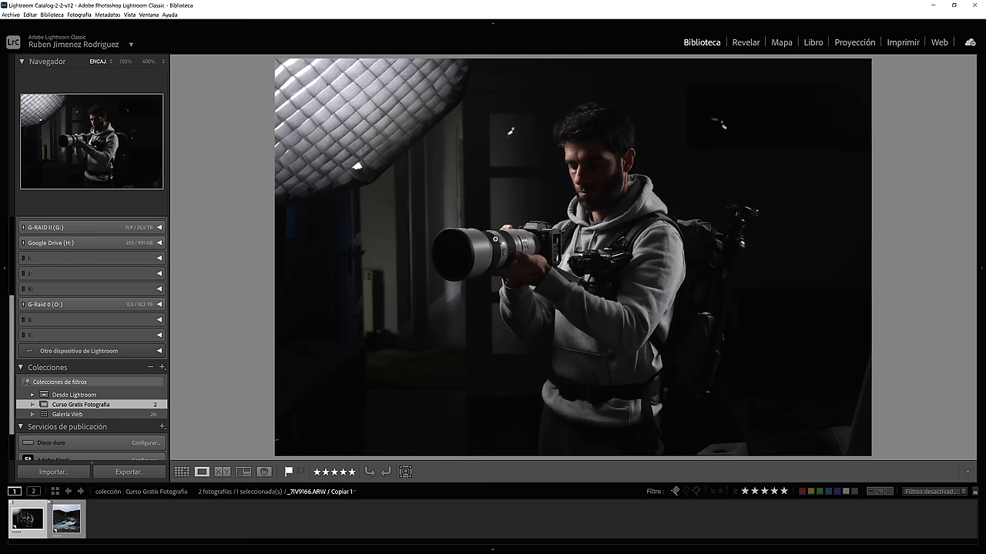
Browse the two collection photos in grid and loupe views, then open _7IV9166.ARW enlarged with its exposure information overlaid
left_click(64, 521)
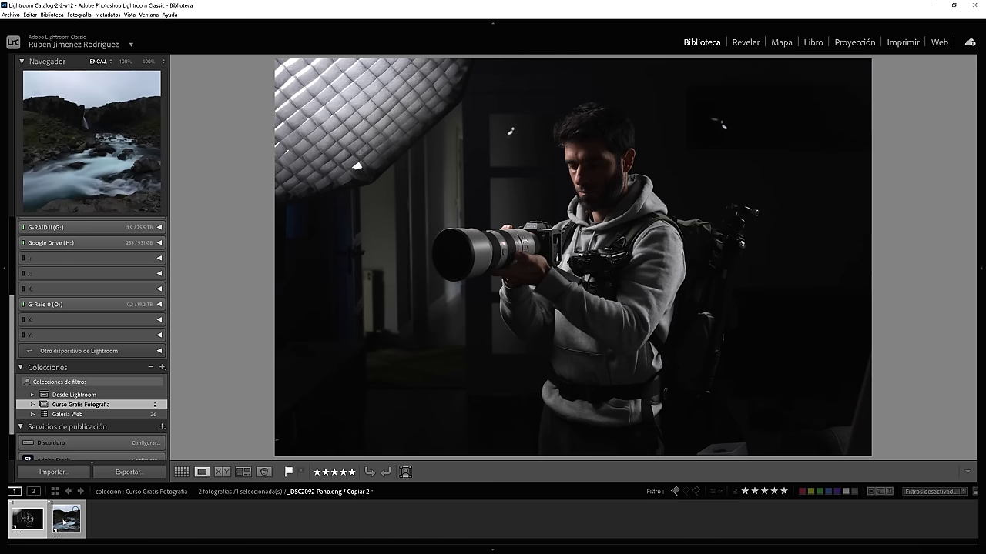
key("g")
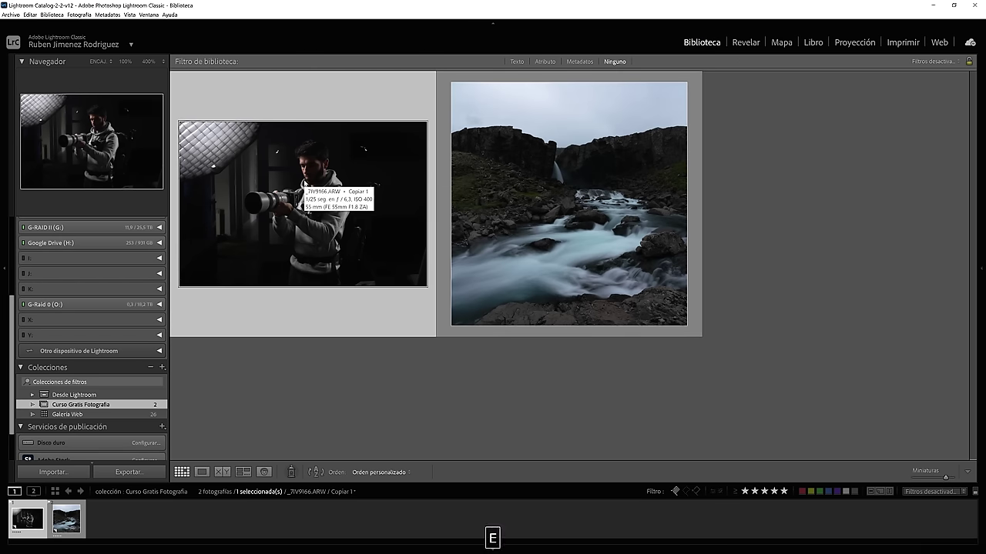
double_click(304, 183)
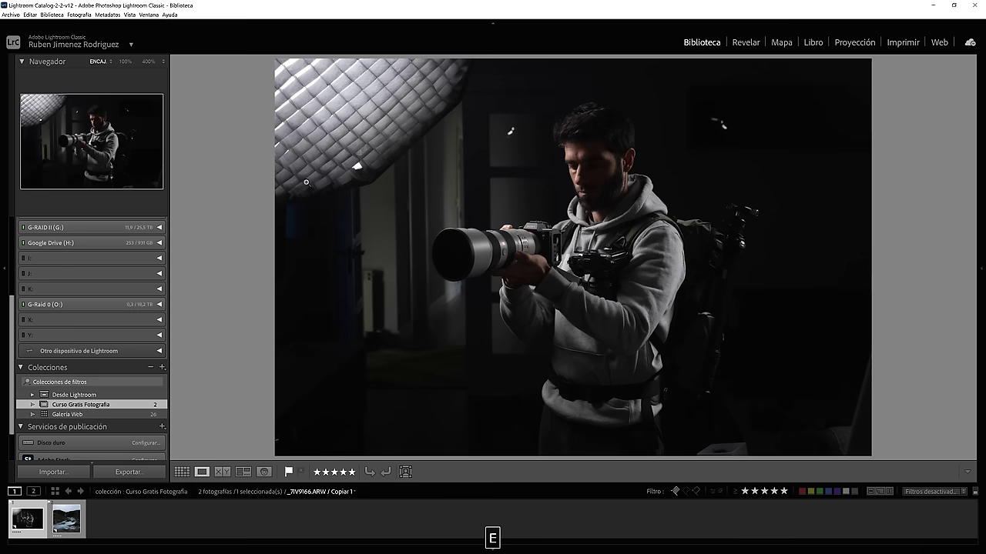
key("g")
left_click(543, 197)
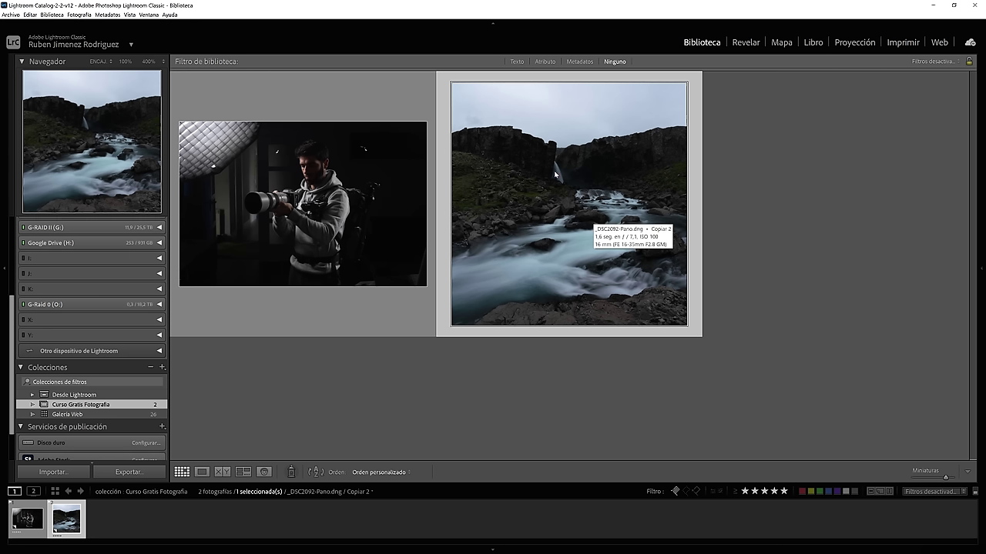
left_click(291, 205)
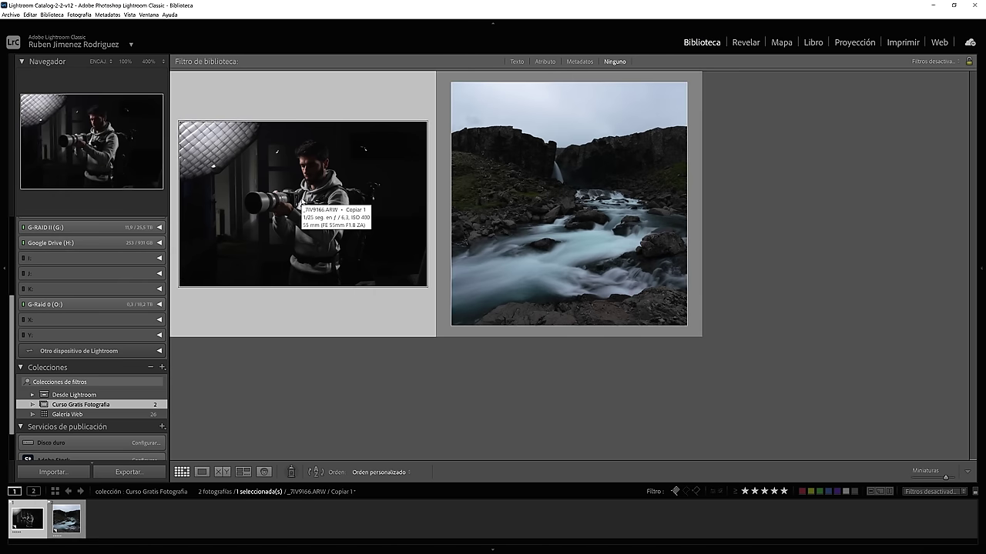
double_click(303, 202)
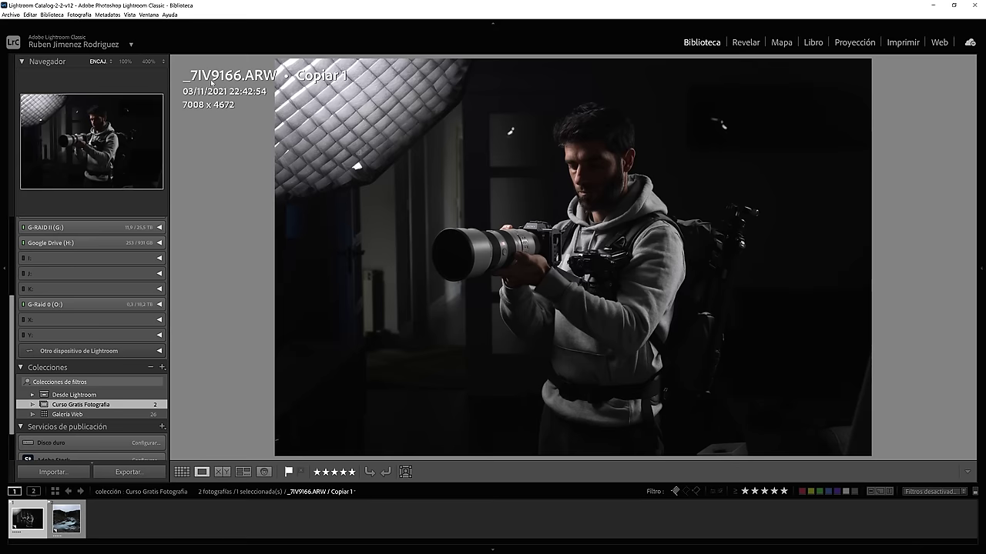
key("i")
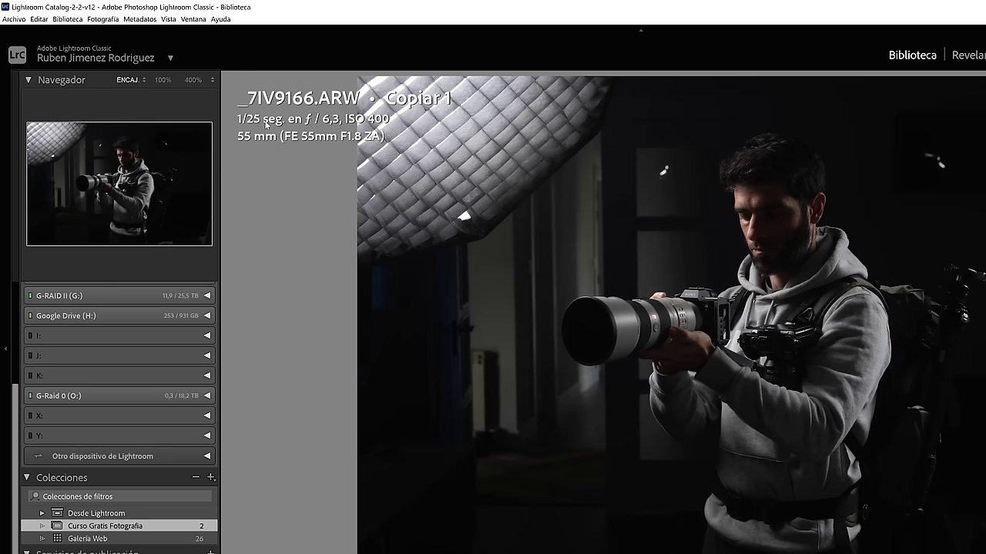
Examine the portrait at 100% around the face, camera and lens, then return to the fitted view
left_click(776, 210)
left_click_drag(770, 233, 644, 292)
left_click_drag(577, 279, 618, 205)
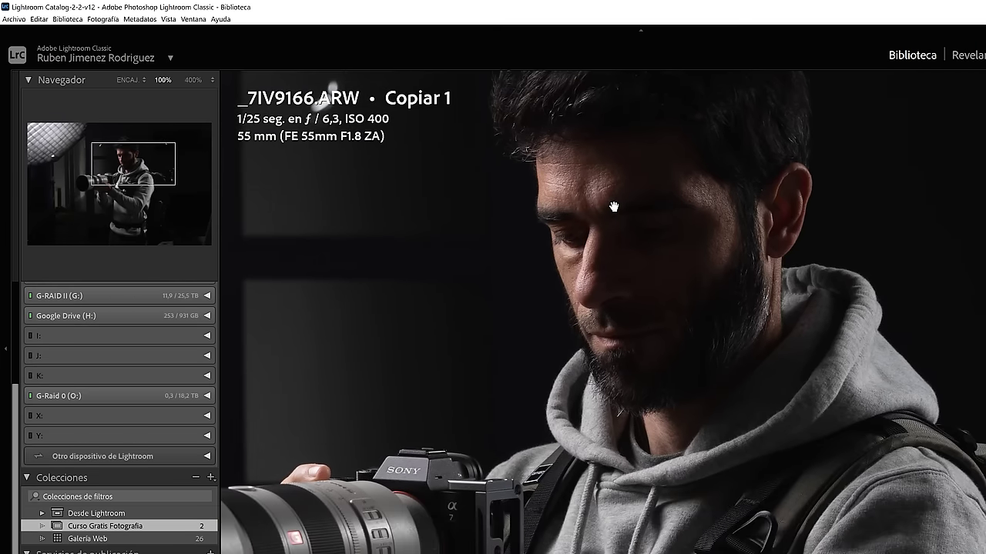
left_click(502, 218)
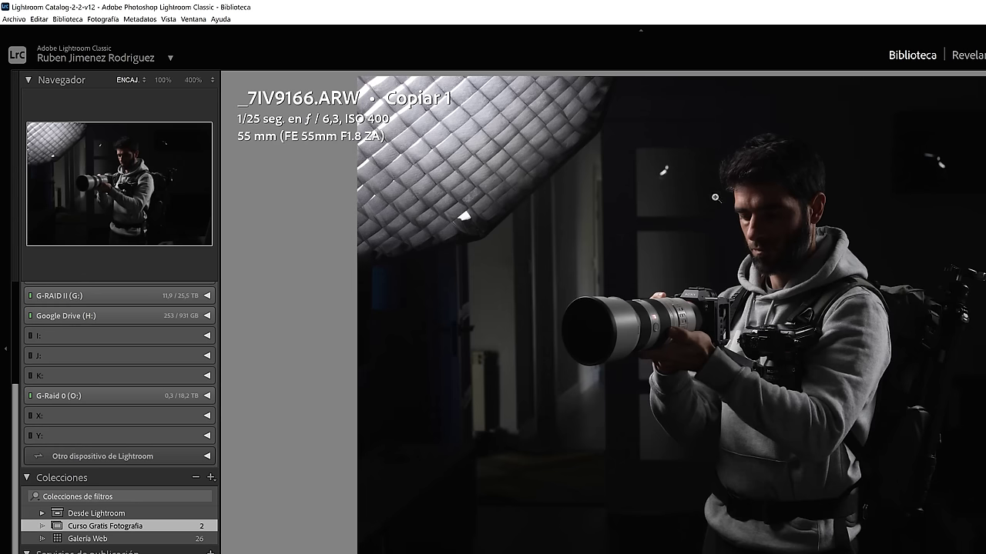
left_click(628, 322)
left_click_drag(636, 333, 812, 196)
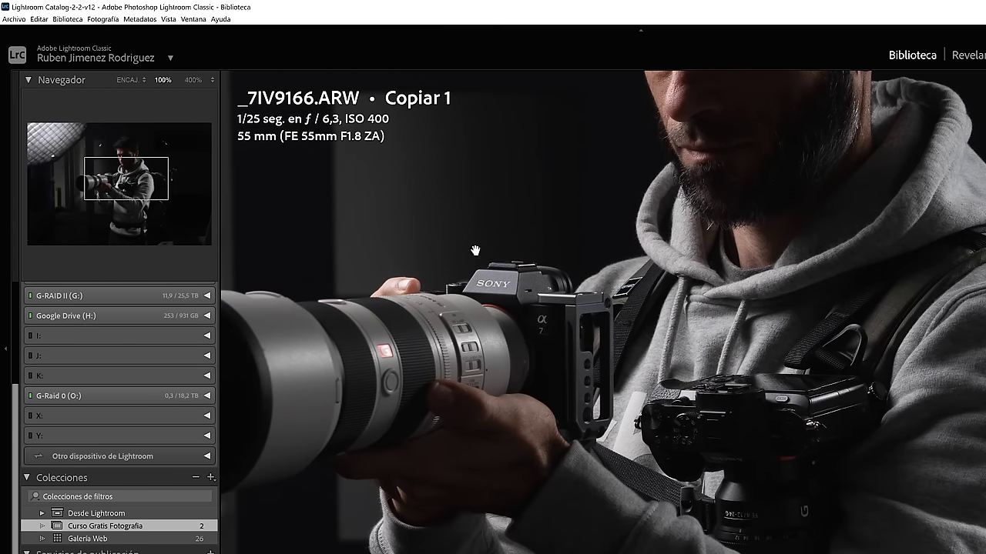
left_click(734, 273)
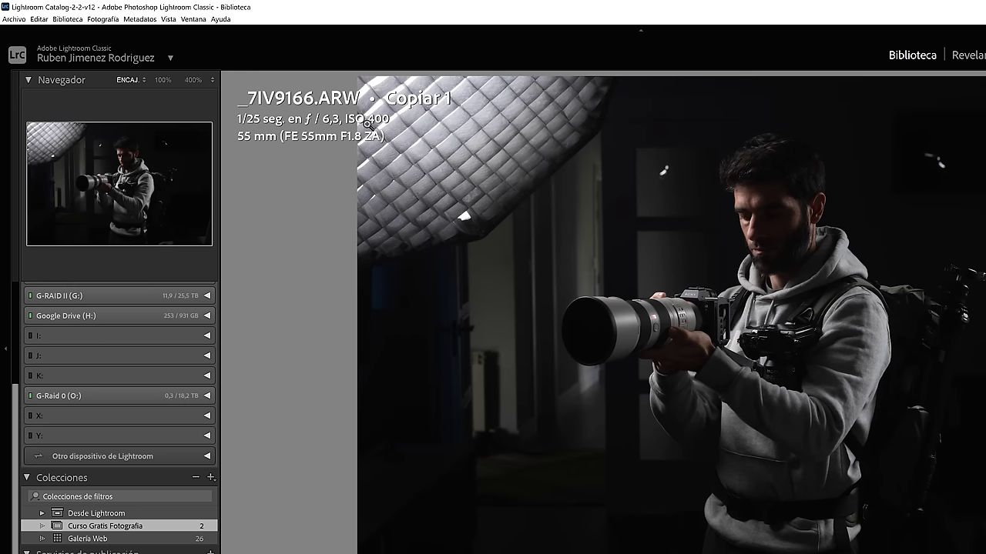
left_click(766, 216)
left_click_drag(801, 246, 599, 282)
left_click(639, 321)
left_click(801, 245)
left_click(802, 248)
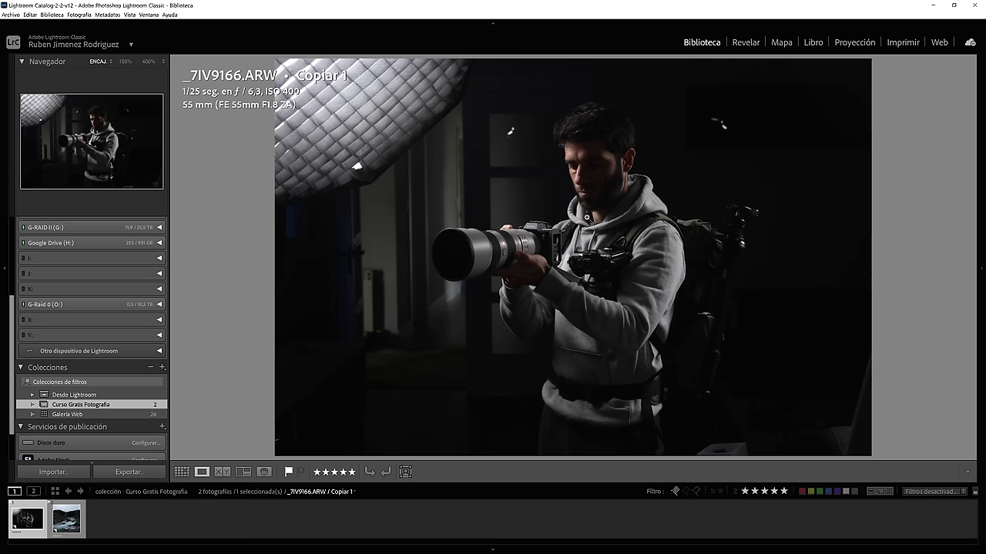
left_click(605, 171)
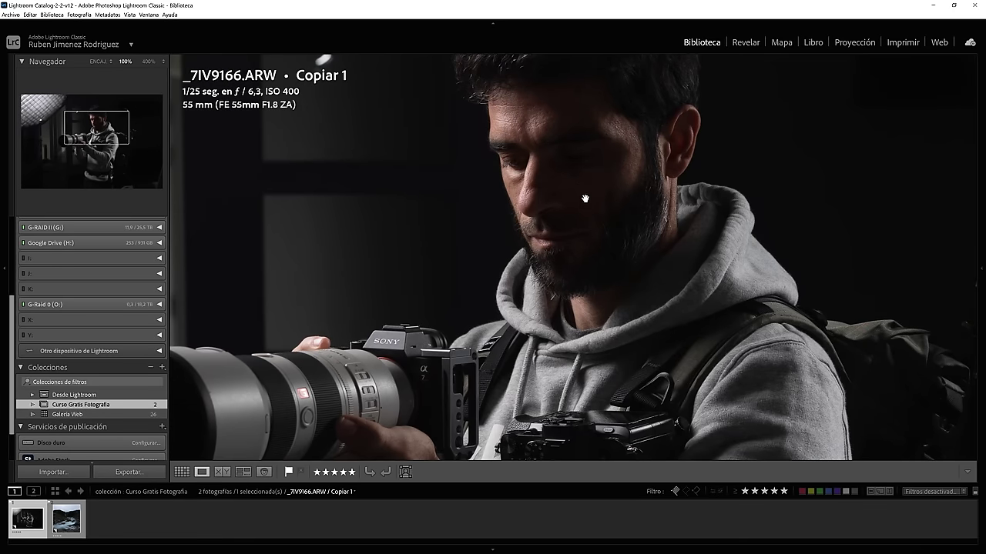
left_click(585, 201)
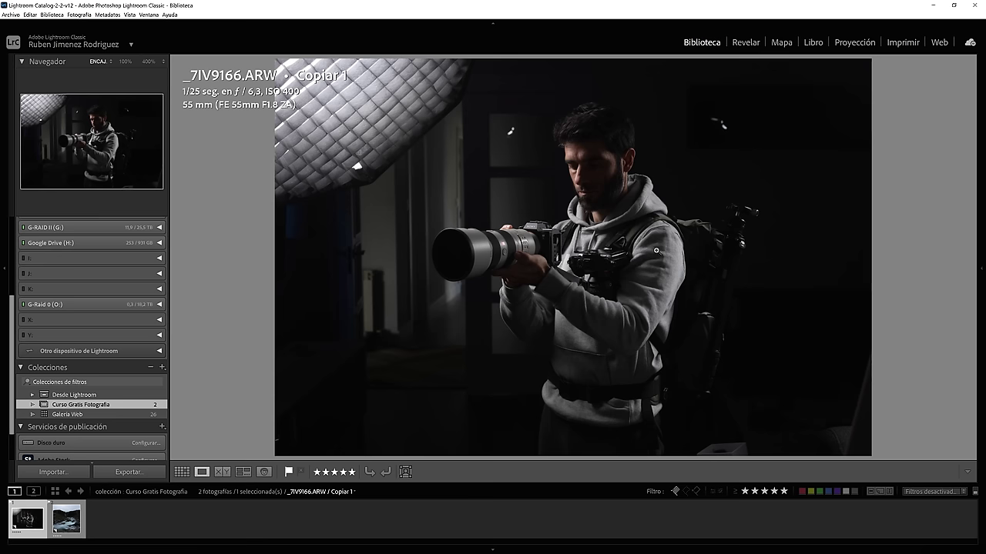
Switch to the Develop module and collapse all adjustment sections from Básicos to Calibración
left_click(745, 43)
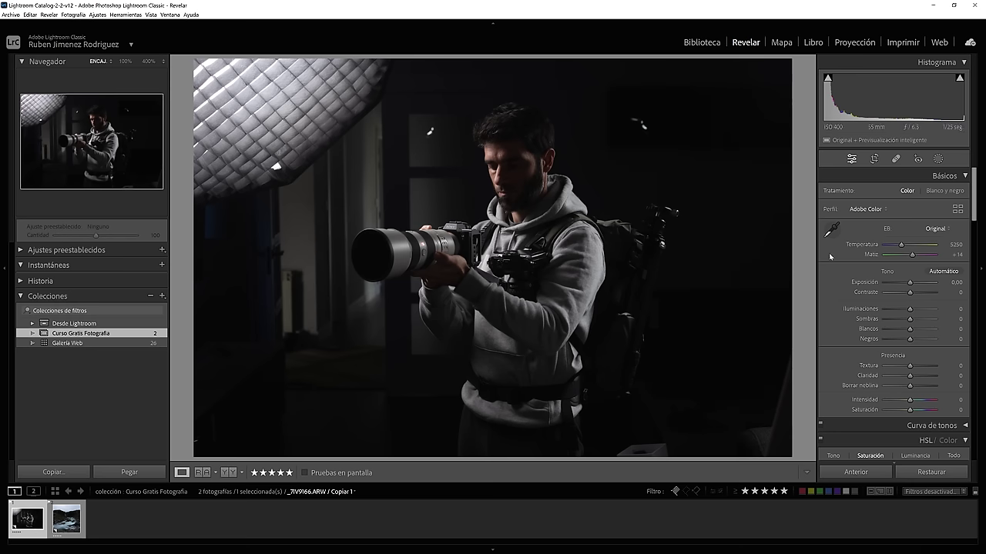
left_click(965, 176)
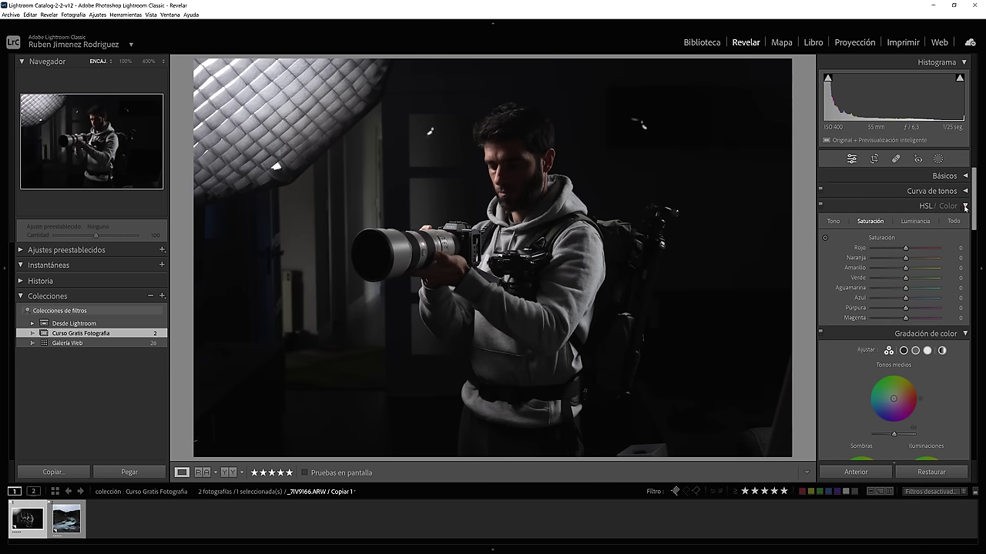
left_click(965, 206)
left_click(965, 222)
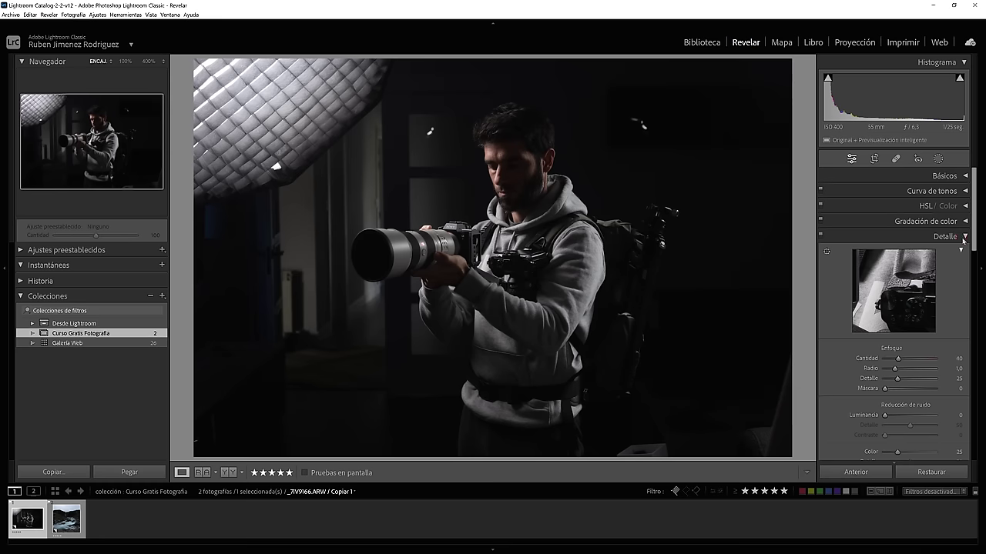
left_click(964, 236)
left_click(964, 251)
left_click(964, 267)
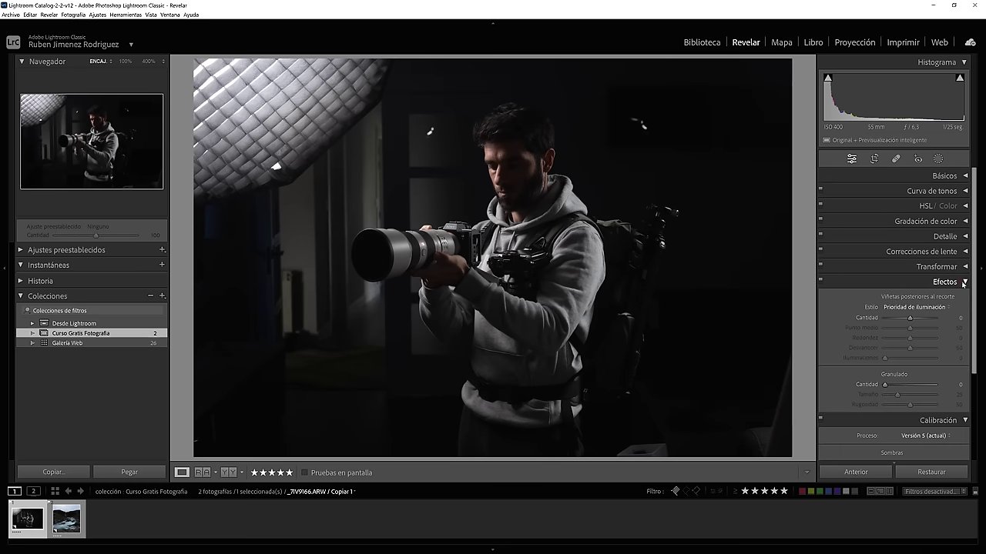
left_click(965, 282)
left_click(964, 297)
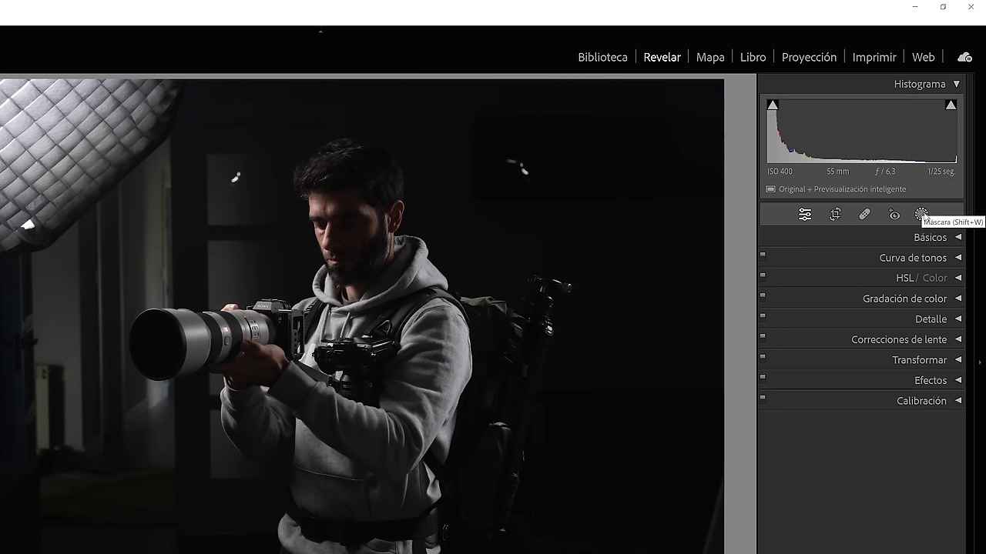
Create a subject mask of the photographer and inspect its edge around the hair up close
left_click(923, 218)
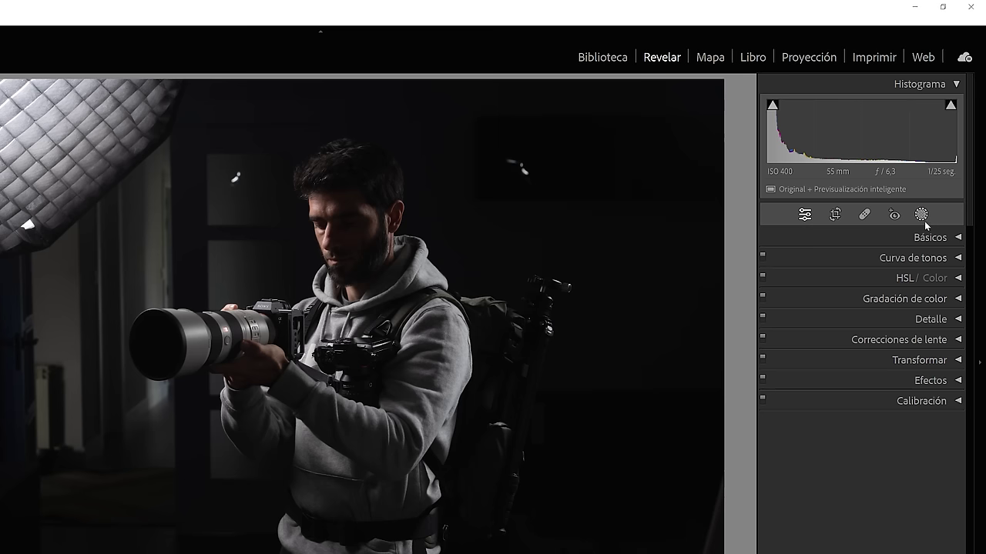
left_click(921, 215)
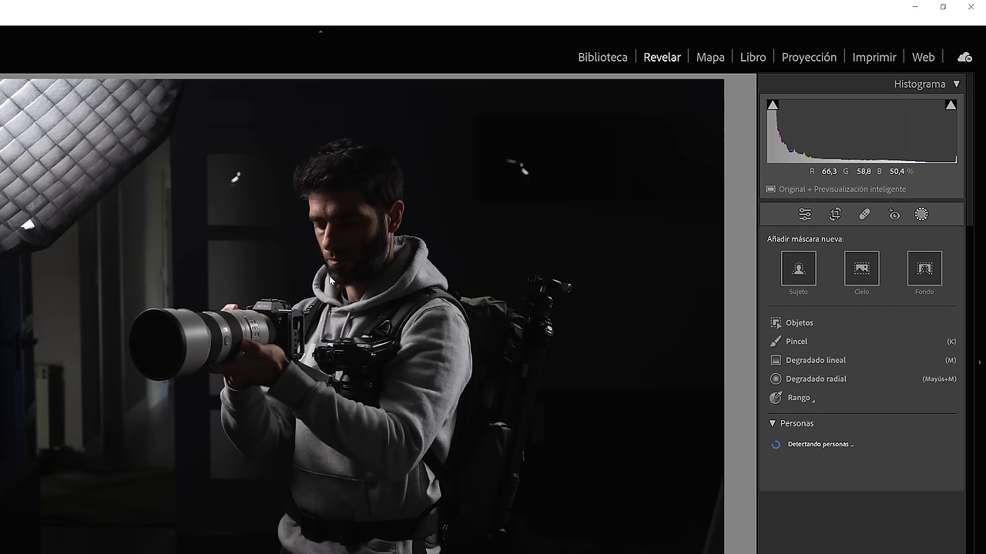
left_click(799, 270)
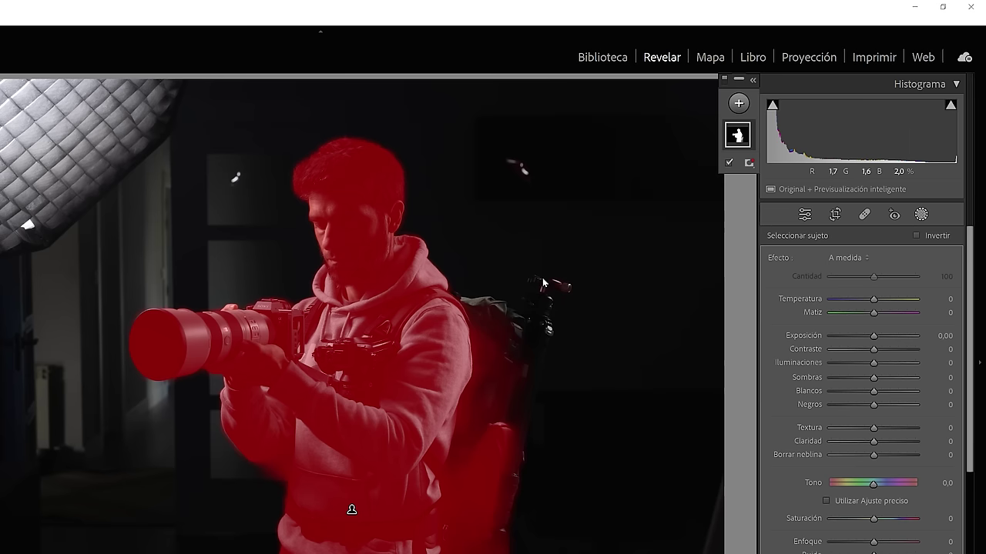
left_click(335, 141)
left_click_drag(410, 157, 348, 377)
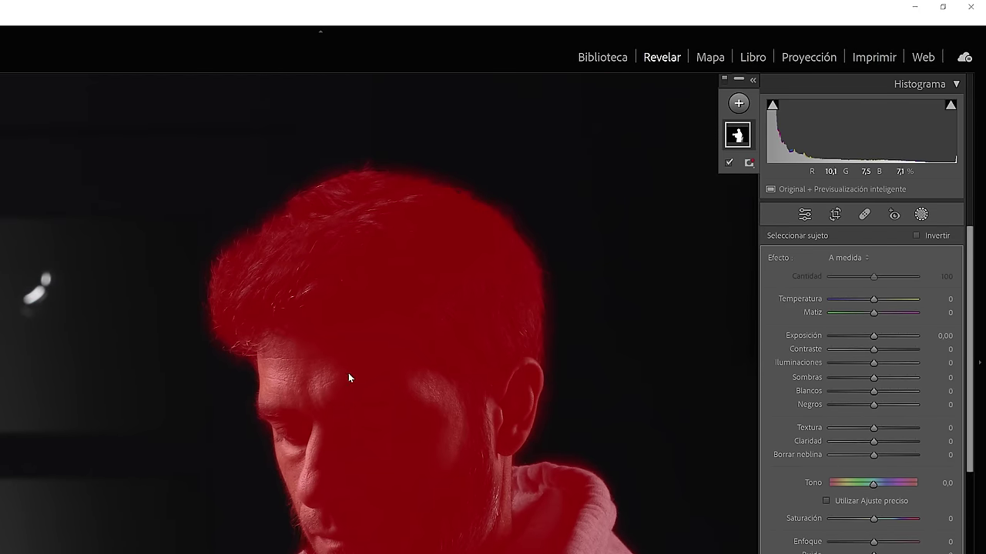
Try an exposure of 3,12 on the subject mask, then reset the value
left_click(431, 320)
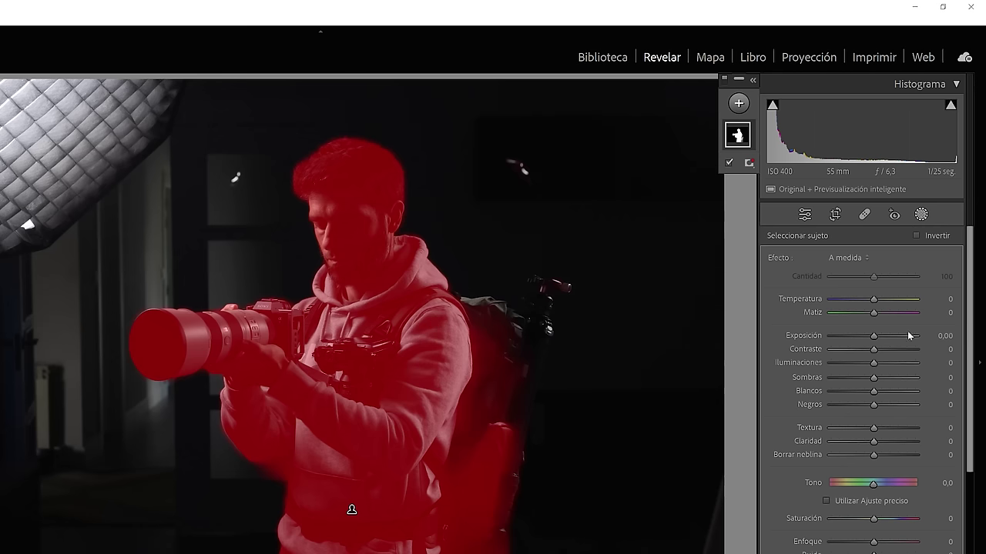
left_click_drag(872, 338, 908, 337)
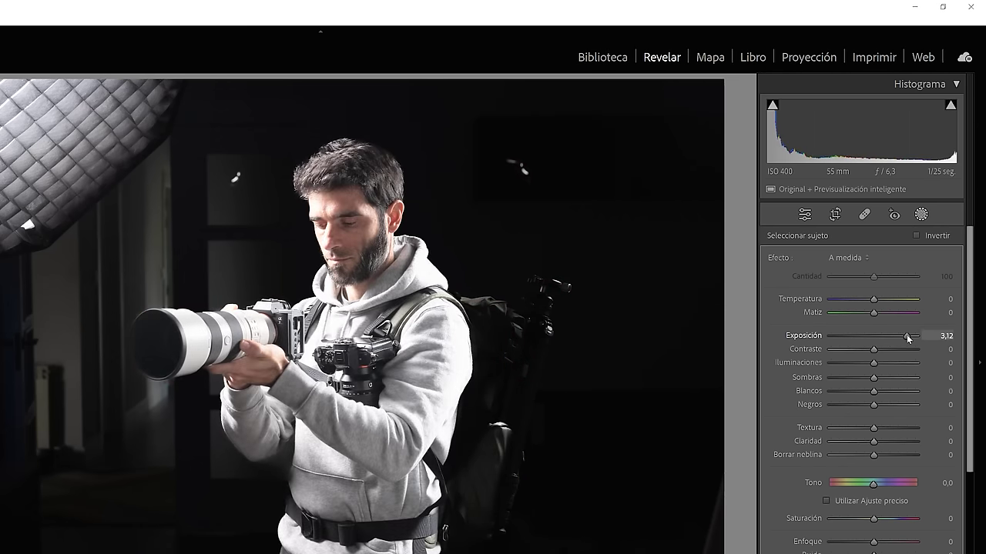
double_click(907, 338)
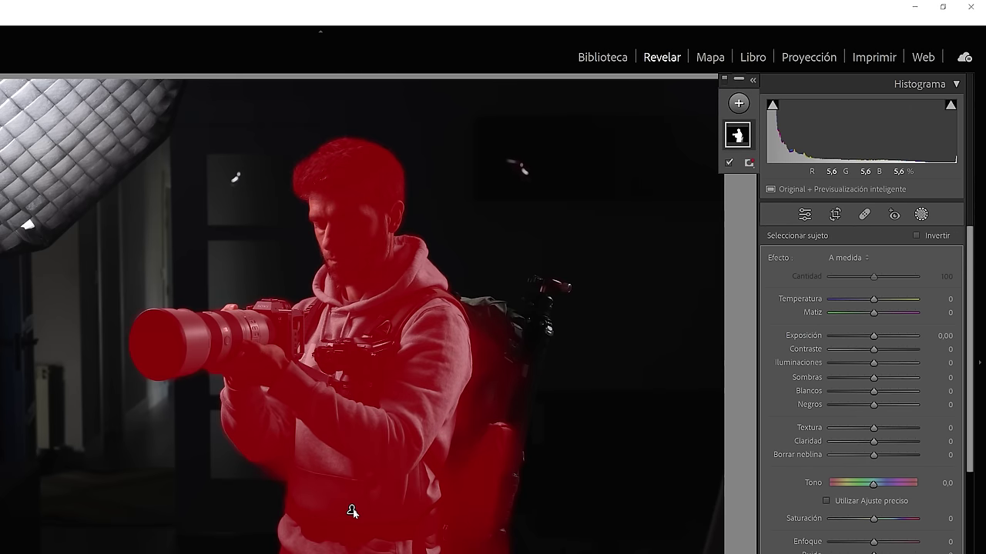
Delete the subject mask and return to the general editing adjustments
right_click(352, 511)
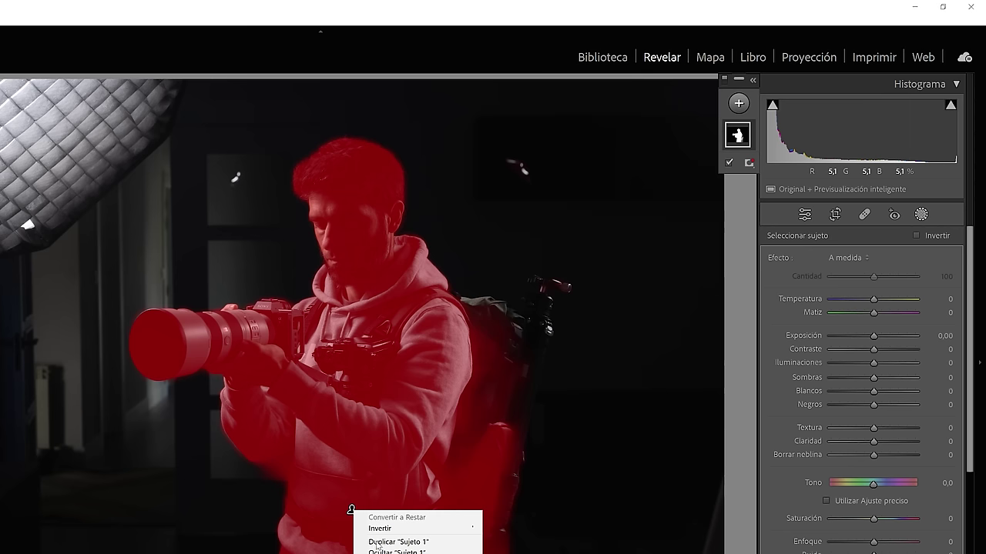
key("Escape")
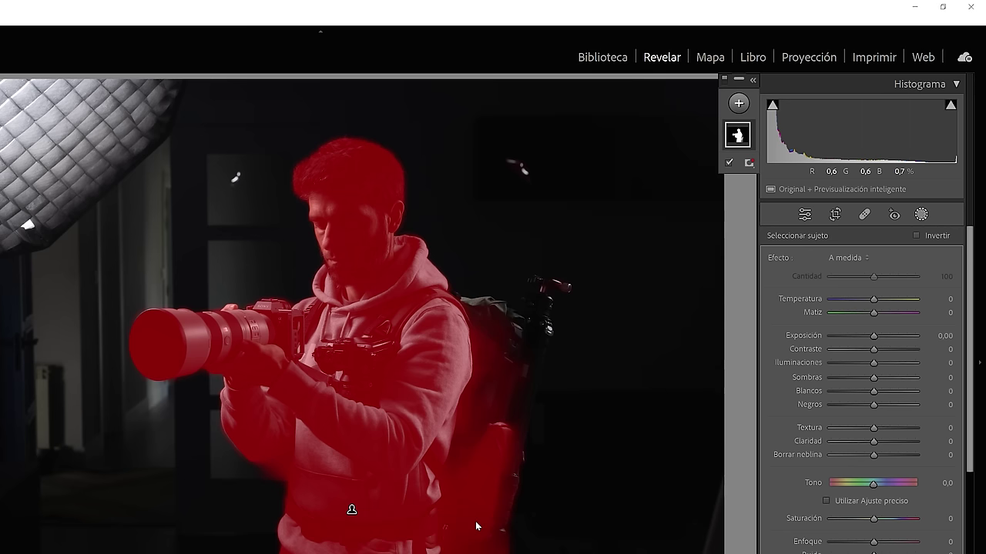
key("Delete")
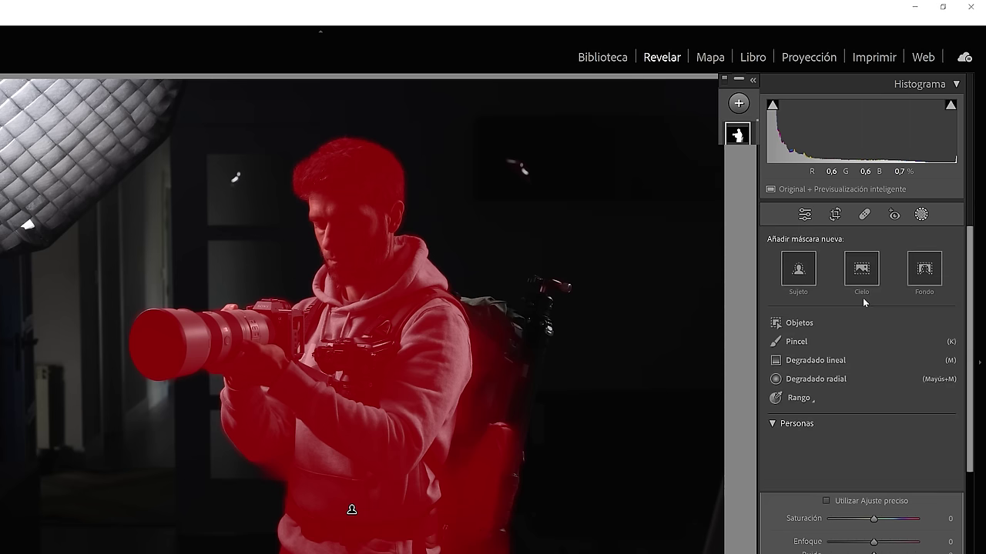
left_click(803, 219)
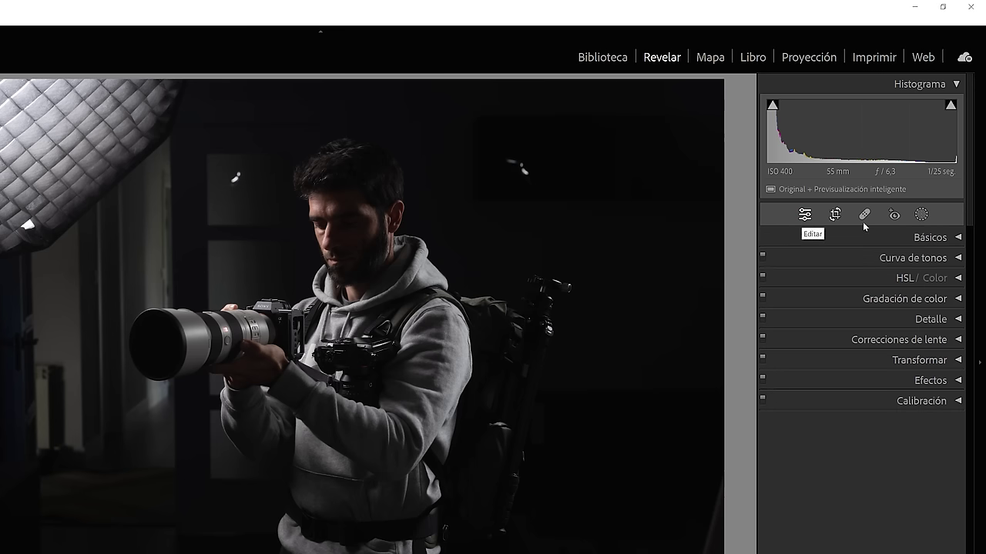
Expand the Básicos section and try a lower overall exposure, then reset it to 0
left_click(958, 238)
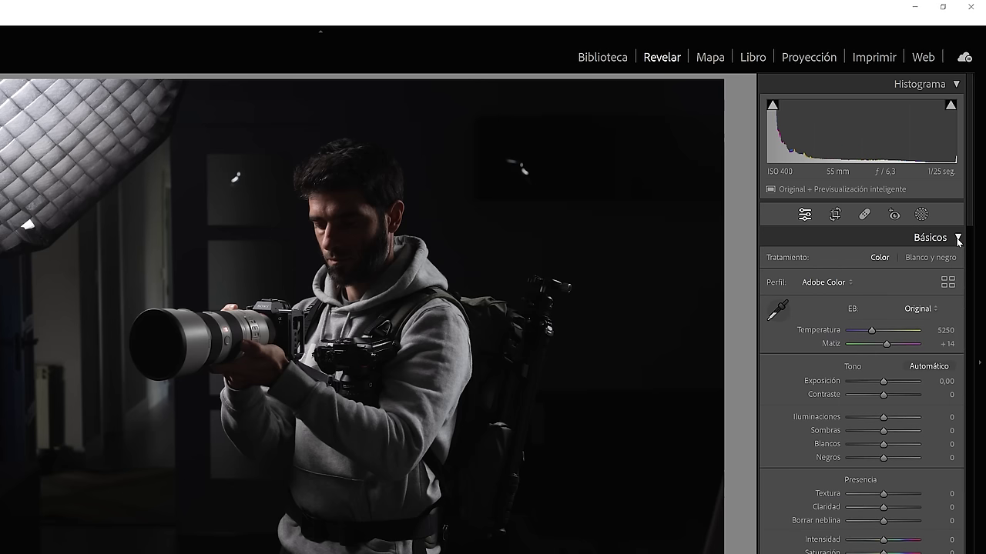
left_click_drag(888, 381, 853, 381)
double_click(854, 381)
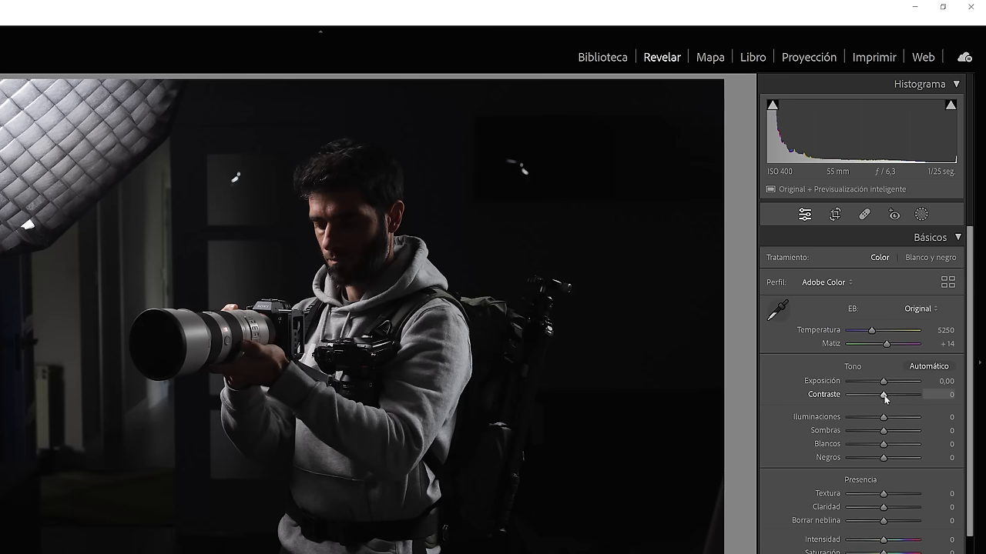
Try a contrast of +51 and other contrast amounts on the portrait, then return it to 0
left_click_drag(885, 398, 901, 397)
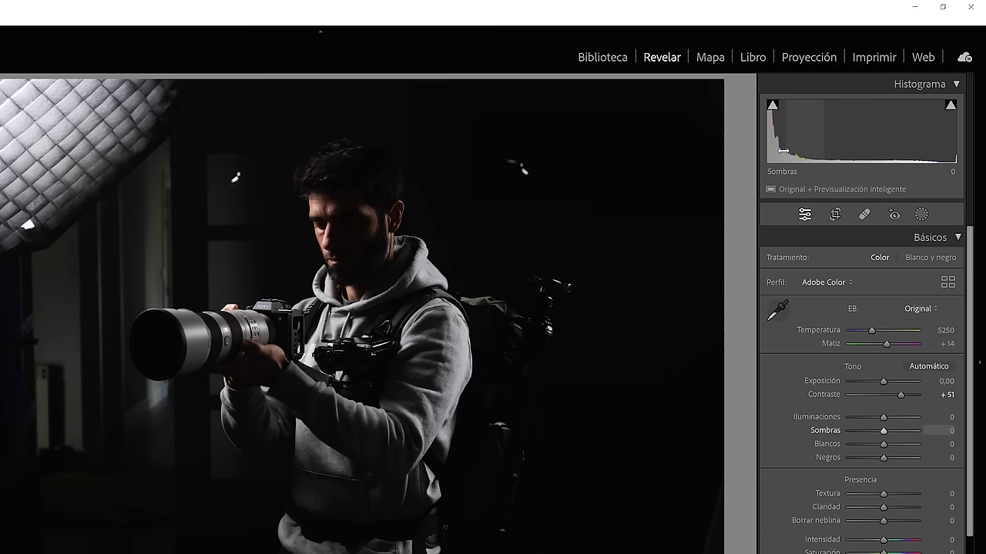
mouse_move(898, 401)
left_mouse_down()
mouse_move(885, 396)
mouse_move(905, 395)
mouse_move(882, 393)
mouse_move(894, 393)
left_mouse_up()
left_click_drag(909, 394, 882, 398)
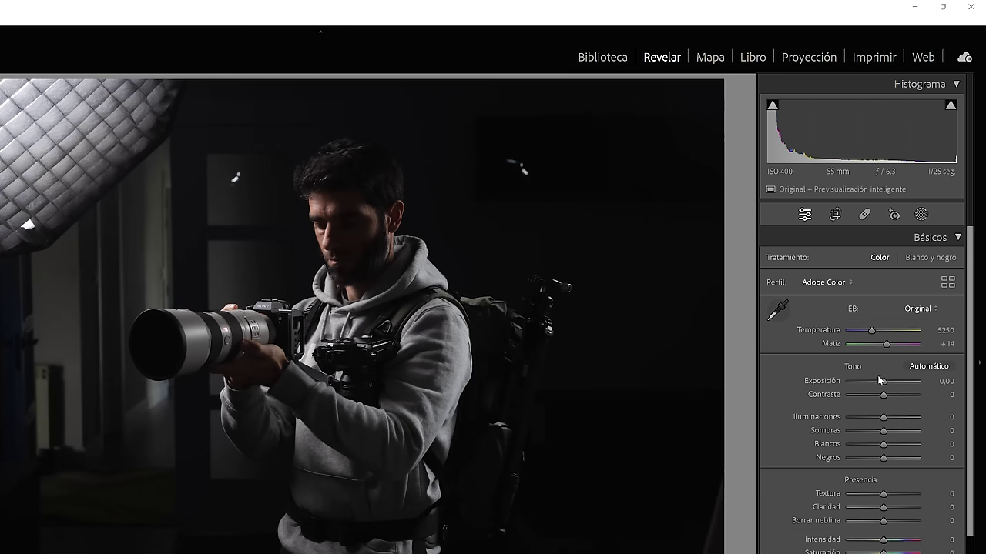
Try Iluminaciones at +80, other Sombras and Blancos amounts, and Blancos at −65, resetting the sliders to 0
left_click_drag(883, 417, 911, 416)
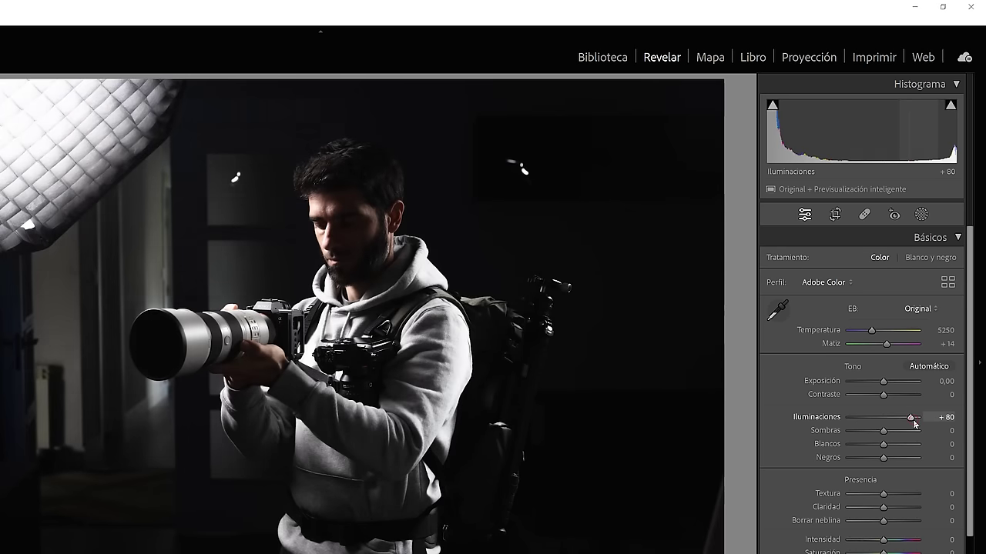
double_click(911, 418)
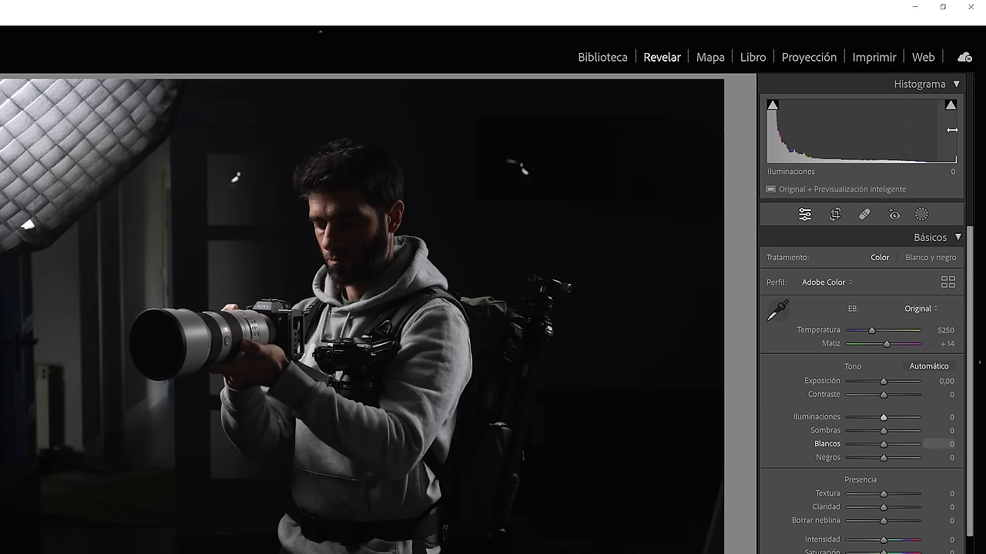
left_click_drag(884, 445, 908, 433)
double_click(895, 444)
double_click(906, 432)
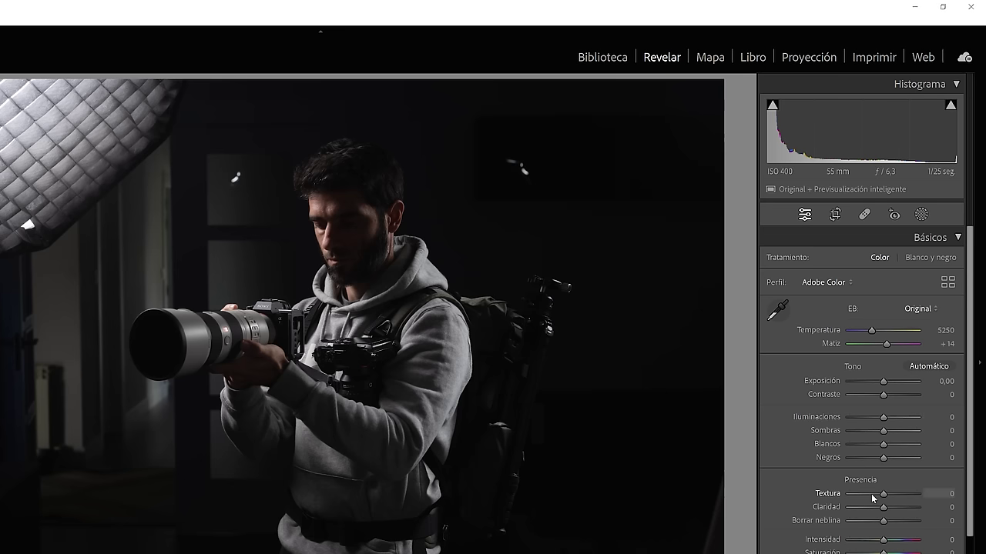
mouse_move(865, 447)
left_mouse_down()
mouse_move(906, 449)
mouse_move(862, 449)
left_mouse_up()
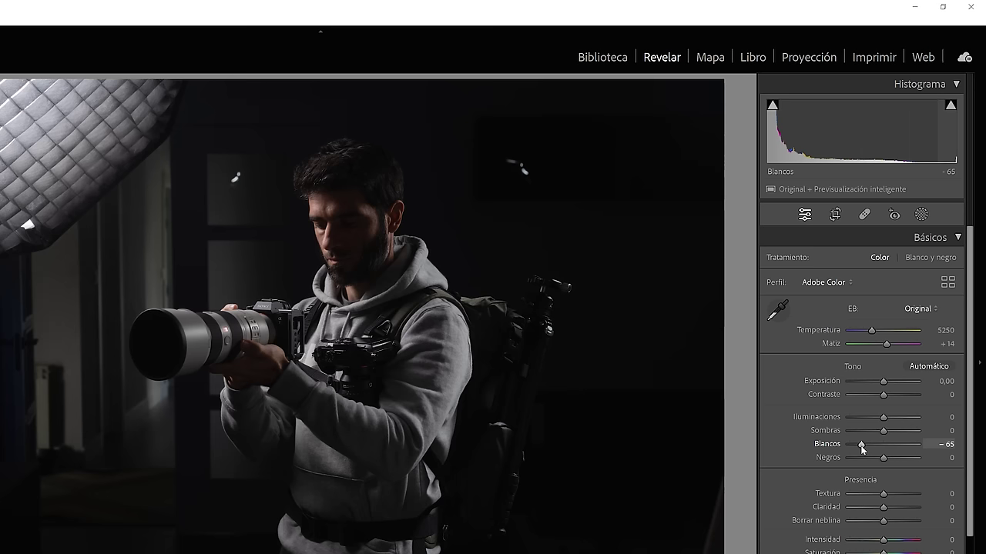
double_click(862, 447)
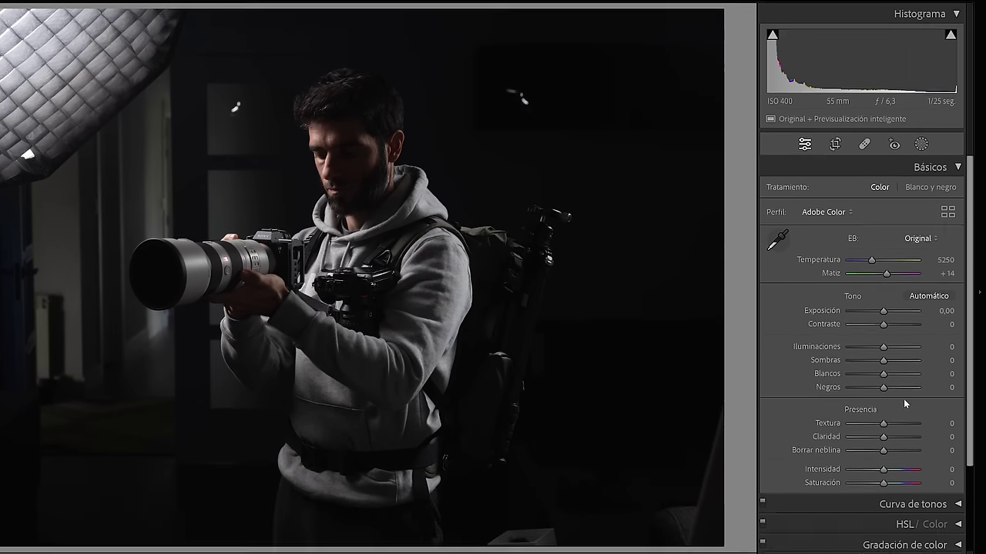
Try Textura and Claridad adjustments while zoomed in on the man's face, returning both to 0
scroll(863, 385, "down", 2)
mouse_move(890, 367)
left_mouse_down()
mouse_move(909, 368)
mouse_move(875, 369)
mouse_move(916, 370)
mouse_move(863, 366)
mouse_move(917, 371)
mouse_move(864, 364)
mouse_move(898, 364)
left_mouse_up()
left_click(368, 159)
double_click(899, 364)
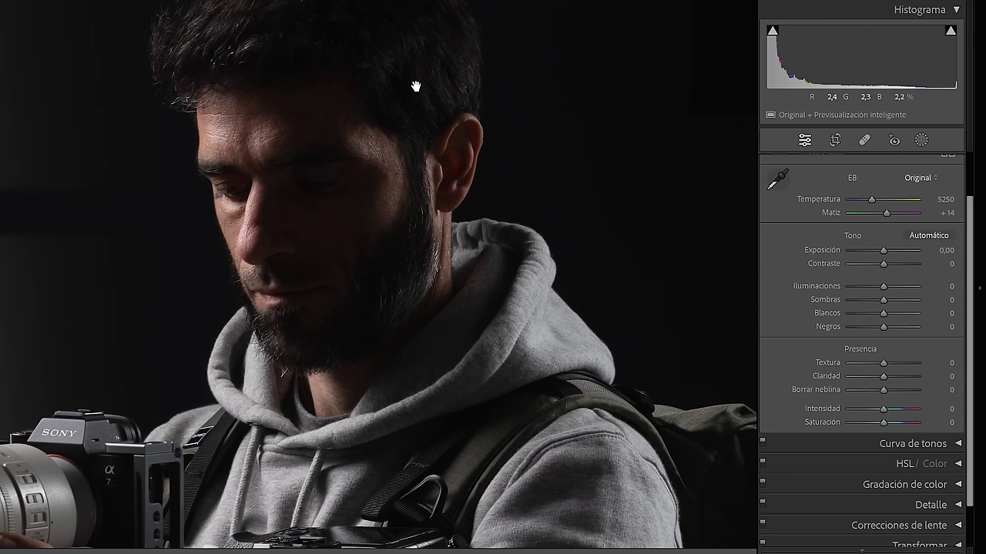
mouse_move(883, 376)
left_mouse_down()
mouse_move(900, 376)
mouse_move(866, 376)
mouse_move(897, 376)
mouse_move(875, 373)
mouse_move(883, 375)
left_mouse_up()
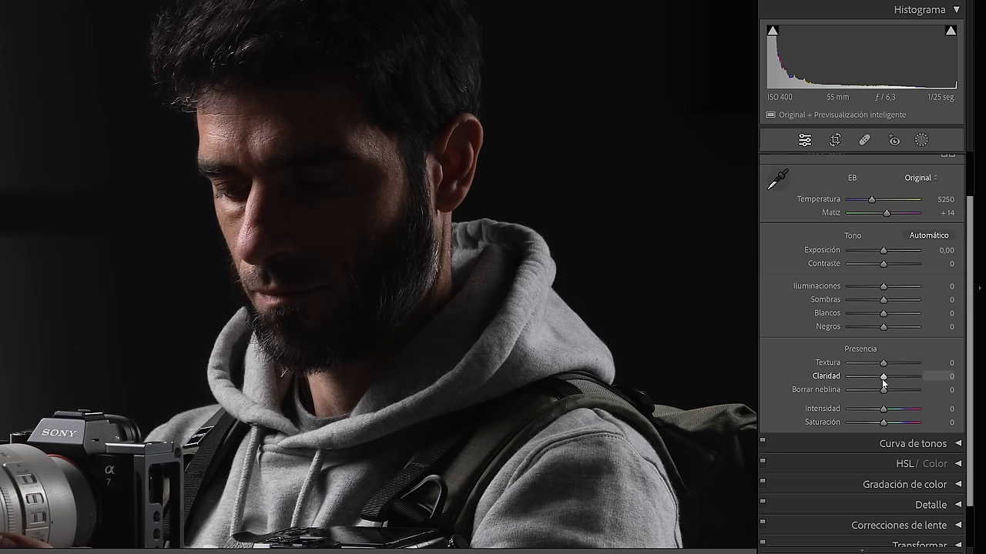
Try Borrar neblina, Intensidad and Saturación changes, reset them to 0, and return to the full-photo view
left_click_drag(883, 389, 912, 414)
double_click(897, 390)
double_click(906, 418)
double_click(917, 409)
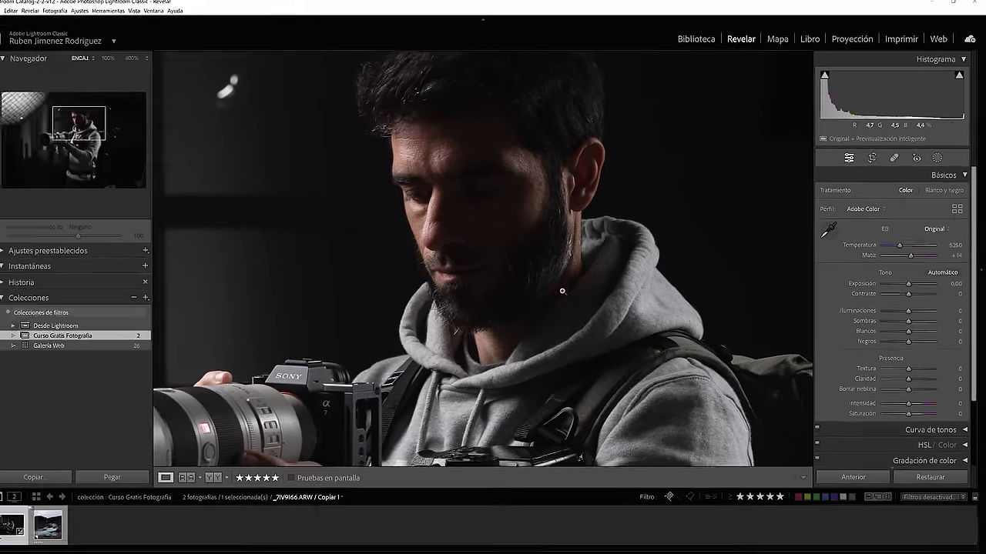
left_click(562, 291)
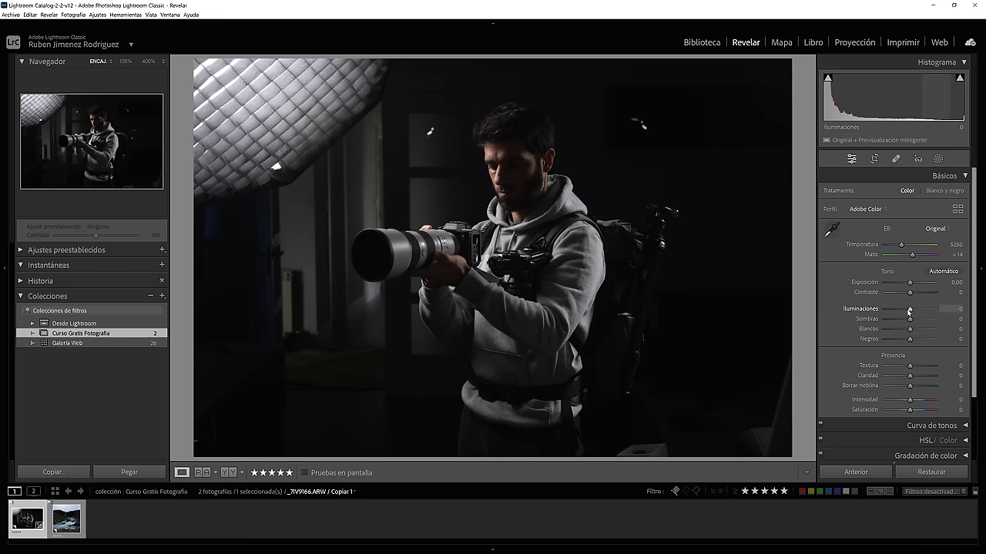
Set the overall exposure to +0,77 and check the face, background and clothing up close
left_click_drag(910, 284, 913, 283)
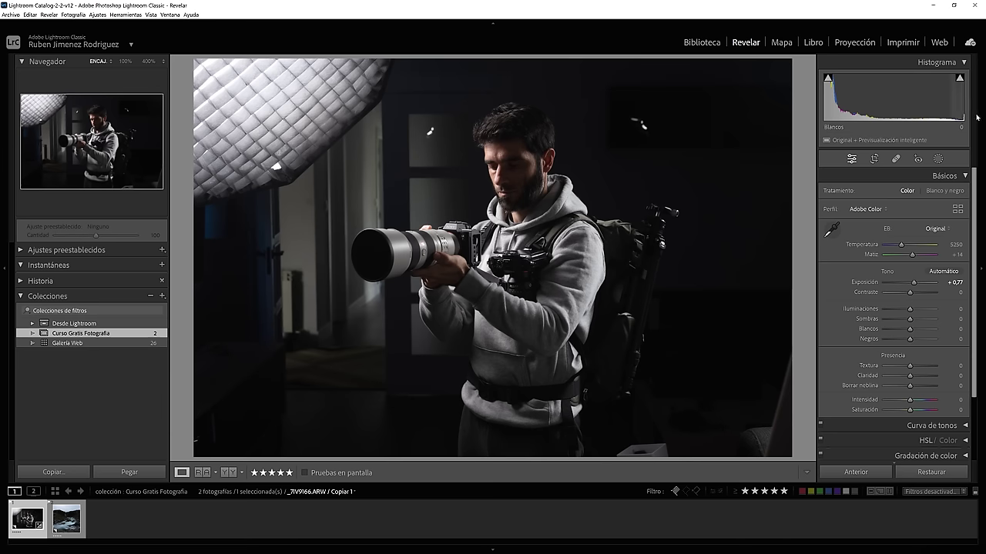
left_click(501, 168)
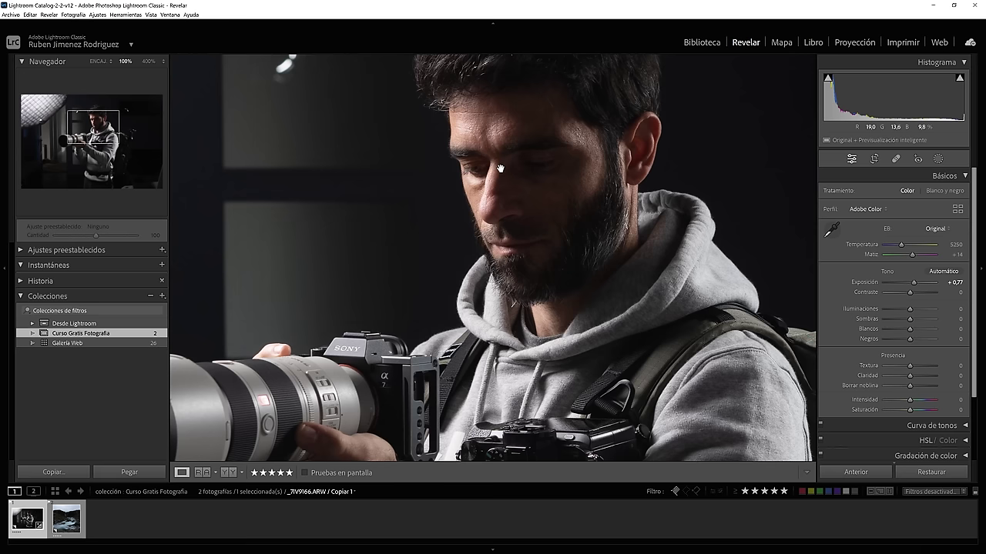
left_click_drag(504, 171, 544, 207)
left_click(543, 207)
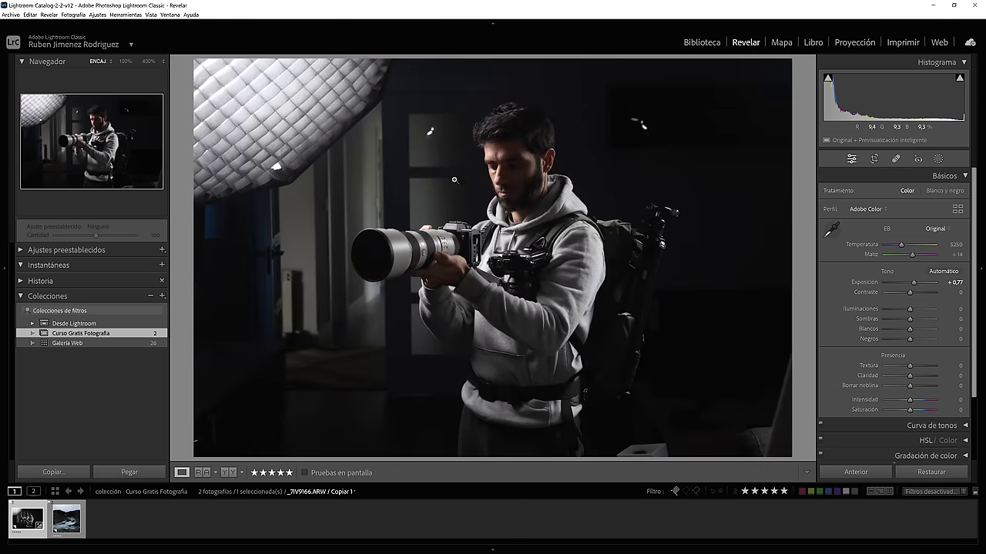
left_click(454, 180)
left_click(688, 174)
left_click(575, 217)
left_click_drag(539, 251, 542, 222)
left_click(543, 222)
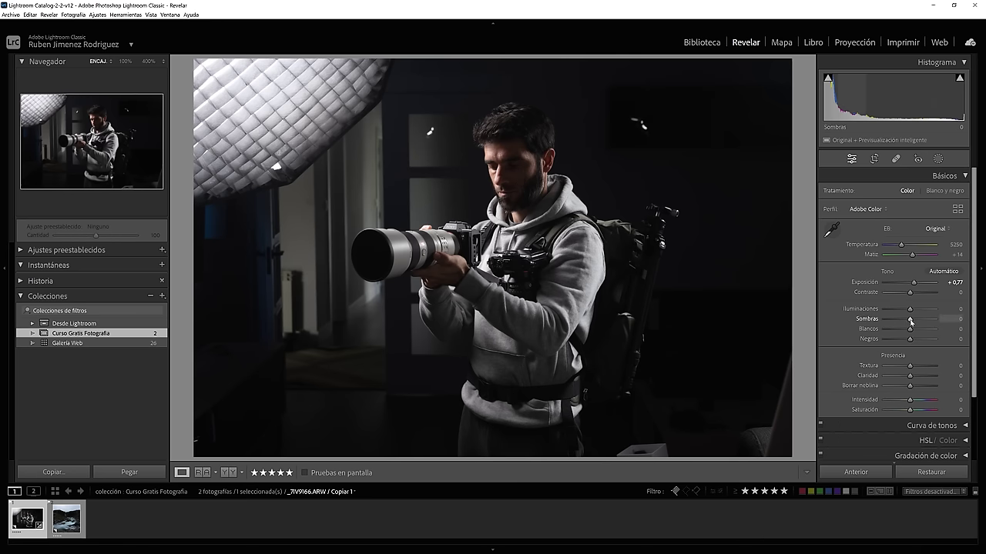
Try Iluminaciones at −100 with Sombras at +100, then settle on Iluminaciones 0, Sombras +30, Blancos +24 and Negros −4
left_click_drag(911, 322, 913, 321)
mouse_move(885, 321)
left_mouse_down()
mouse_move(941, 320)
mouse_move(871, 312)
left_mouse_up()
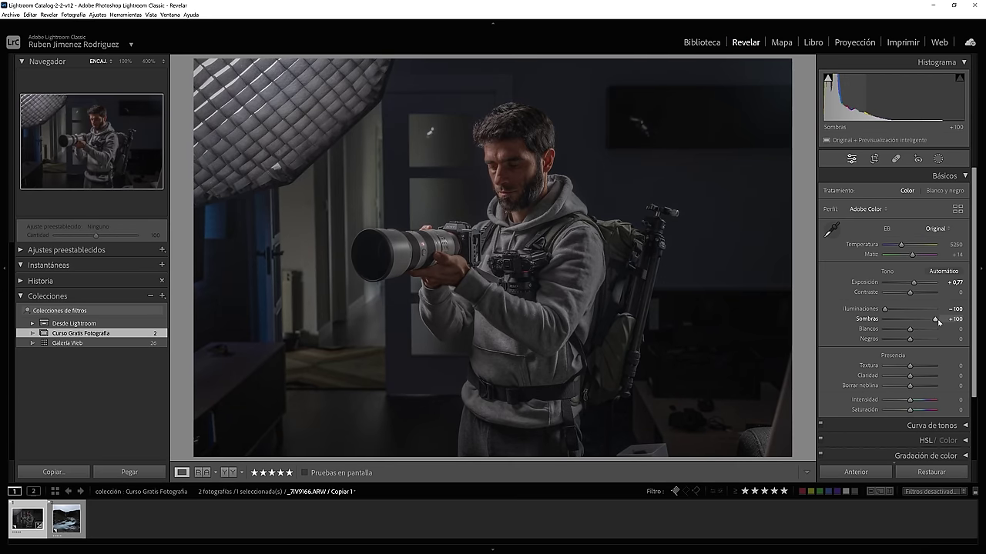
left_click_drag(885, 311, 919, 321)
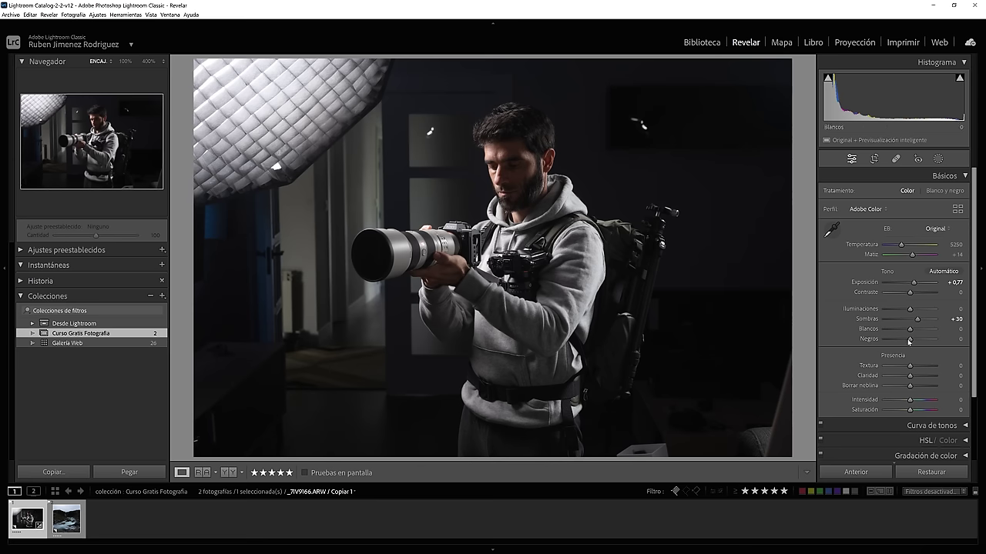
left_click_drag(911, 342, 918, 329)
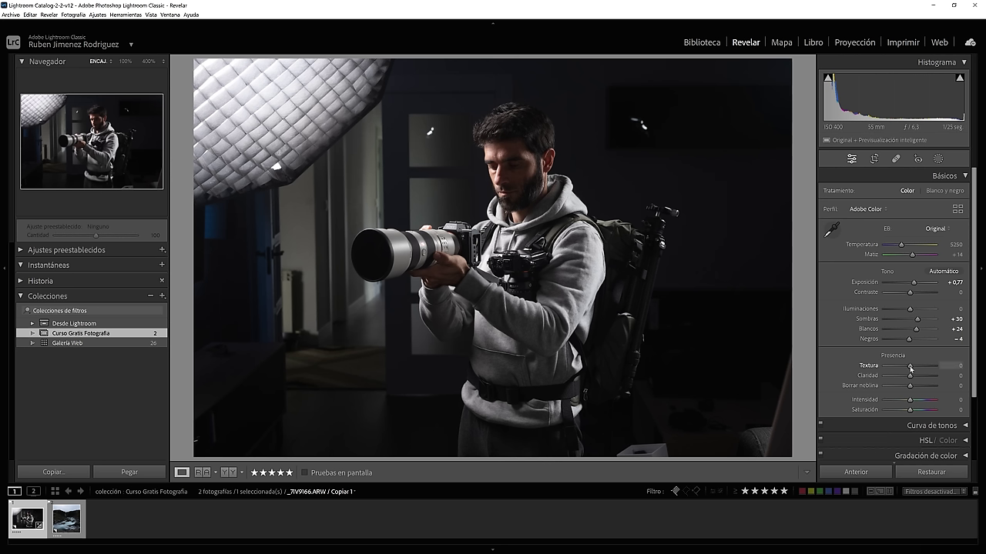
Zoom in on the face, compare texture amounts of +12 and +35, and set Textura to +17
left_click_drag(915, 368, 914, 368)
left_click(526, 196)
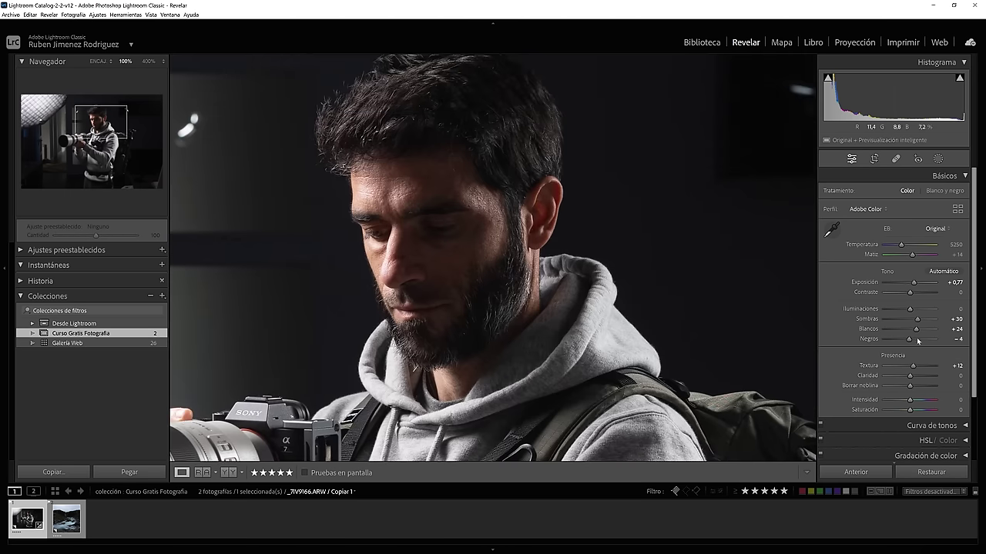
left_click_drag(913, 368, 920, 368)
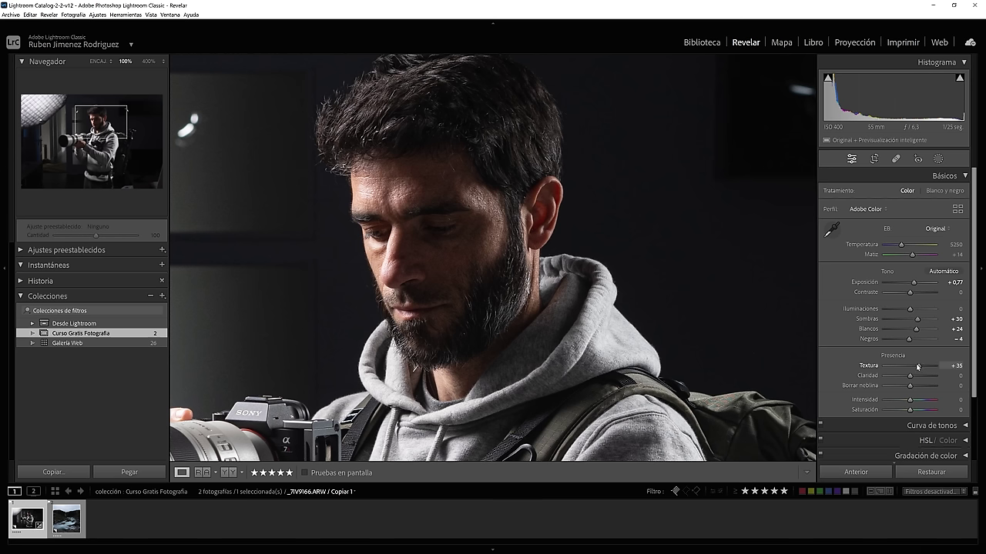
left_click_drag(915, 366, 912, 361)
scroll(850, 355, "down", 1)
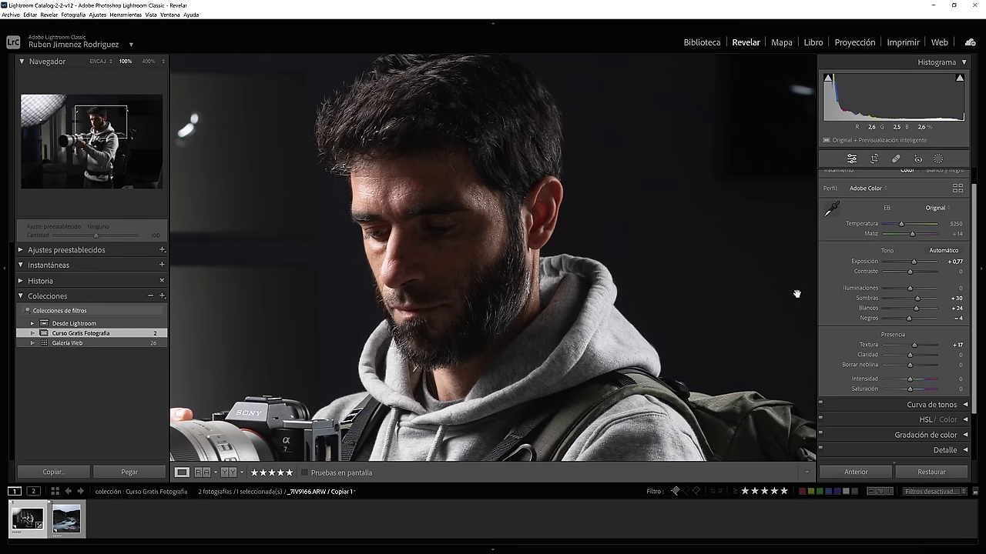
scroll(830, 316, "down", 2)
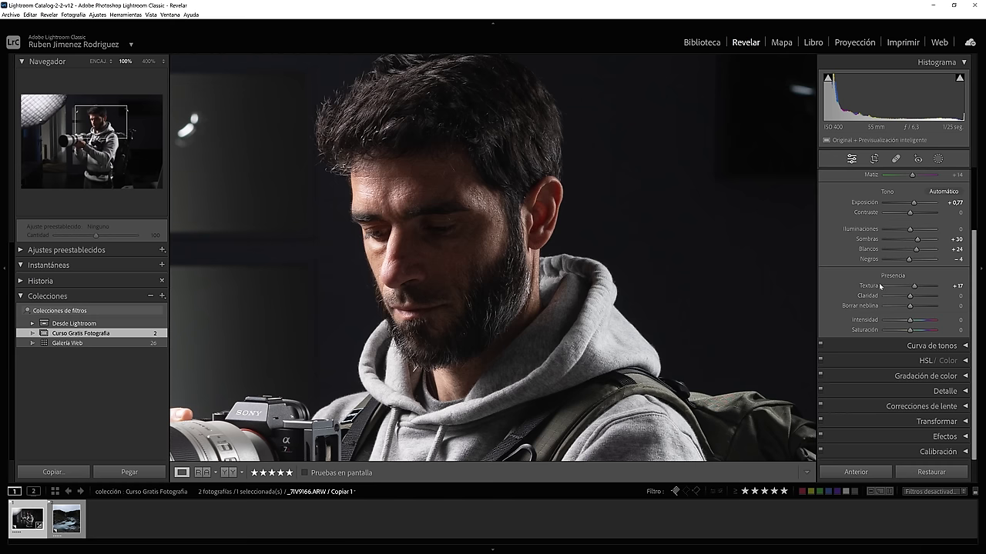
scroll(955, 185, "up", 3)
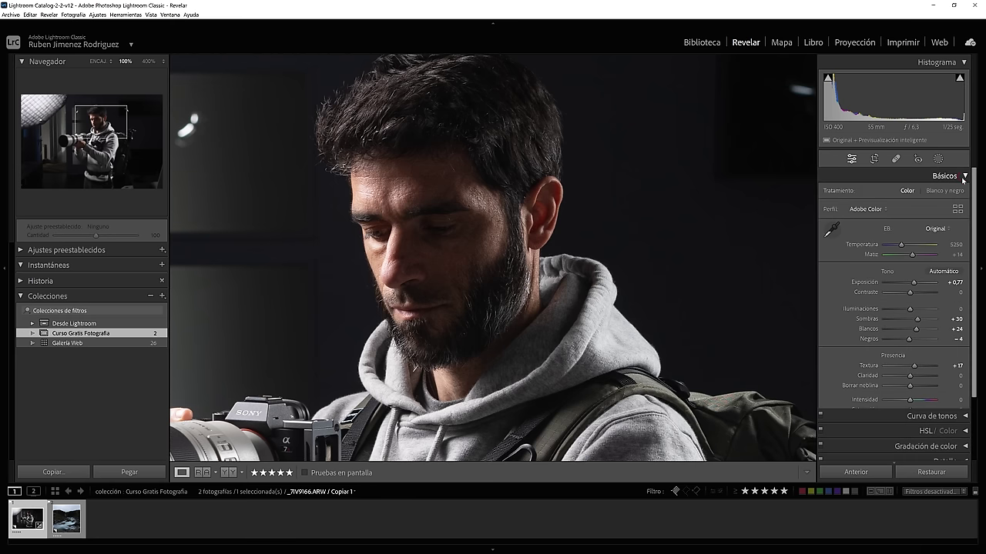
left_click(963, 177)
key("ctrl+1")
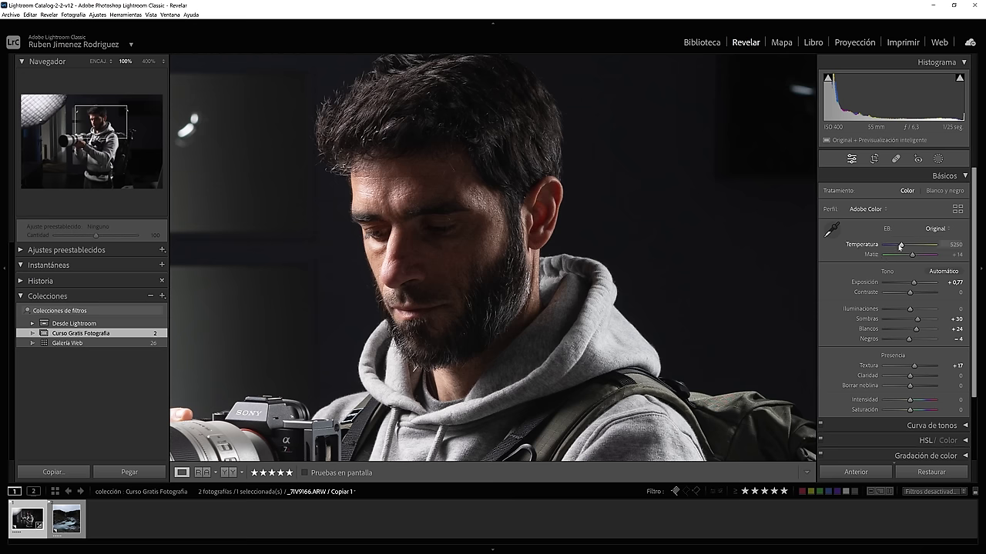
Try adjusting the white balance temperature, return it to 5250, and show the whole photo again
mouse_move(900, 245)
left_mouse_down()
mouse_move(914, 248)
mouse_move(900, 246)
left_mouse_up()
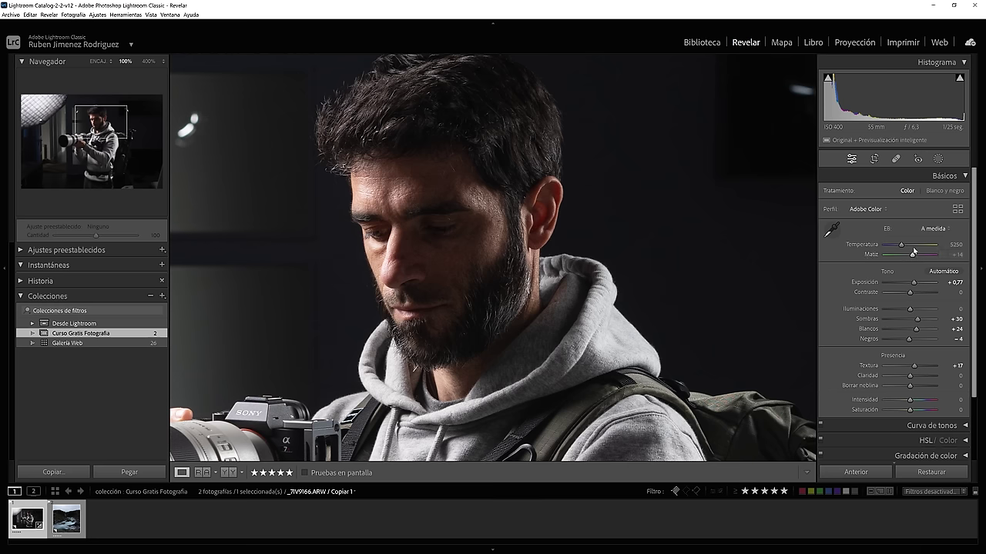
left_click_drag(467, 288, 475, 250)
left_click(476, 250)
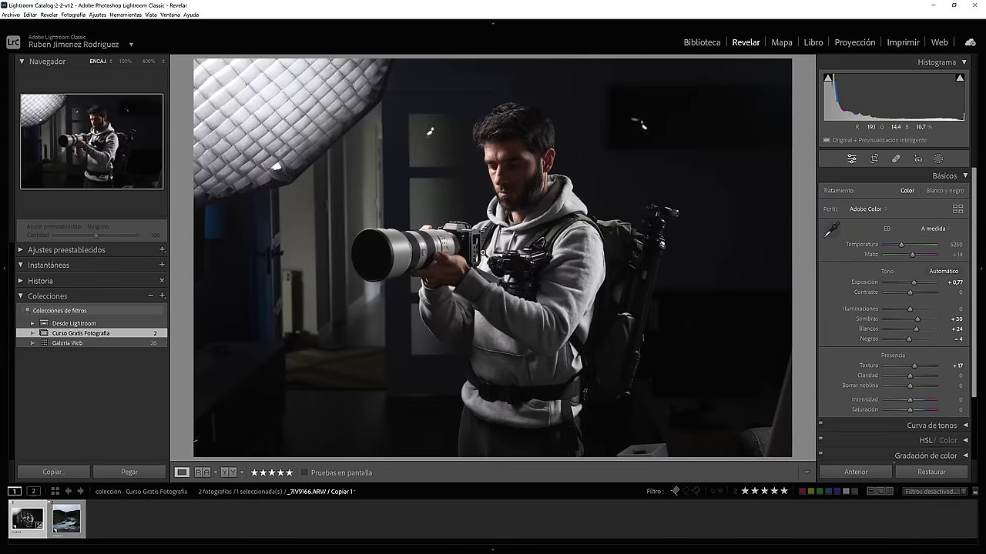
Collapse the Básicos section and expand the Calibración section
scroll(972, 248, "down", 2)
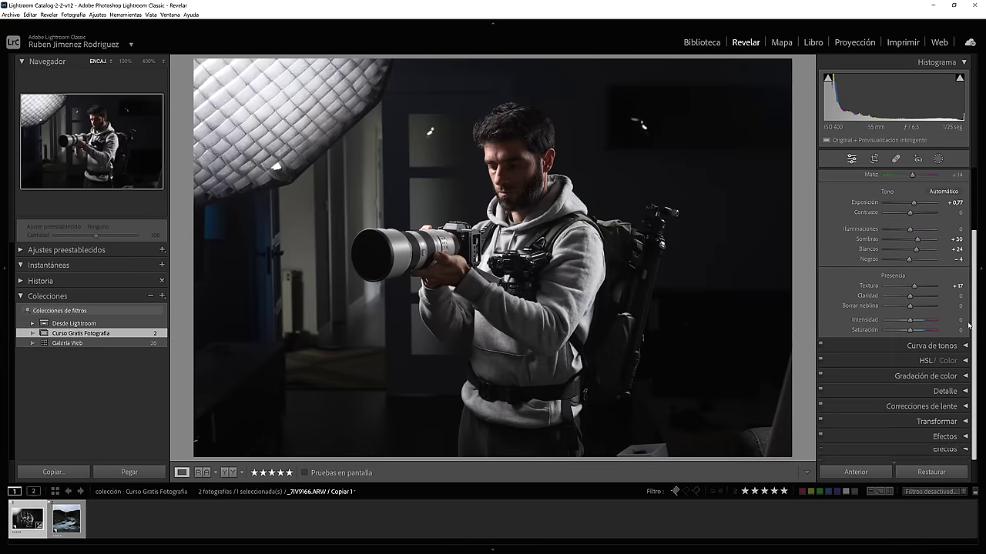
scroll(833, 231, "up", 2)
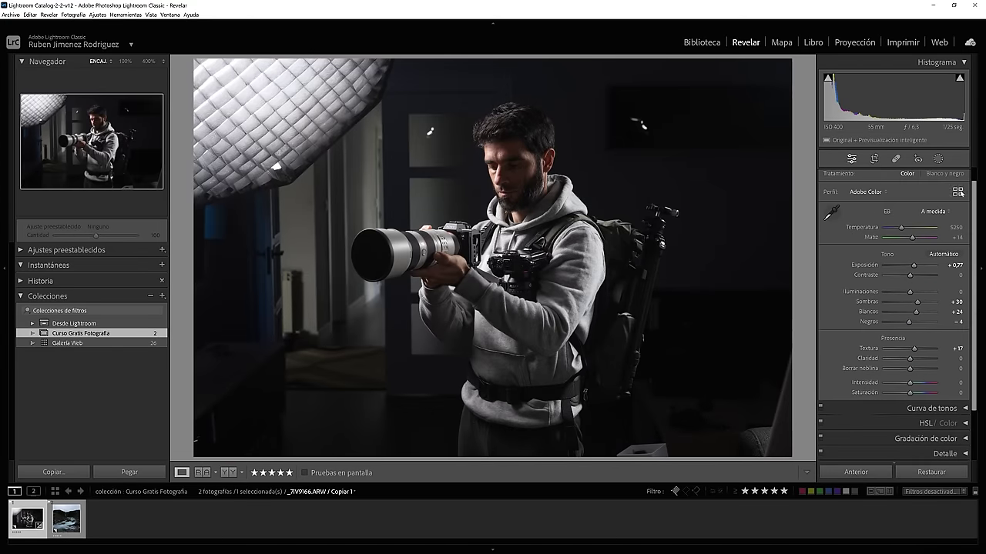
left_click(916, 176)
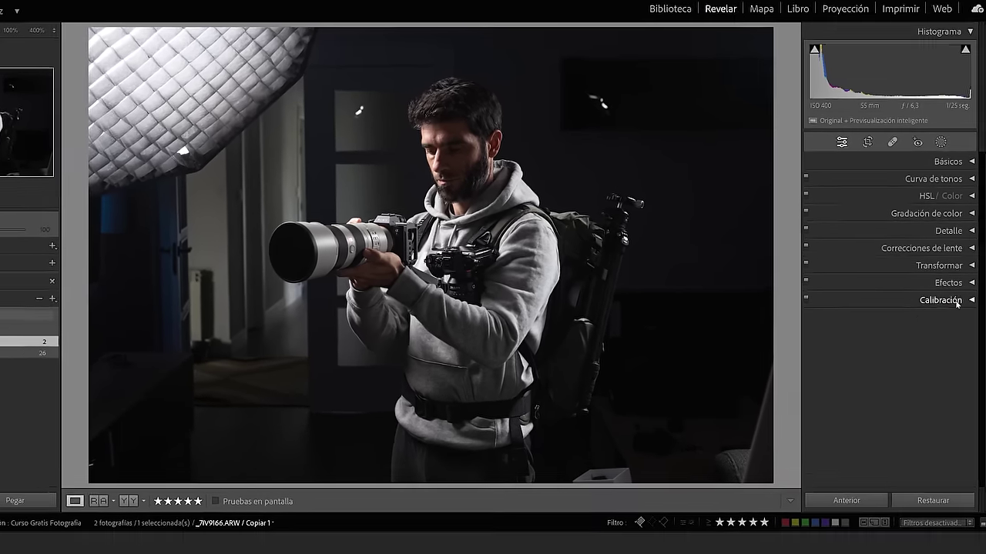
left_click(952, 299)
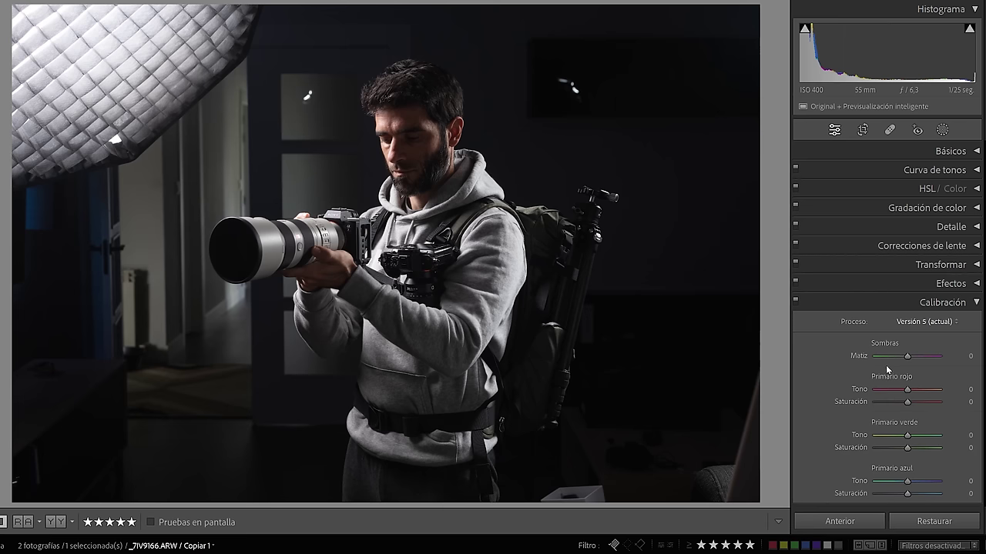
View the available calibration process versions, keeping Versión 5 (actual)
left_click(924, 321)
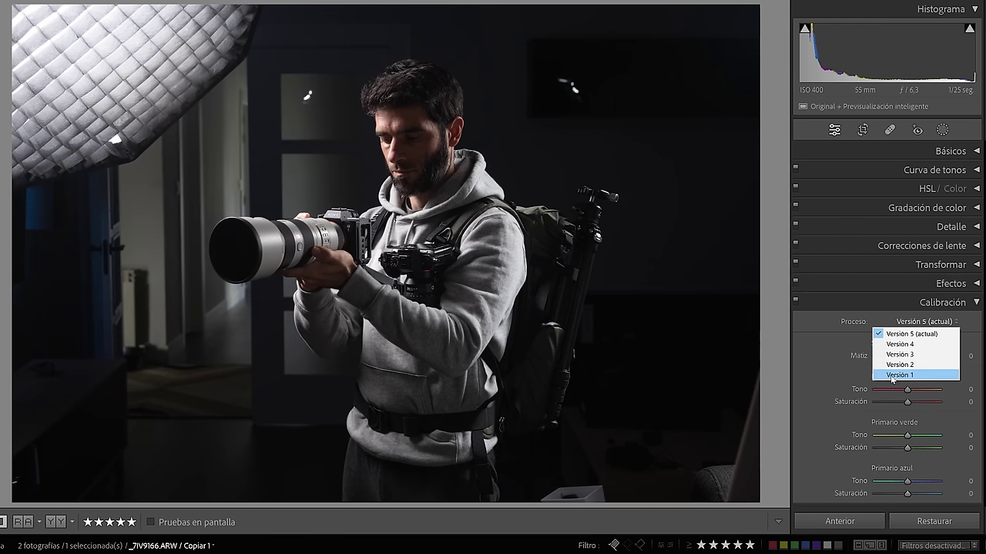
left_click(821, 328)
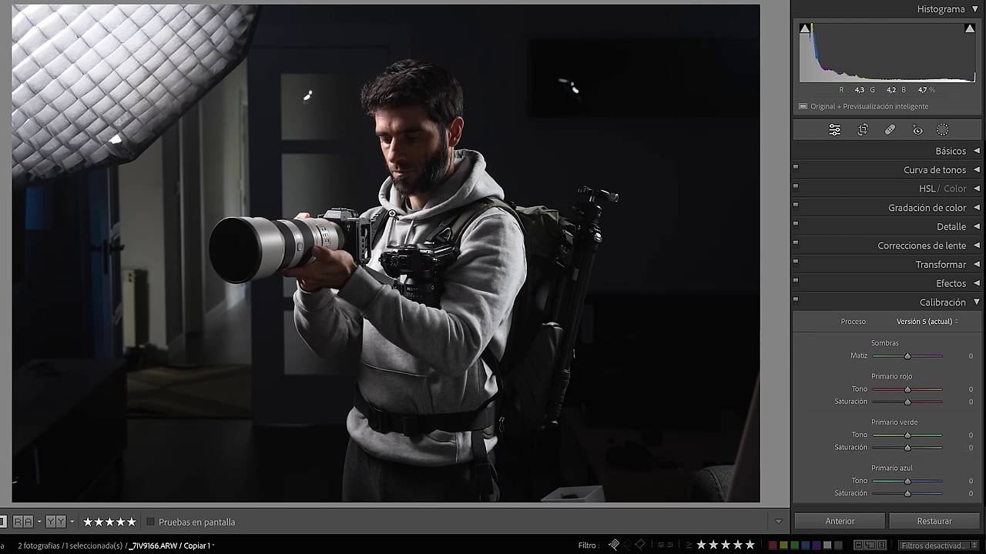
key("i")
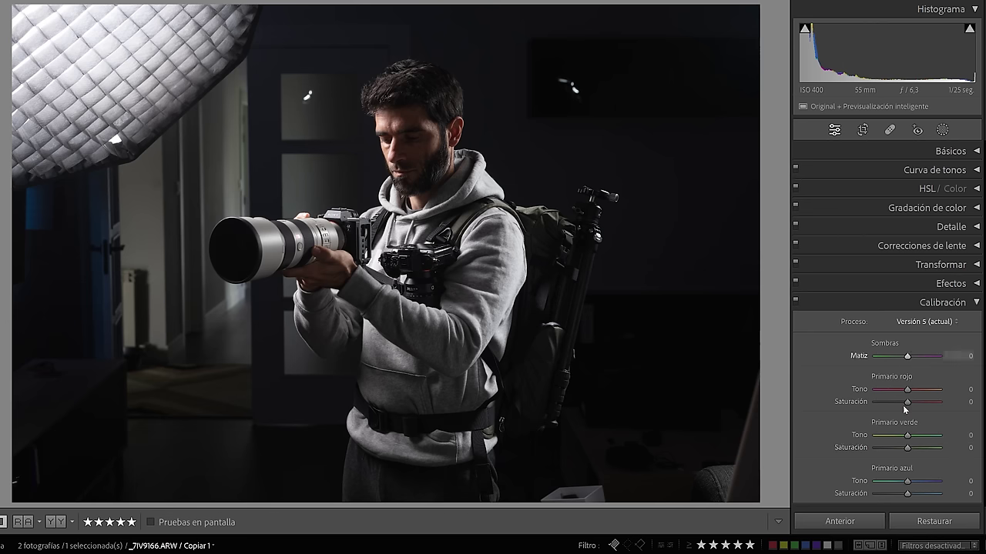
Compare blue primary hue values of −10, −16 and −43 in Calibración, and set the hue to −30
mouse_move(906, 486)
left_mouse_down()
mouse_move(861, 485)
mouse_move(903, 483)
left_mouse_up()
left_click_drag(908, 485, 903, 487)
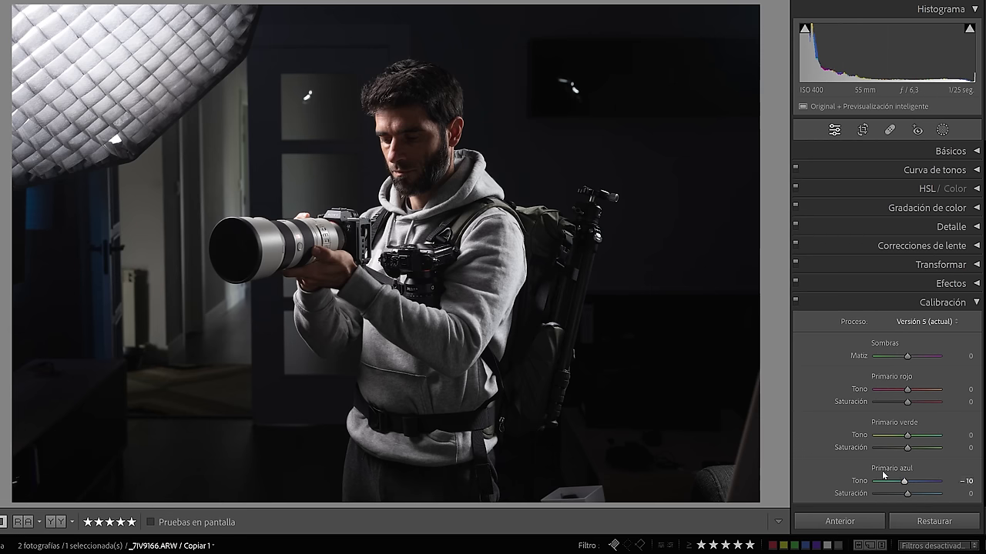
left_click_drag(906, 483, 903, 484)
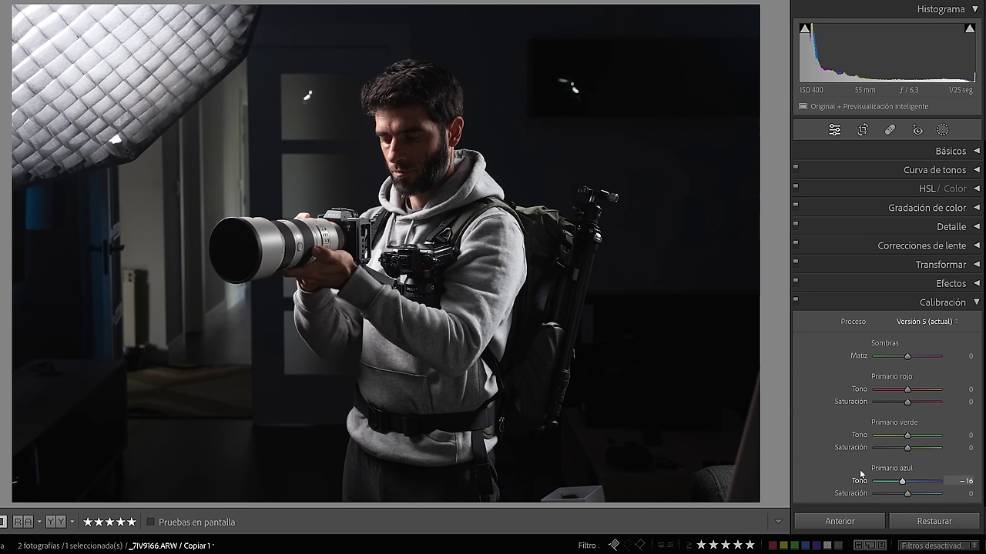
left_click_drag(903, 483, 895, 484)
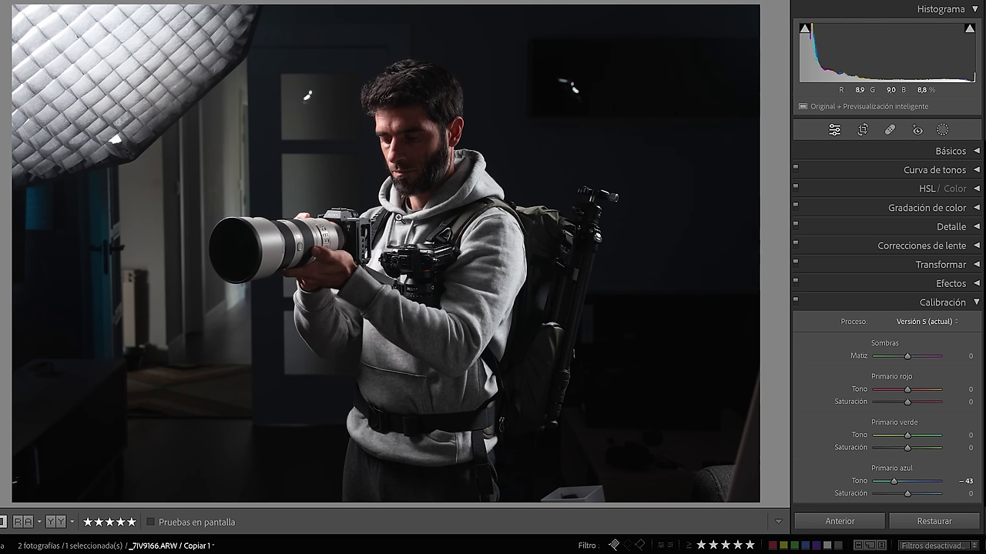
left_click_drag(893, 483, 898, 483)
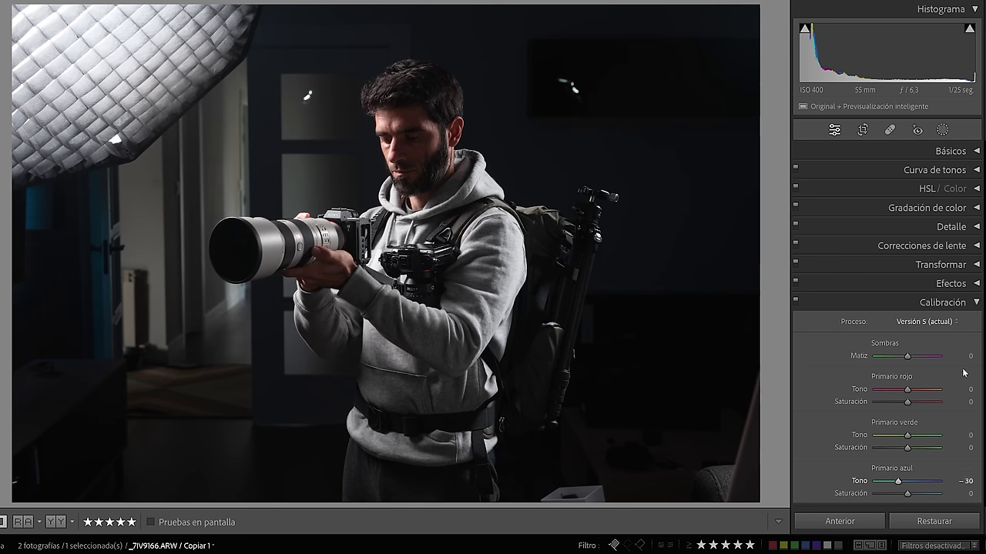
Compare the photo with and without the Calibración adjustments, leaving them enabled
left_click(796, 302)
left_click(796, 303)
left_click(796, 303)
left_click(795, 304)
left_click(796, 304)
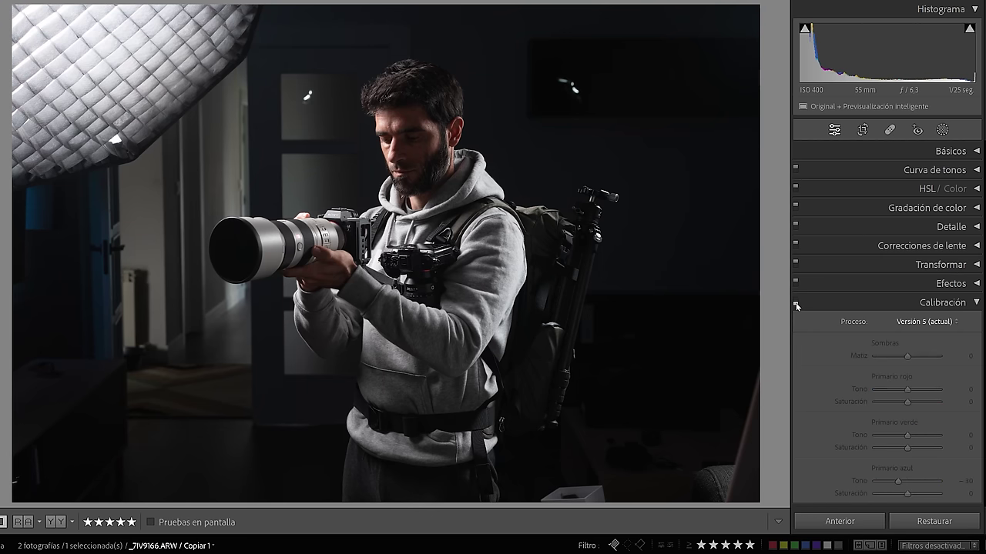
left_click(795, 304)
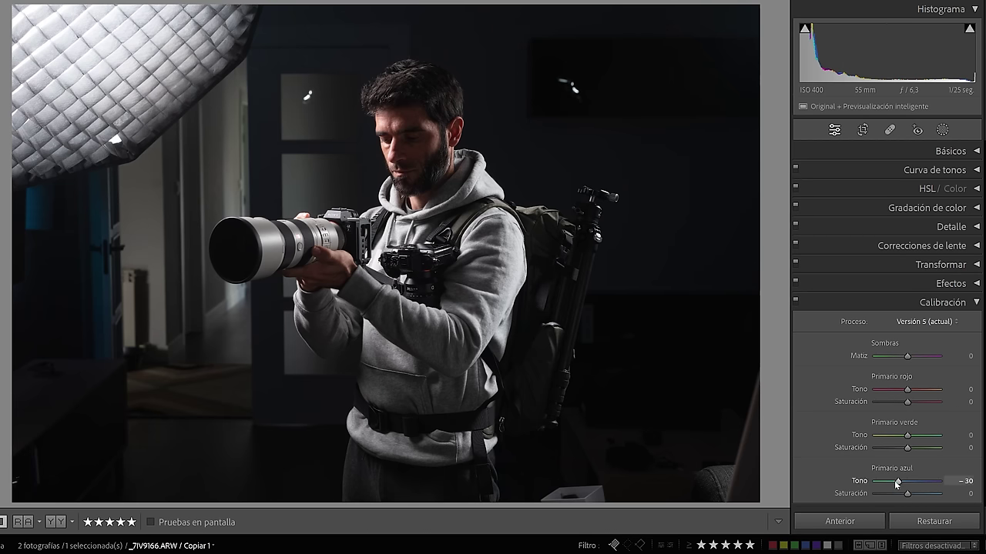
Set the blue primary hue to −24 and collapse the Calibración section
left_click_drag(899, 484, 900, 485)
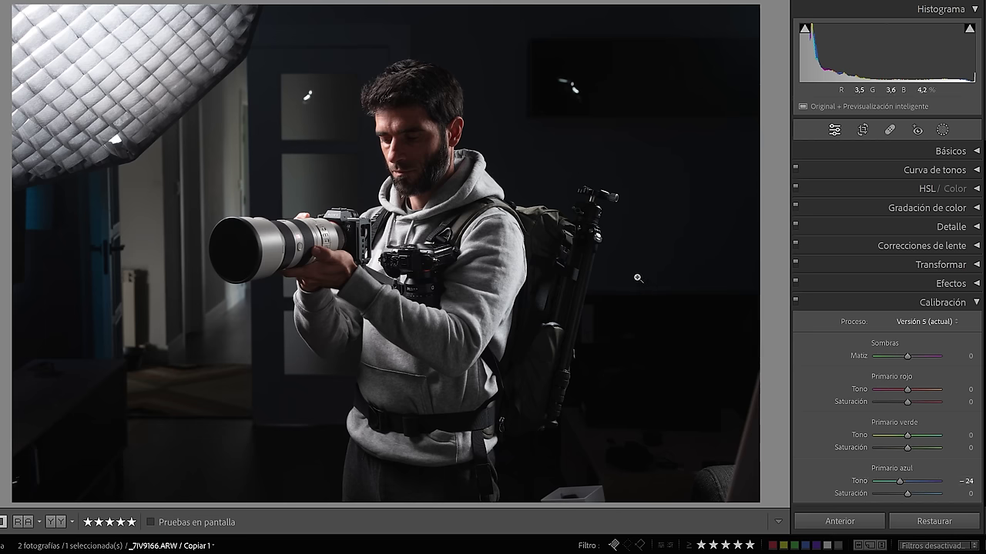
left_click(969, 303)
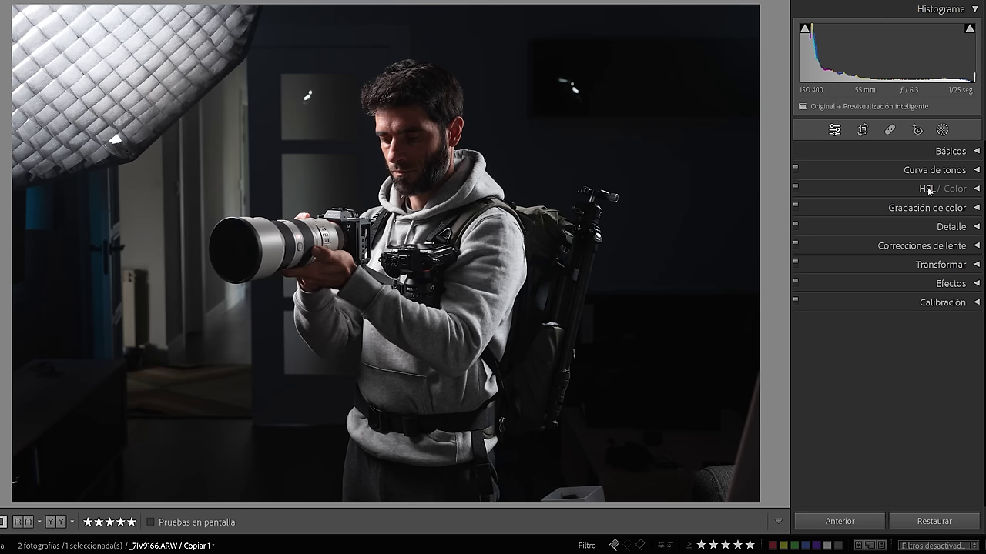
View the HSL / Color and Curva de tonos sections, and collapse both
left_click(979, 189)
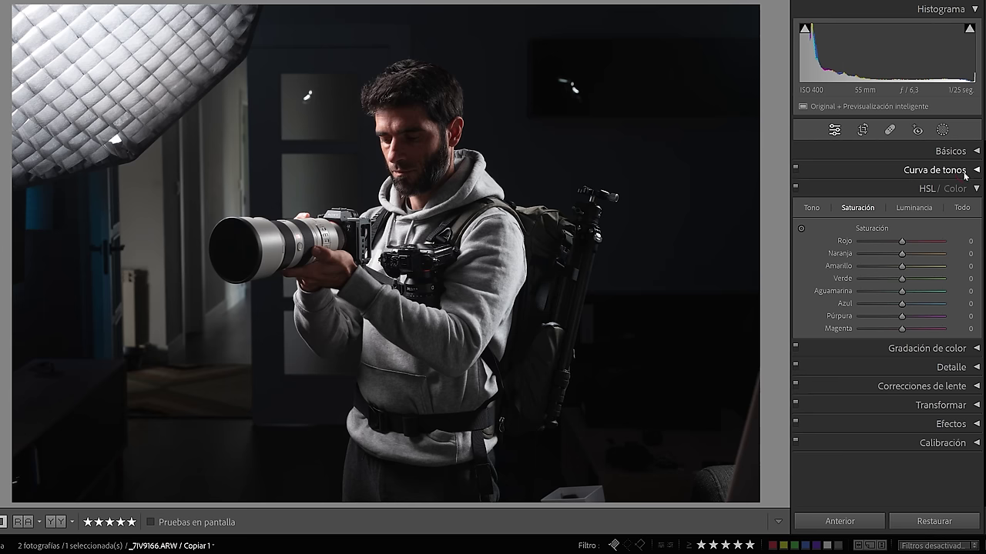
left_click(967, 176)
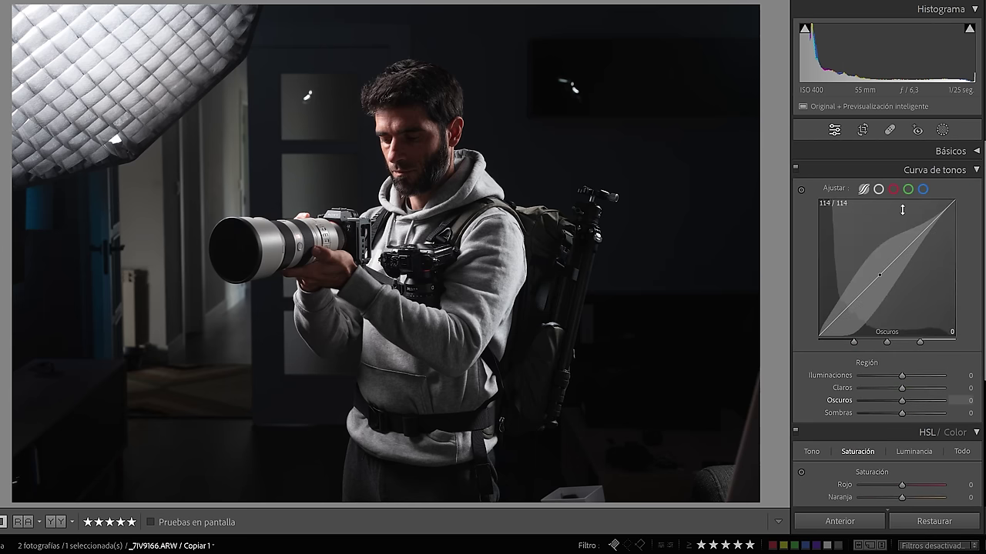
left_click(973, 174)
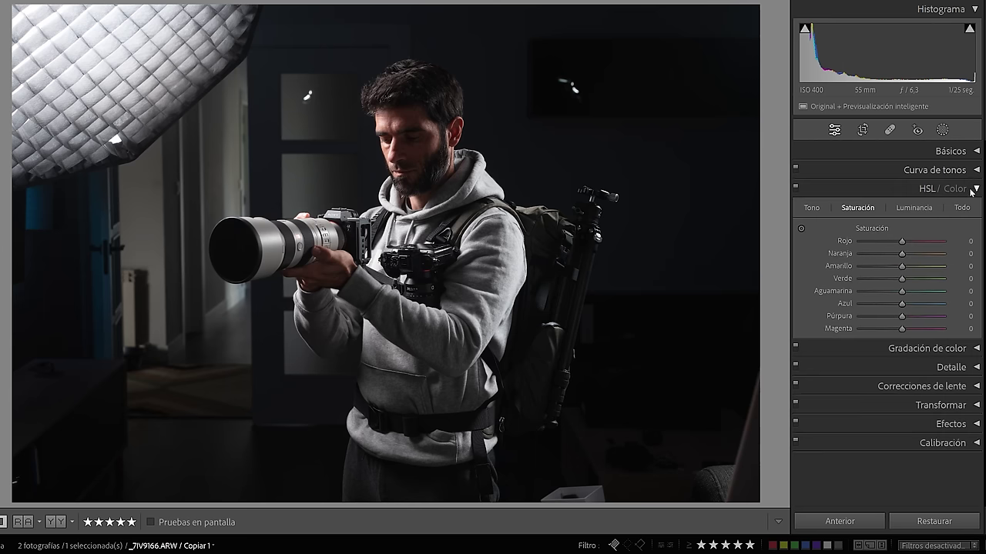
left_click(973, 189)
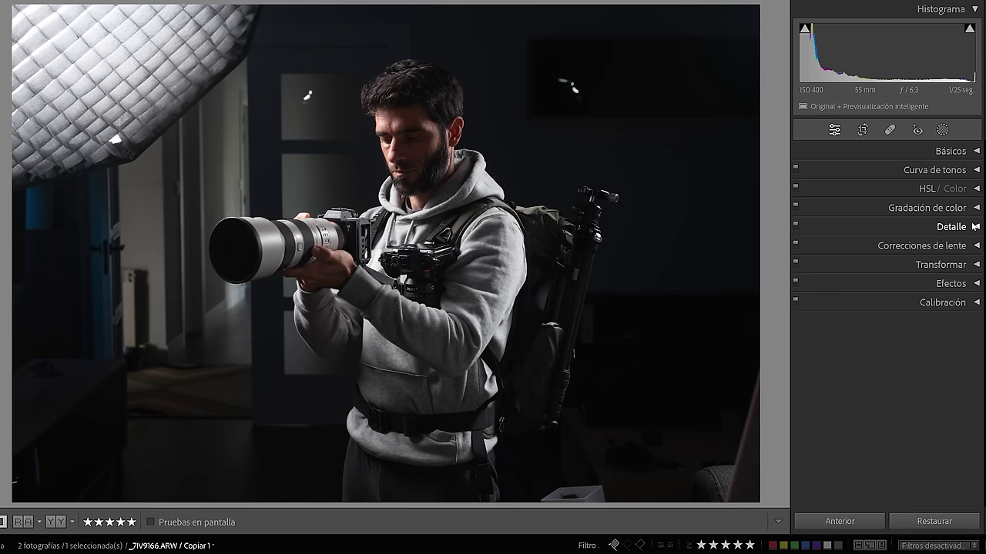
Expand the Detalle section and aim its preview at the man's face
left_click(975, 226)
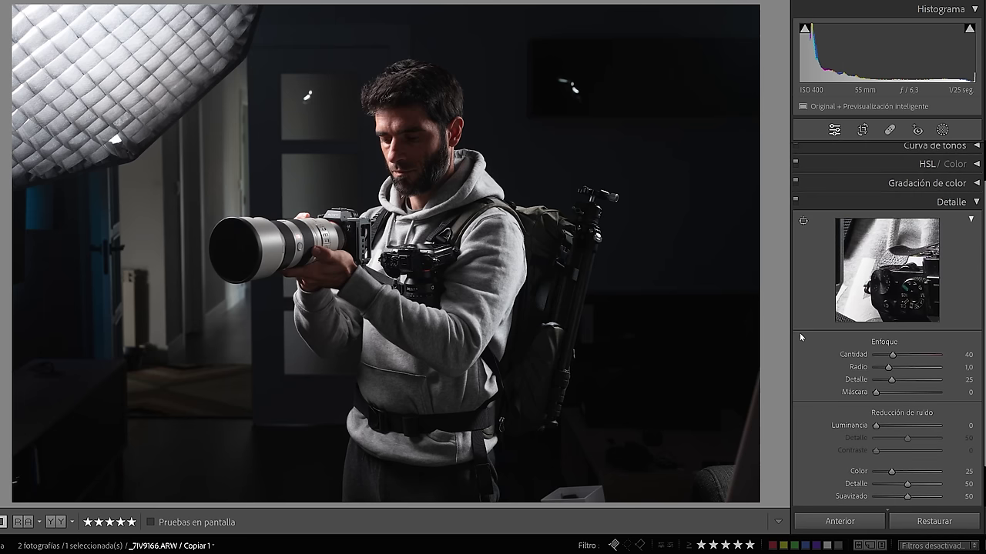
scroll(800, 333, "down", 1)
scroll(849, 307, "up", 1)
left_click(806, 222)
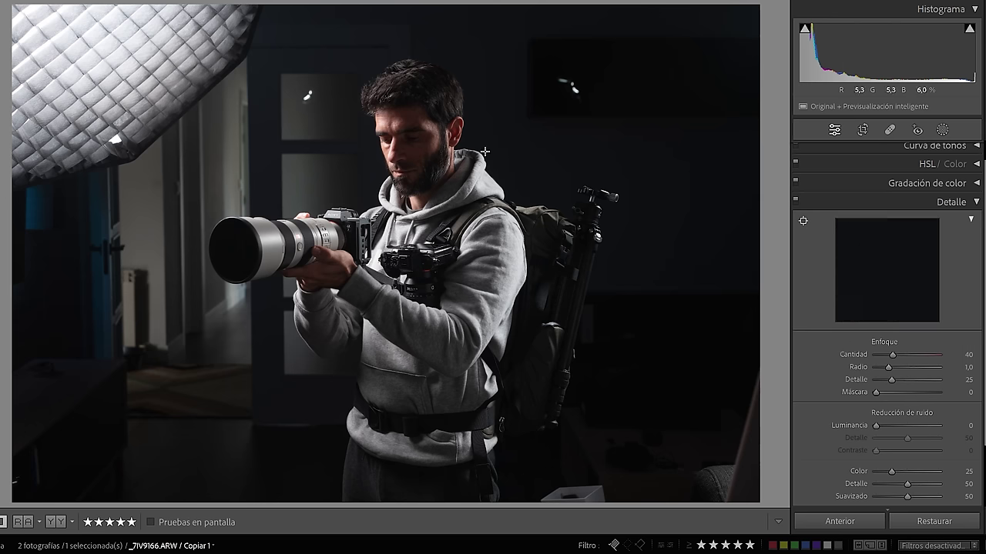
left_click(421, 158)
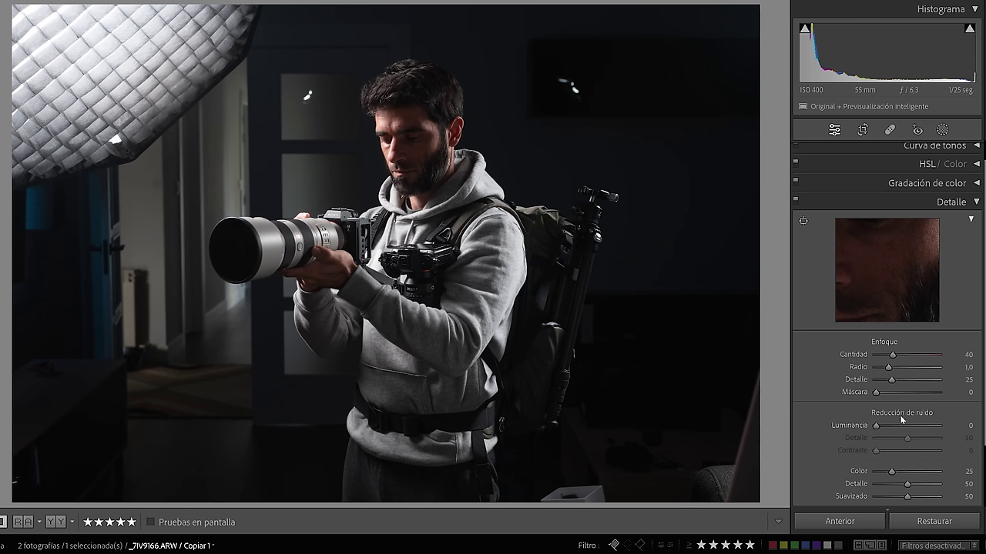
Set the luminance noise reduction to 26 and compare the face with and without the Detalle adjustments
left_click_drag(875, 425, 888, 428)
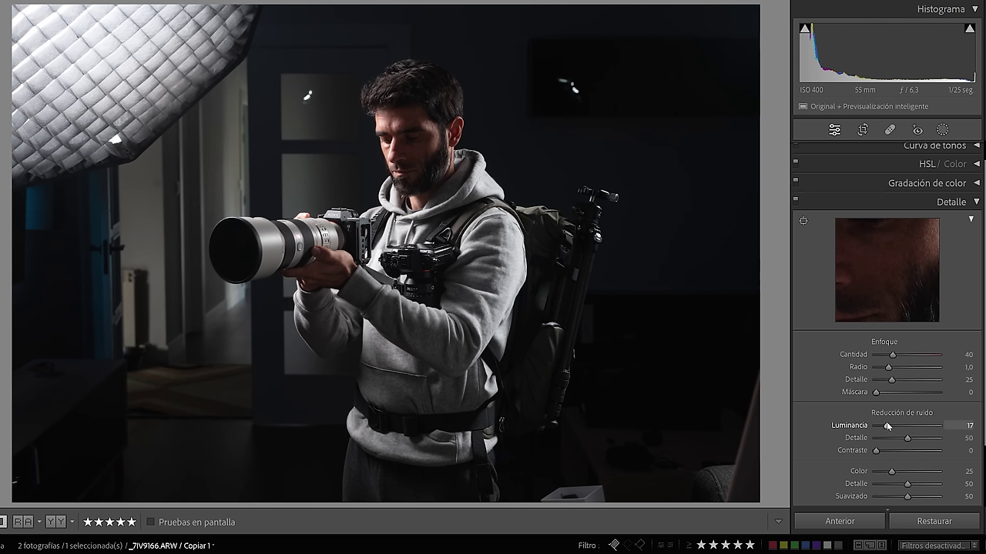
left_click_drag(887, 426, 892, 359)
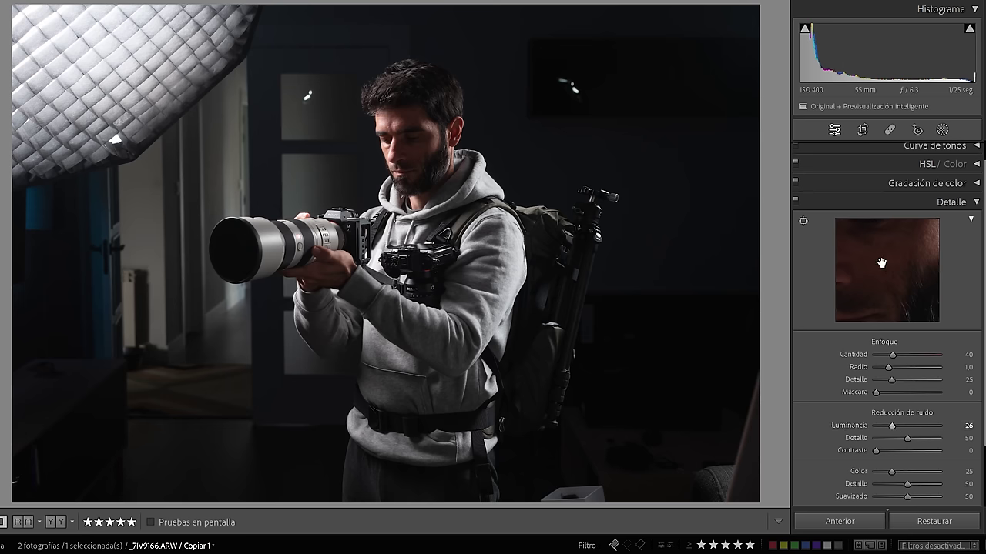
left_click(797, 204)
left_click(797, 204)
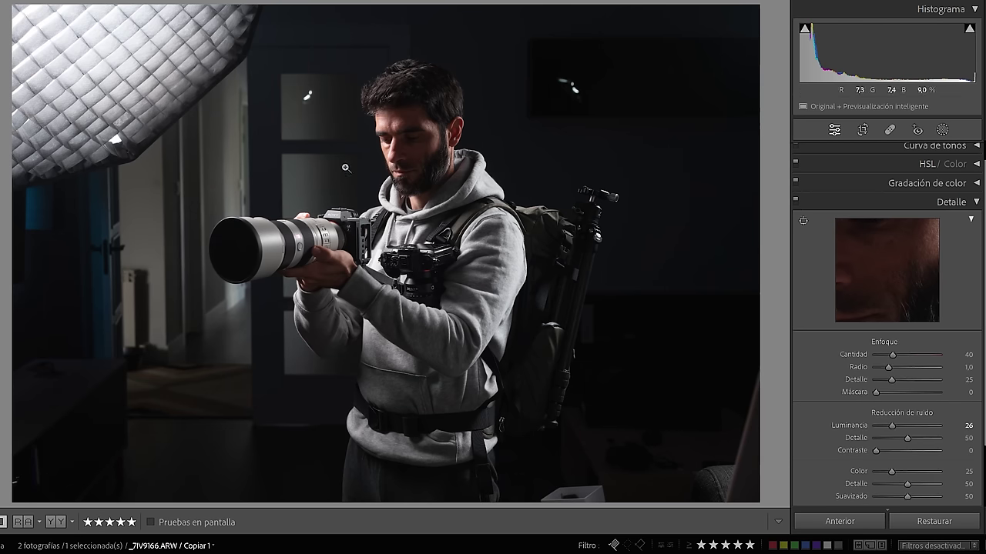
left_click(416, 151)
scroll(457, 158, "down", 2)
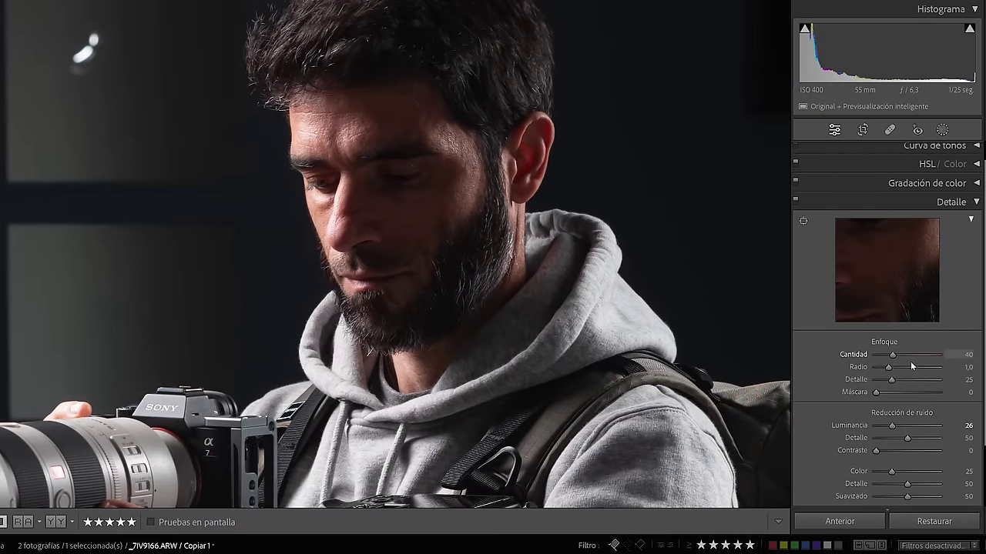
left_click(797, 203)
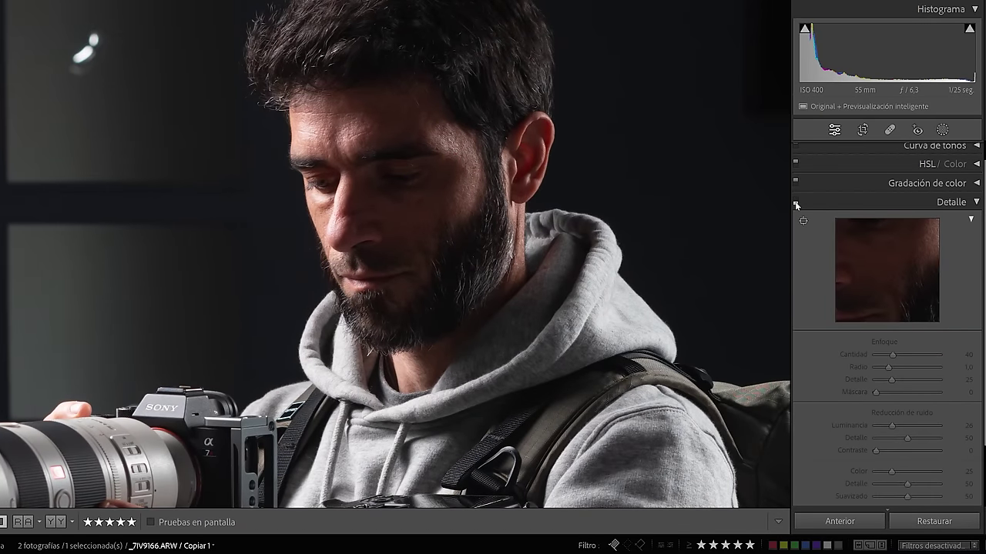
left_click(796, 203)
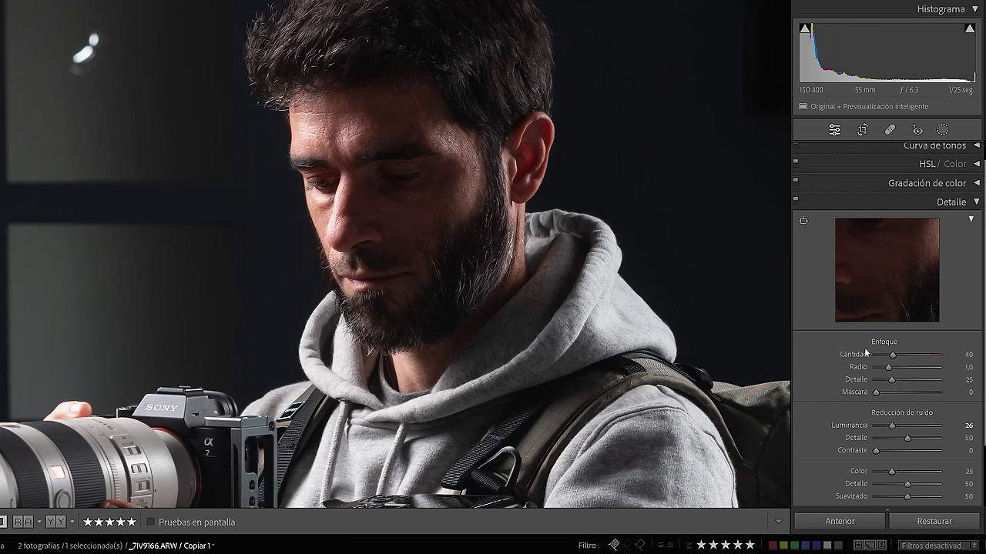
Set the sharpening amount to 74 and compare the close-up with and without the Detalle adjustments
left_click_drag(894, 356, 897, 356)
left_click_drag(901, 357, 907, 356)
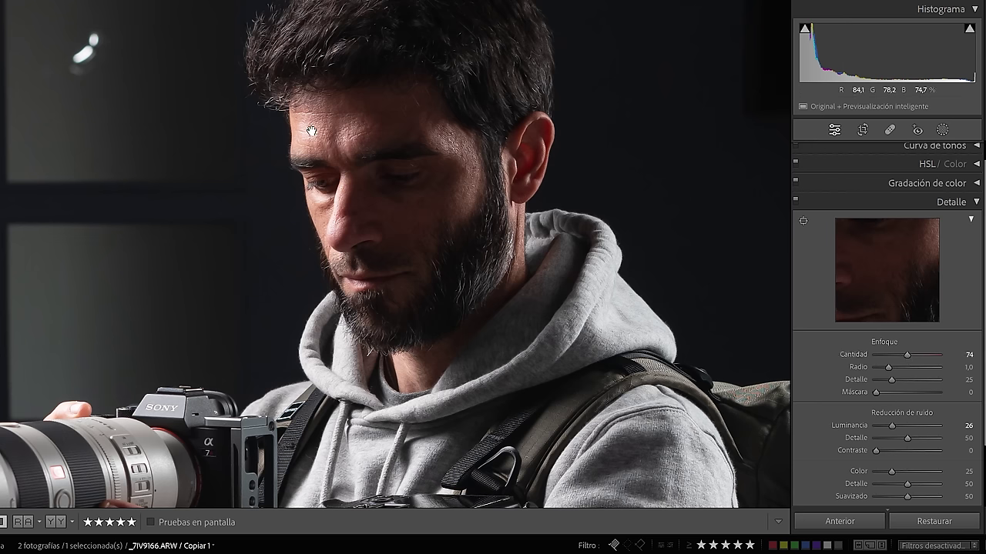
left_click(796, 201)
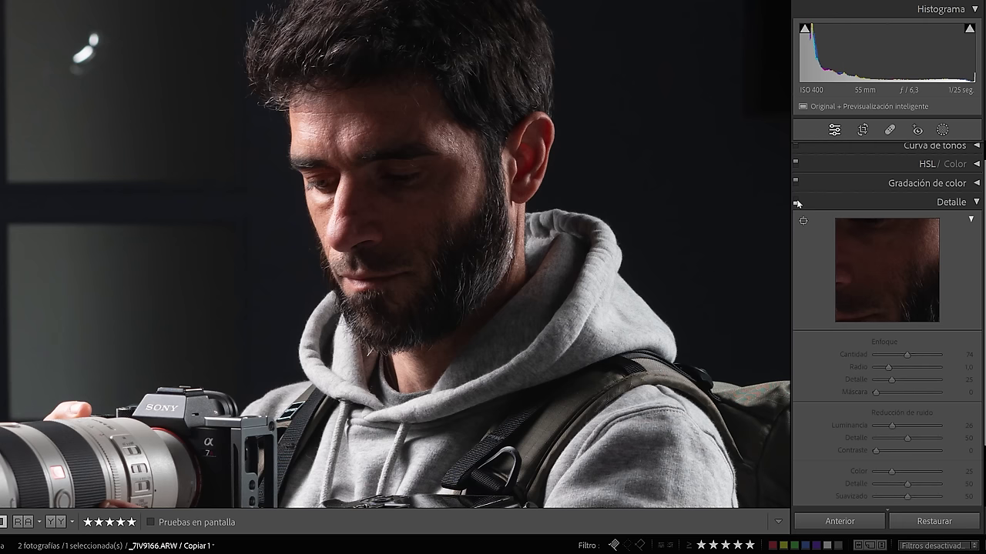
left_click(795, 202)
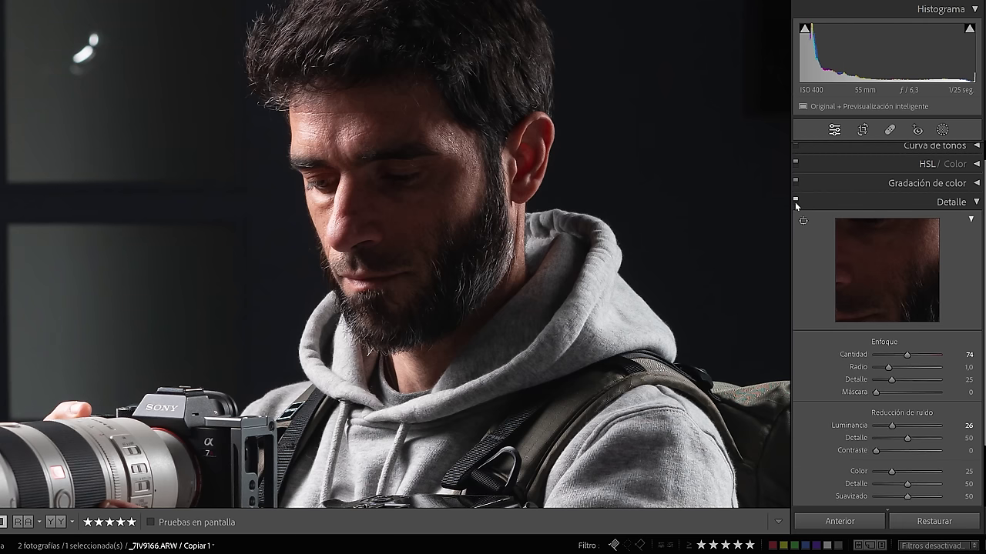
left_click(795, 201)
left_click(795, 202)
left_click(795, 202)
left_click(794, 201)
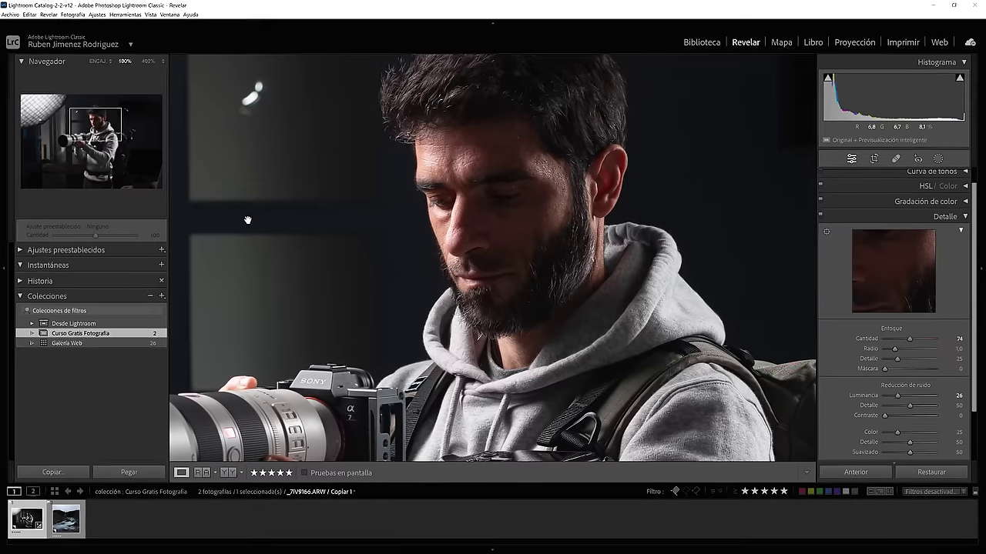
Hide the side panels containing Navegador and Colecciones, and show them again
left_click(3, 271)
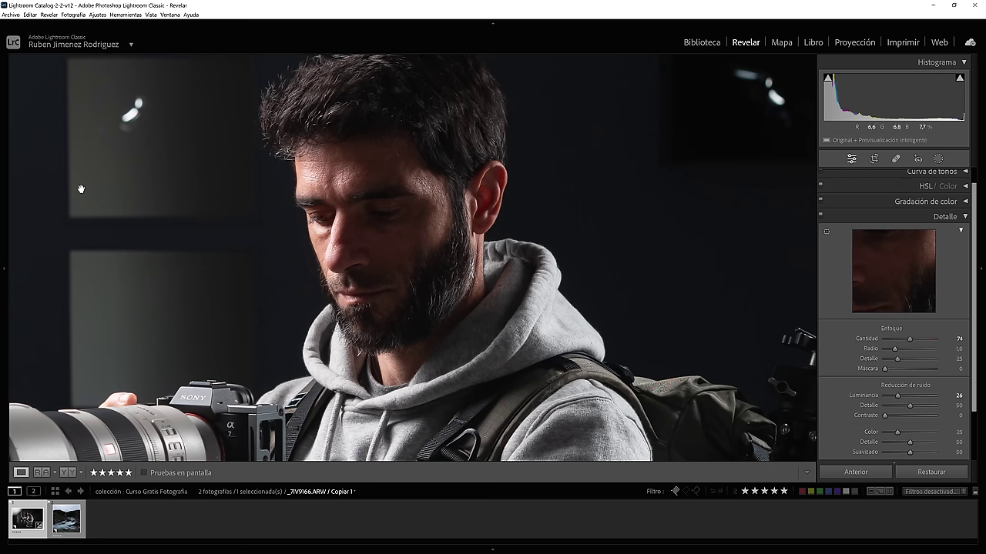
left_click(4, 271)
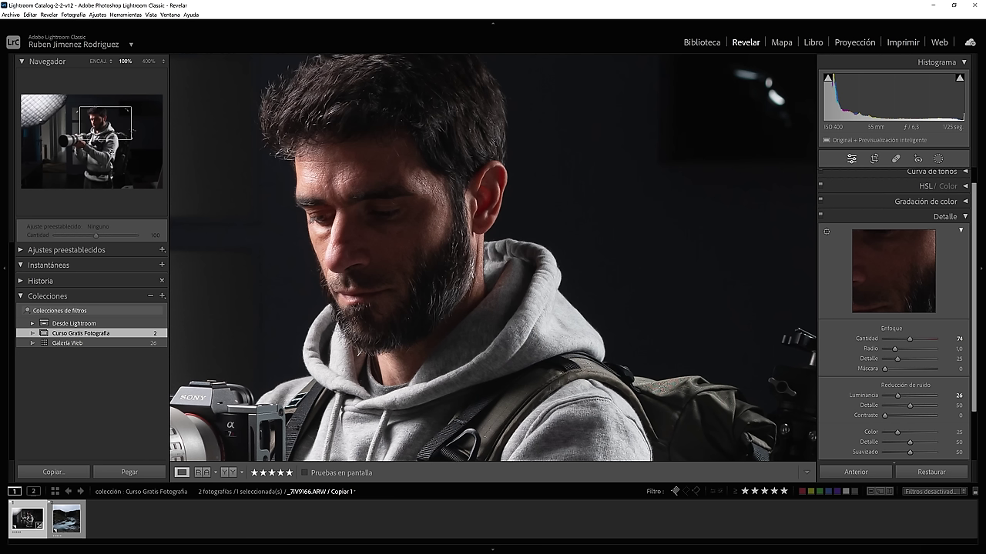
Compare the Restaurar ajustes and Crear copia virtual states in Historia with the latest edit, keeping the latest state
left_click(23, 282)
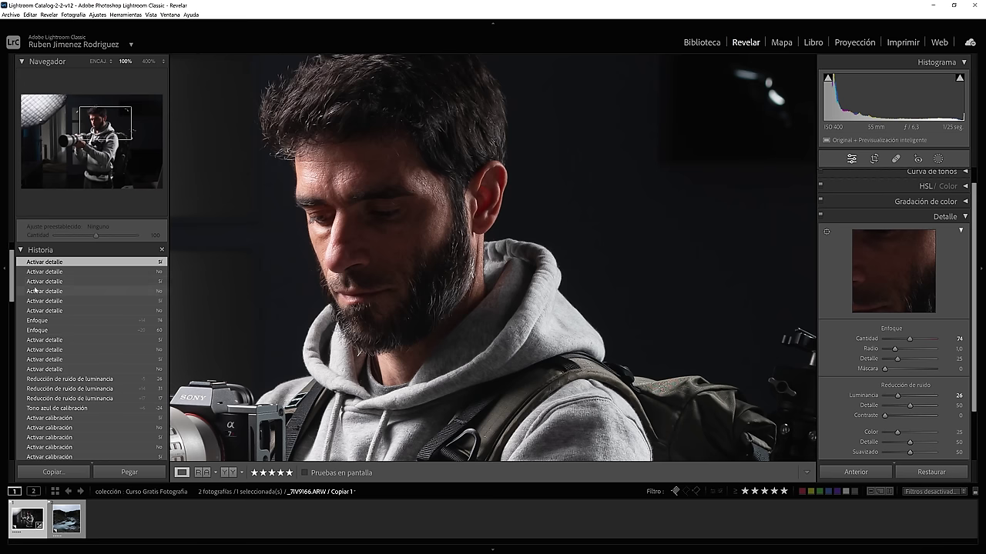
scroll(34, 290, "down", 5)
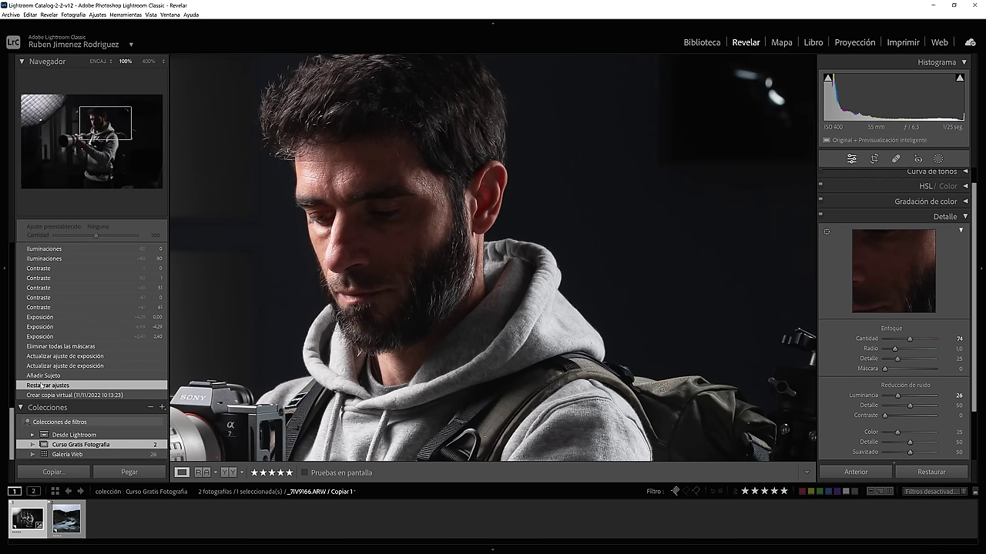
left_click(42, 385)
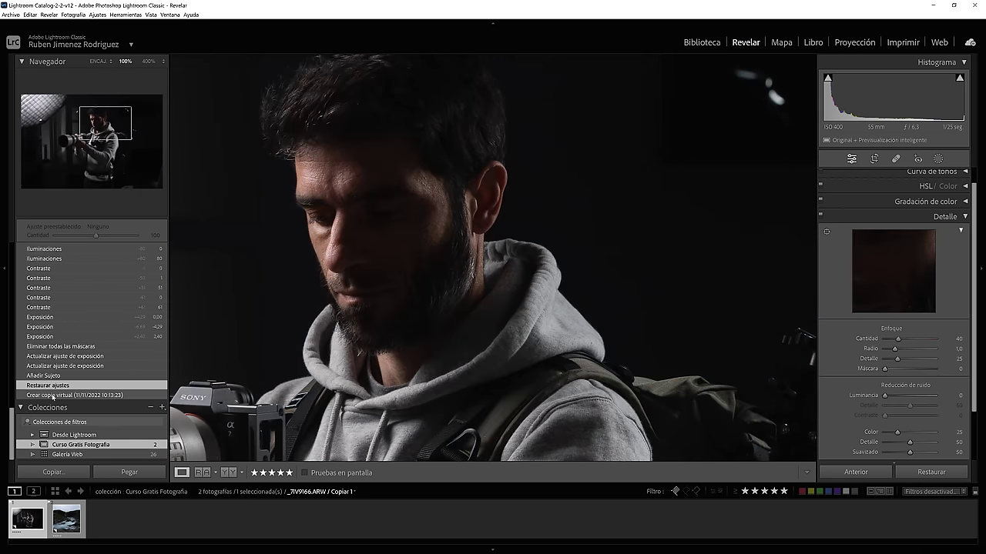
left_click(52, 394)
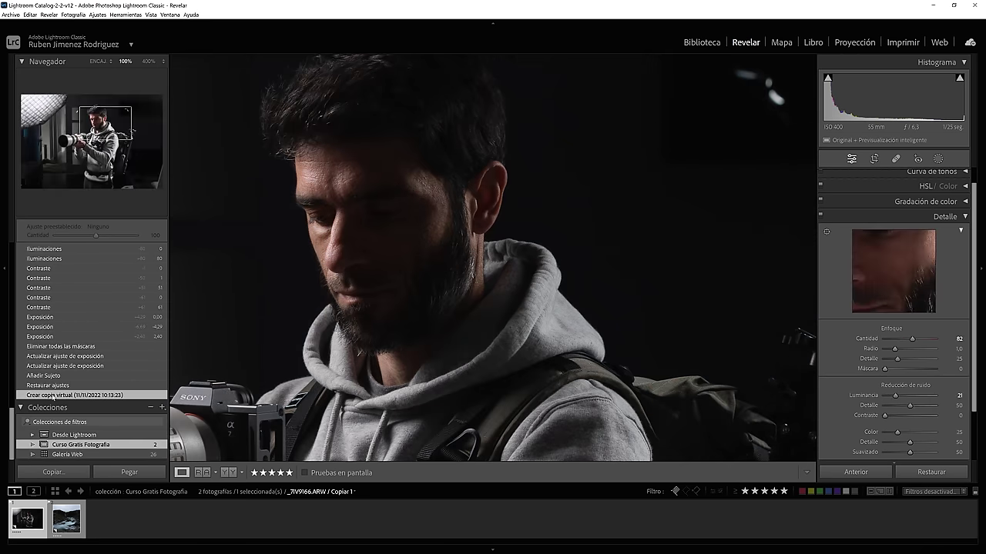
scroll(50, 347, "up", 10)
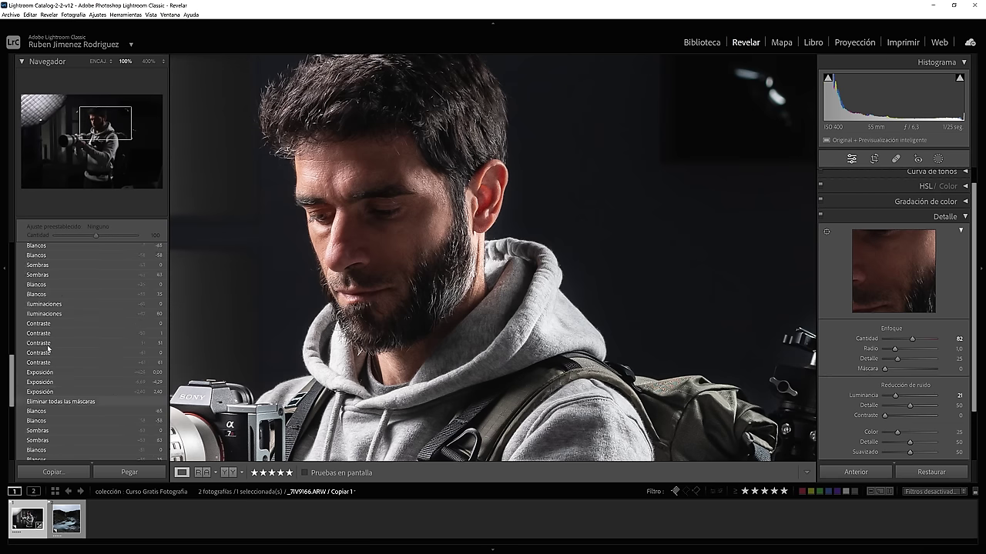
left_click(46, 293)
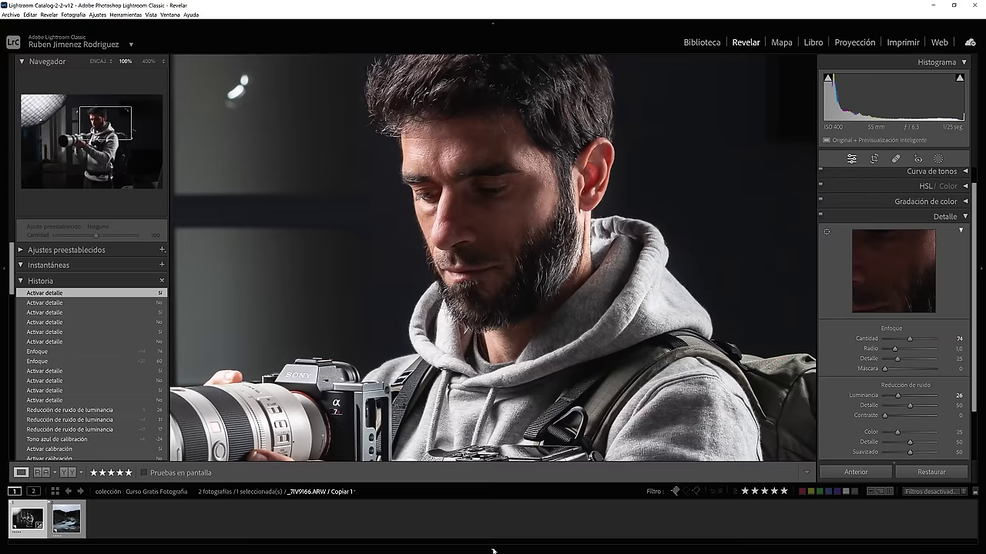
Hide the filmstrip, review the screen modes, and show the photo in full-screen preview
left_click(493, 551)
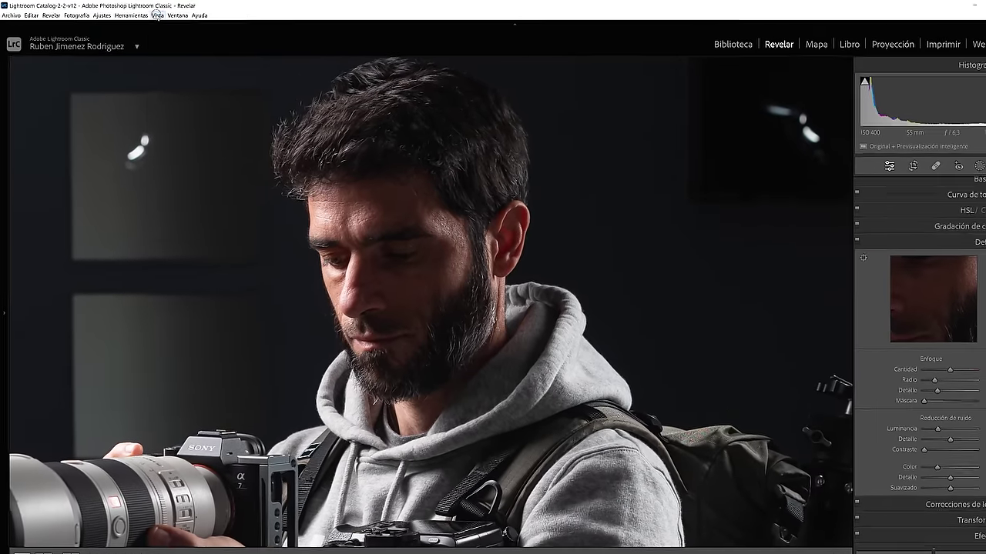
left_click(151, 14)
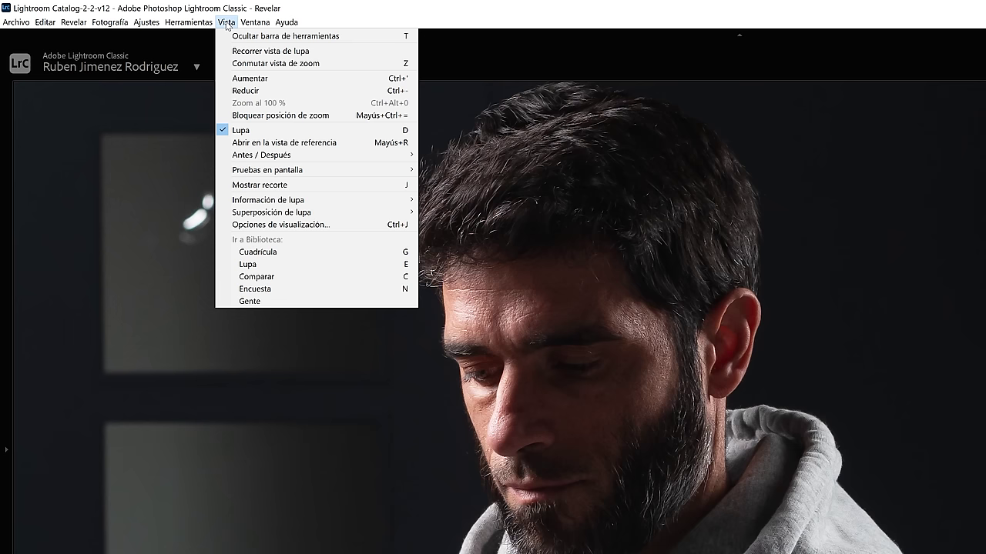
mouse_move(245, 26)
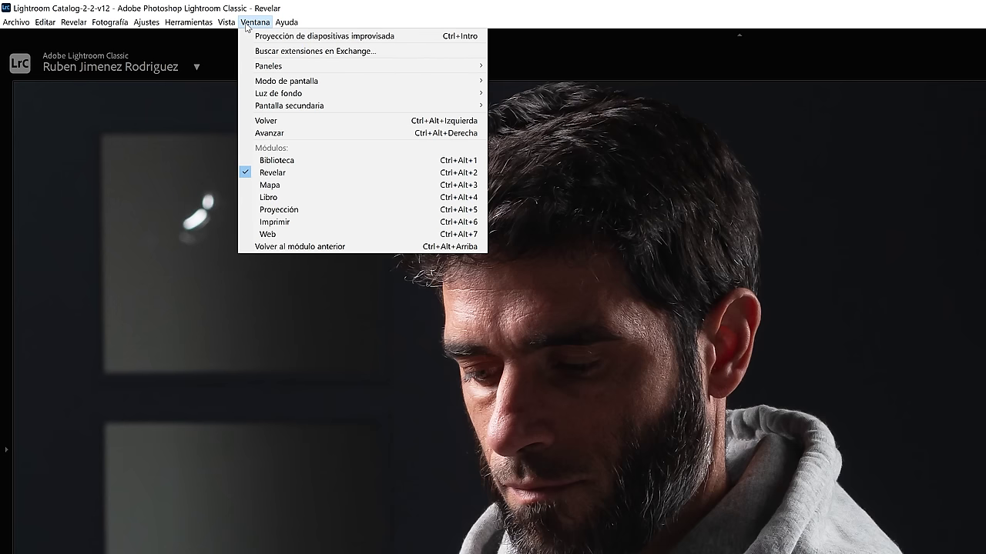
mouse_move(317, 81)
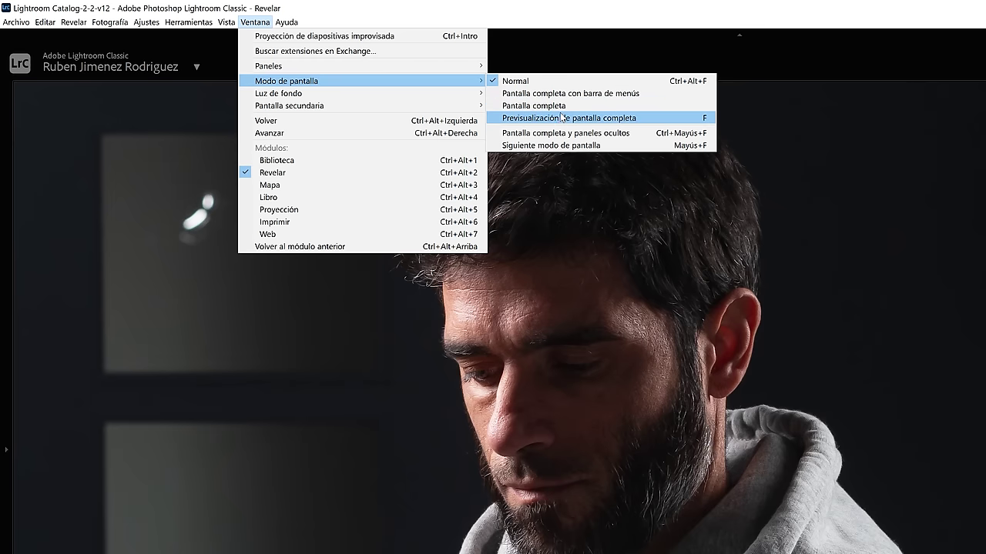
left_click(534, 105)
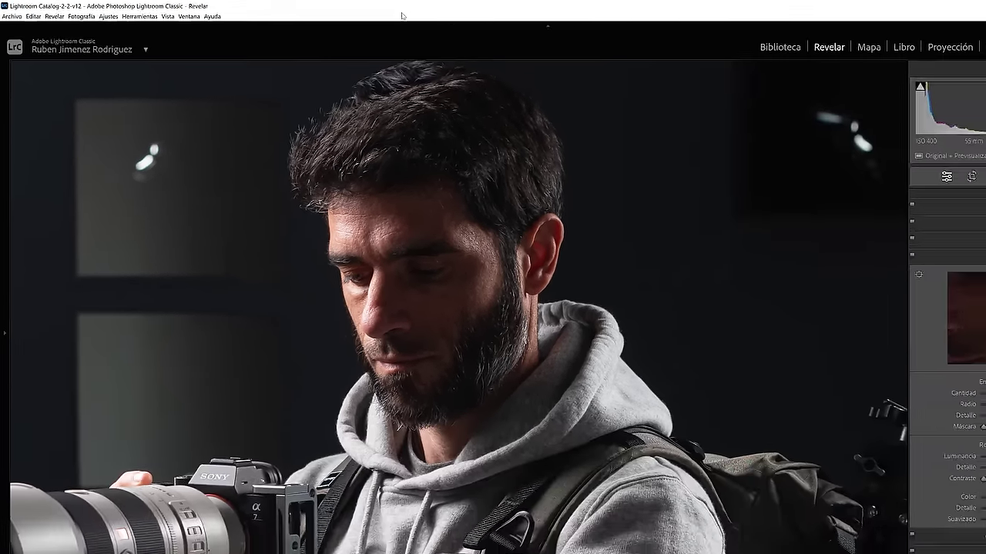
key("f")
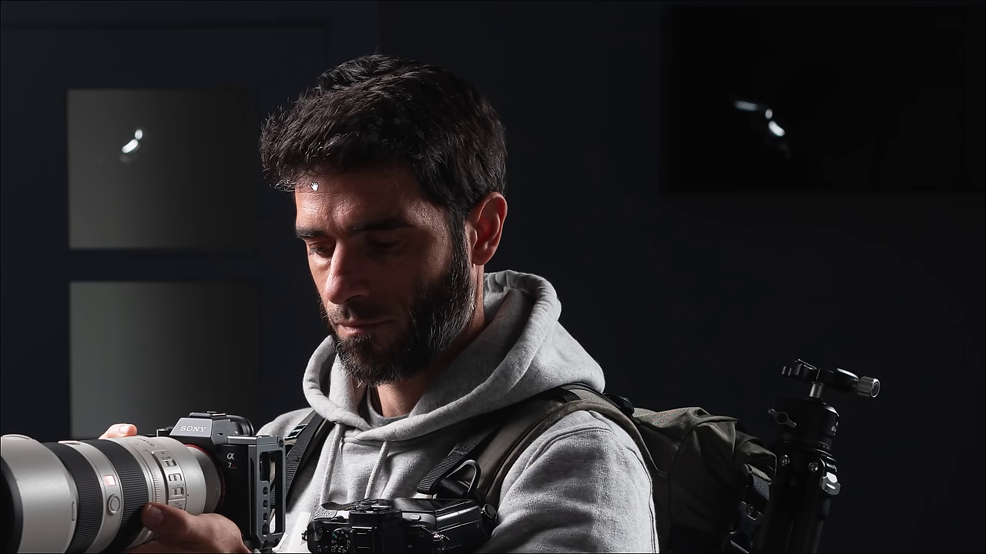
Leave the full-screen preview, switch the screen mode to Pantalla completa, and fit the whole photo in view
key("f")
left_click(169, 15)
mouse_move(299, 59)
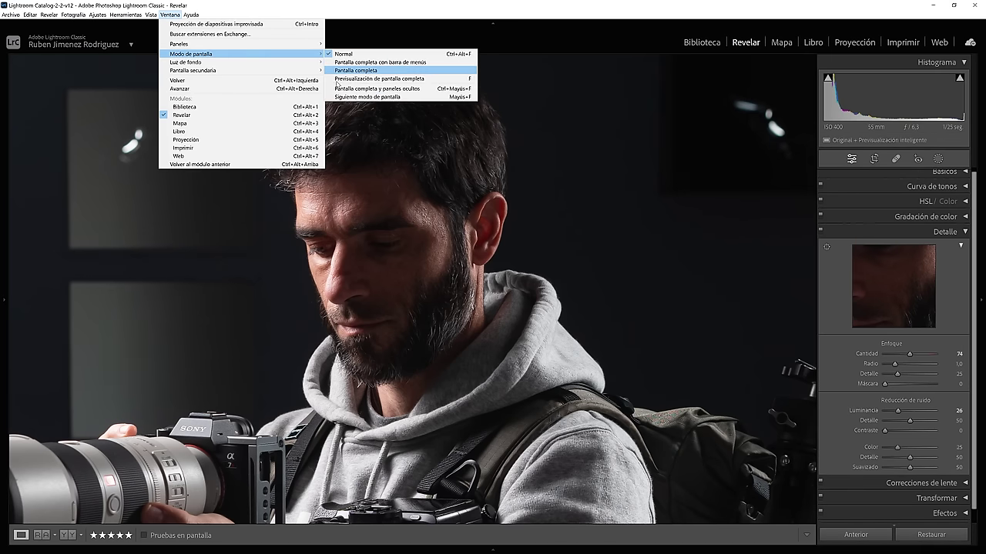
left_click(348, 71)
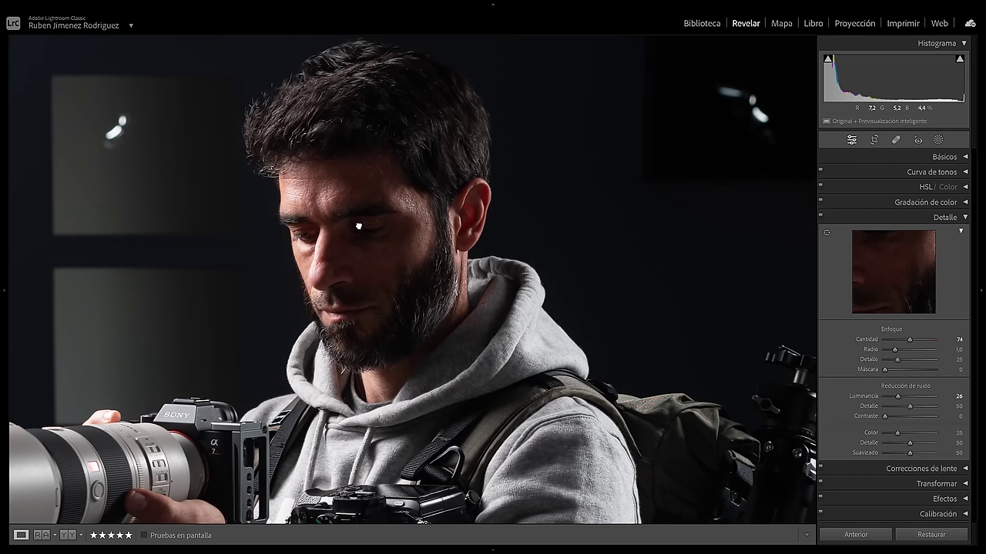
left_click(390, 324)
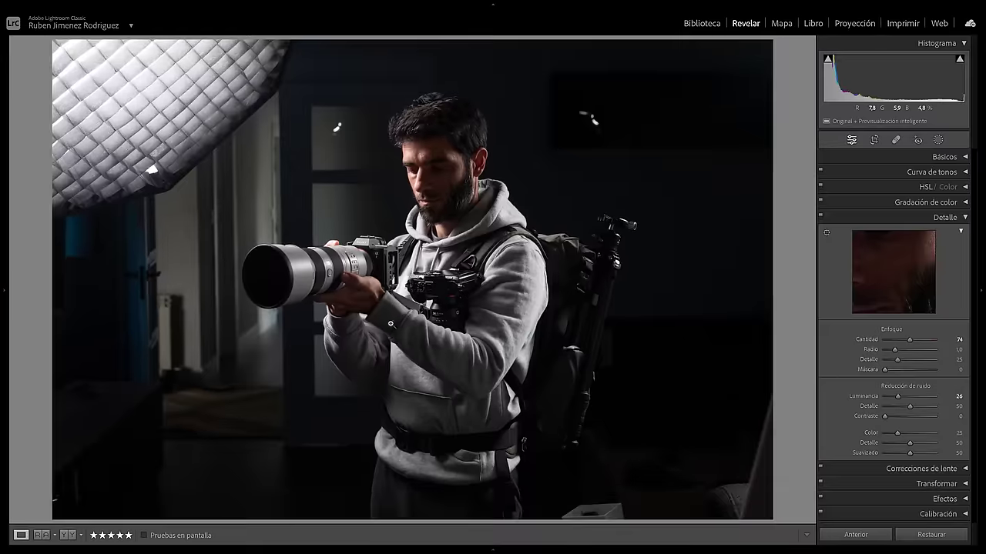
Enable Quitar la aberración cromática in Correcciones de lente and inspect the camera in the photo up close
left_click(965, 219)
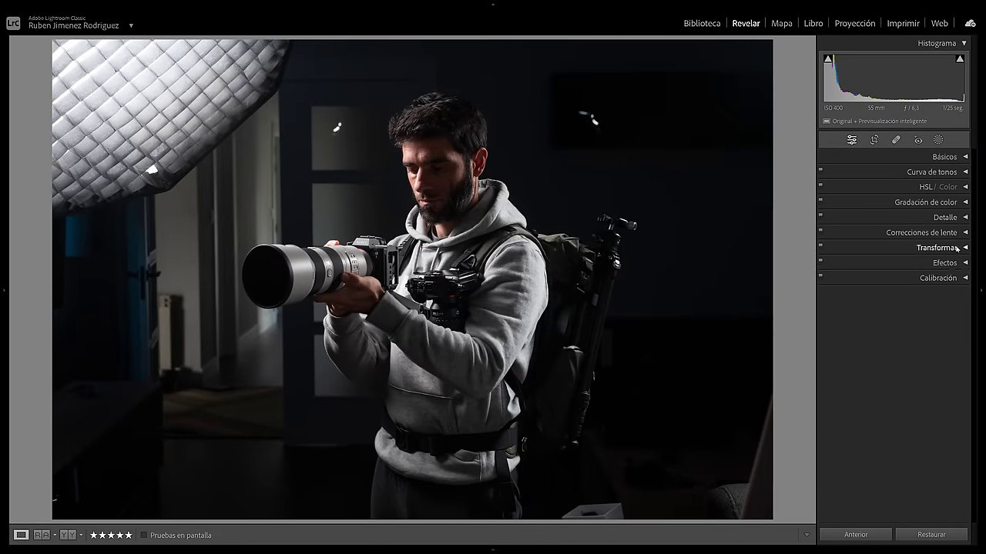
left_click(957, 247)
left_click(936, 232)
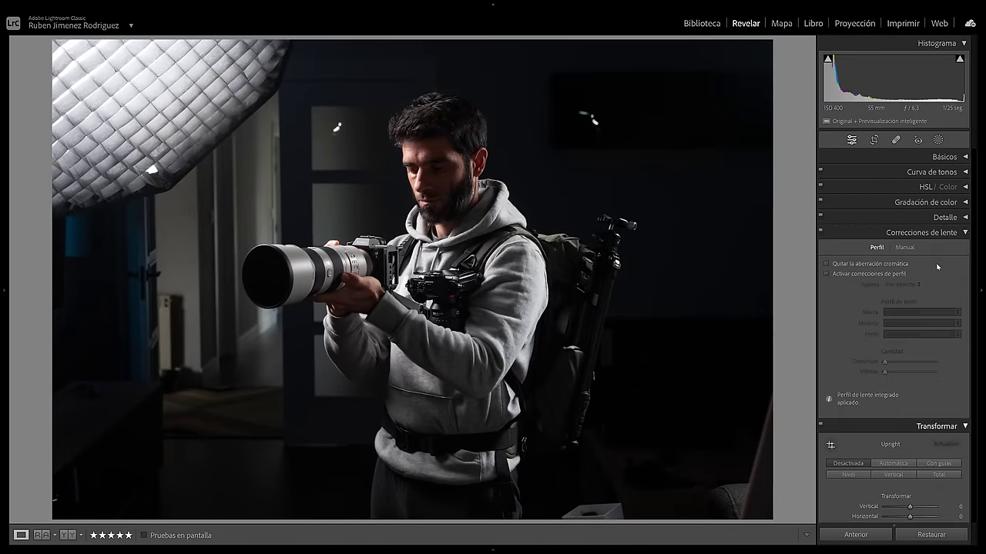
left_click(828, 264)
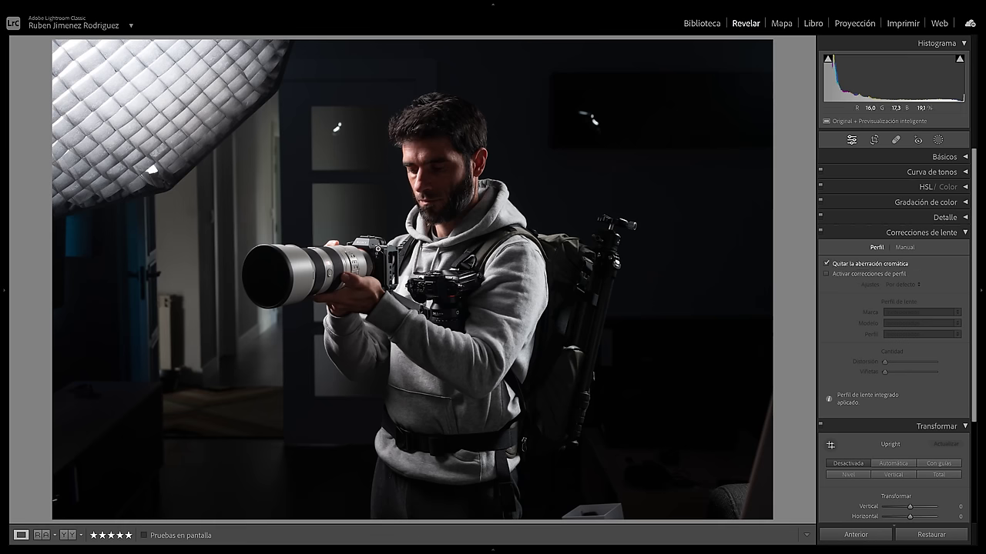
left_click(372, 240)
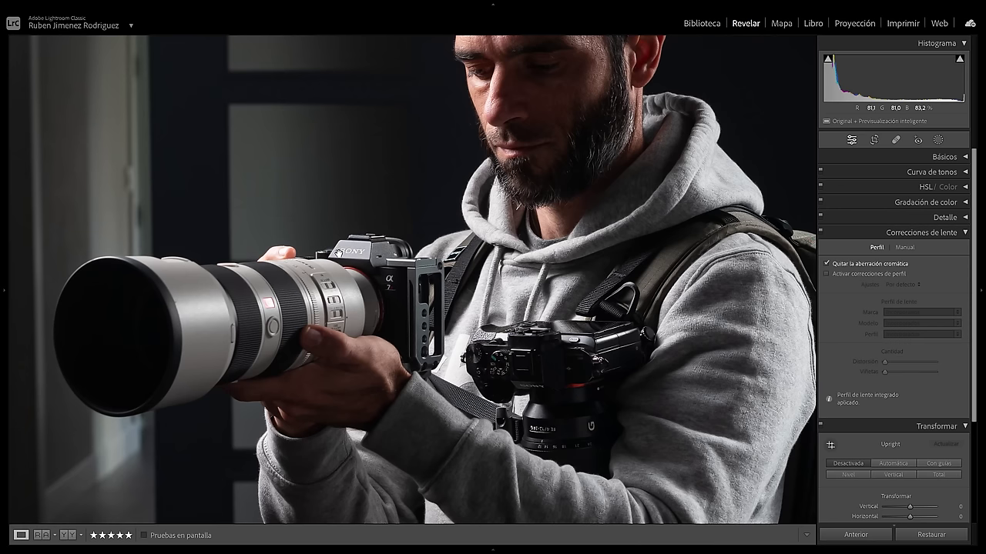
left_click(339, 253)
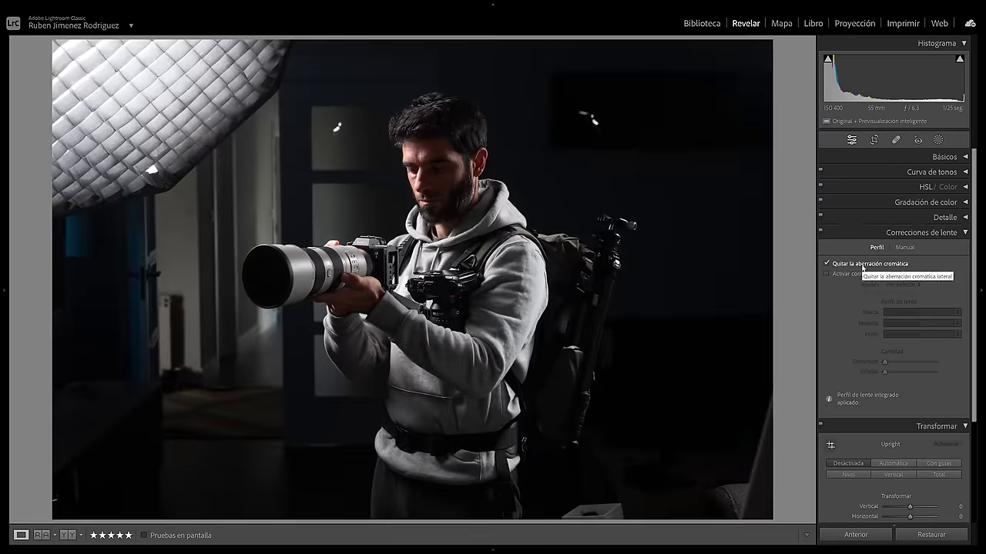
Review the Manual lens corrections, then activate the profile corrections and check the Adobe profile for the Sony FE 55mm F1.8 ZA
left_click(904, 247)
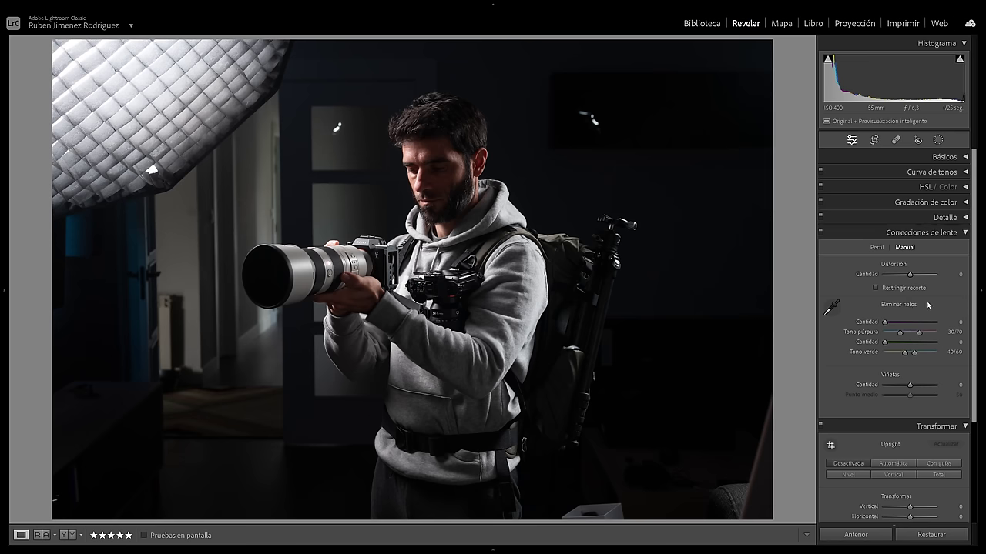
left_click(877, 247)
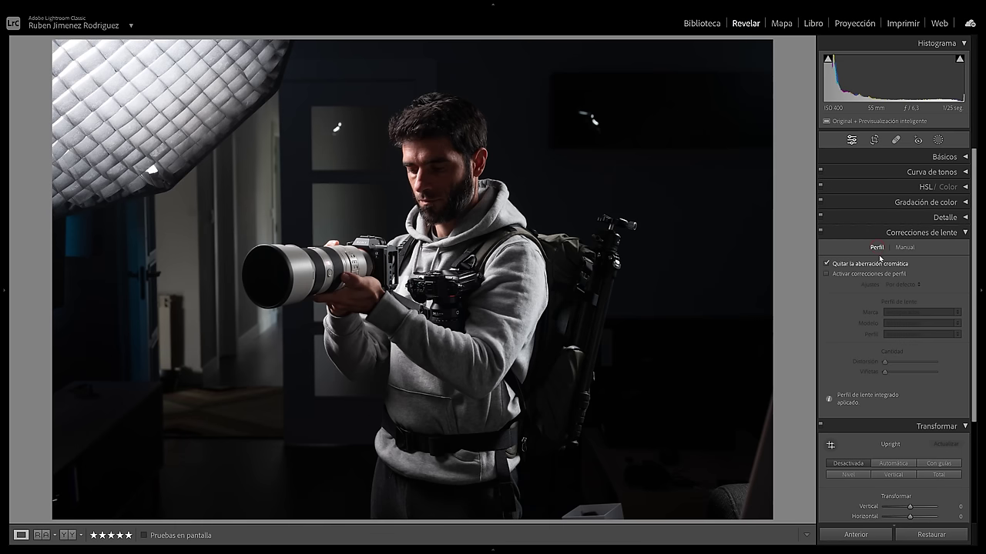
left_click(874, 275)
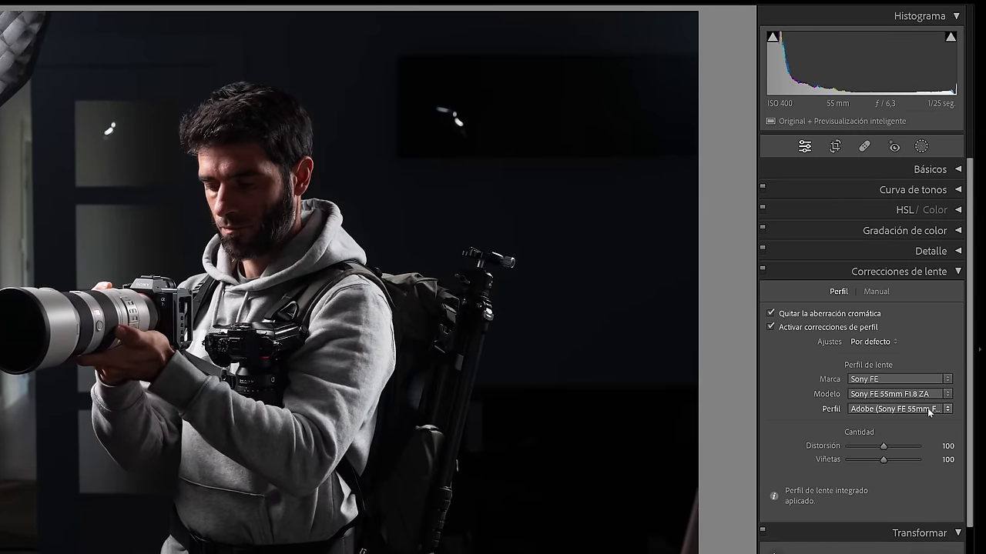
left_click(885, 409)
left_click(796, 393)
Compare the photo with and without the lens profile corrections
left_click(773, 328)
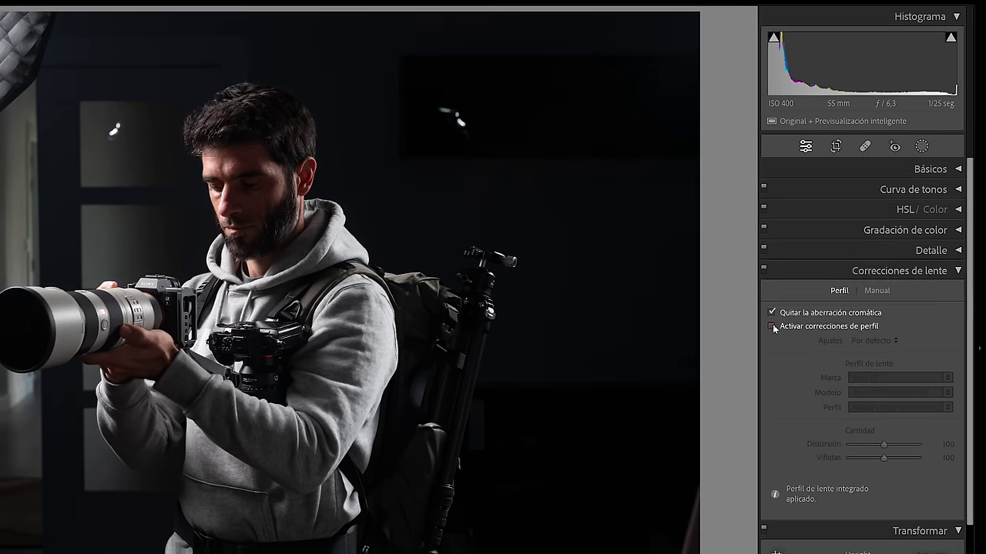
left_click(772, 328)
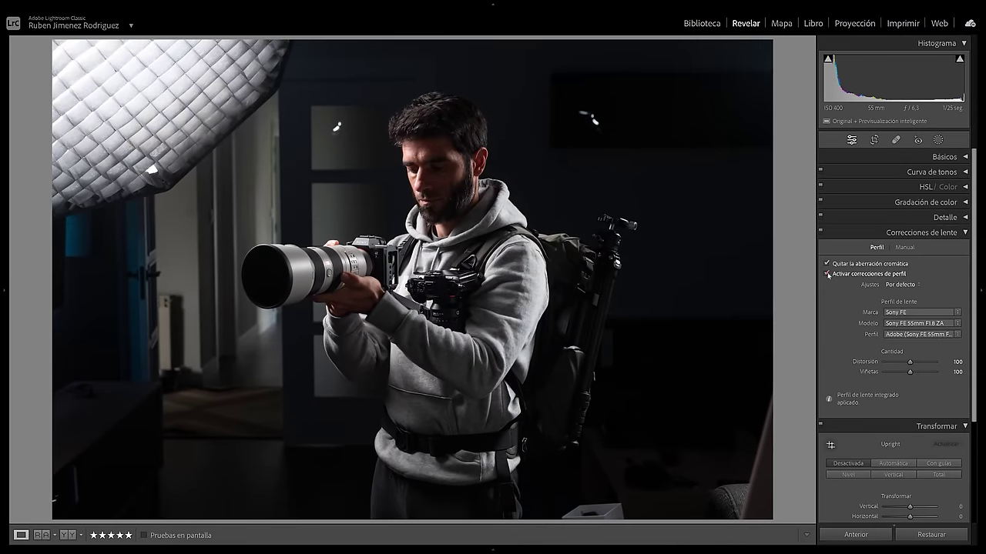
left_click(808, 293)
left_click(827, 274)
left_click(827, 274)
left_click(827, 274)
Try a negative post-crop vignette amount in Efectos and reset it to 0
left_click(965, 233)
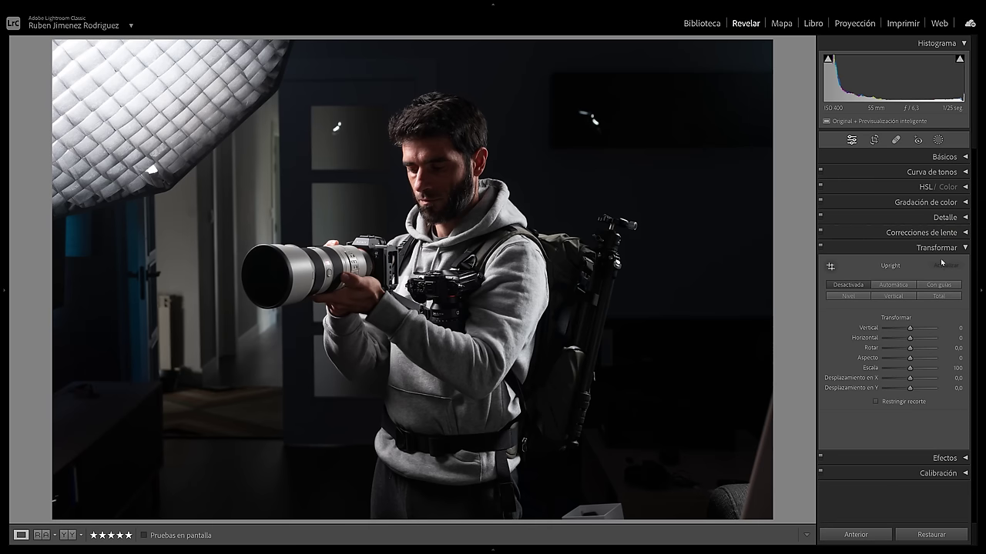
left_click(953, 248)
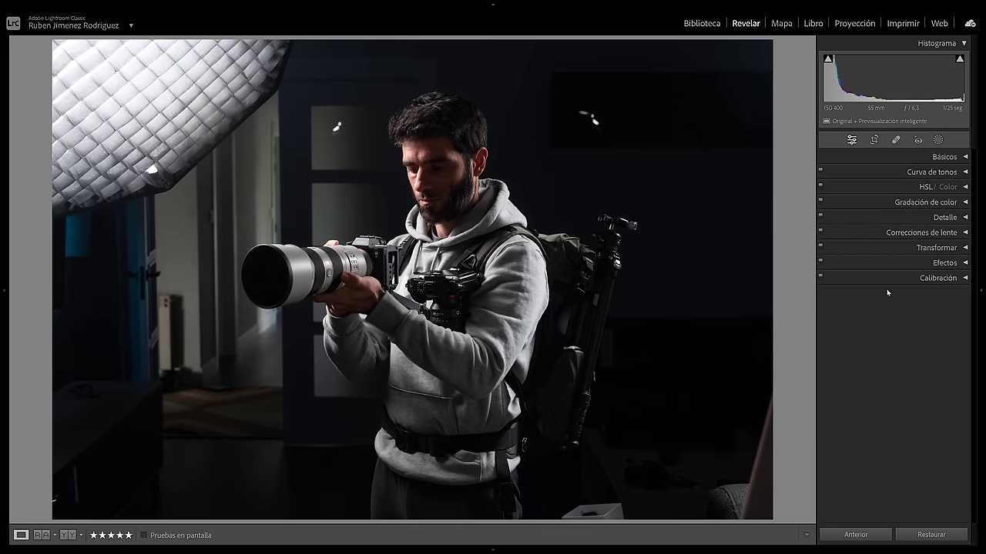
left_click(916, 265)
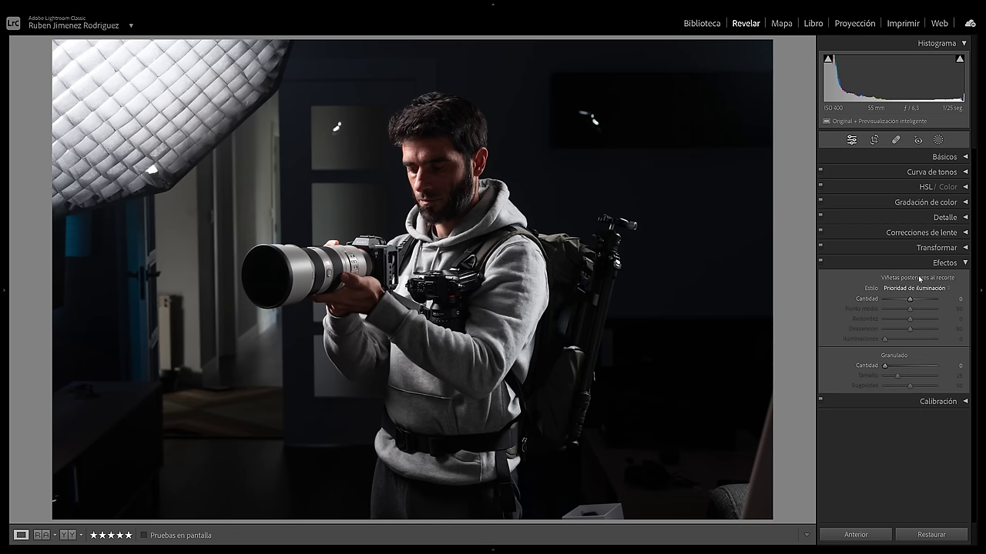
left_click_drag(907, 298, 899, 302)
double_click(899, 301)
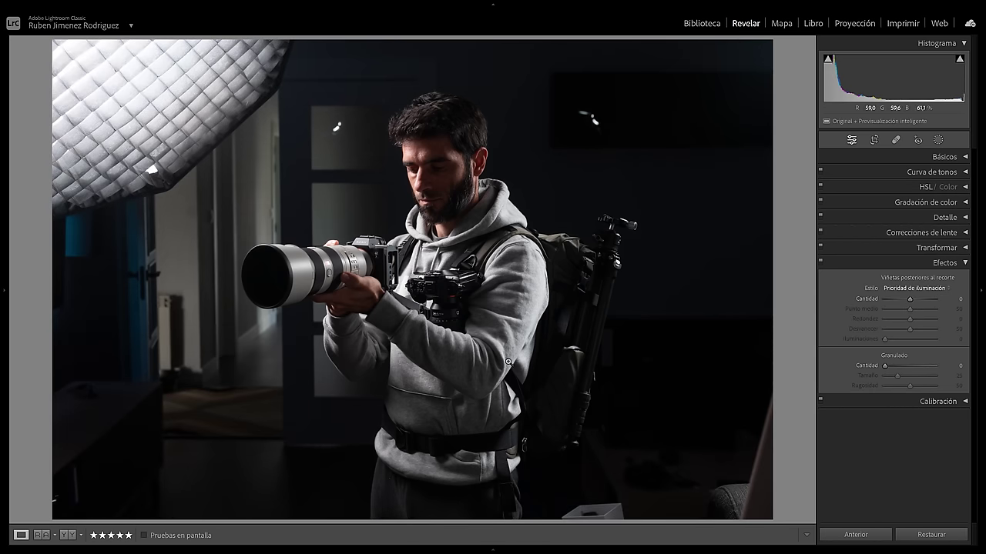
Crop the photo from both sides with an unconstrained aspect, framing the man, the long lens and the backpack more tightly
left_click(874, 140)
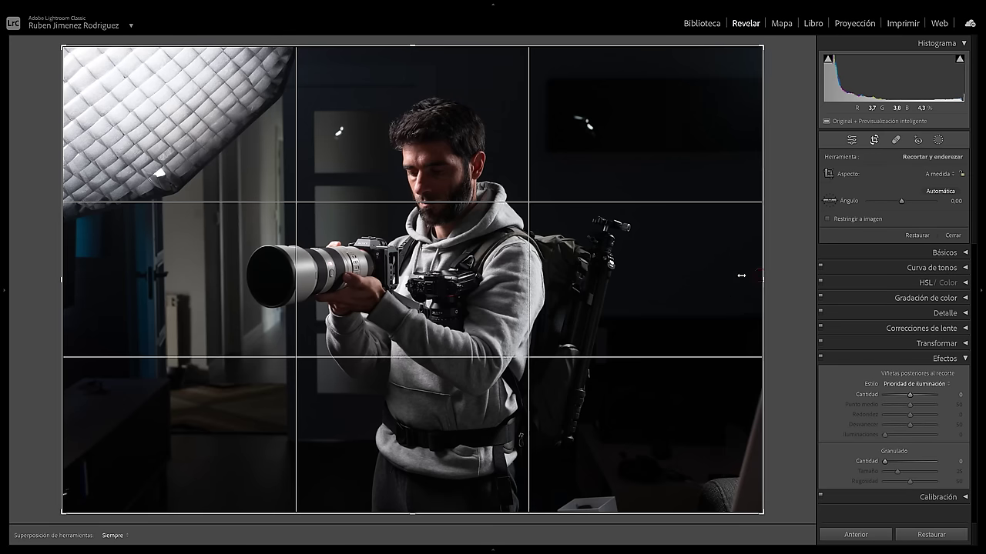
left_click_drag(741, 275, 703, 274)
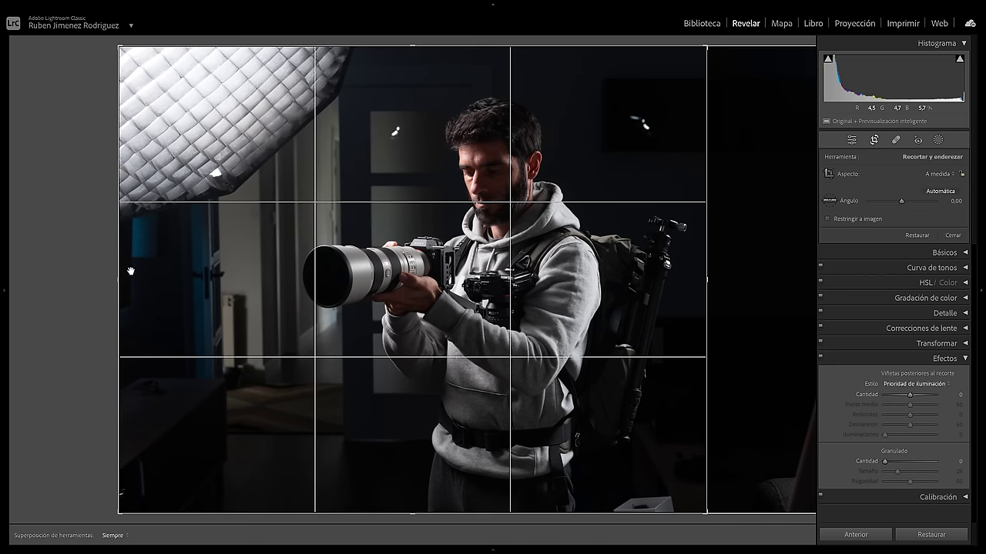
left_click_drag(128, 279, 198, 285)
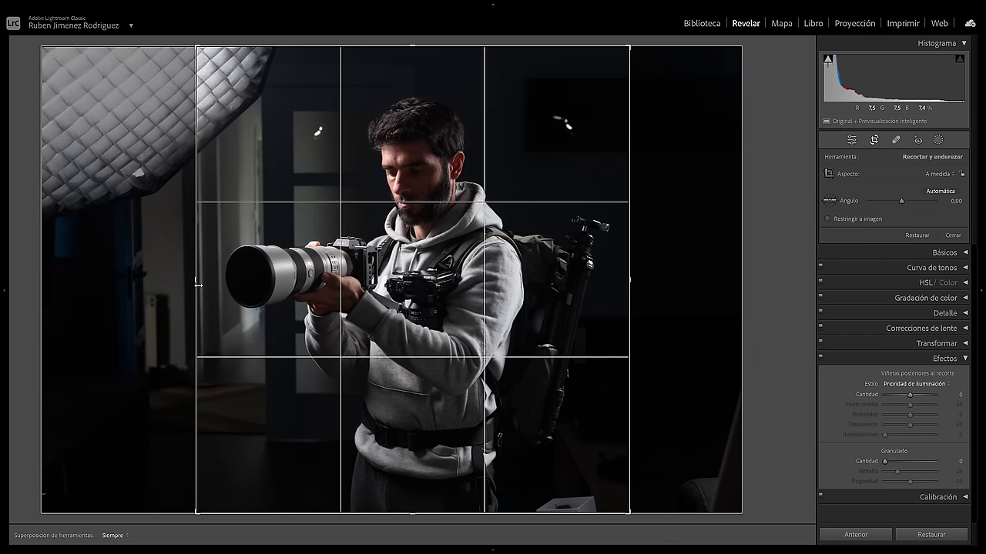
key("Return")
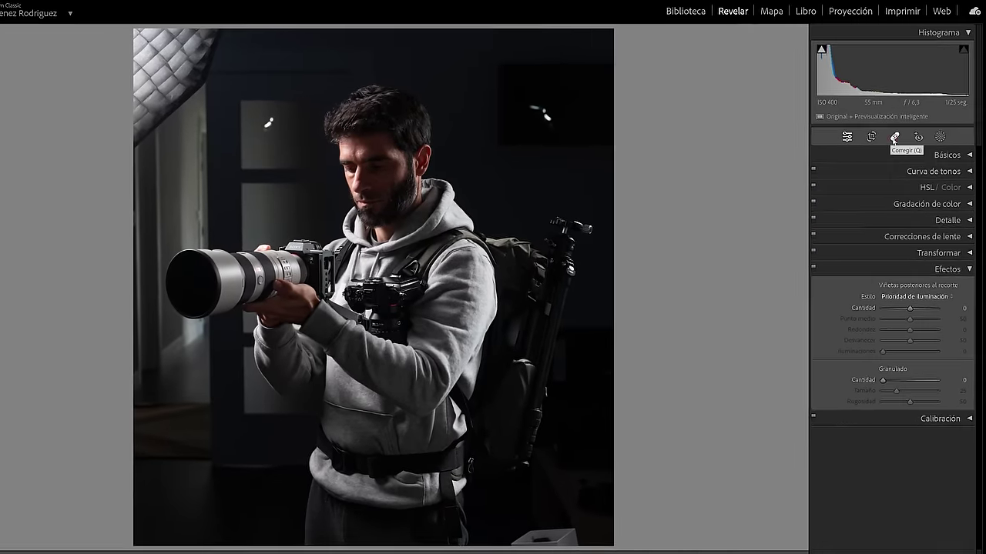
Remove the light reflections on the door glass and the dark screen using content-aware removal with a brush size of 77
left_click(895, 140)
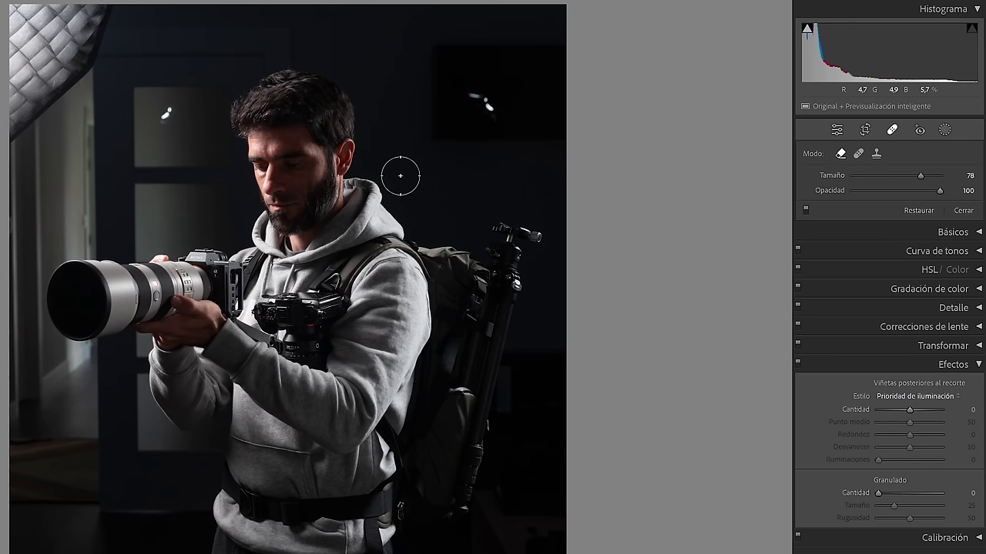
scroll(182, 111, "down", 1)
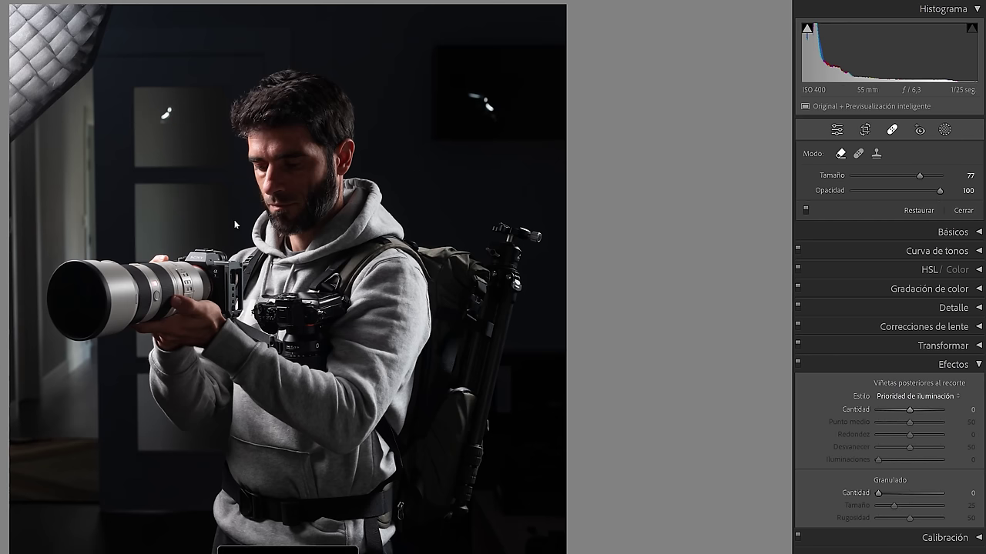
left_click(167, 114)
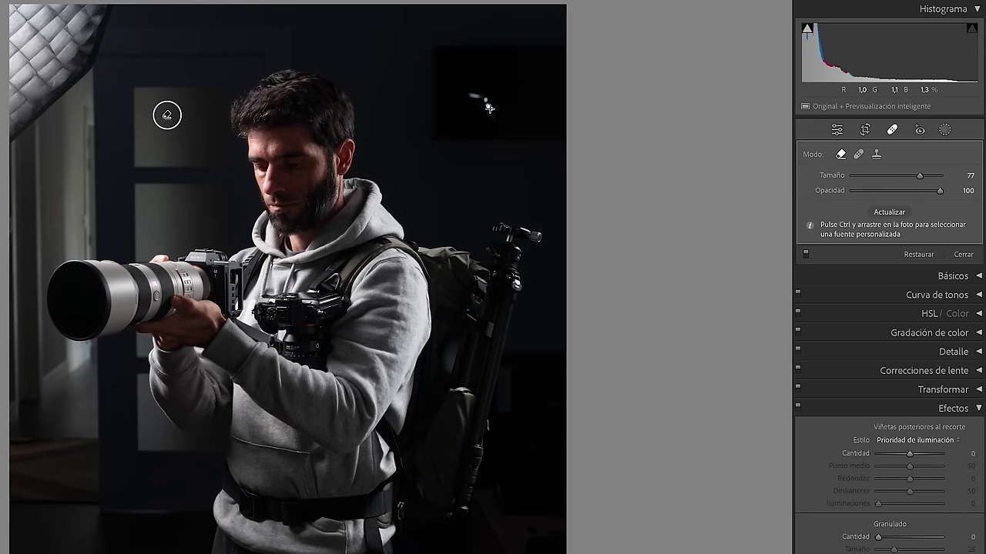
left_click_drag(494, 115, 493, 118)
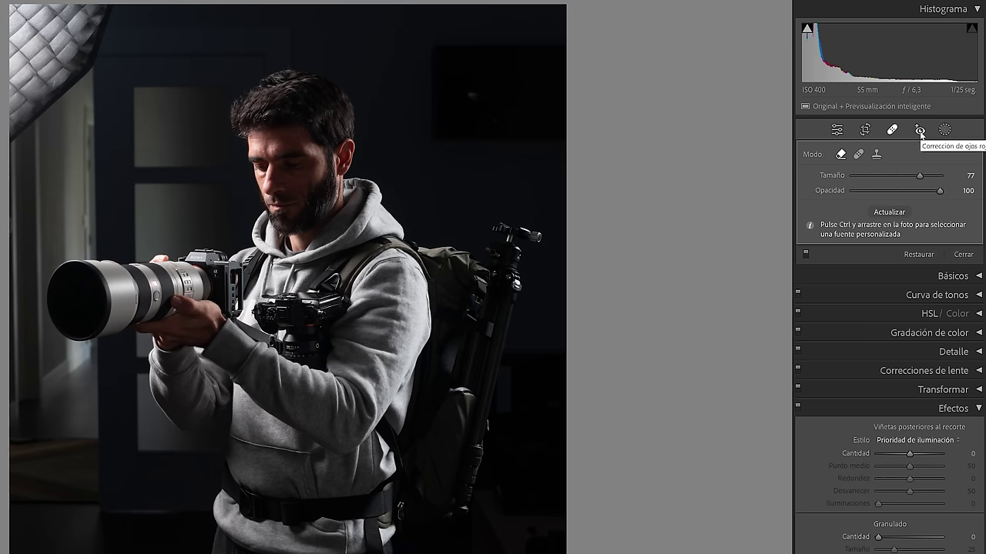
Start a Pincel mask with Textura set to 14 and Claridad set to 21
left_click(945, 131)
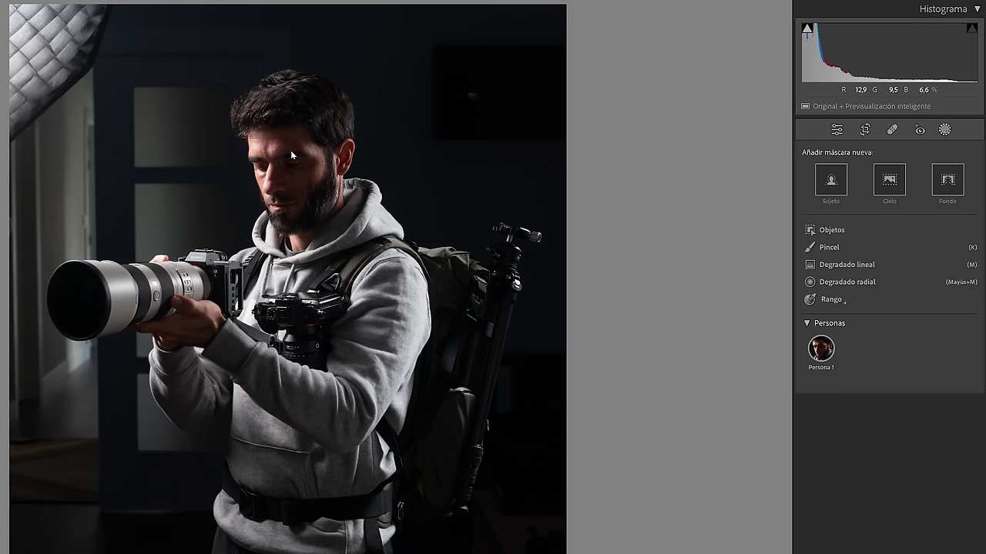
left_click(827, 248)
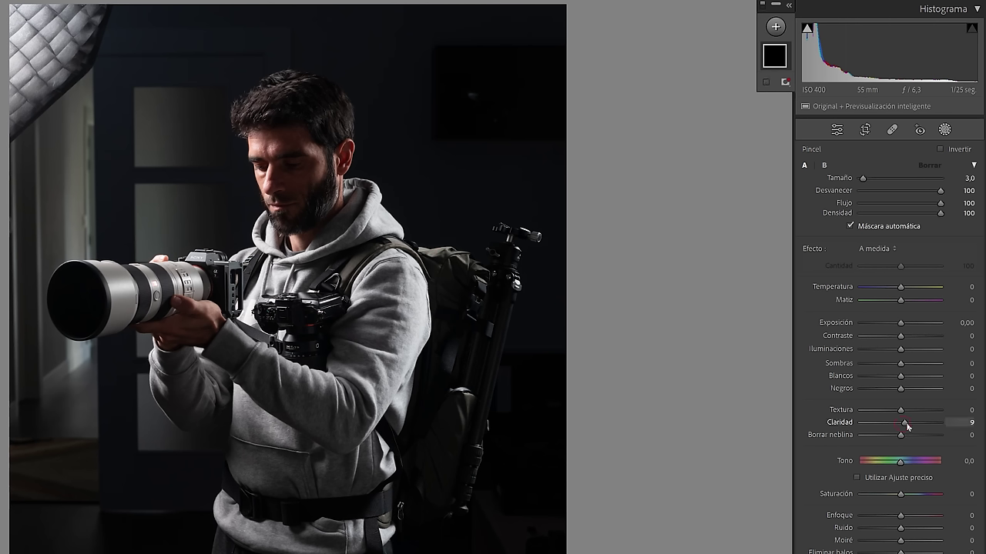
left_click_drag(906, 414, 908, 413)
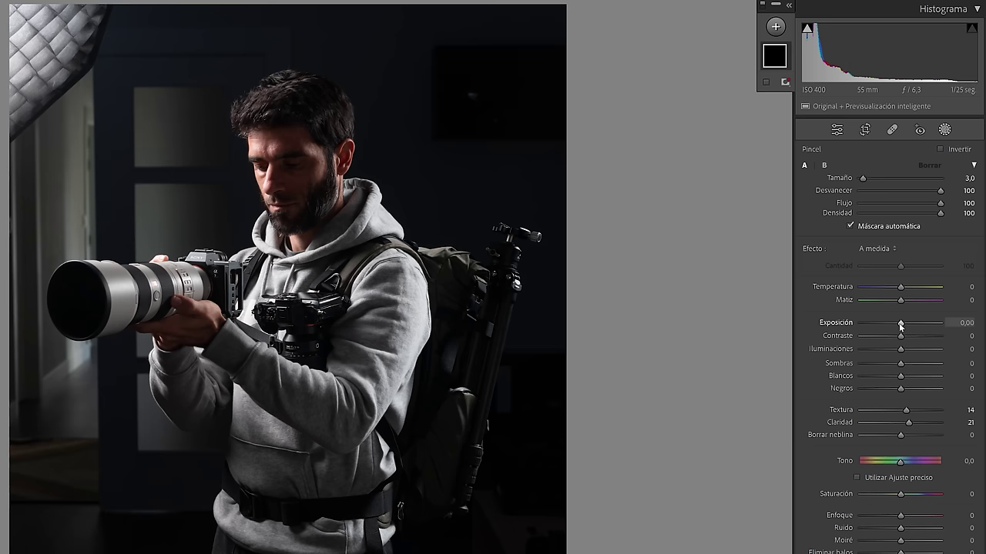
Enlarge the mask brush to size 18 and reduce it to 13
scroll(228, 282, "up", 2)
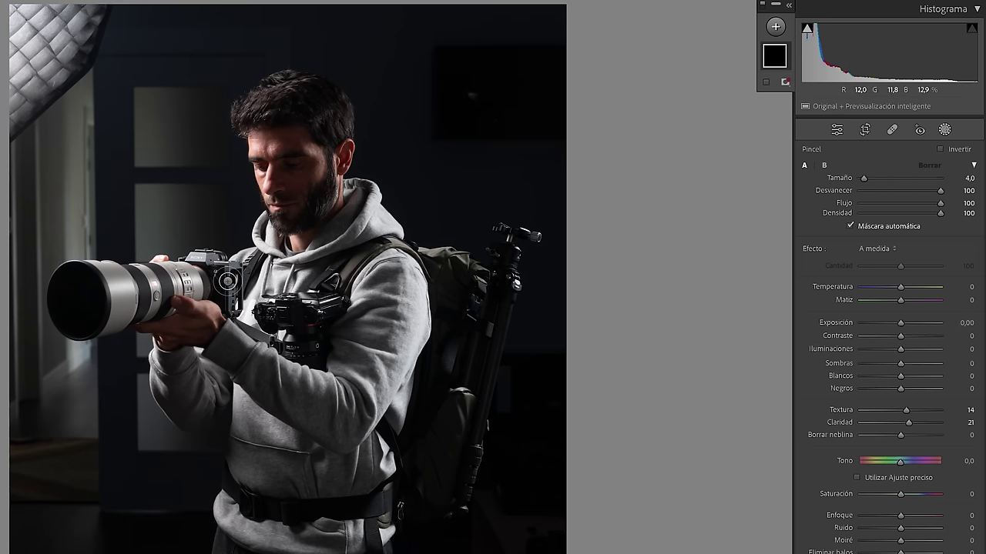
scroll(228, 282, "up", 3)
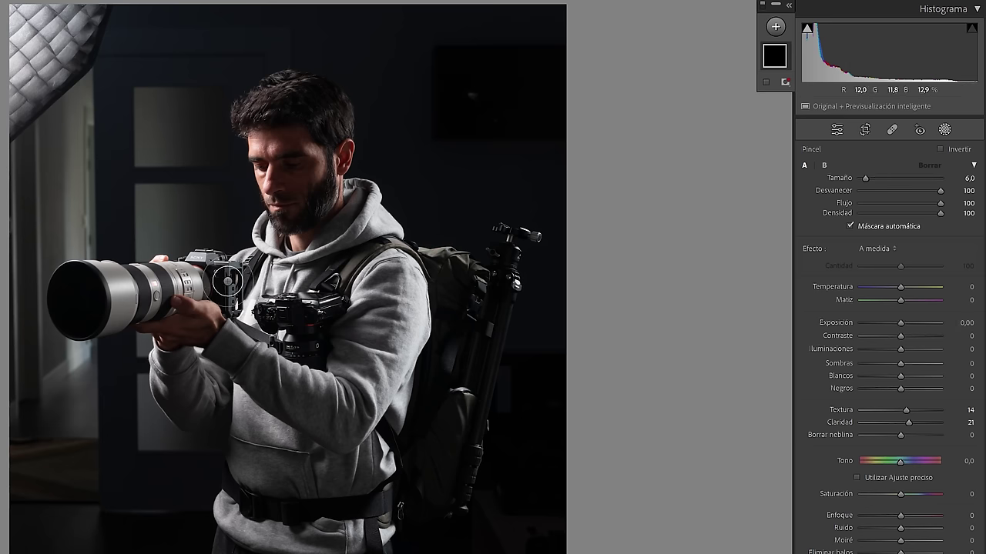
scroll(228, 282, "up", 10)
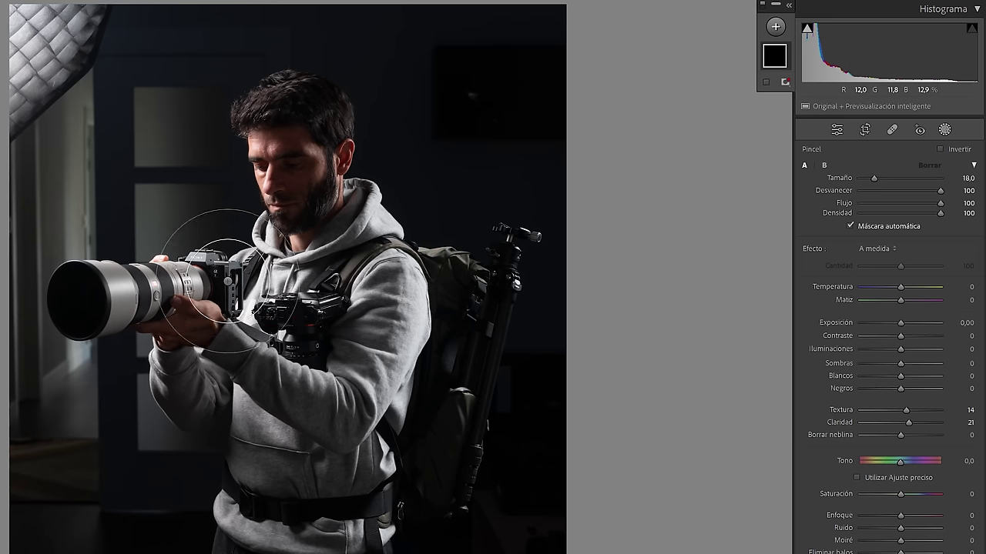
scroll(228, 282, "down", 6)
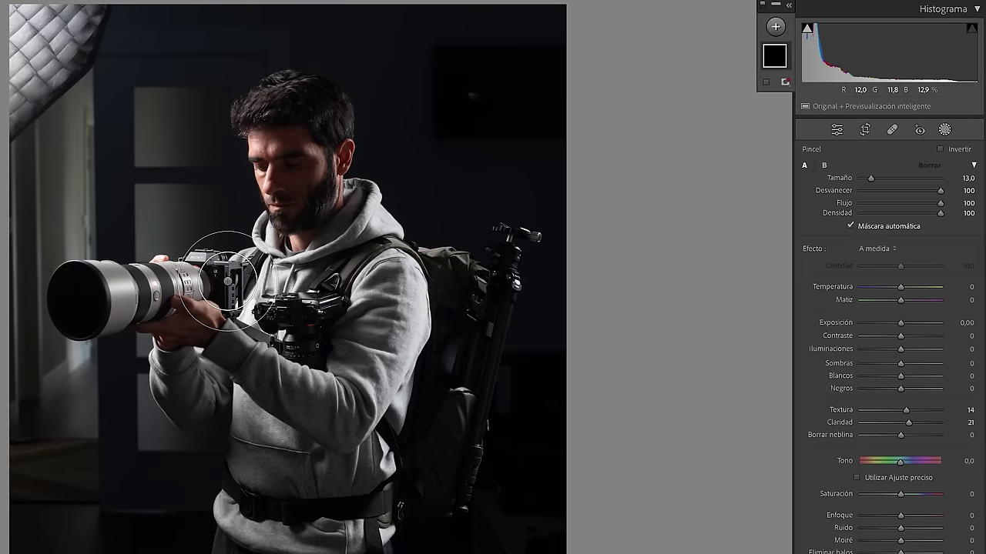
Try different Desvanecer values for the mask brush, leaving it at 40 with a brush size of 12
scroll(228, 281, "down", 5, "shift")
scroll(228, 282, "down", 9, "shift")
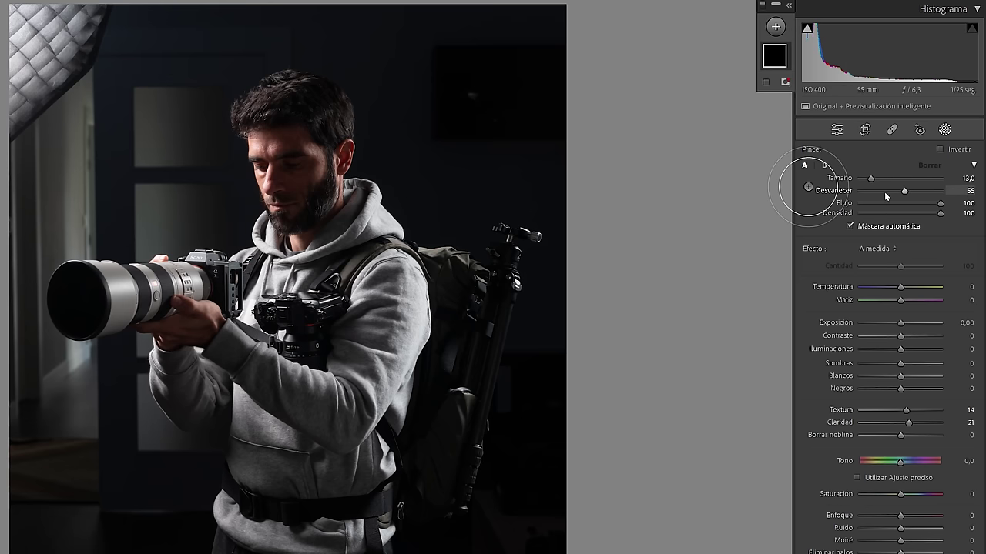
left_click_drag(916, 190, 947, 190)
scroll(212, 279, "down", 3, "shift")
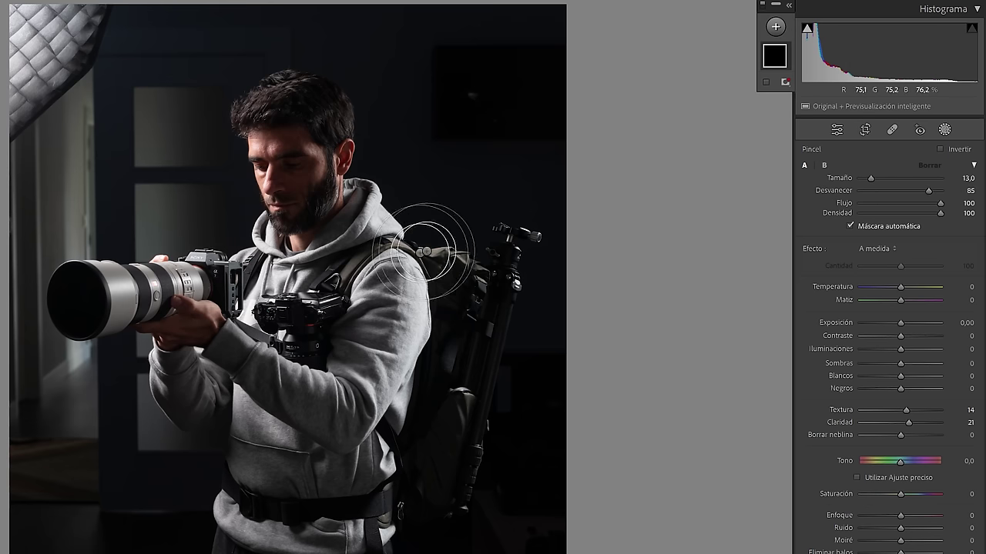
scroll(496, 209, "up", 3, "shift")
scroll(497, 210, "down", 12, "shift")
scroll(484, 198, "down", 1)
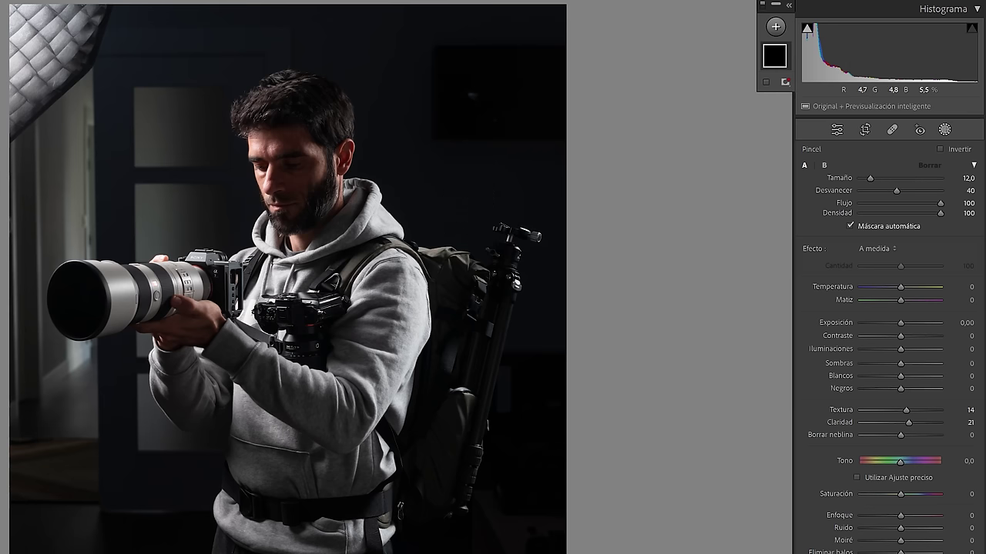
Try a hard-edged mask brush dab with Desvanecer at 0 on the dark background and undo it
scroll(473, 200, "down", 8, "shift")
left_click(431, 187)
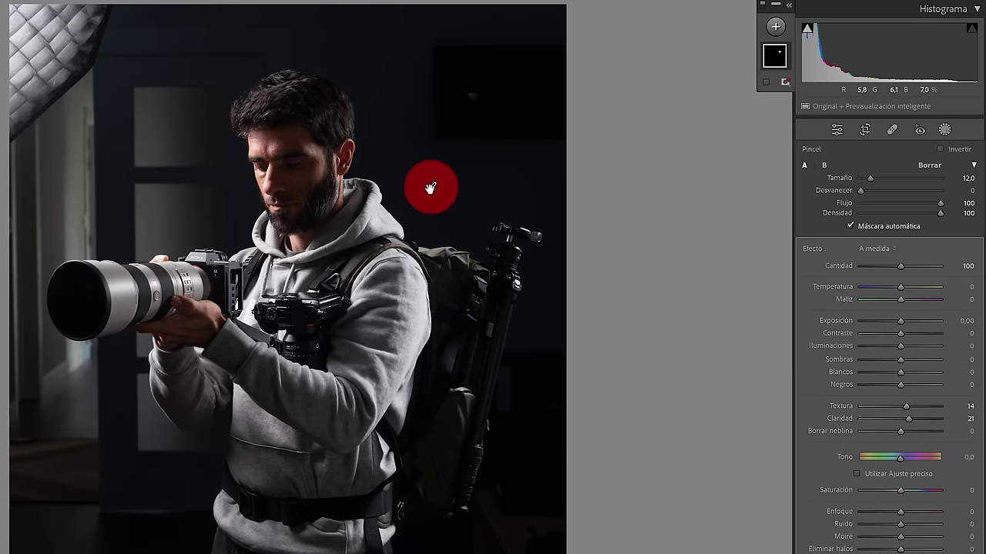
key("ctrl+z")
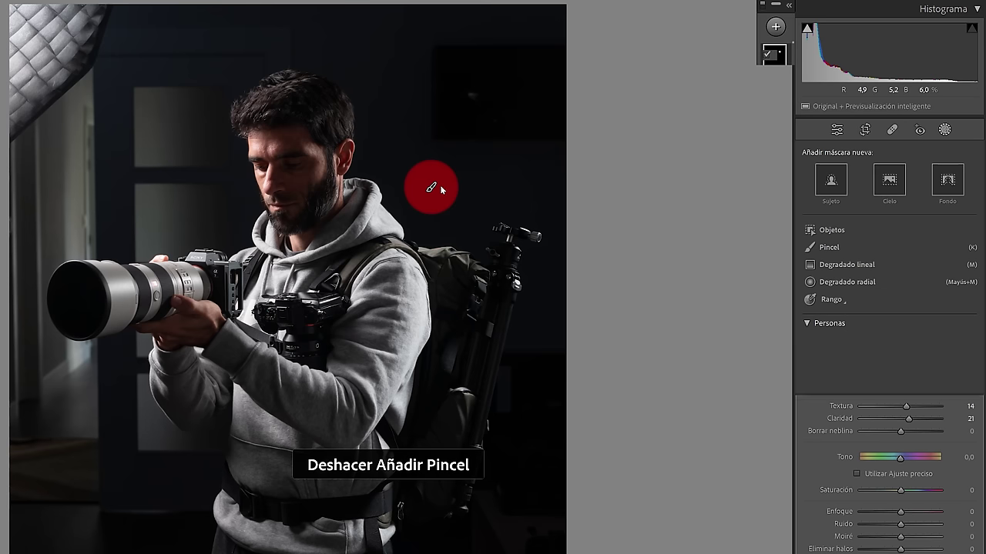
Start a Pincel mask with Textura 13 and Claridad 22, and dab the dark background with Desvanecer at 100
left_click(830, 249)
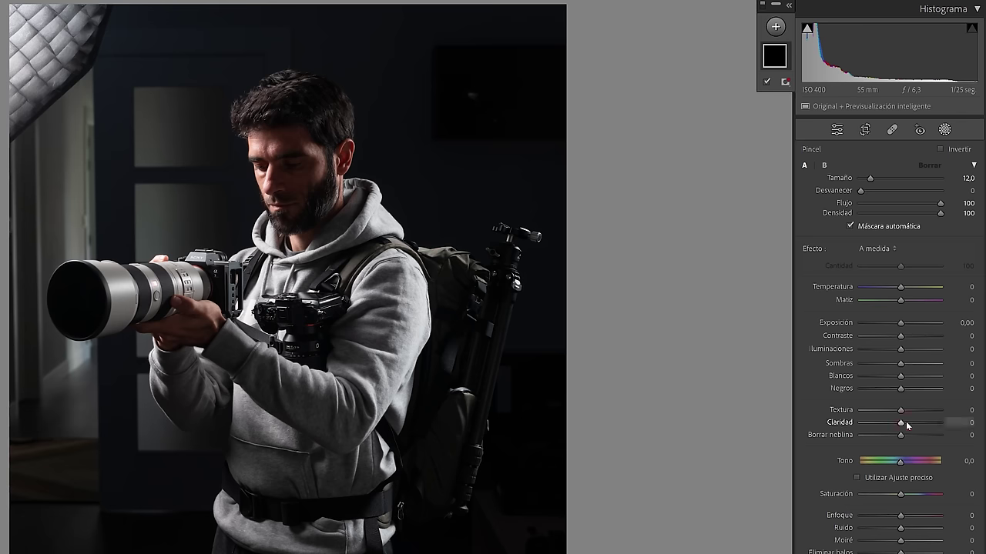
left_click_drag(901, 422, 906, 411)
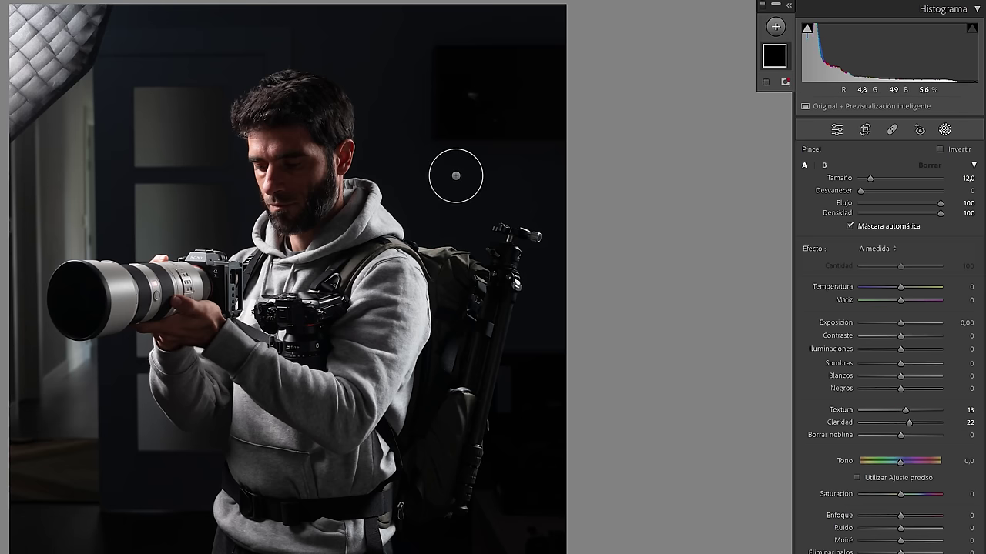
key("shift+bracketright")
key("shift+bracketright")
key("shift+bracketright")
key("shift+bracketright")
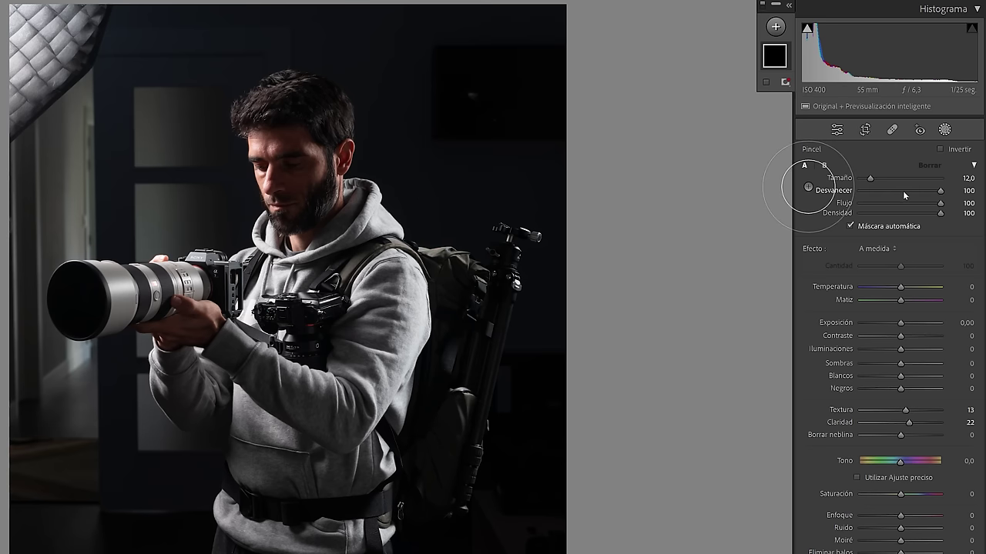
left_click_drag(476, 185, 457, 167)
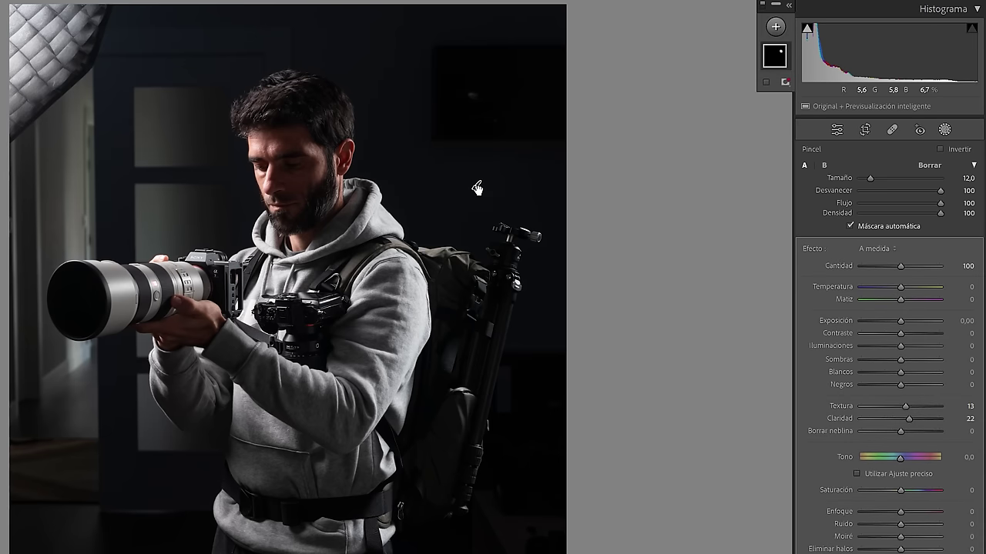
mouse_move(477, 186)
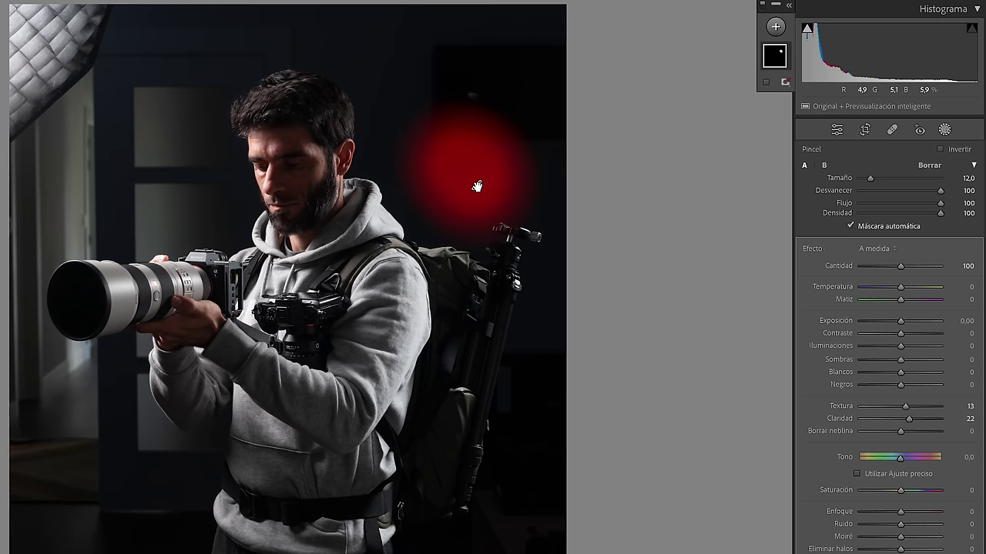
Set the mask brush to size 6 with Desvanecer 45 for close-up work on the handheld camera
key("shift+bracketleft")
key("shift+bracketleft")
key("shift+bracketleft")
key("shift+bracketleft")
key("shift+bracketleft")
key("shift+bracketleft")
key("bracketleft")
key("bracketleft")
key("bracketleft")
key("ctrl+equal")
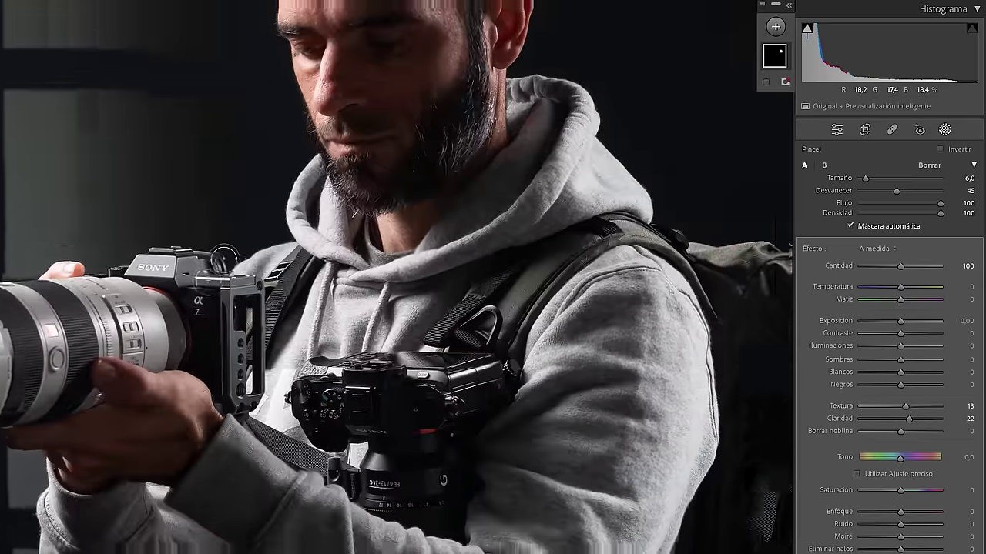
key("ctrl+equal")
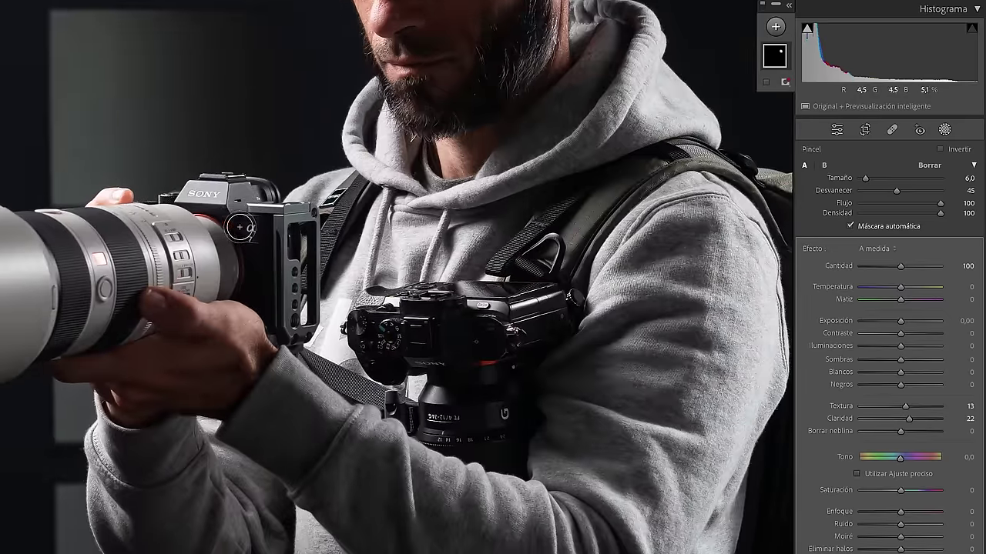
Set the camera mask's Textura to 28 and Claridad to 31, and enlarge the brush to size 8
key("shift+w")
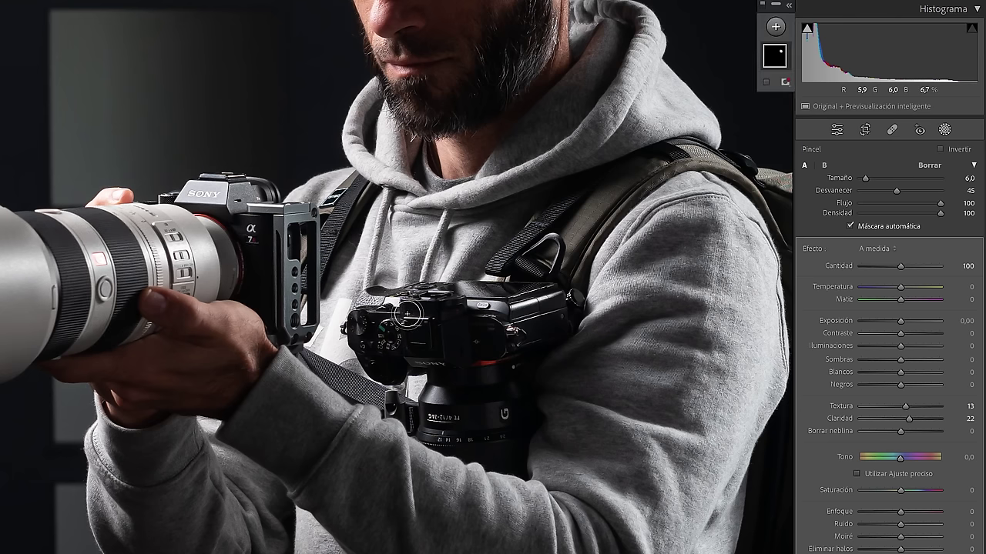
left_click_drag(909, 418, 915, 409)
scroll(209, 227, "up", 2)
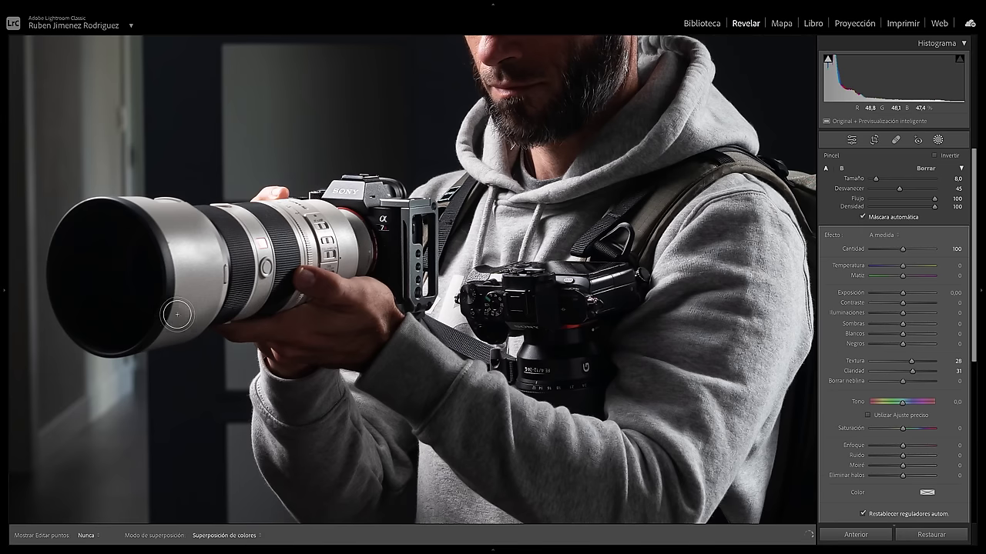
Display the red mask overlay and paint the mask over the telephoto lens, including its front hood
key("h")
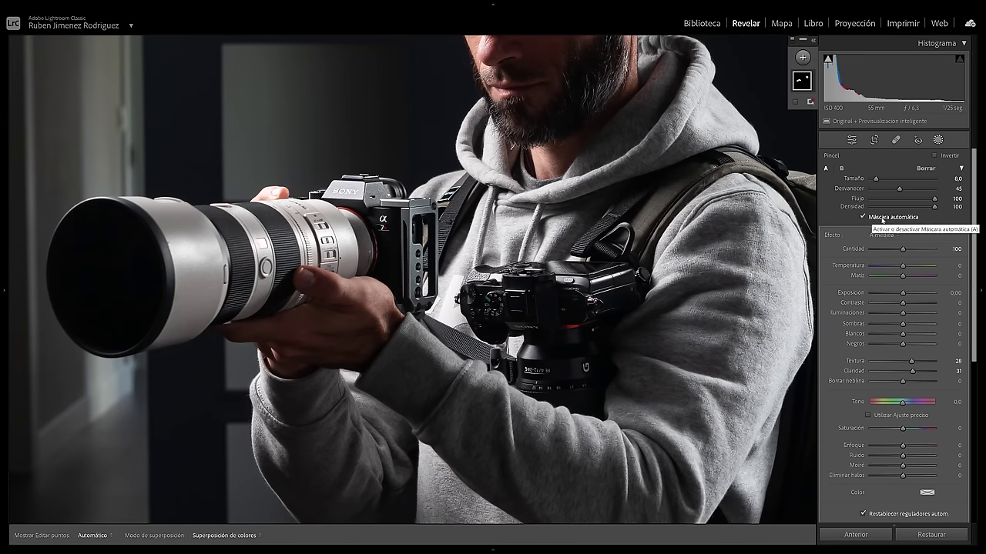
key("h")
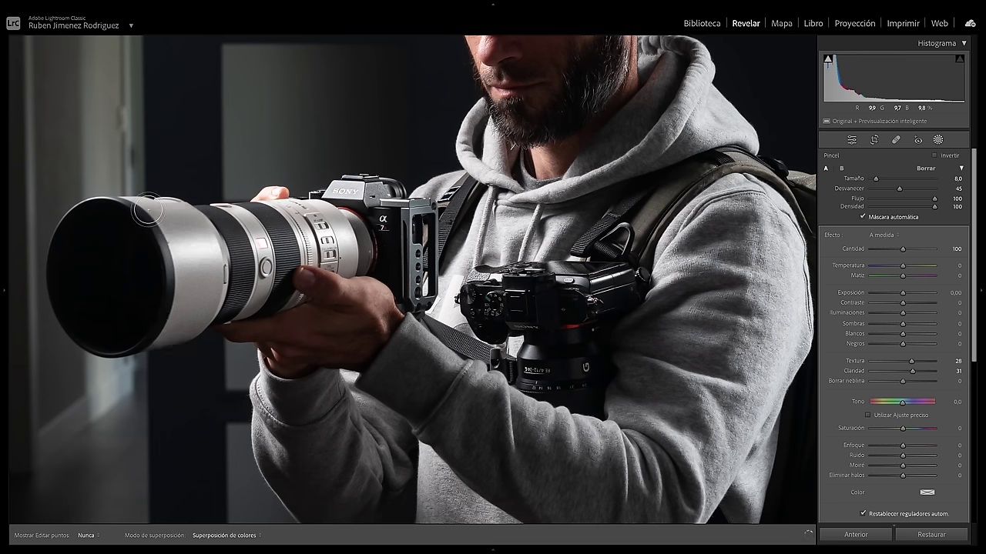
key("h")
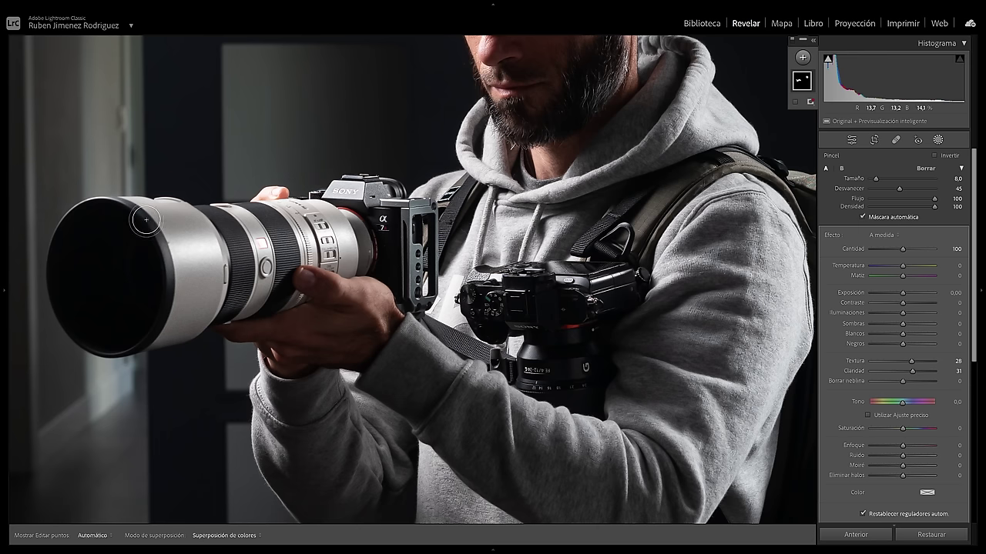
key("o")
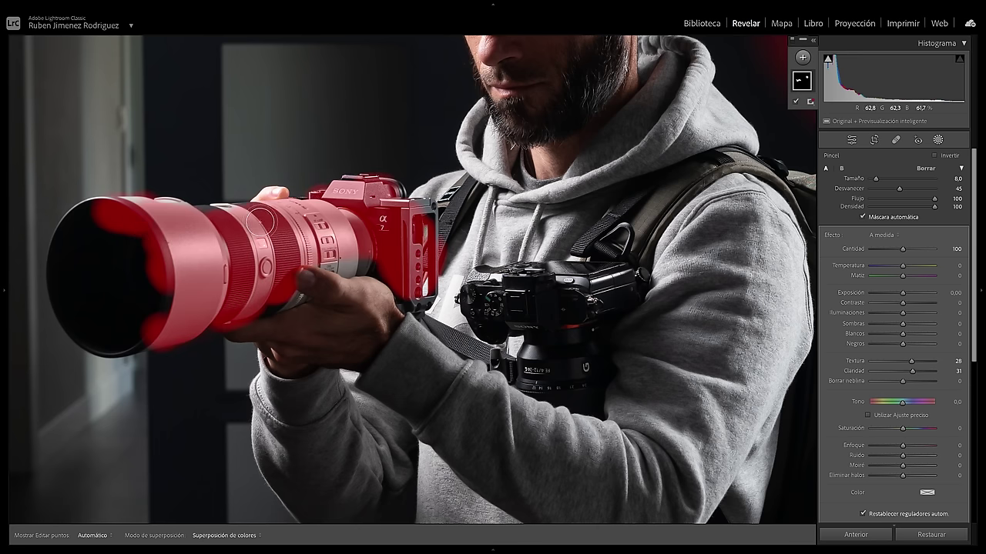
key("h")
left_click_drag(194, 223, 100, 213)
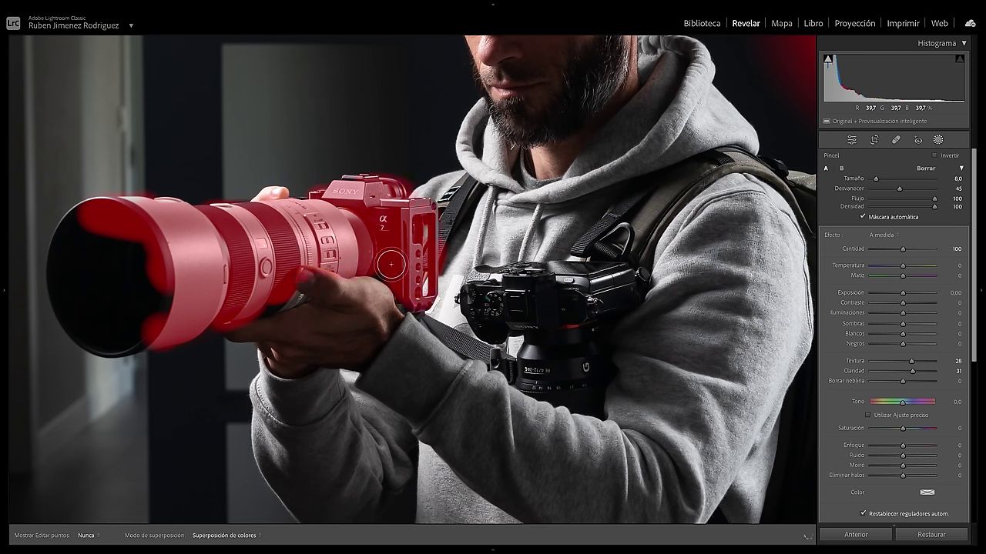
key("h")
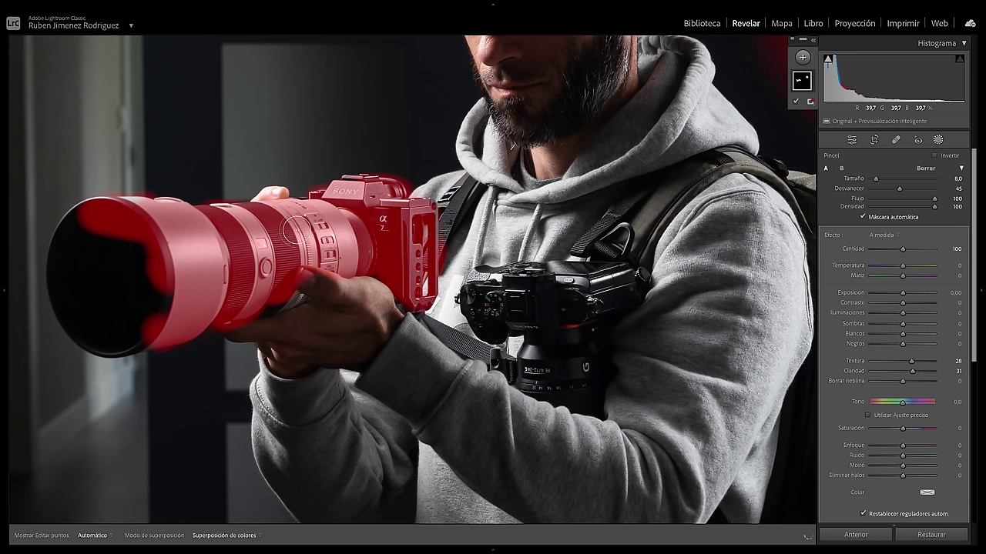
Set the mask's erase brush to size 6 with Desvanecer 50
key("alt")
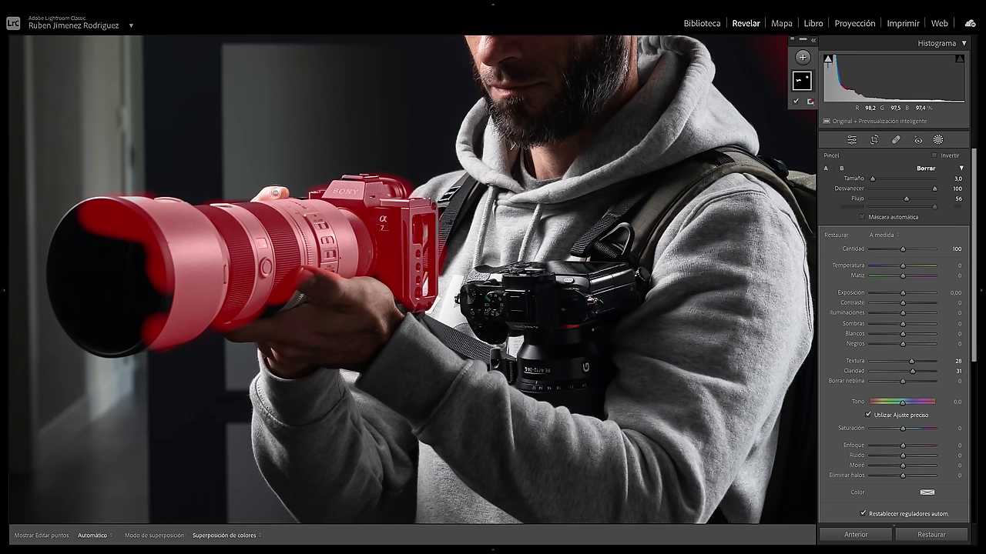
key("alt")
key("alt")
scroll(285, 156, "up", 3)
scroll(285, 157, "down", 2)
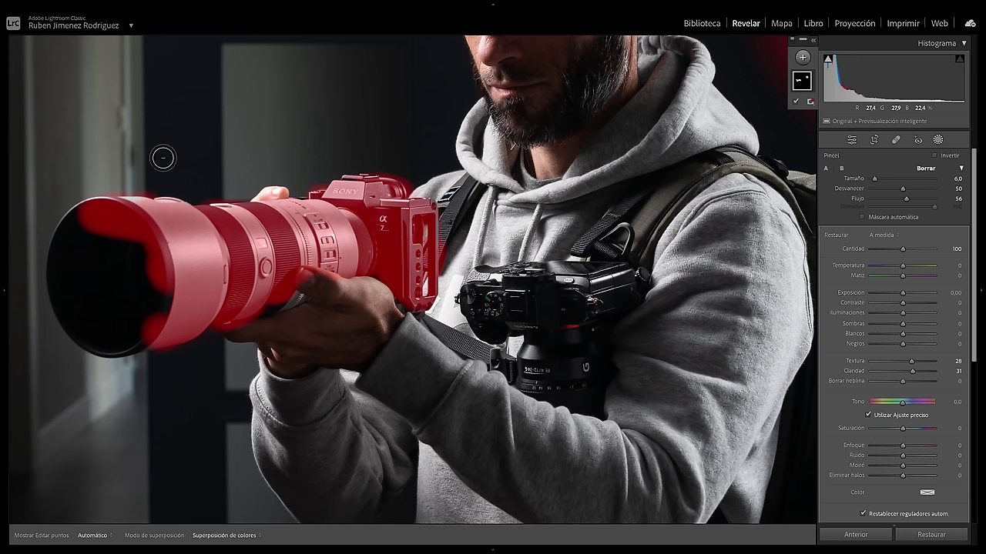
key("alt+h")
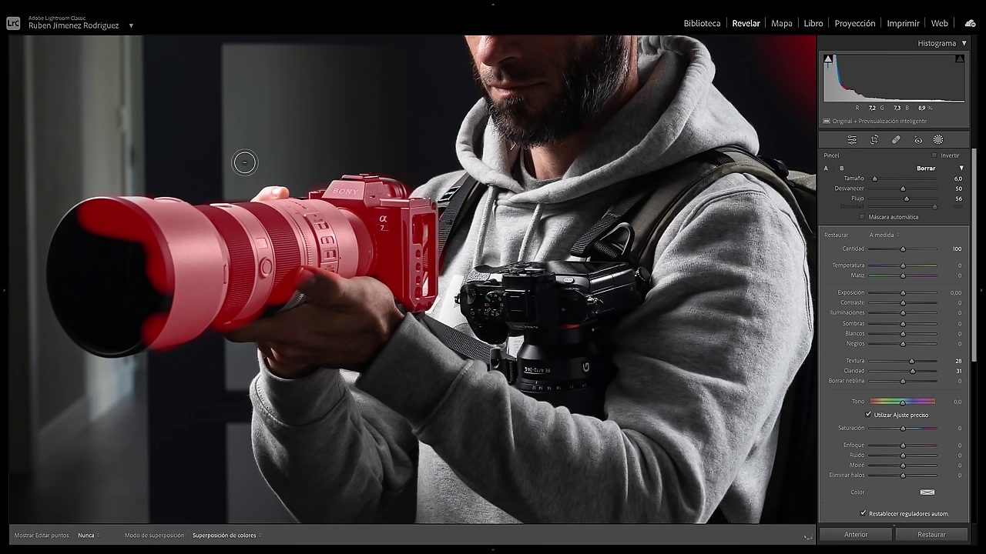
key("h")
key("alt")
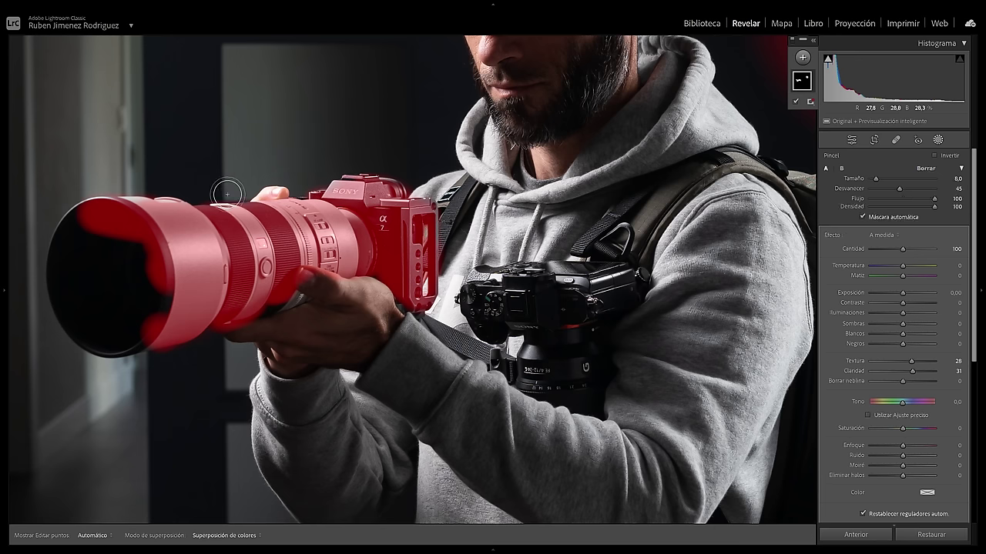
Hide the mask overlay and compare the photo with masks on and off, both close up and in full view
key("o")
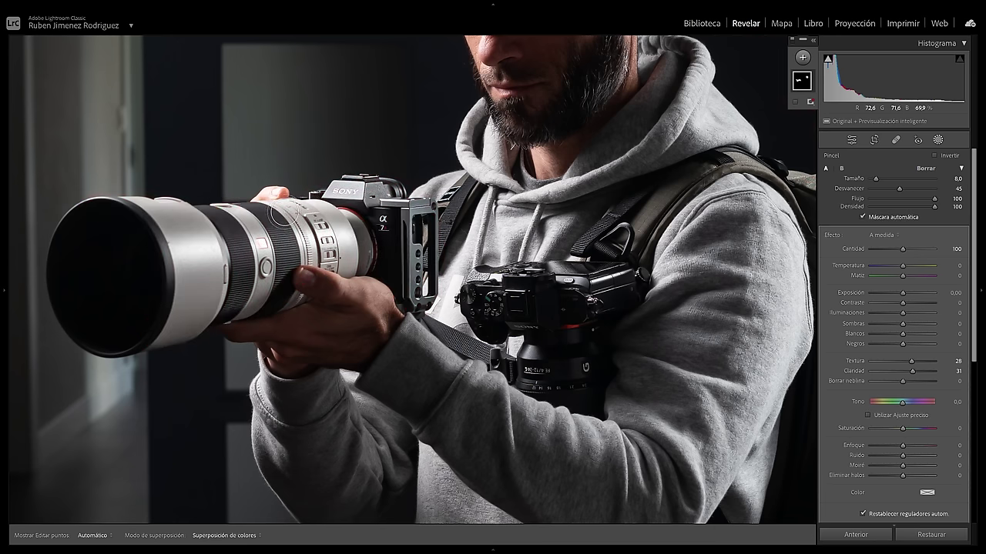
scroll(864, 237, "down", 4)
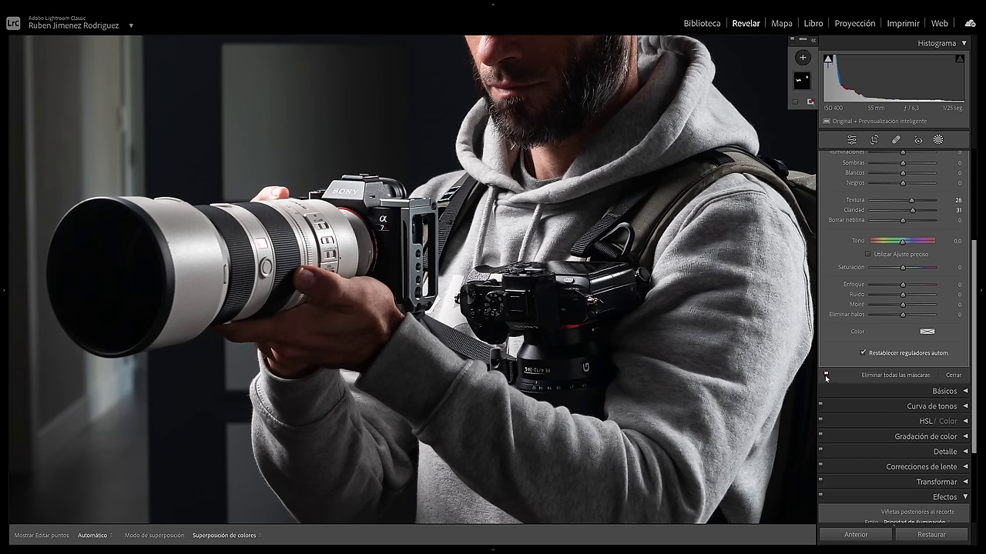
scroll(825, 386, "down", 2)
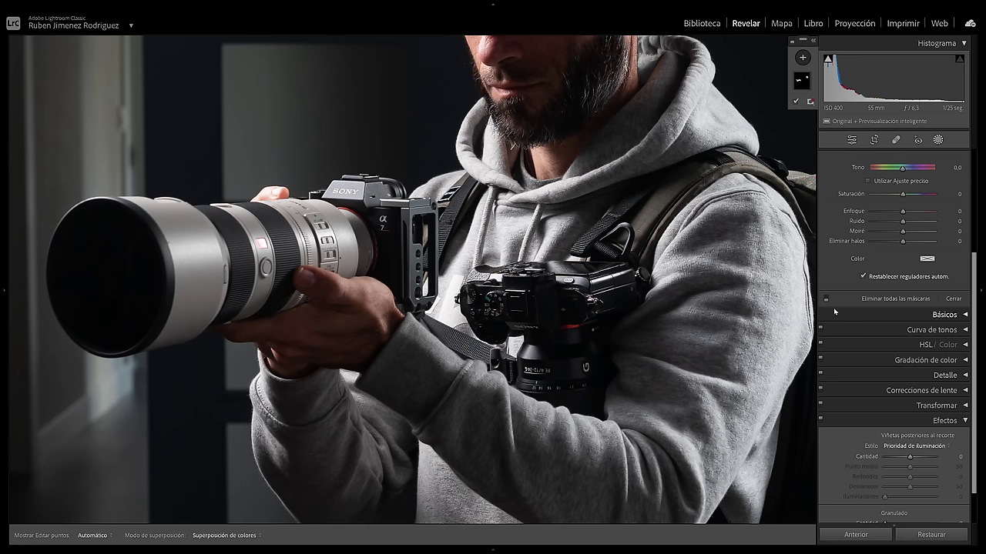
left_click(825, 298)
left_click(825, 299)
left_click(826, 299)
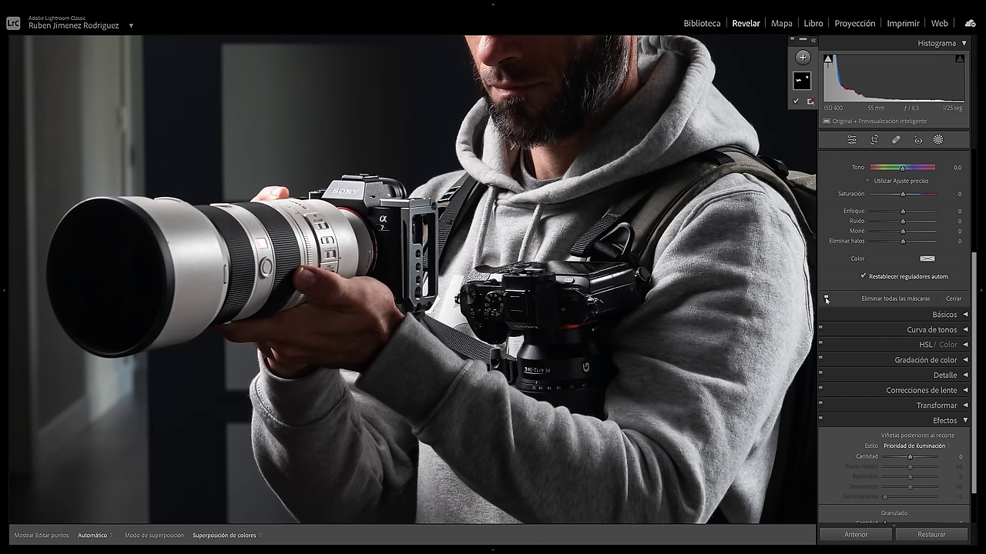
key("z")
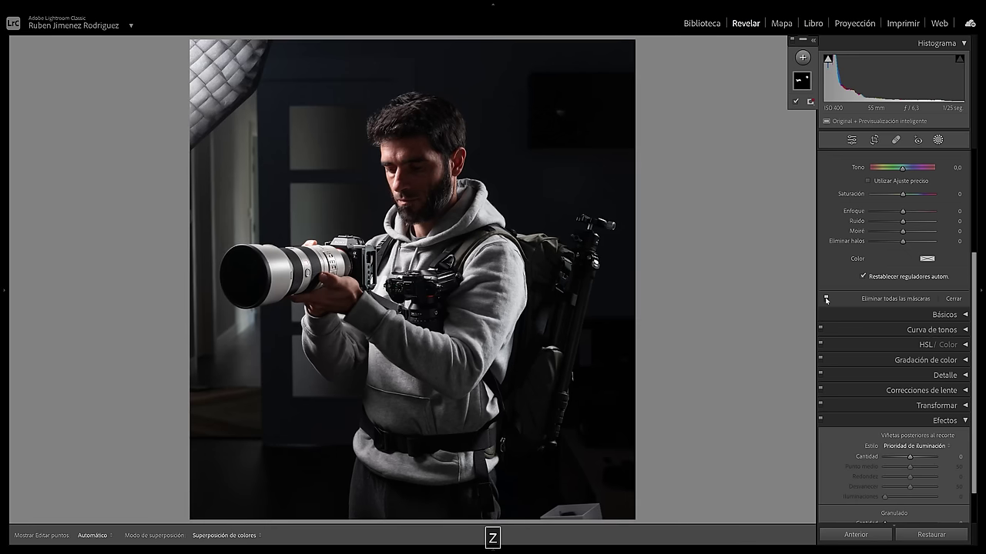
left_click(826, 299)
left_click(825, 299)
left_click(826, 299)
left_click(825, 299)
left_click(826, 299)
left_click(826, 298)
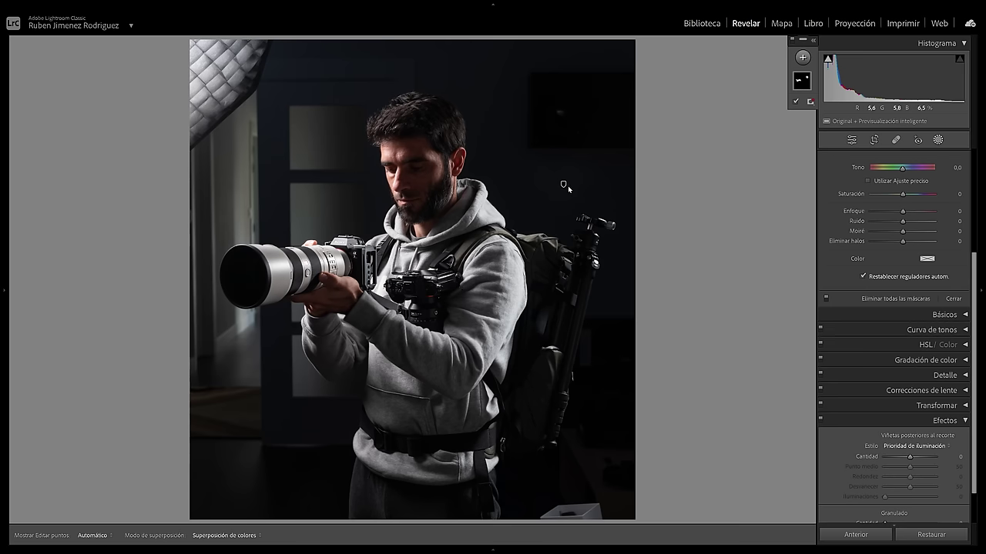
Erase the soft dab on the dark background from the mask with a larger erase brush
key("o")
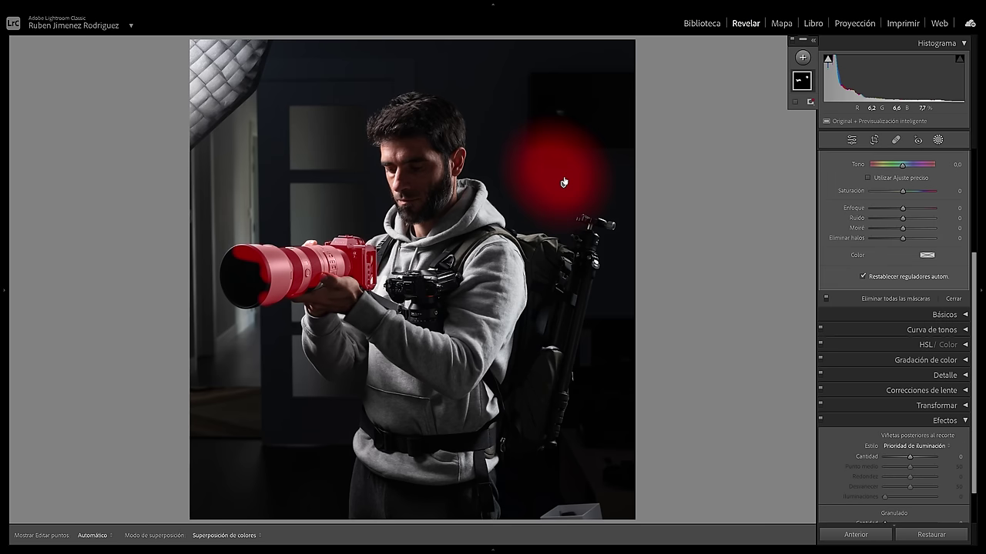
key("shift+k")
key("o")
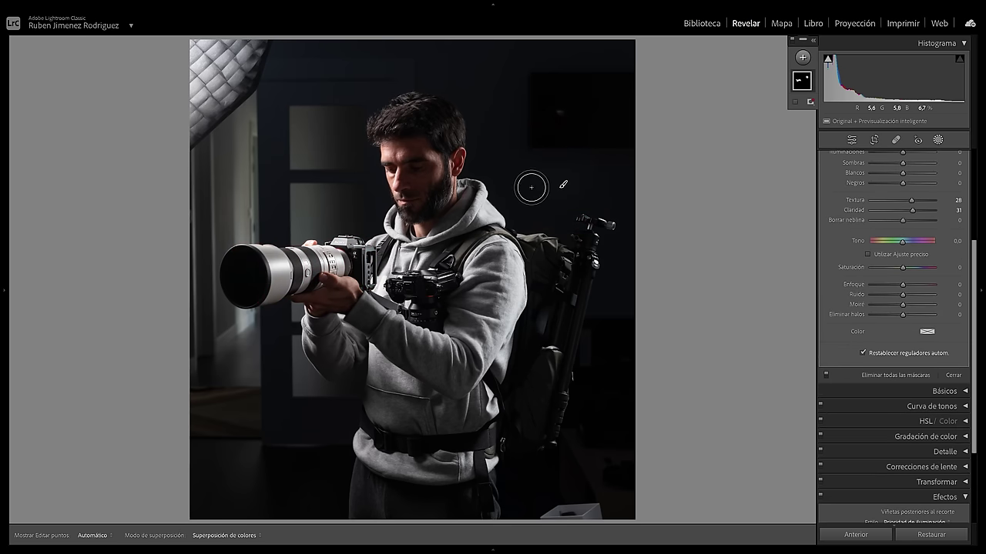
scroll(531, 184, "up", 3)
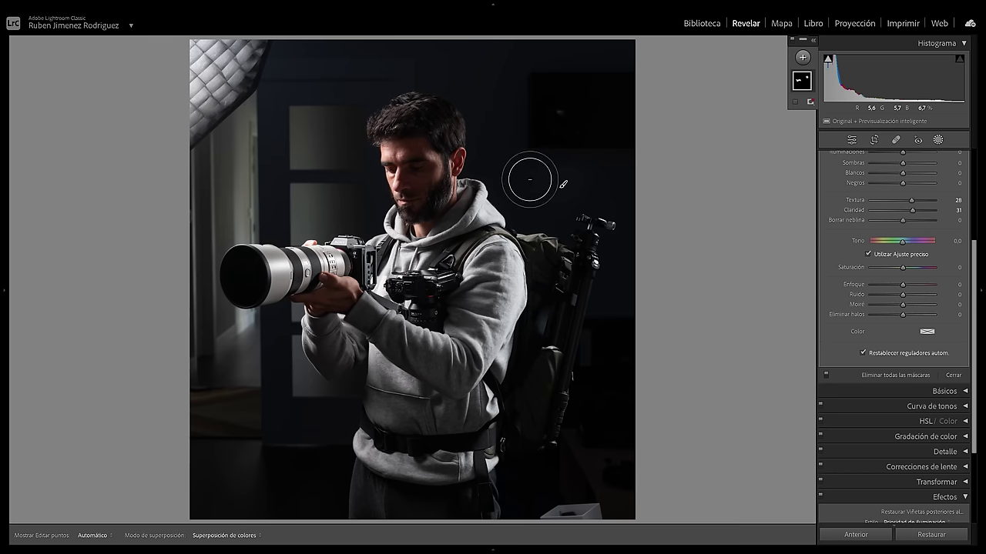
key("h")
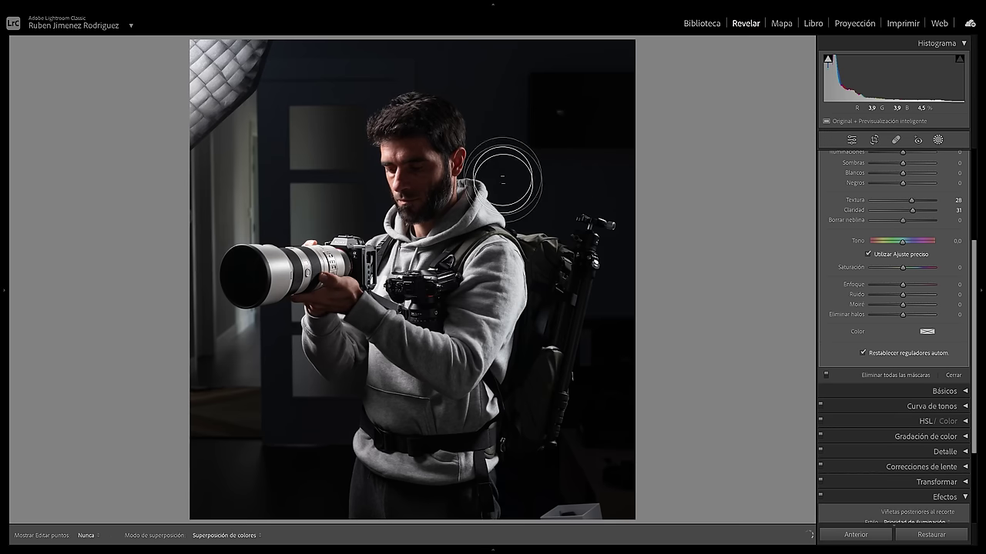
key("h")
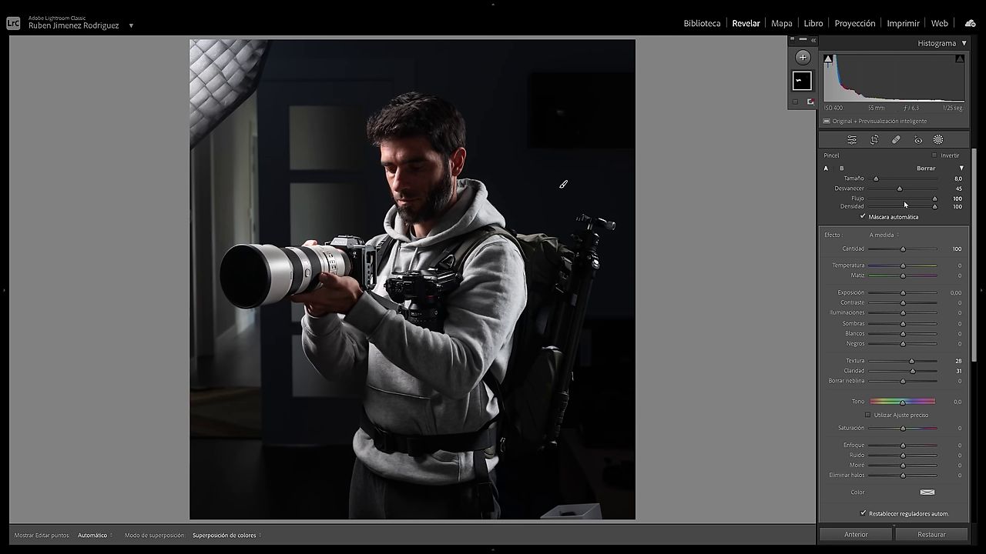
Reduce the mask brush to size 6 and paint over the chest-mounted camera
key("bracketleft")
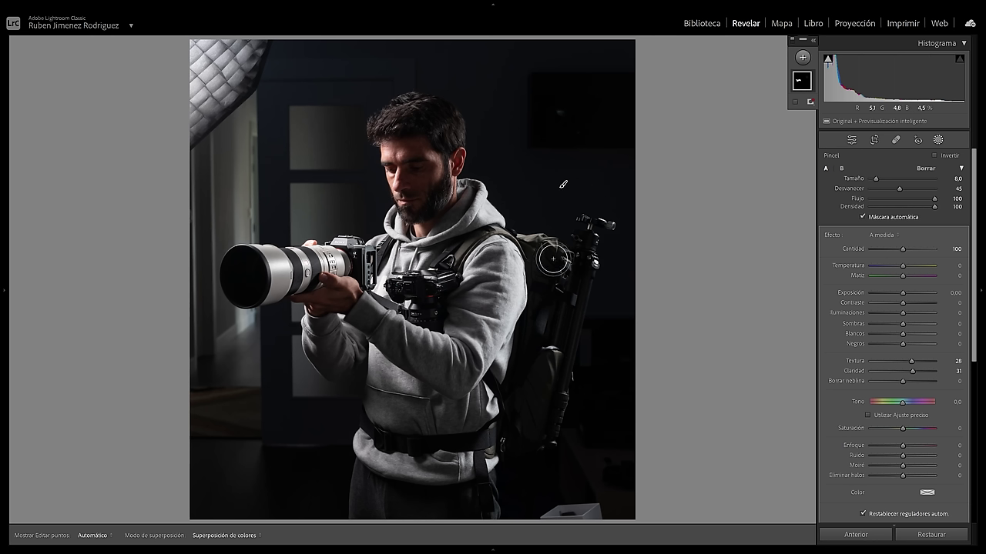
key("h")
key("bracketleft")
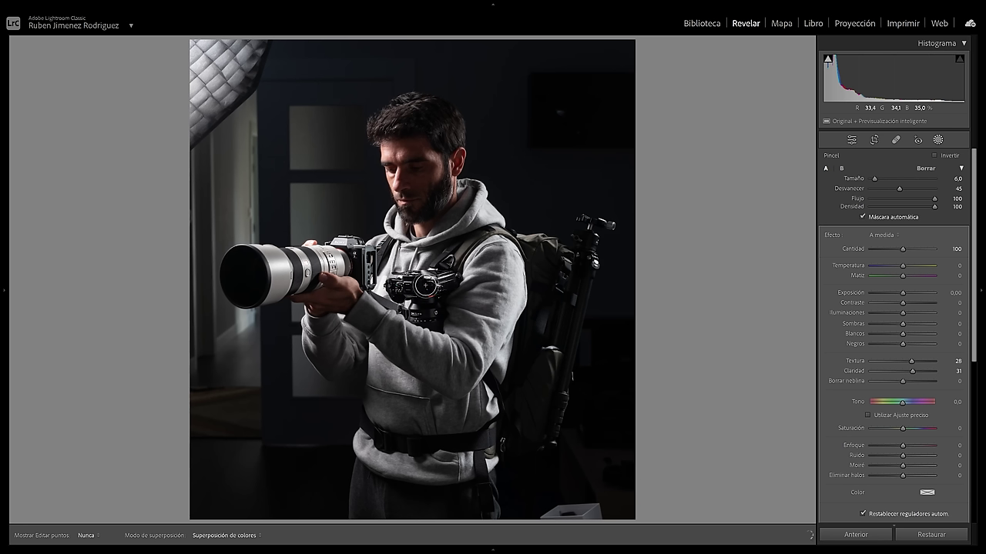
mouse_move(431, 314)
left_mouse_down()
mouse_move(425, 299)
mouse_move(451, 283)
left_mouse_up()
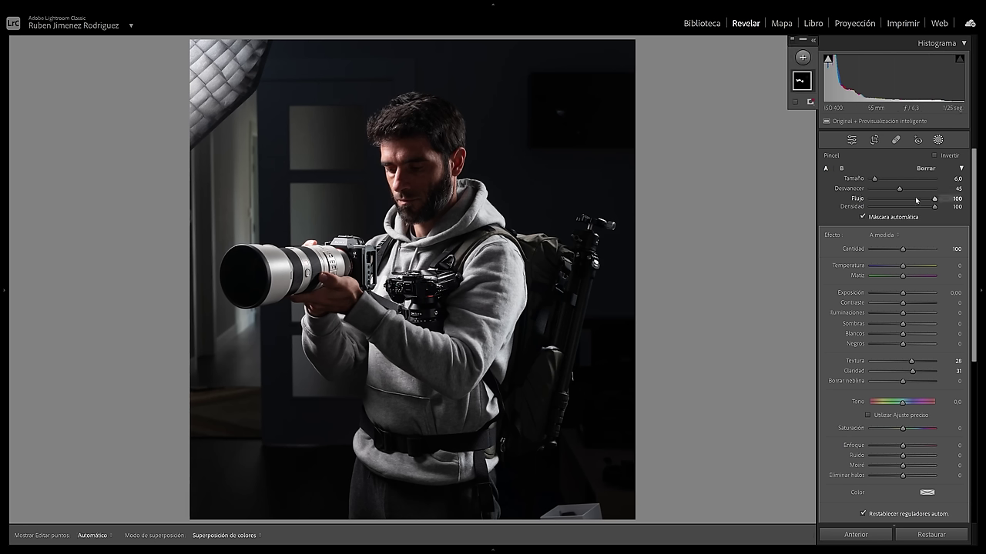
Show the mask overlay, test-paint the dark background beside the head at Flujo 48, and undo the strokes
key("h")
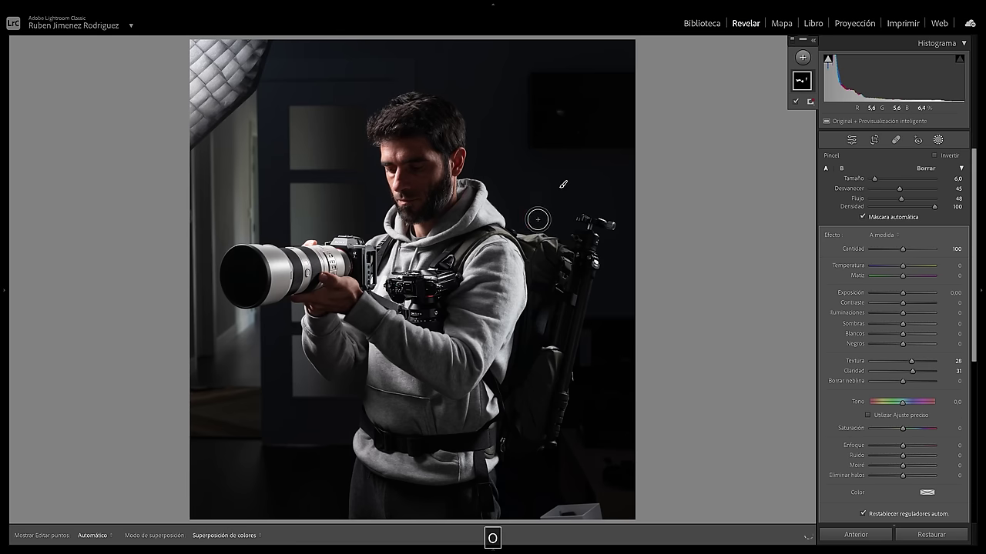
key("o")
mouse_move(540, 170)
left_mouse_down()
mouse_move(536, 209)
mouse_move(537, 144)
mouse_move(520, 135)
mouse_move(528, 122)
mouse_move(593, 131)
mouse_move(580, 154)
mouse_move(594, 129)
mouse_move(554, 168)
mouse_move(512, 171)
left_mouse_up()
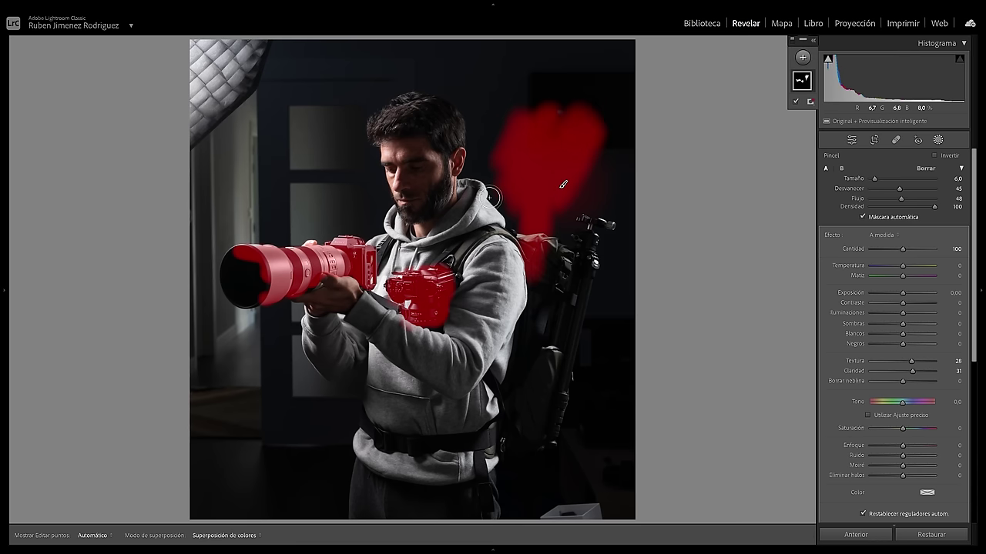
key("ctrl+z")
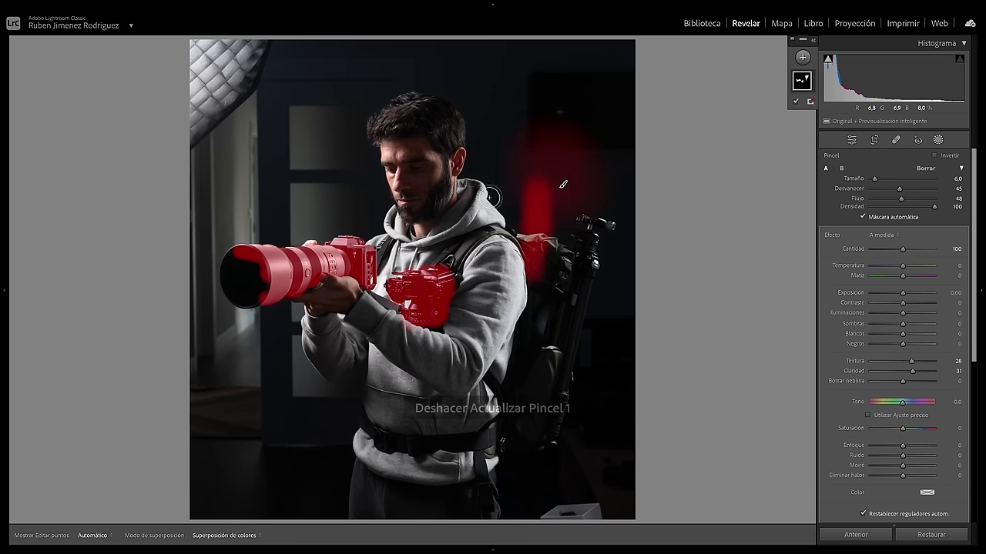
key("ctrl+z")
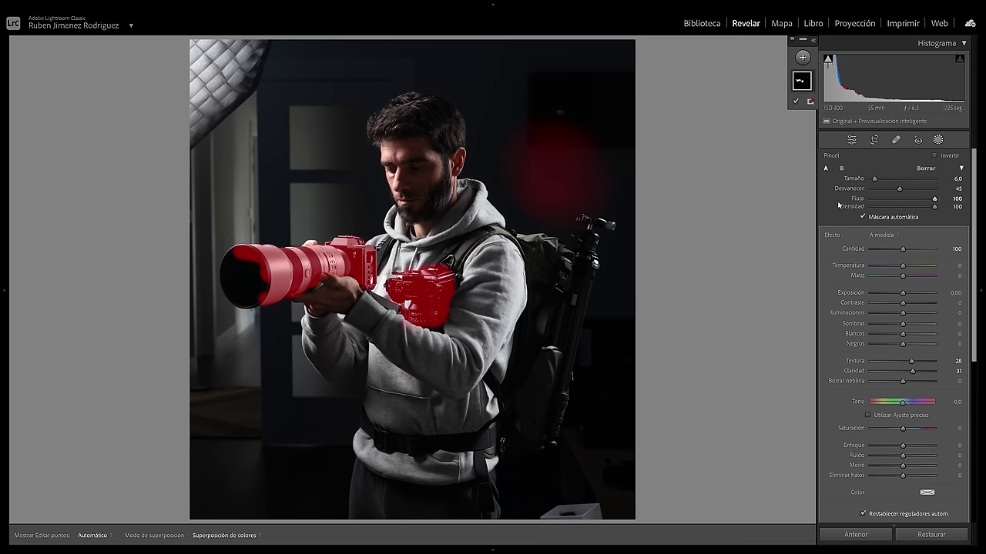
Erase the leftover soft dab on the dark background and set the erase brush to Desvanecer 47 and Flujo 100
key("alt")
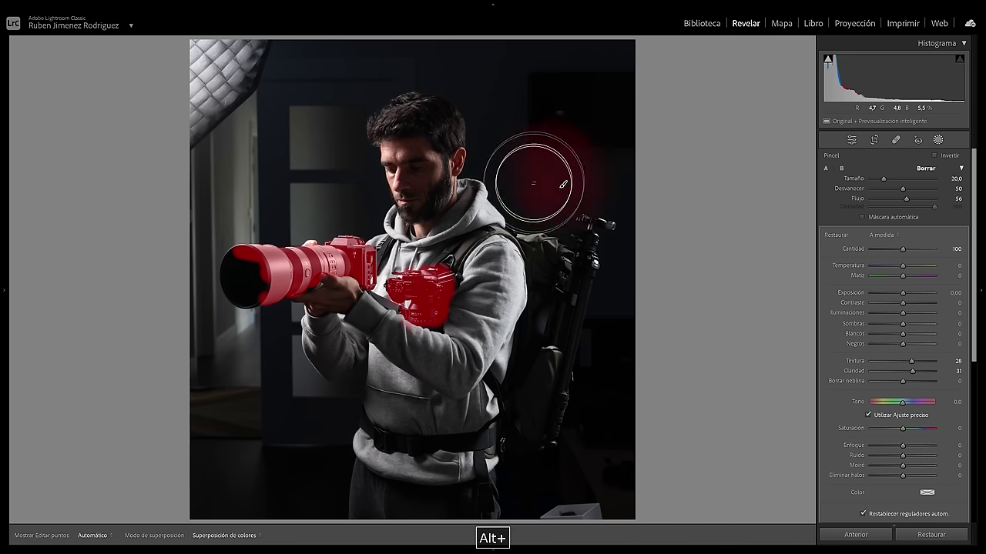
mouse_move(551, 173)
left_mouse_down()
mouse_move(587, 172)
mouse_move(563, 194)
mouse_move(556, 166)
mouse_move(604, 158)
mouse_move(518, 174)
left_mouse_up()
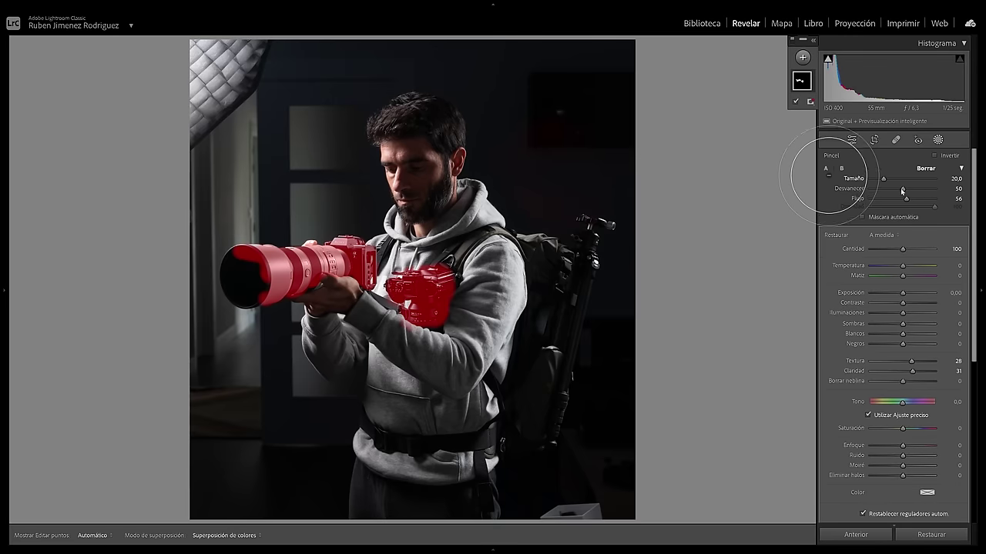
scroll(933, 188, "up", 3)
scroll(933, 188, "up", 4)
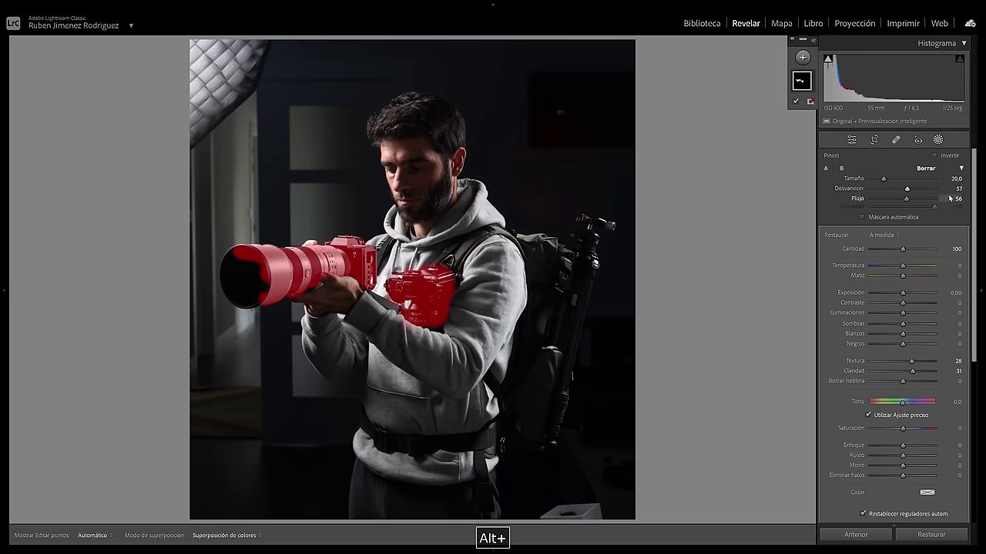
scroll(902, 190, "down", 10)
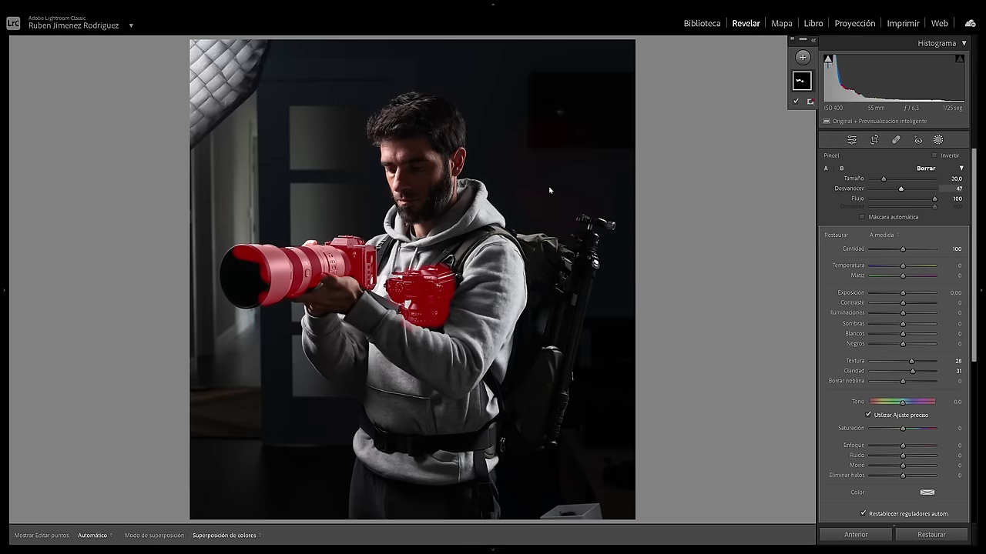
Paint the tripod into the mask, hide the overlay and set the mask's Cantidad to 114
mouse_move(562, 154)
left_mouse_down()
mouse_move(528, 177)
mouse_move(594, 150)
mouse_move(574, 211)
mouse_move(587, 262)
mouse_move(566, 334)
left_mouse_up()
key("o")
key("h")
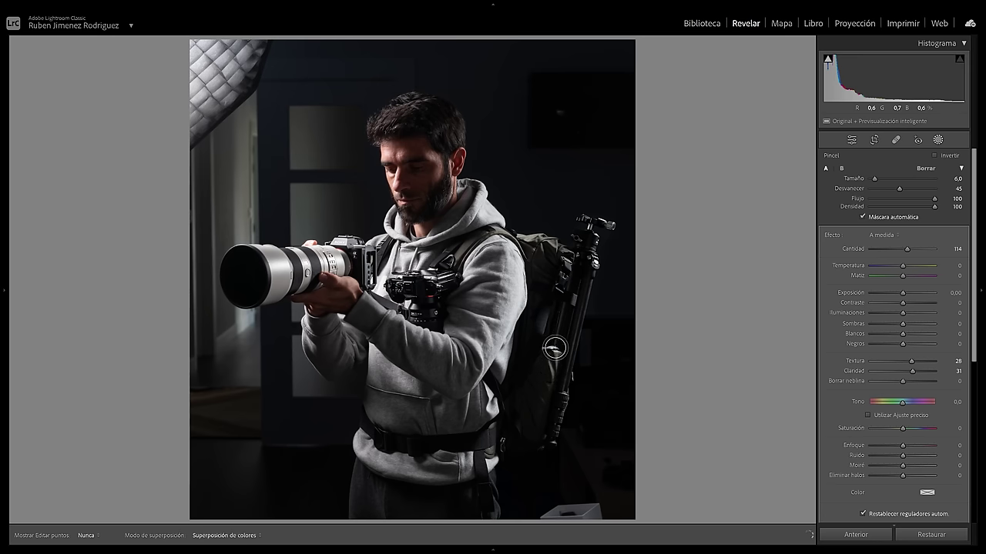
key("shift+w")
key("h")
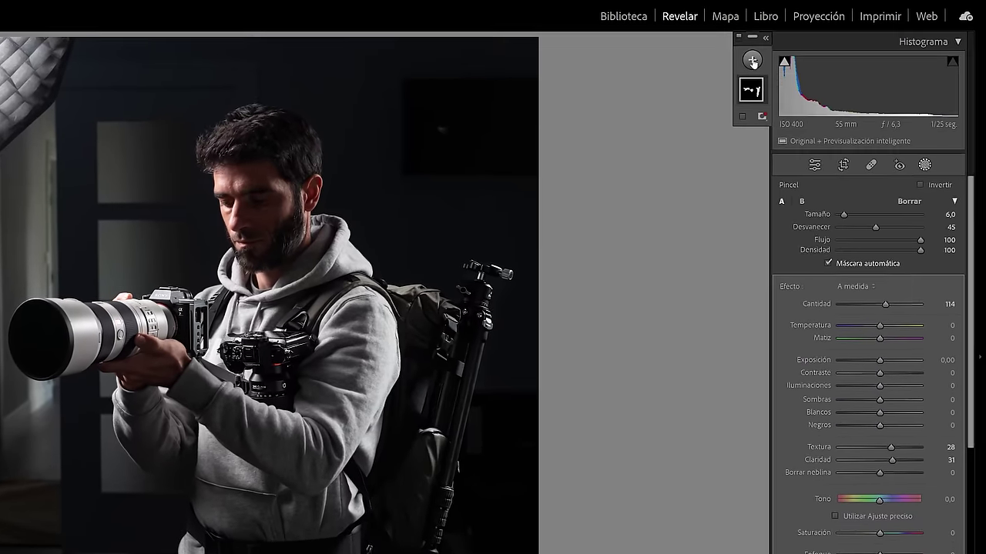
Create a new Pincel mask using the Suavizar piel (Lite) effect preset
left_click(753, 61)
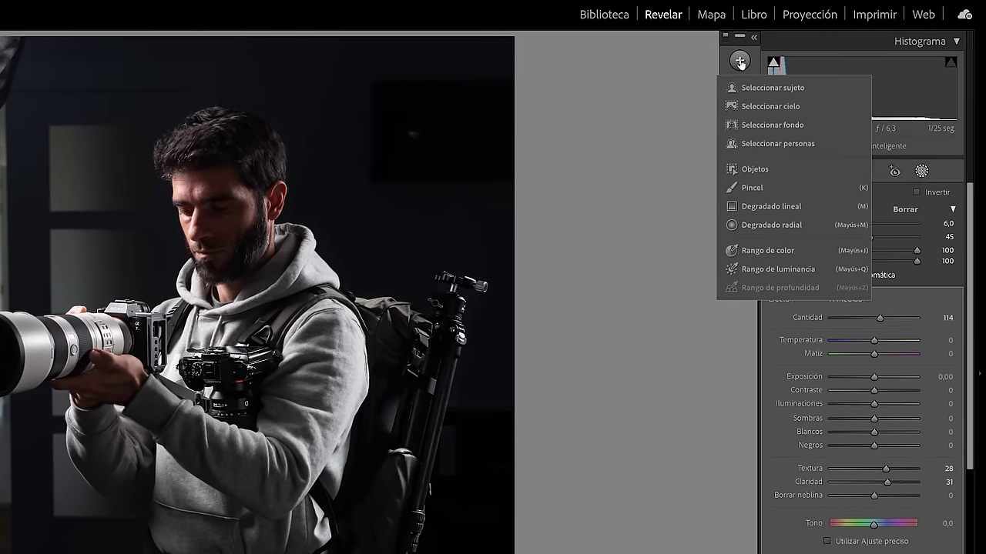
left_click(753, 187)
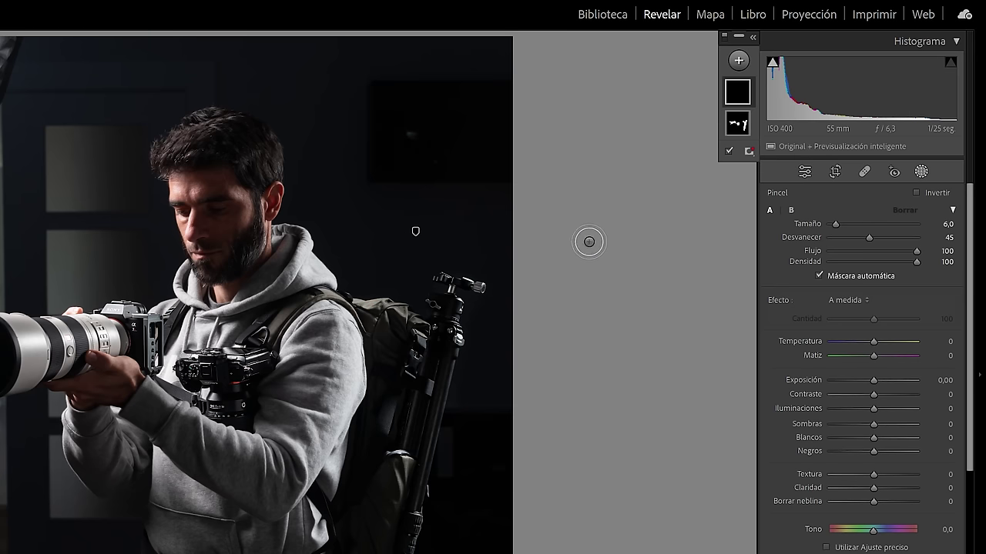
left_click(857, 299)
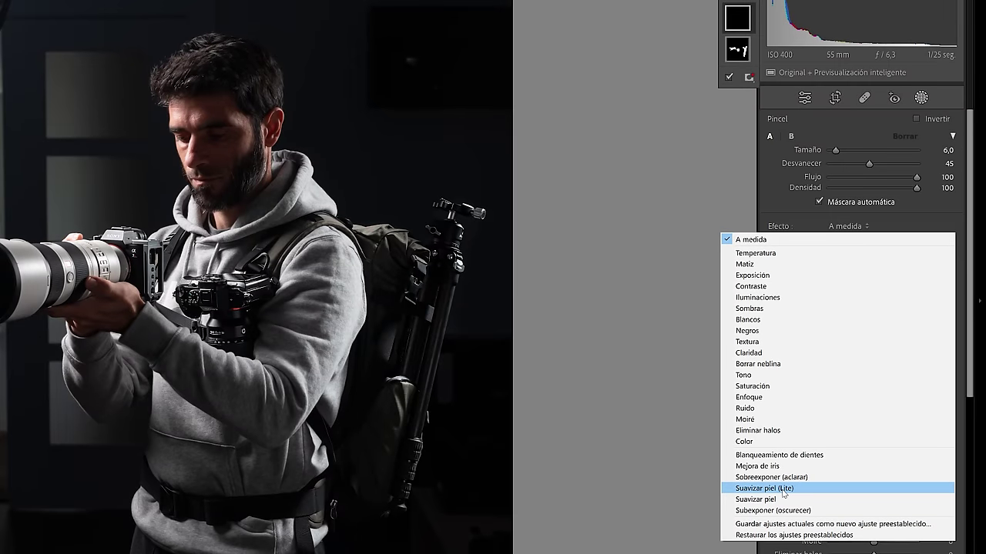
left_click(783, 491)
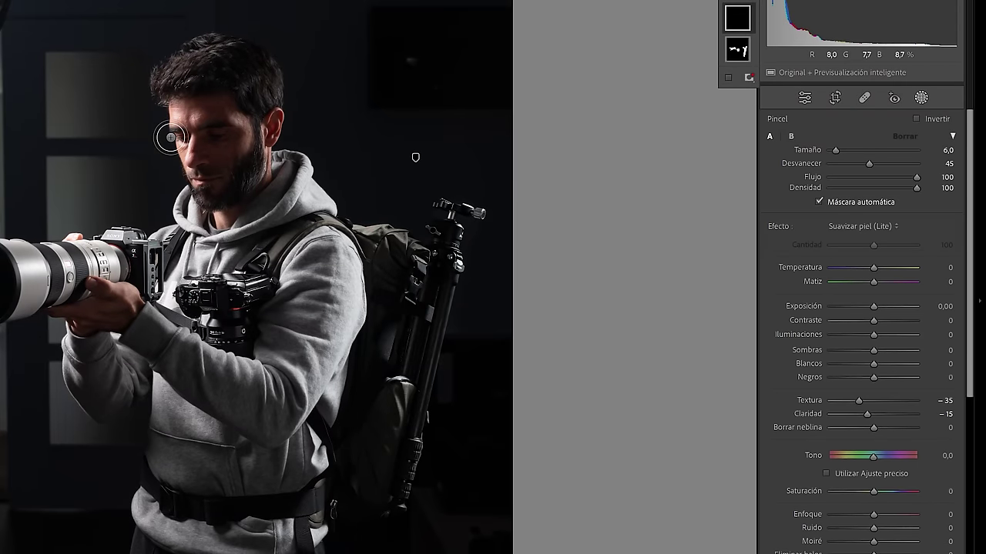
Paint the cheek, nose and forehead skin with a size 5 mask brush and view the available effect presets
key("z")
scroll(218, 135, "up", 5)
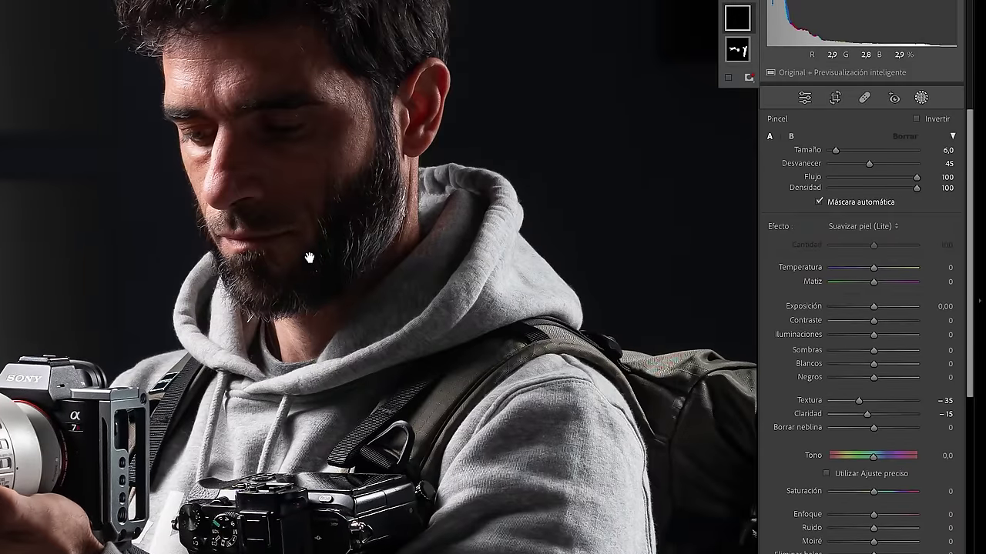
key("alt")
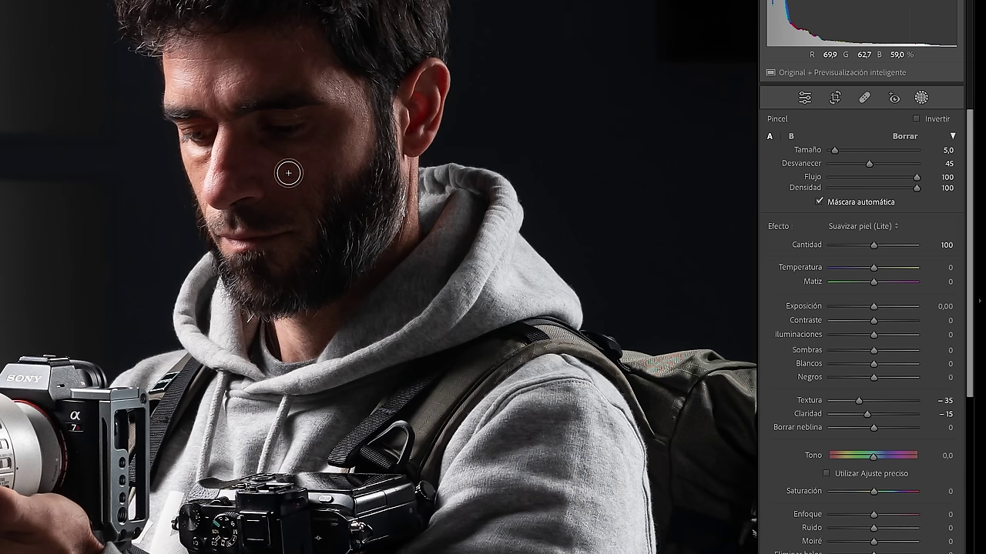
left_click_drag(264, 167, 254, 162)
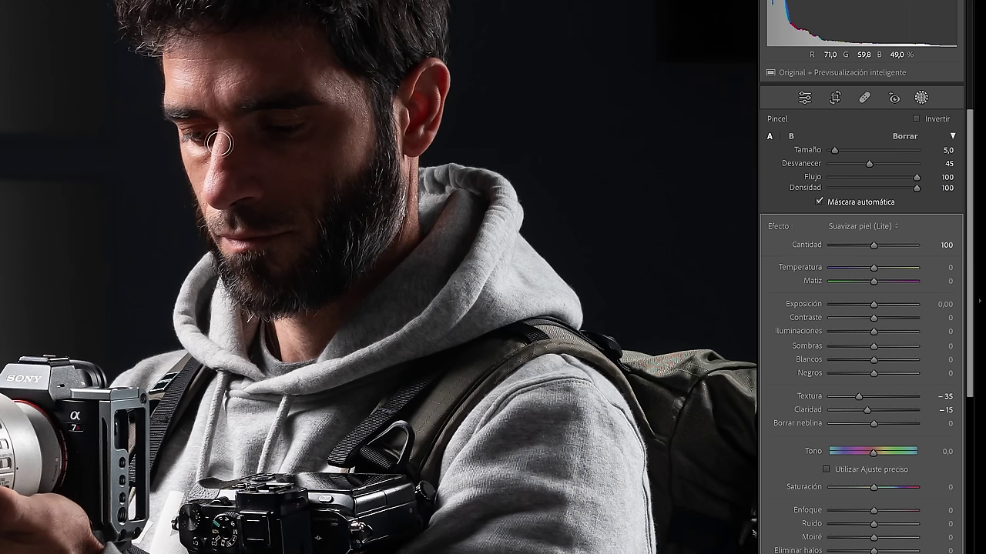
left_click_drag(308, 55, 316, 62)
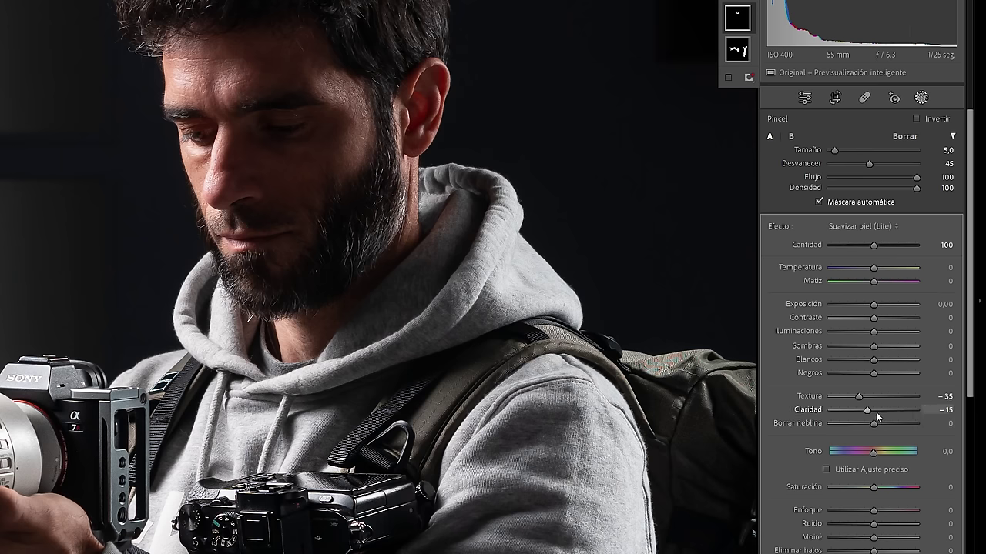
left_click(858, 228)
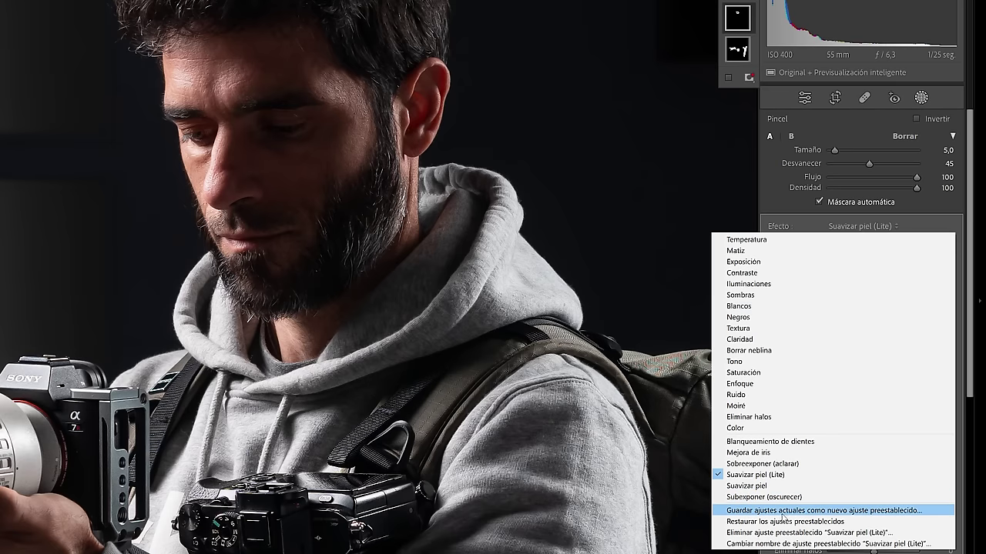
left_click(763, 177)
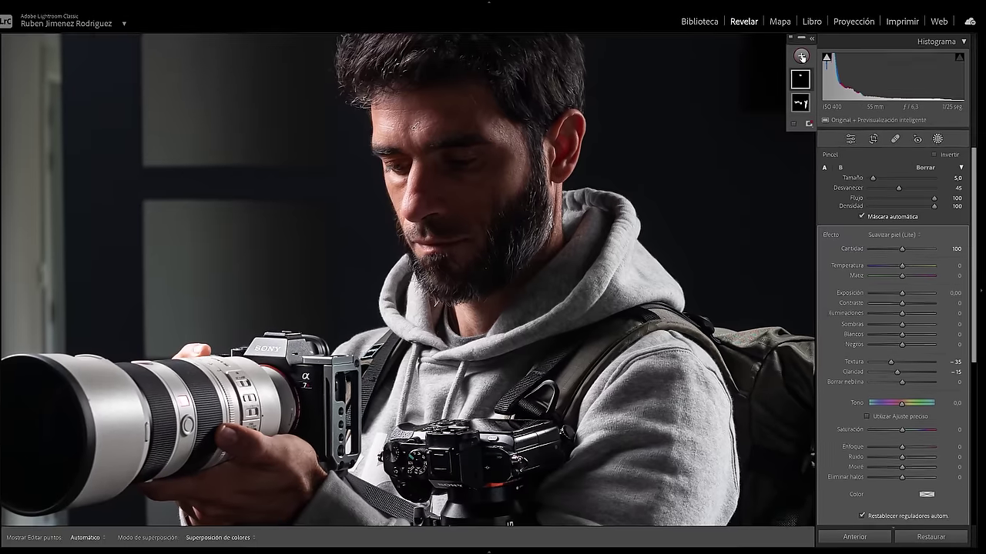
Create another Pincel mask with Exposición 0,47, Textura 0 and Claridad 20, and paint it over the backpack strap
left_click(781, 33)
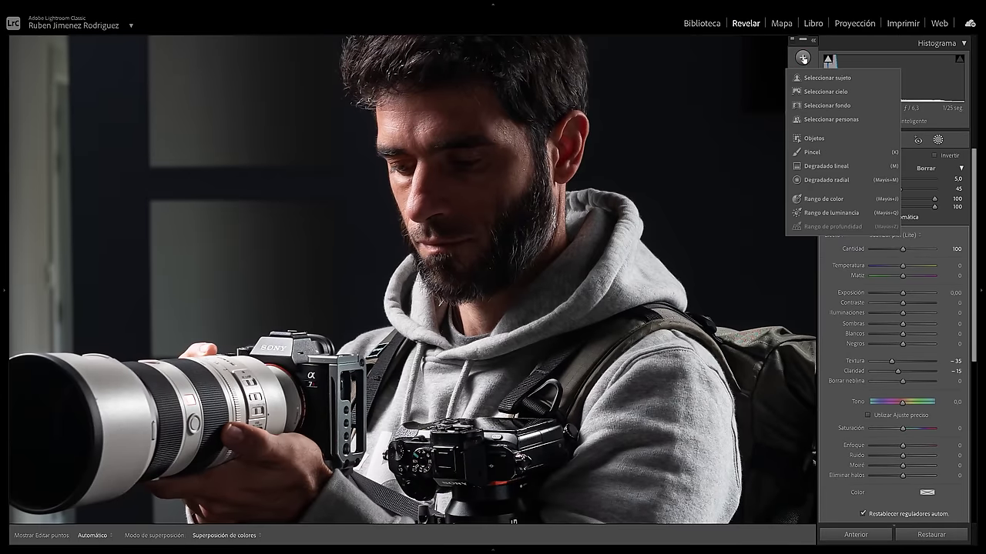
left_click(812, 152)
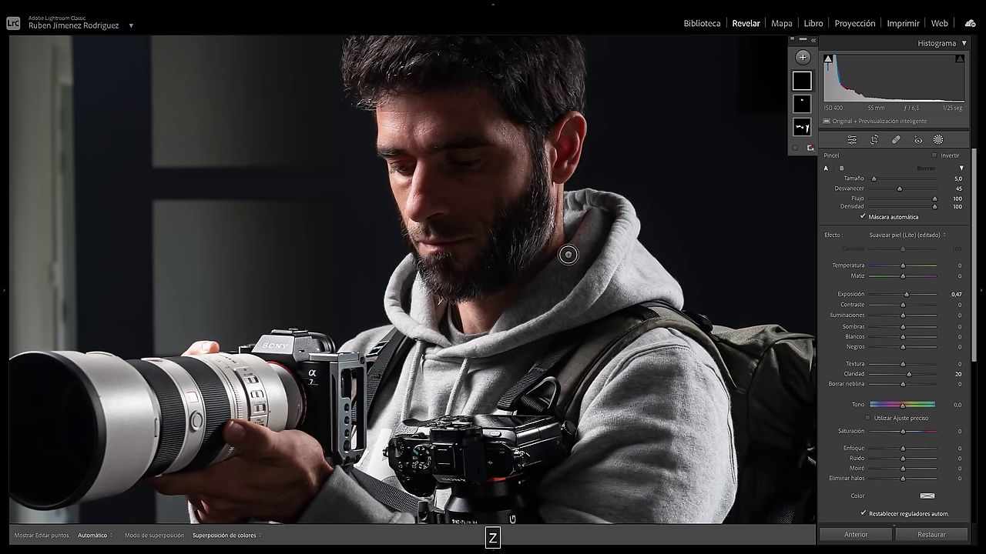
key("z")
key("h")
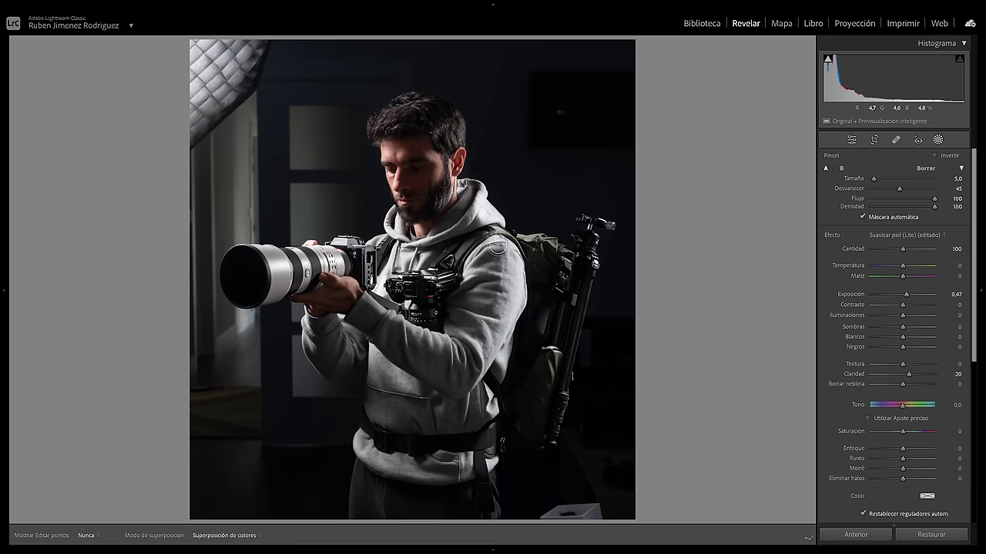
Lower the strap mask's Exposición to 0,28 and extend its painting over the dark hair
left_click(907, 294)
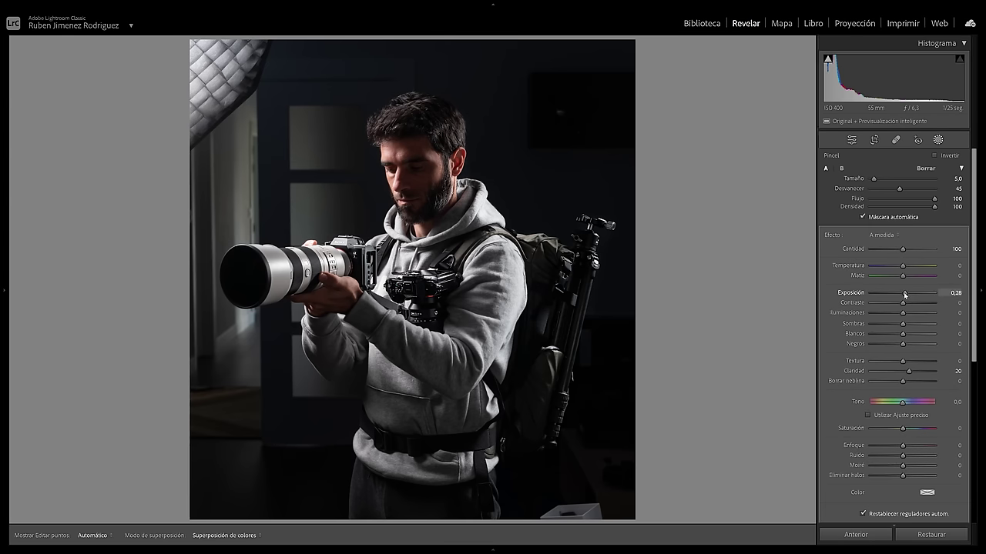
key("h")
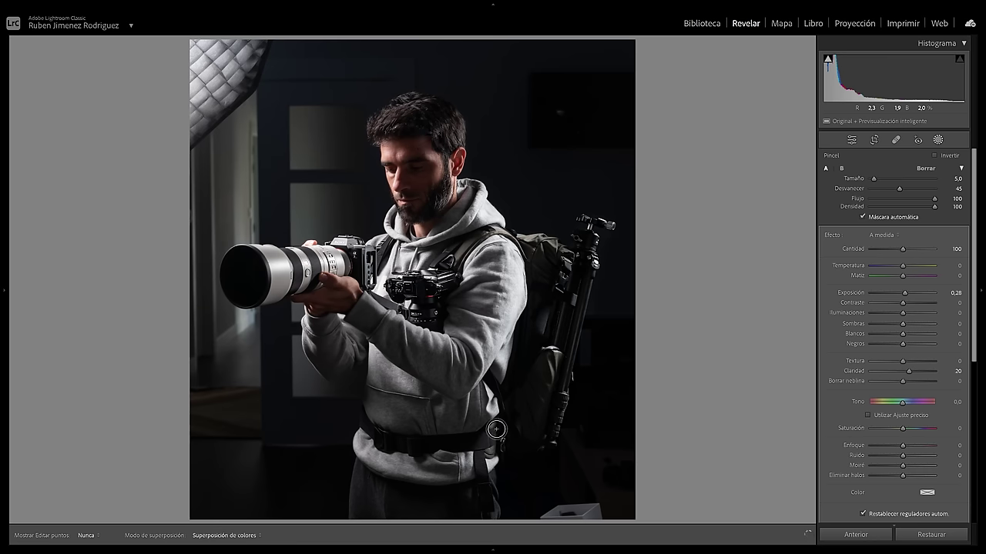
key("h")
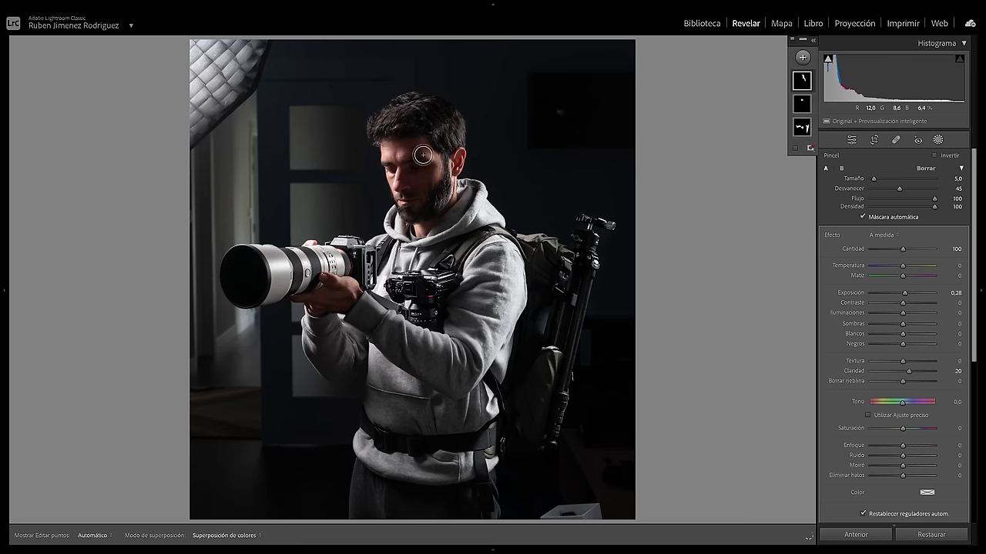
mouse_move(412, 106)
left_mouse_down()
mouse_move(436, 105)
mouse_move(447, 121)
left_mouse_up()
Toggle the mask panel and edit pins to examine the painted adjustments on the full photo
key("h")
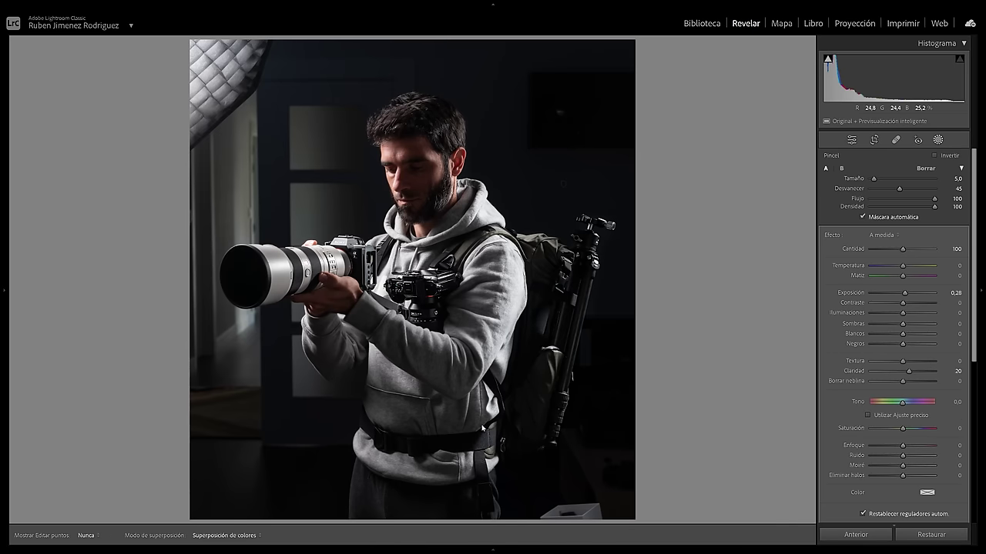
key("h")
key("h")
key("h")
key("h")
key("h")
key("h")
key("h")
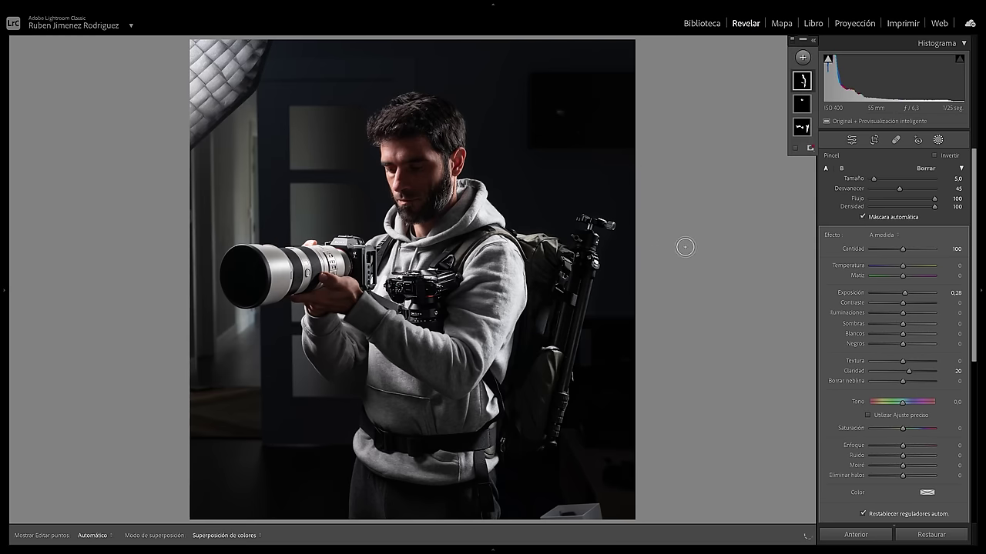
Create a Pincel mask with Claridad 14, paint it down the lit side of the face at size 6, and reset Exposición to 0
left_click(804, 57)
left_click(815, 151)
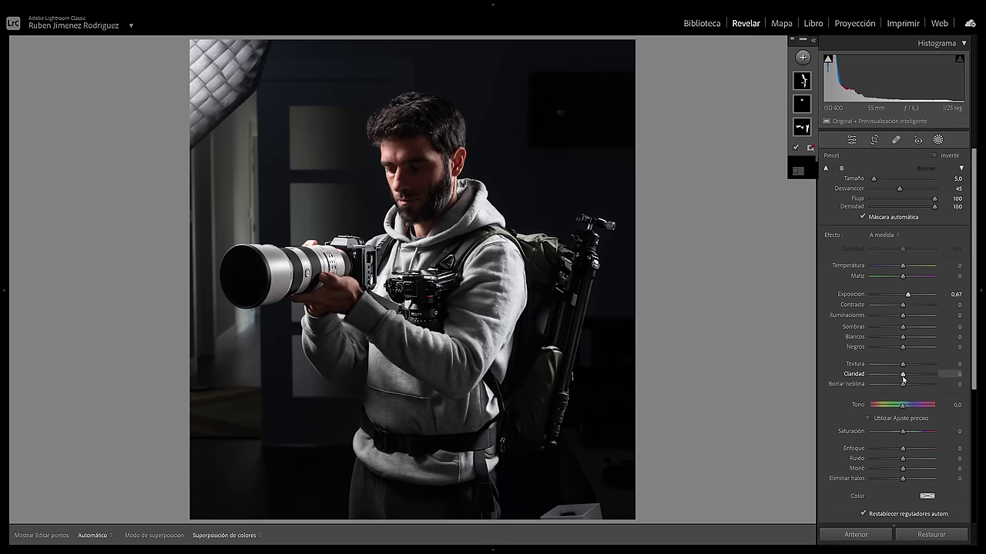
left_click_drag(903, 379, 906, 377)
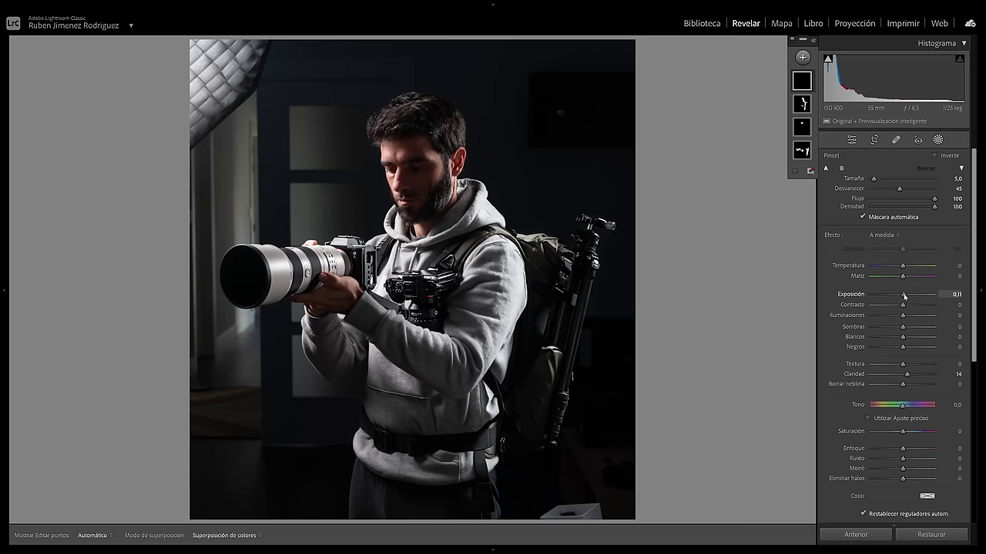
mouse_move(385, 154)
left_mouse_down()
mouse_move(386, 183)
mouse_move(395, 141)
mouse_move(388, 128)
mouse_move(396, 236)
left_mouse_up()
key("h")
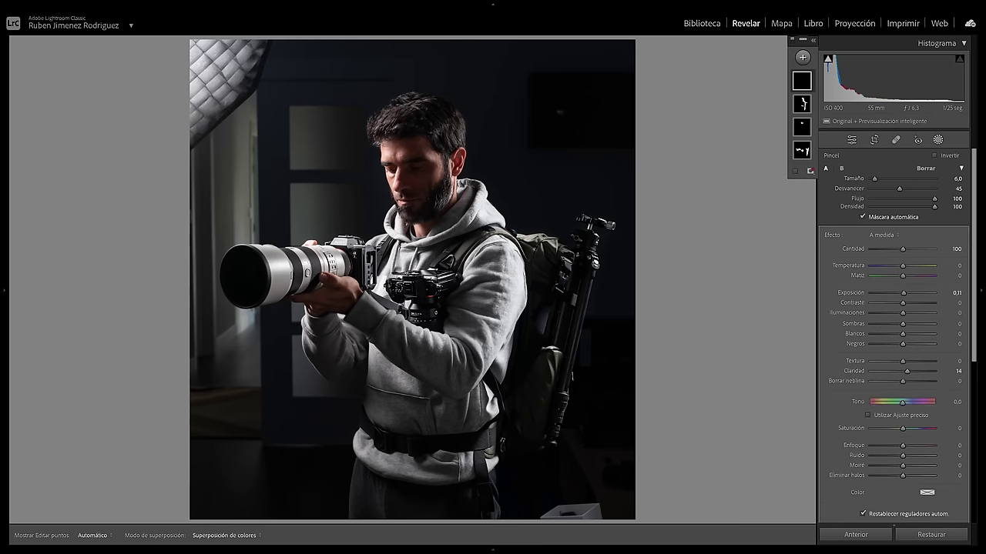
double_click(904, 294)
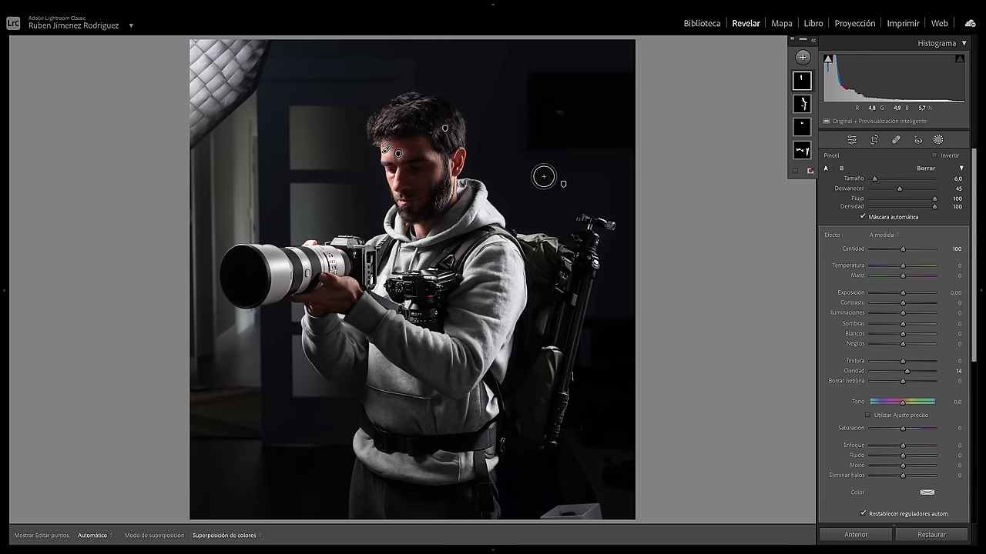
Create a Pincel mask with Exposición 0,25 and paint it over the shadowed side of the face at size 10
left_click(801, 57)
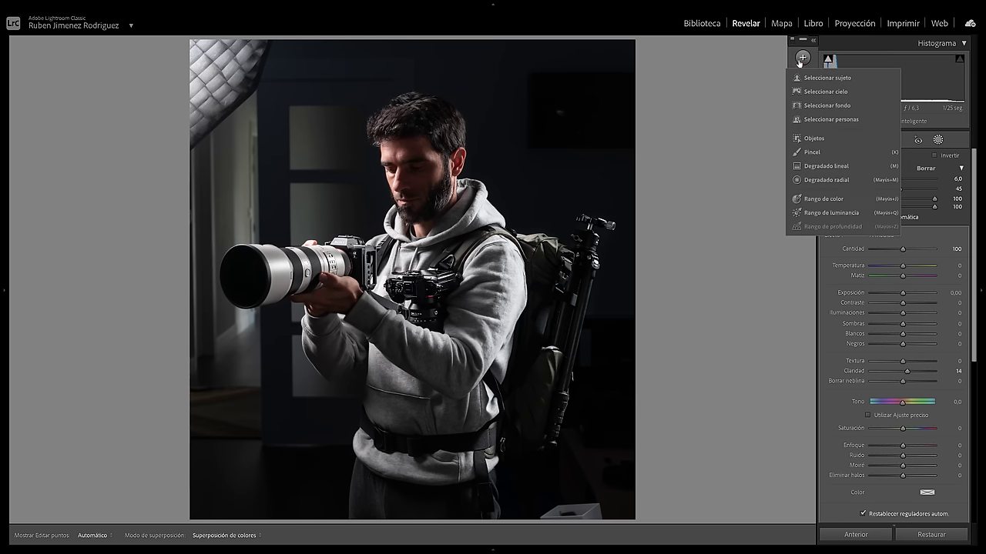
left_click(823, 157)
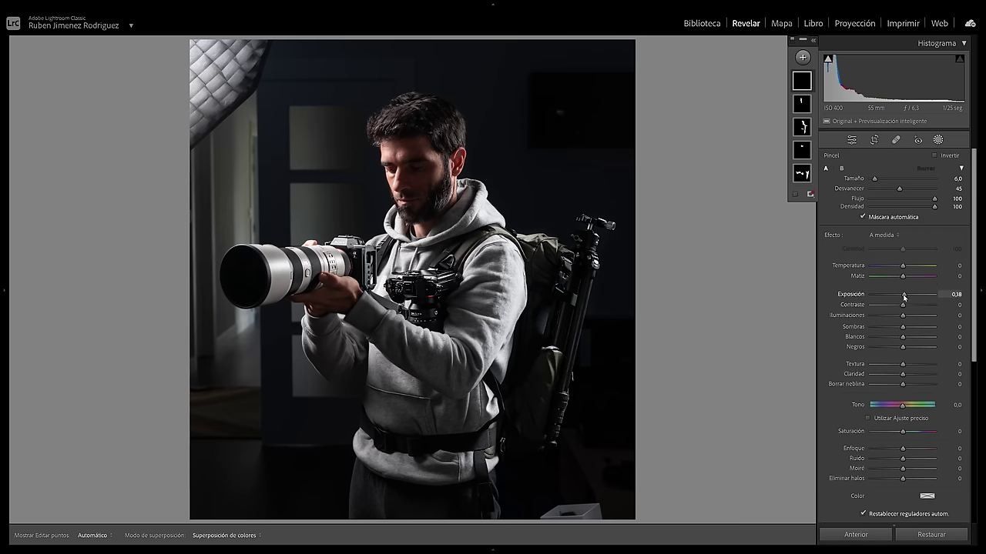
scroll(422, 179, "down", 2)
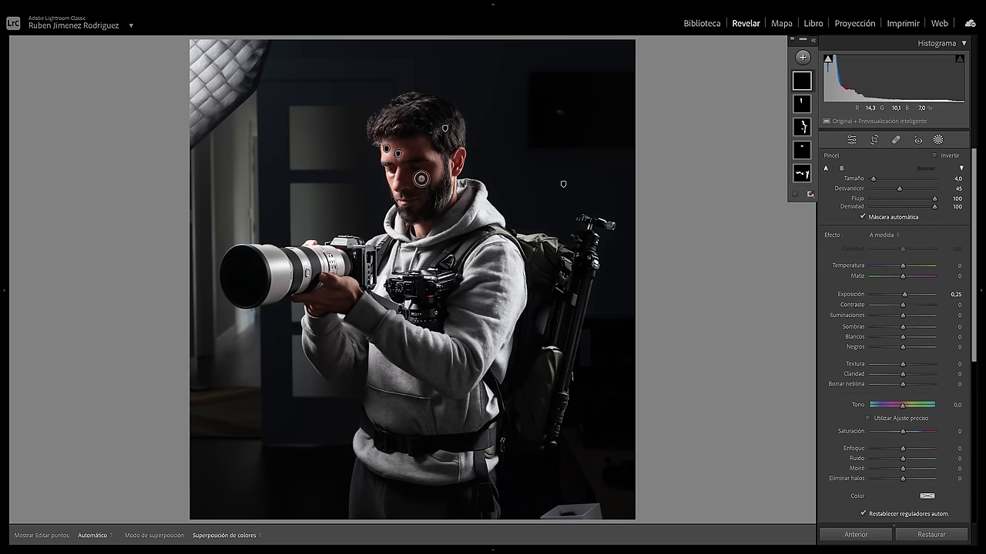
key("space")
left_click(421, 179)
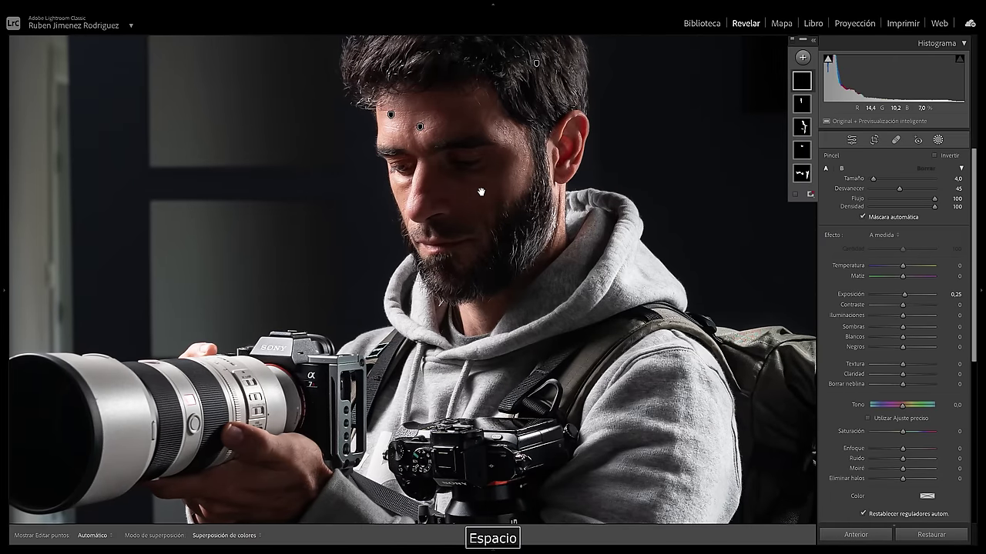
left_click_drag(491, 185, 408, 208)
scroll(375, 236, "up", 6)
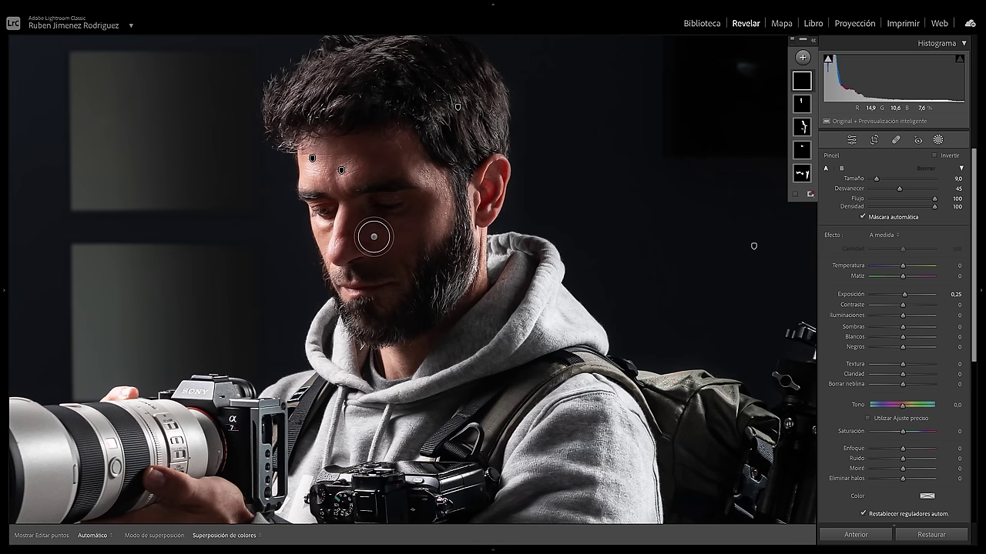
key("h")
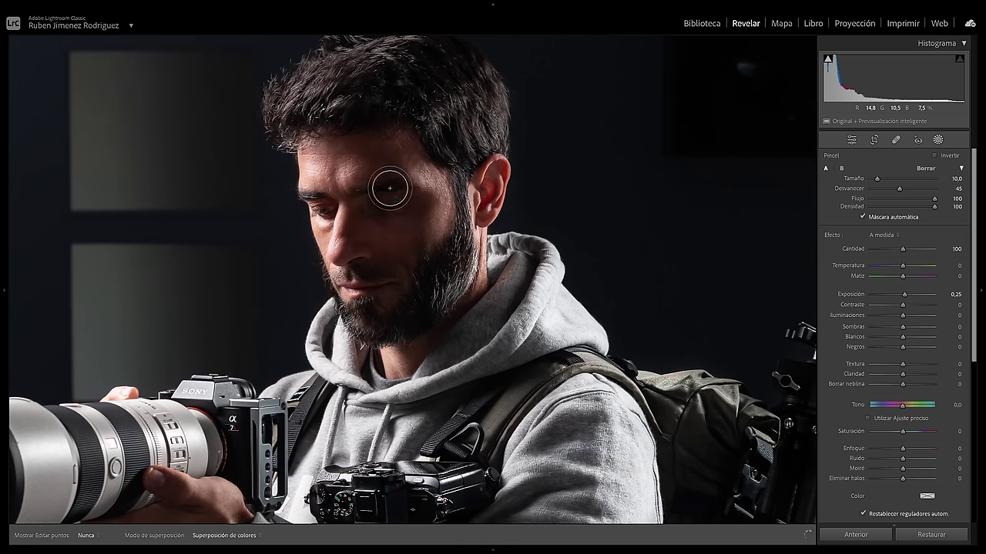
mouse_move(385, 193)
left_mouse_down()
mouse_move(399, 263)
mouse_move(406, 223)
mouse_move(371, 222)
mouse_move(392, 258)
left_mouse_up()
key("h")
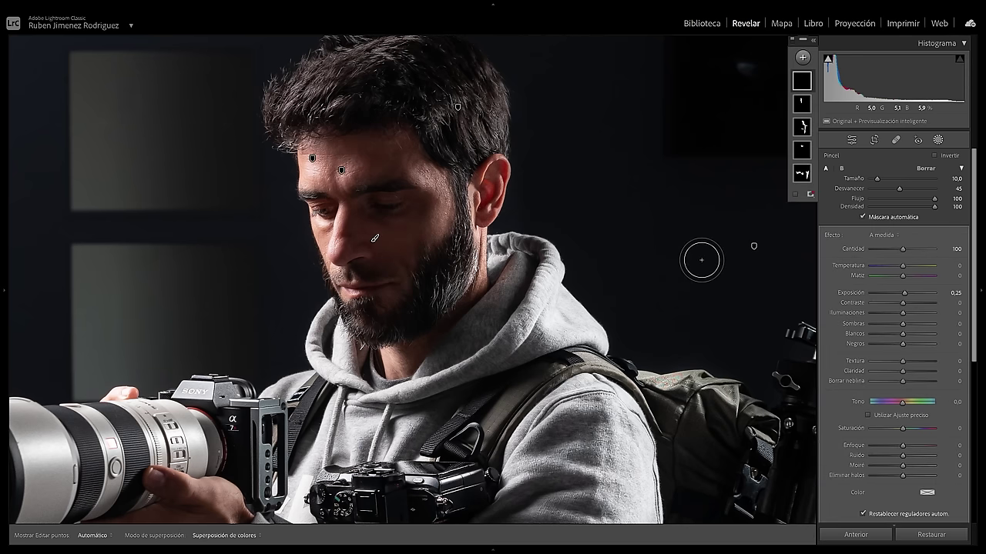
Lower the face mask's Exposición to 0,15 and erase its spill over the beard and the hair above the forehead, using the mask overlay
key("z")
left_click_drag(914, 293, 905, 294)
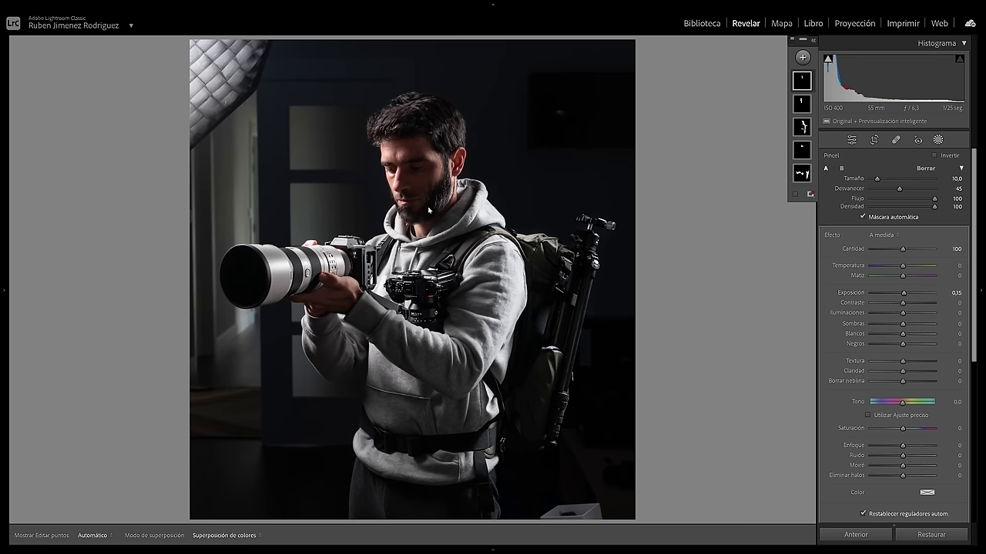
key("o")
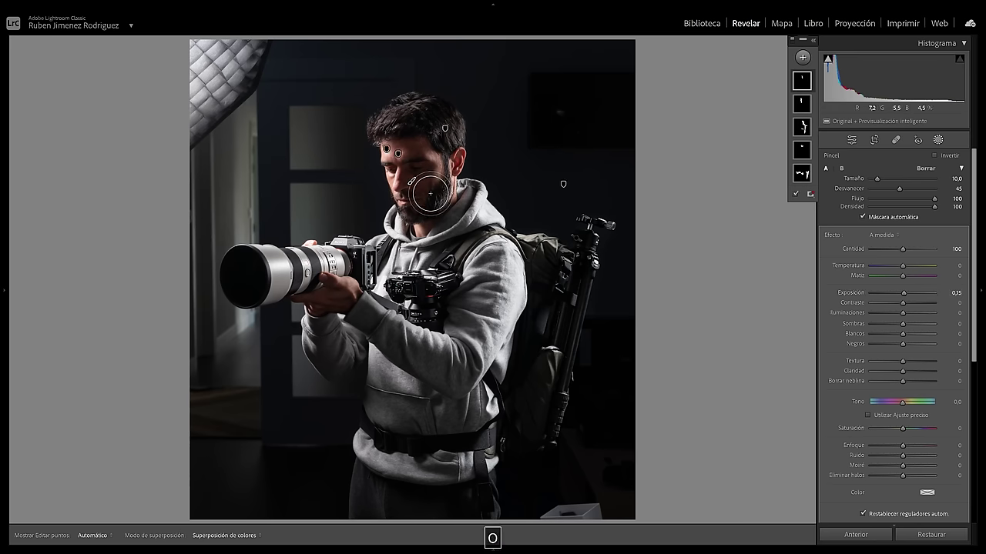
key("alt")
scroll(420, 194, "down", 4)
left_click_drag(420, 193, 429, 193)
key("h")
key("alt")
mouse_move(412, 131)
left_mouse_down()
mouse_move(403, 132)
mouse_move(419, 126)
left_mouse_up()
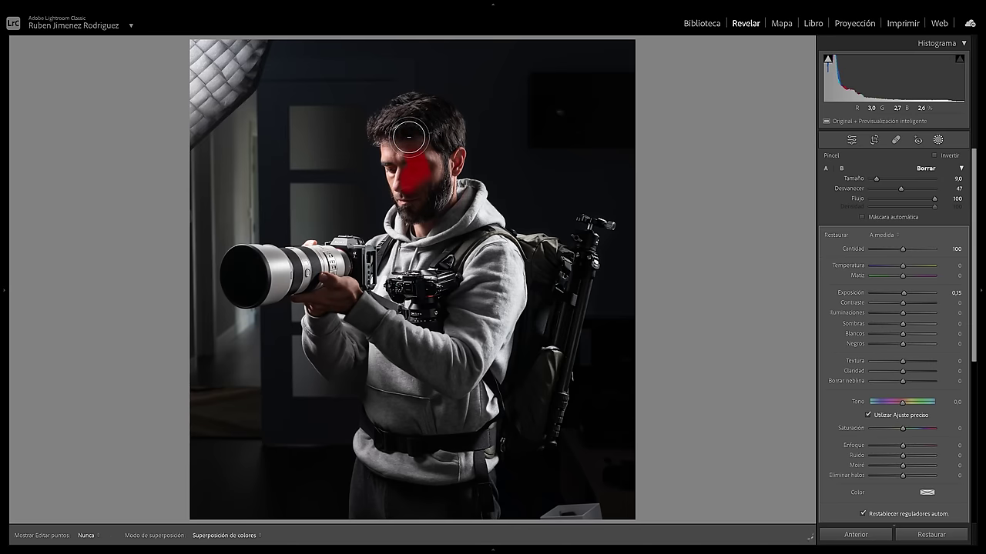
key("h")
key("o")
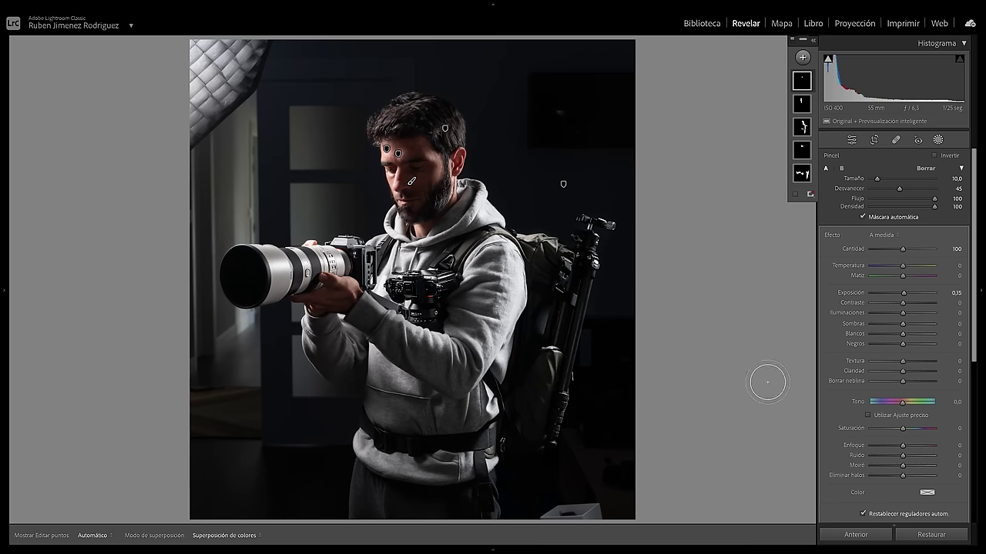
Create a Pincel mask with Claridad 18 and paint it over the grey hoodie and sleeves at size 14
left_click(803, 57)
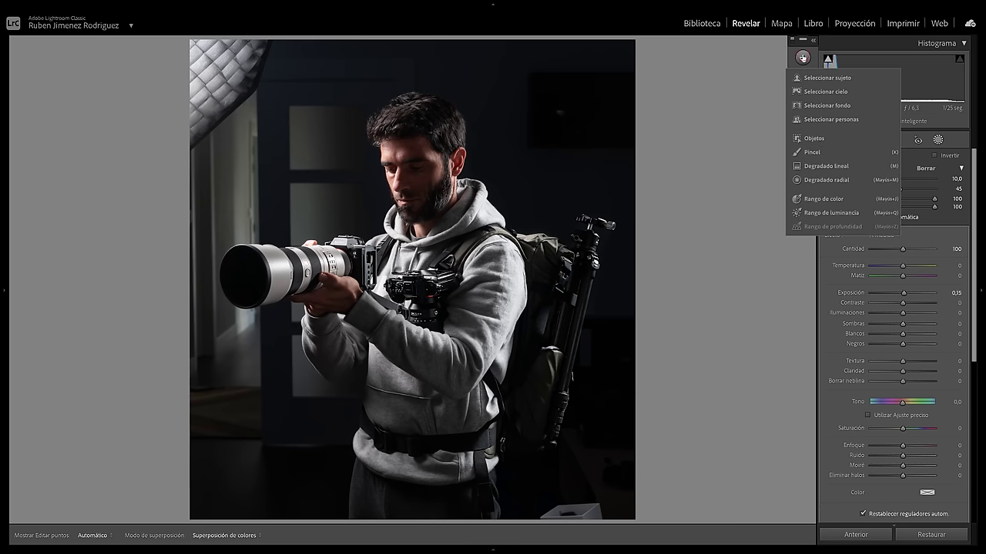
left_click(811, 152)
scroll(891, 341, "down", 2)
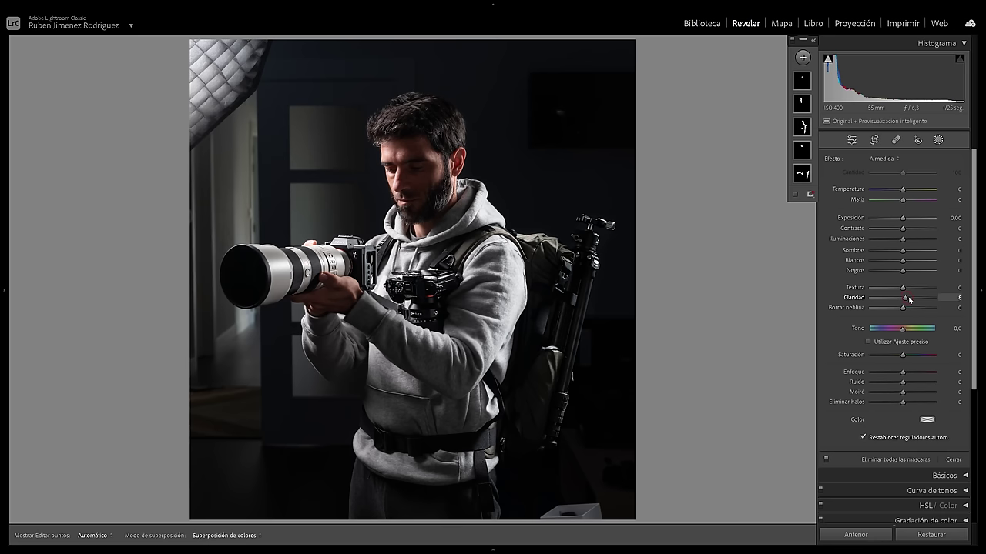
scroll(909, 300, "up", 3)
left_click_drag(906, 375, 909, 376)
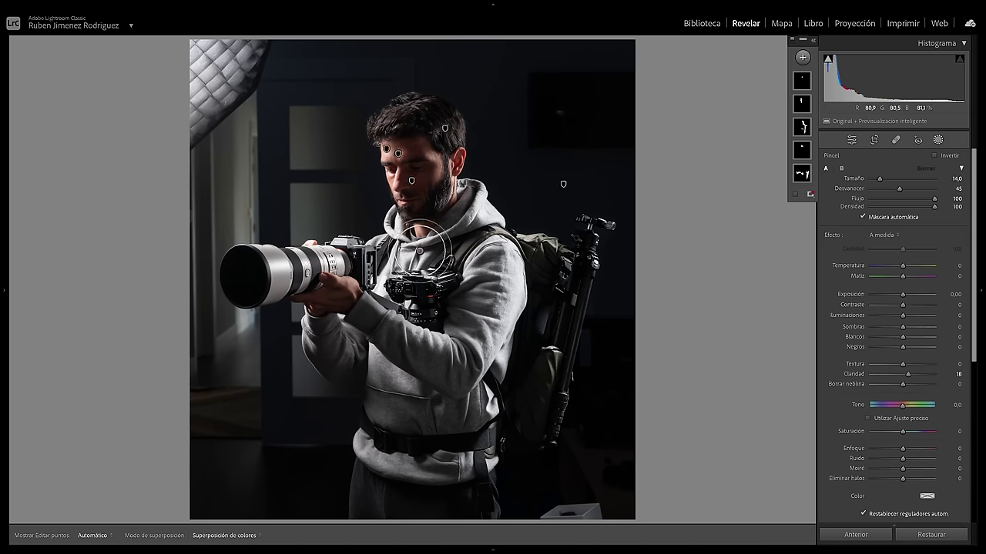
key("h")
key("alt")
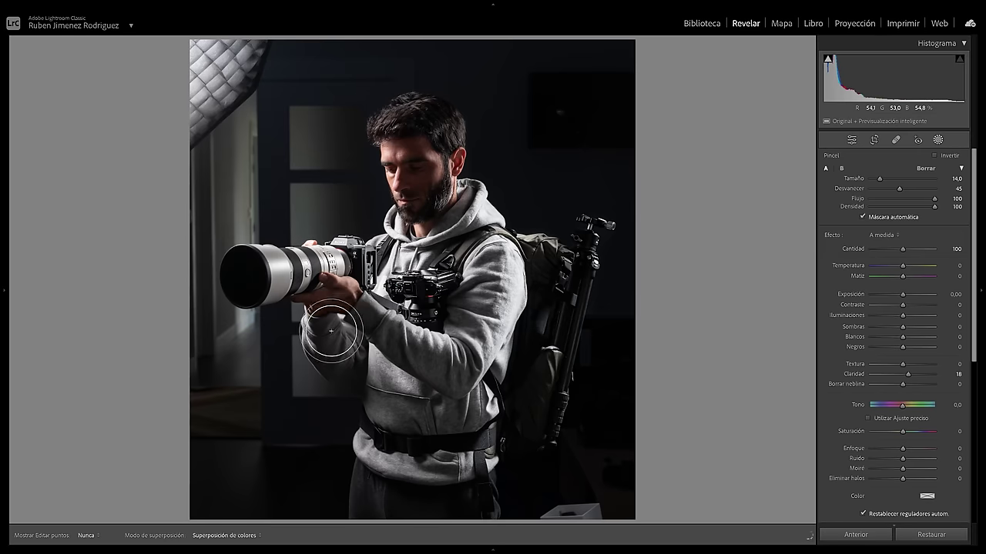
key("h")
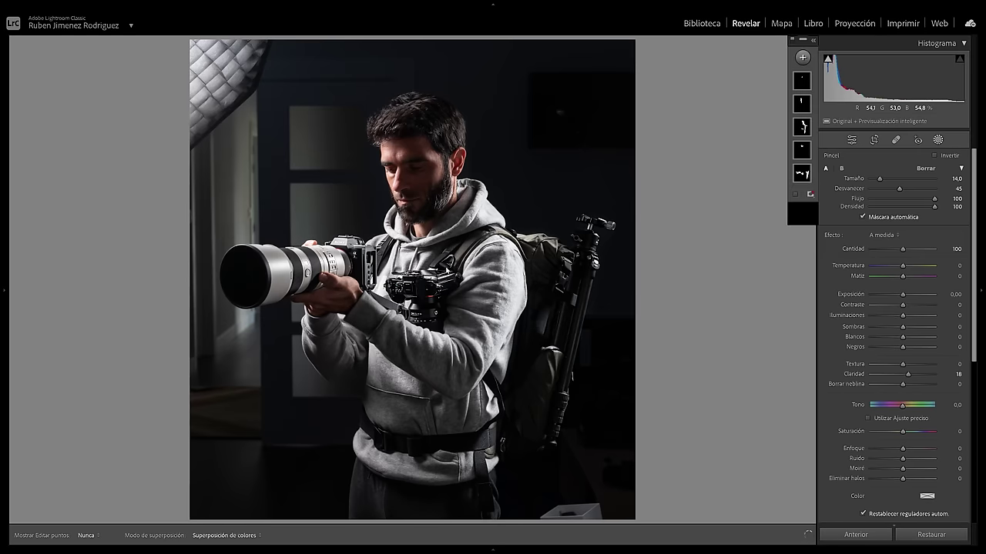
Extend the Claridad mask over the dark hair with the brush reduced to size 7
scroll(455, 232, "down", 5)
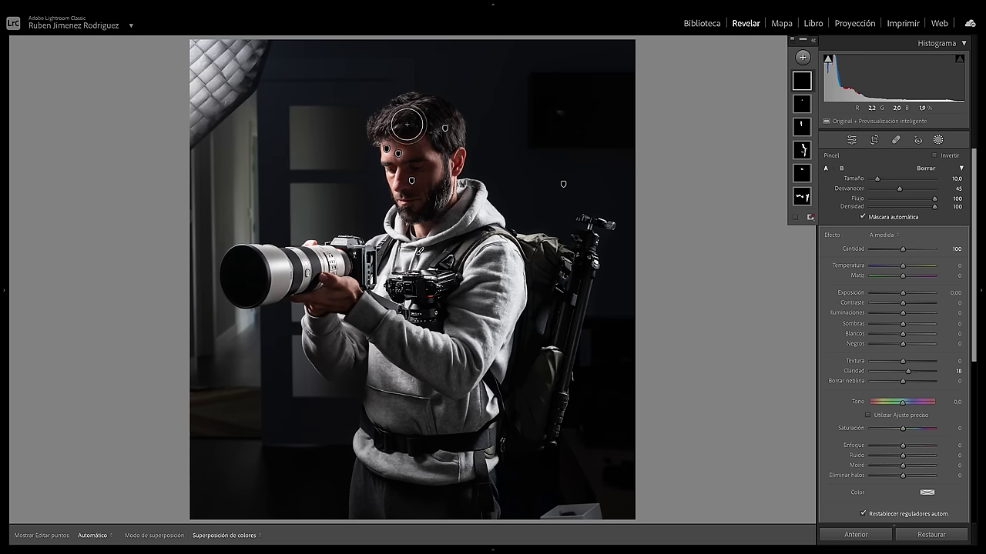
key("h")
scroll(416, 104, "down", 2)
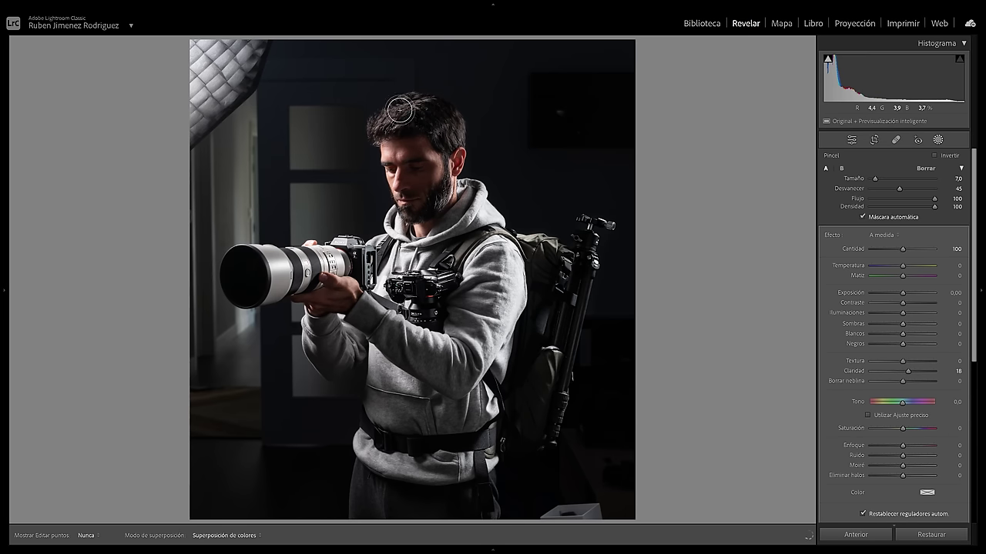
key("h")
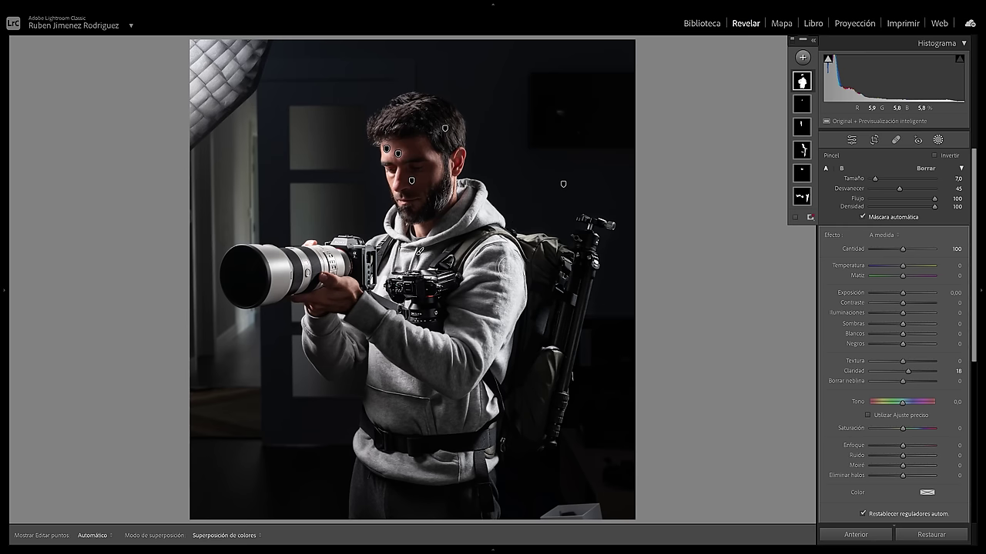
key("h")
key("h")
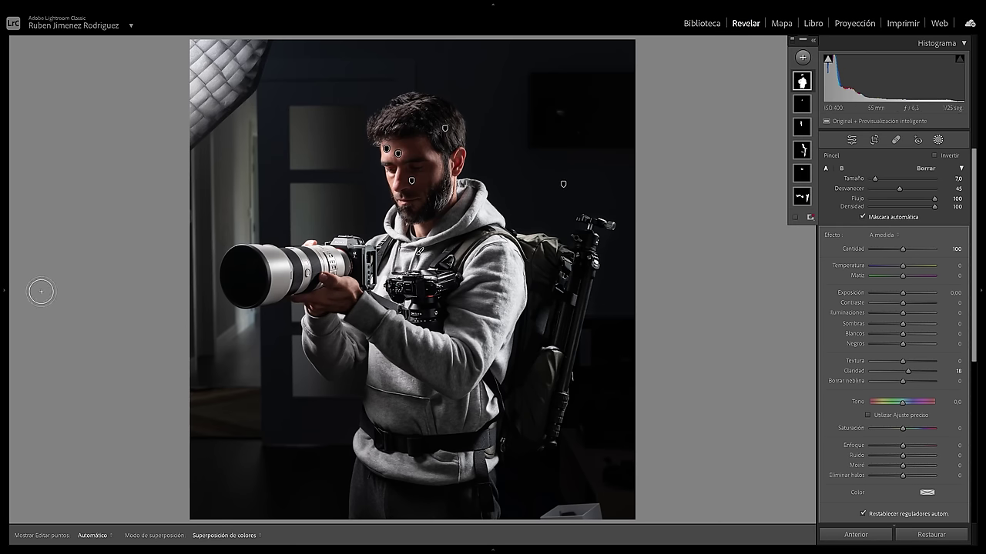
Compare the photo's Restaurar ajustes history state with its latest Actualizar Pincel 1 state, ending on the latest one
mouse_move(2, 295)
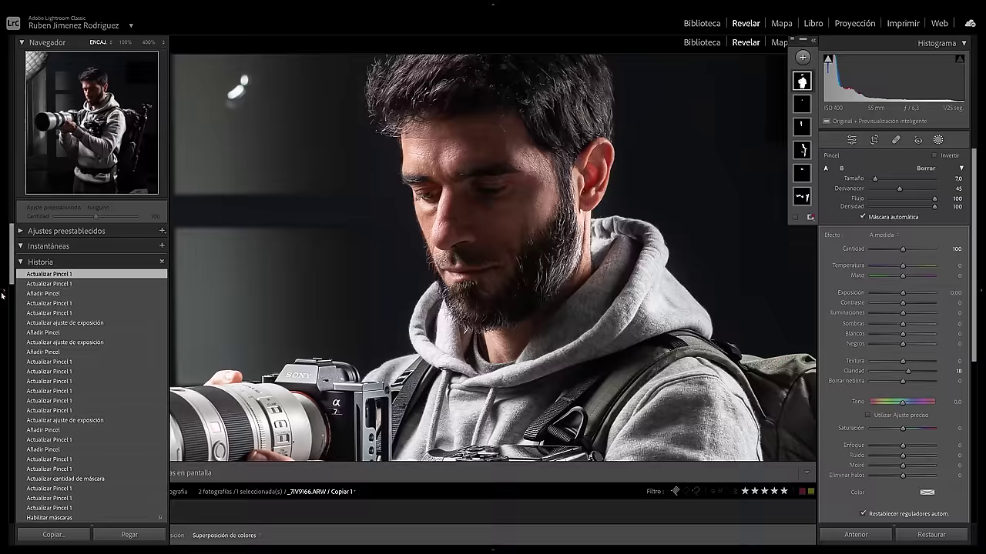
scroll(66, 385, "down", 10)
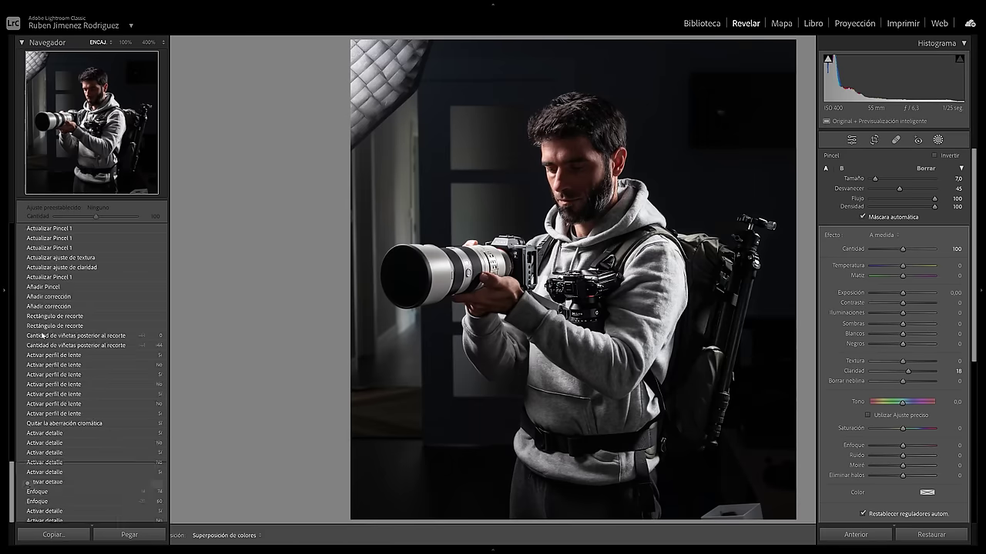
left_click(65, 448)
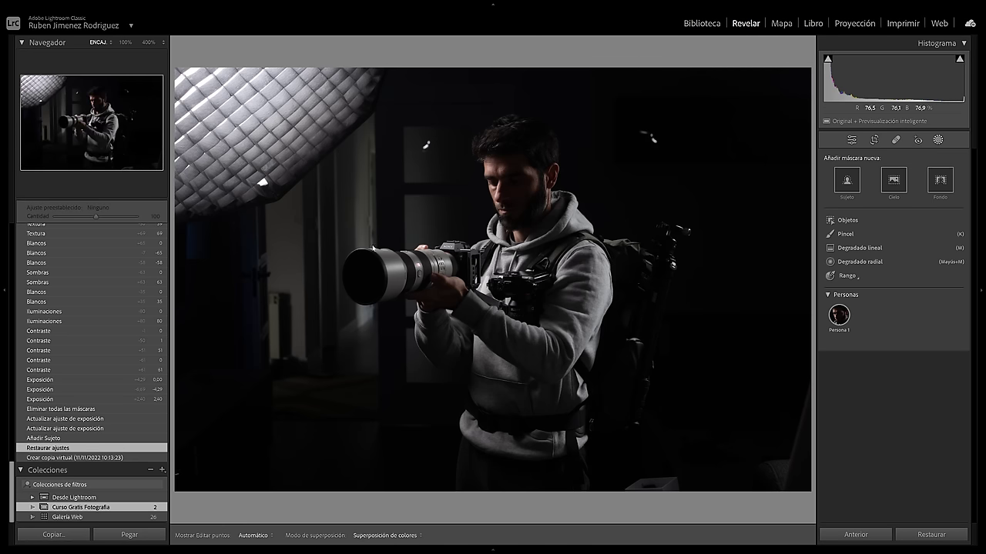
scroll(110, 250, "up", 10)
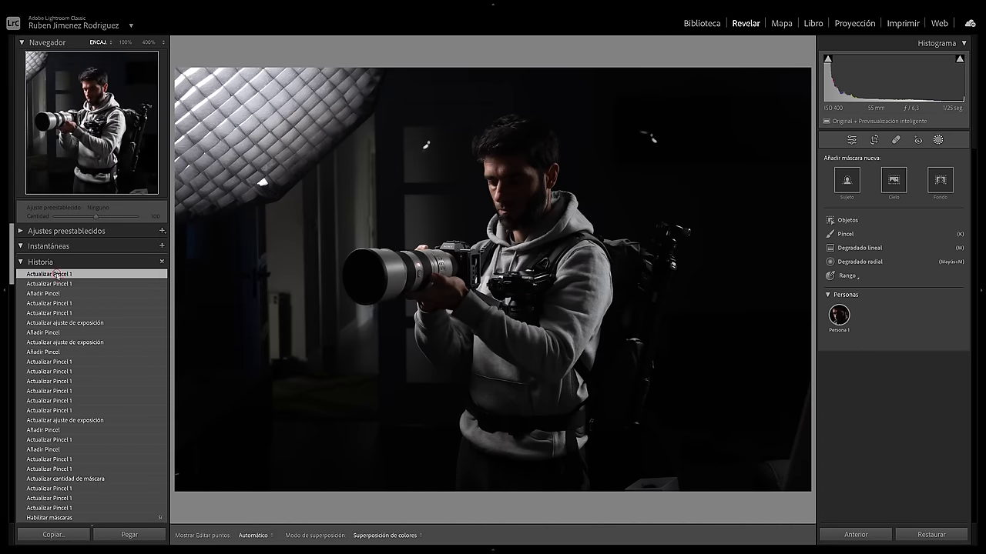
left_click(58, 275)
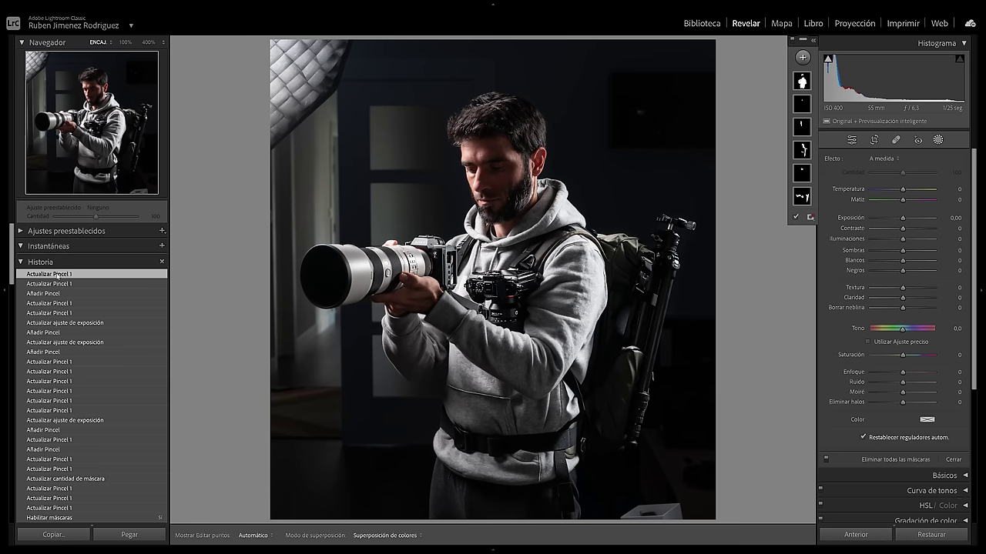
scroll(59, 442, "down", 10)
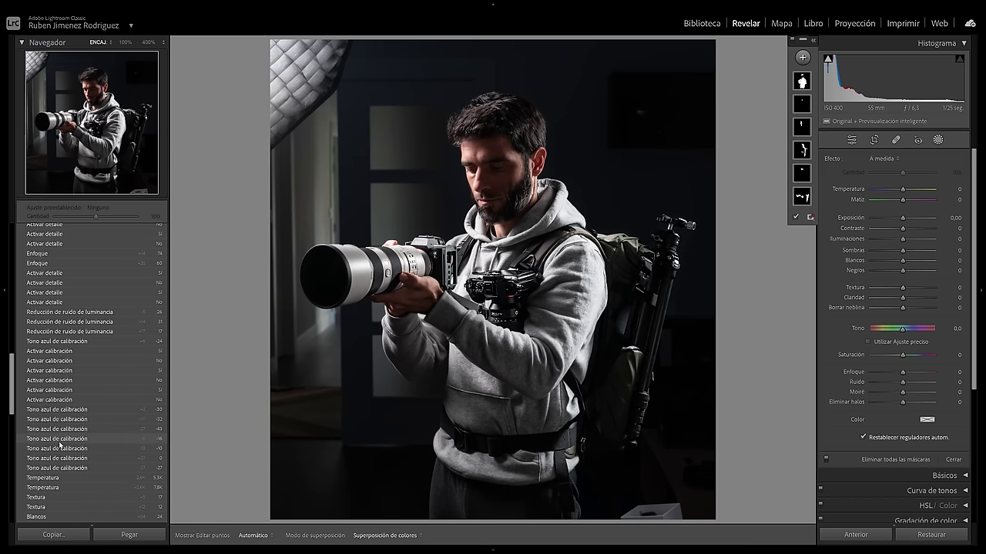
scroll(59, 442, "down", 5)
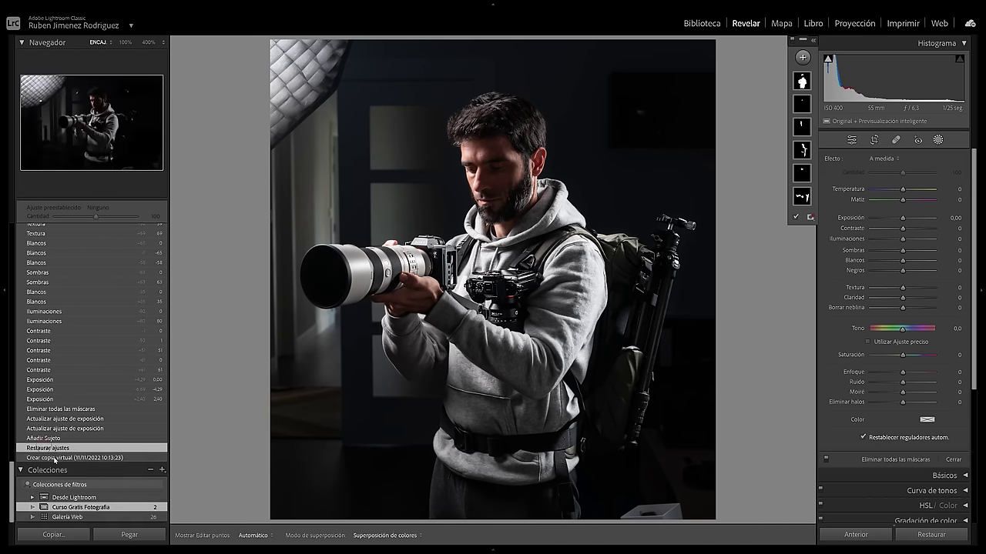
left_click(76, 341)
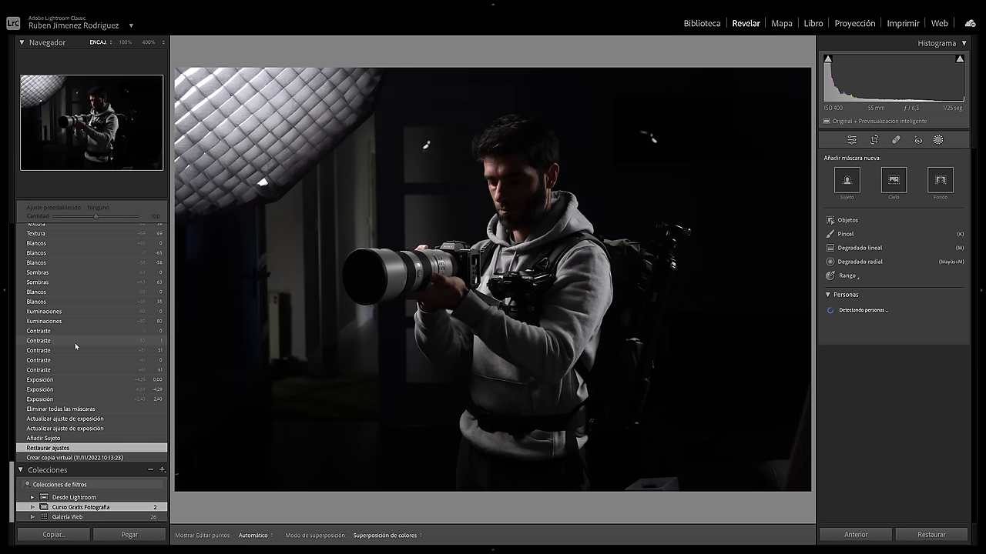
left_click(54, 275)
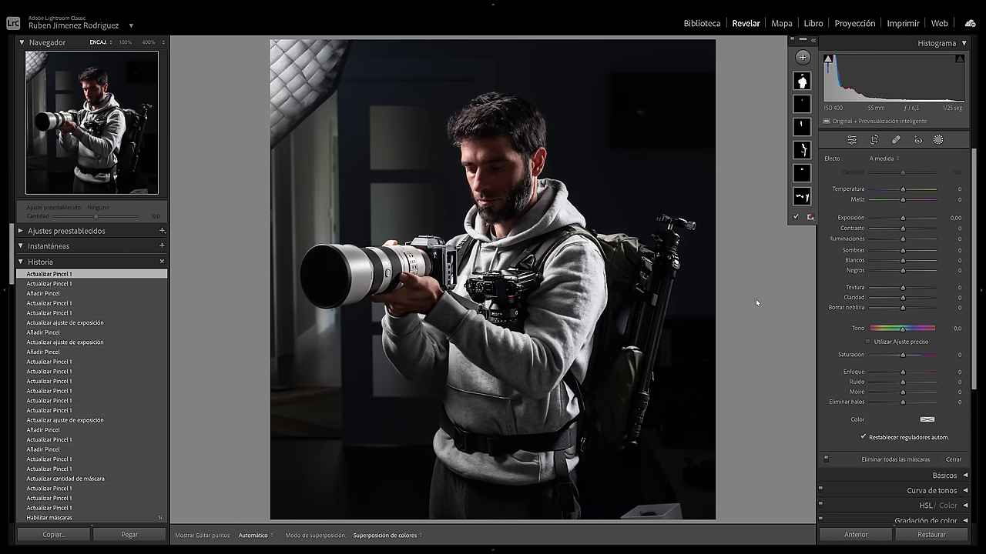
Leave masking and set the whole photo's Iluminaciones to −10 in the basic adjustments
left_click(852, 142)
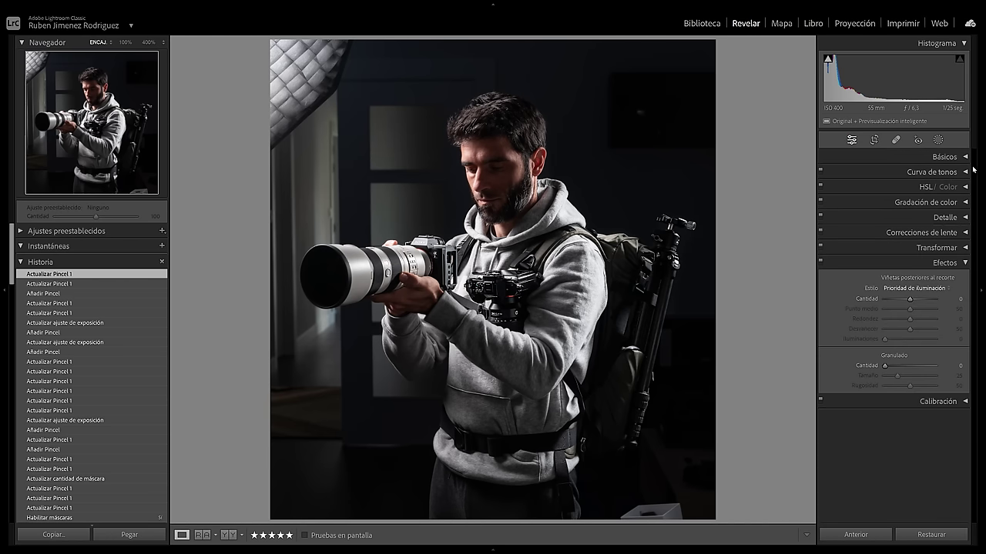
left_click(962, 158)
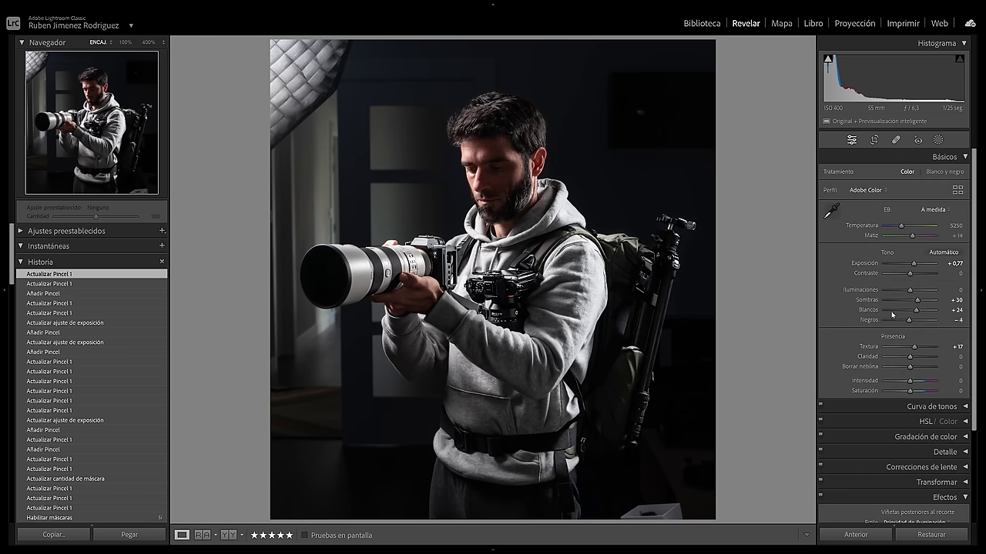
left_click_drag(910, 292, 906, 293)
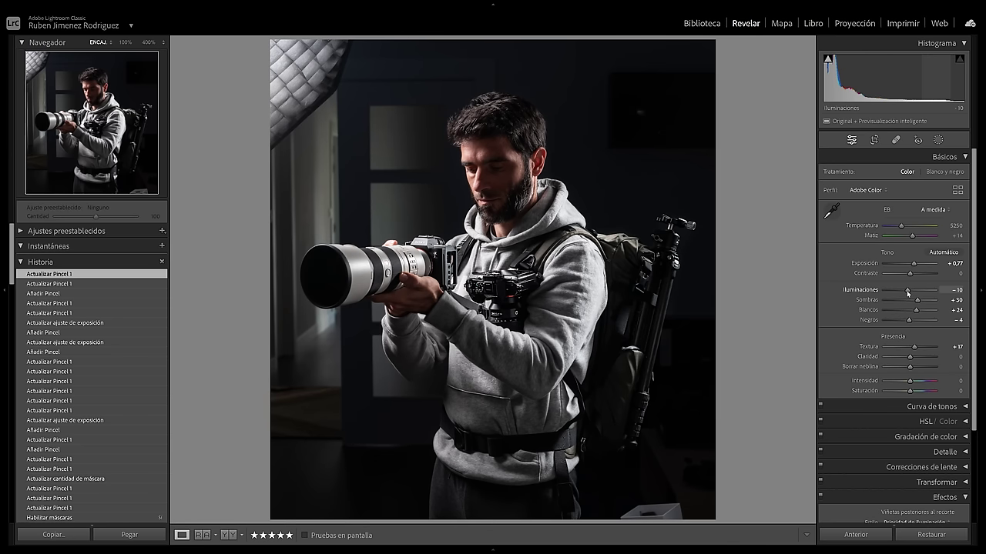
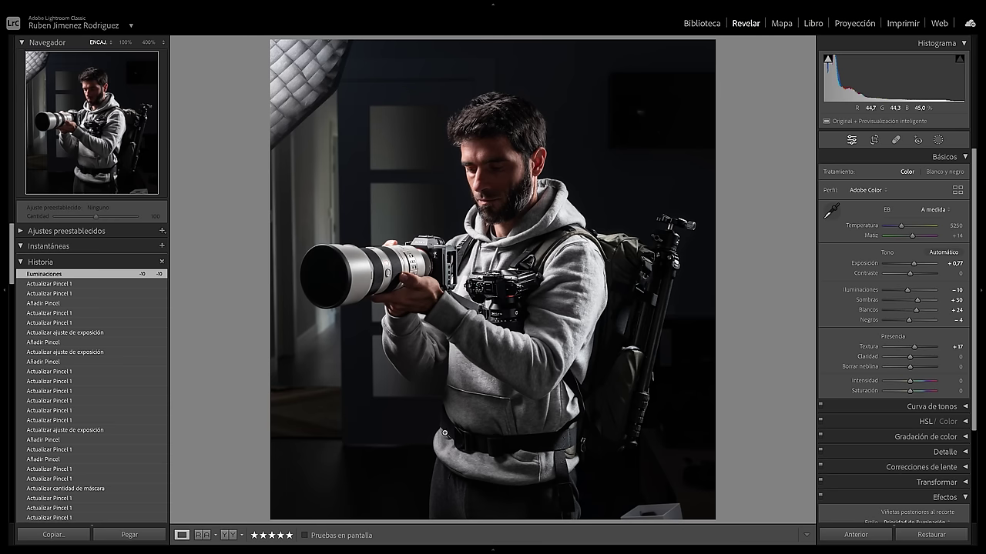
Switch to the river landscape photo _DSC2092-Pano.dng in the Curso Gratis Fotografía collection
mouse_move(500, 550)
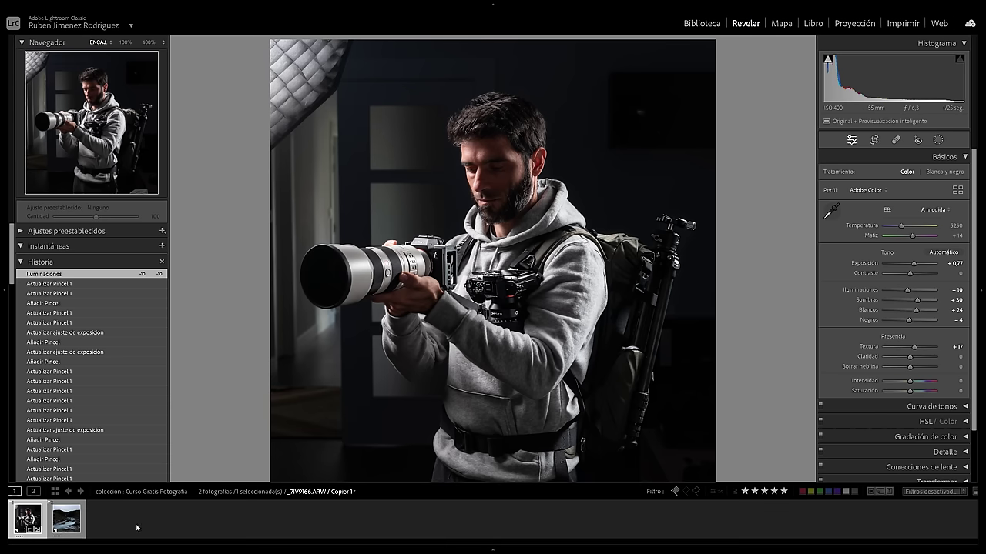
left_click(66, 521)
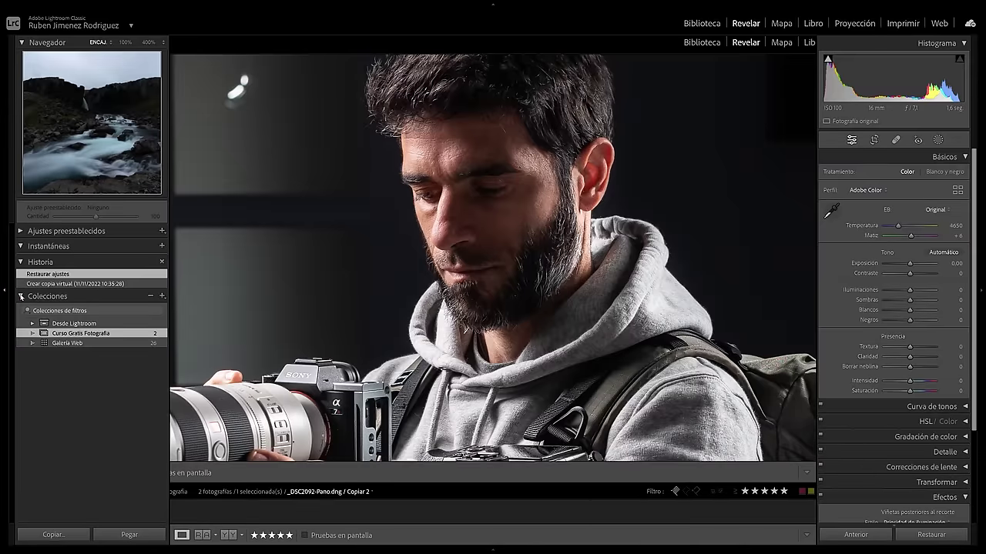
Hide the side panel beside the river landscape and set the photo's Exposición to +0,36
left_click(9, 291)
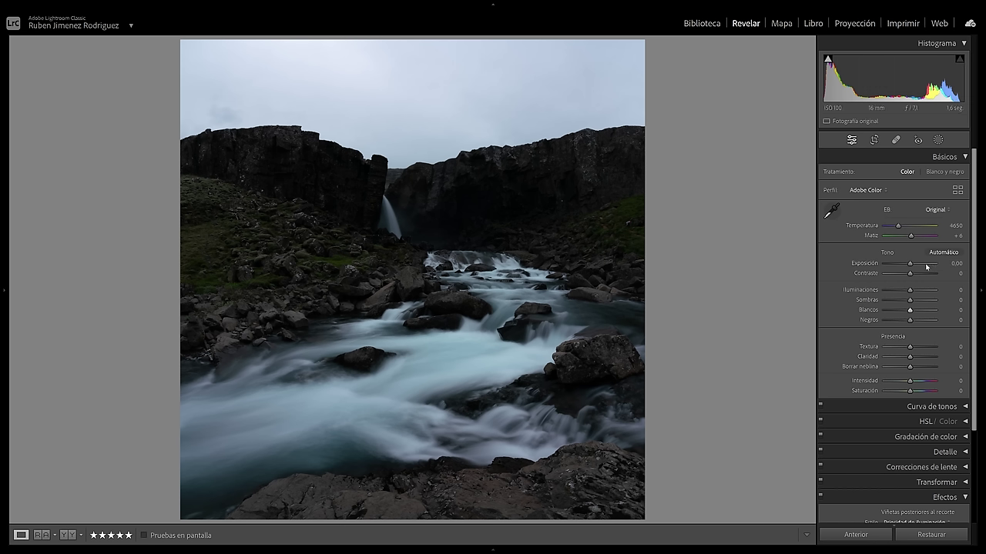
left_click_drag(910, 264, 912, 265)
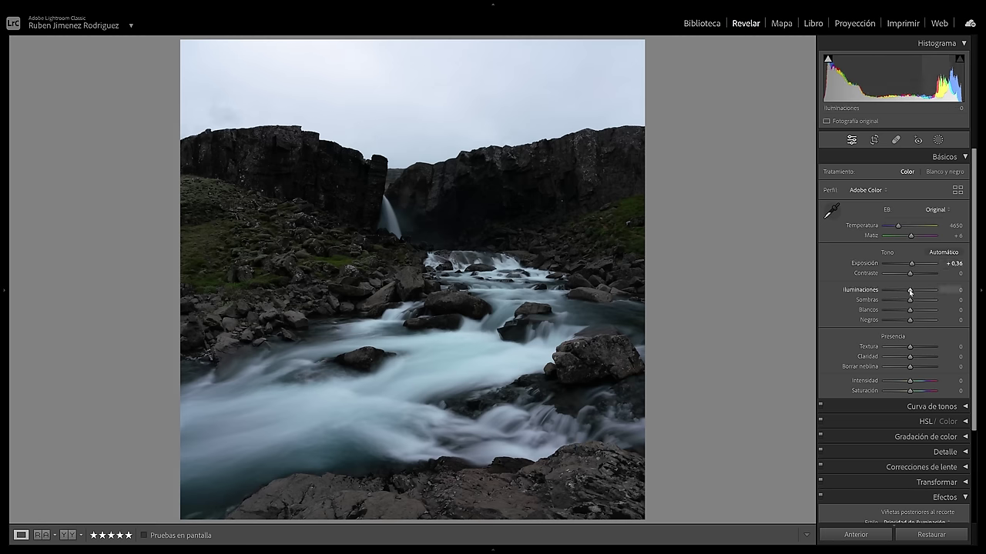
Try Iluminaciones −100, Sombras +100 and Contraste −100 on the landscape, and reset all three to 0
mouse_move(909, 291)
left_mouse_down()
mouse_move(875, 295)
mouse_move(893, 295)
left_mouse_up()
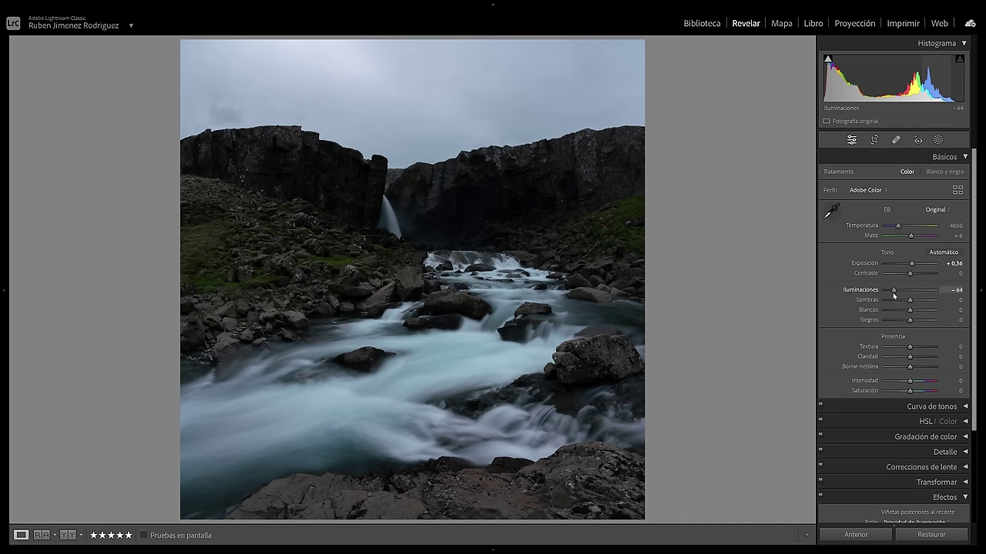
left_click_drag(893, 296, 862, 291)
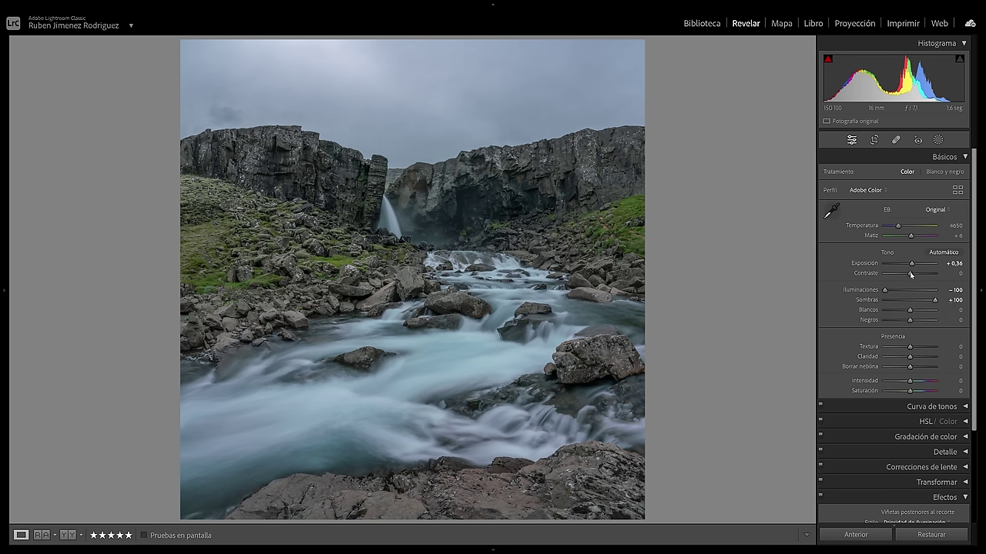
left_click_drag(909, 273, 871, 279)
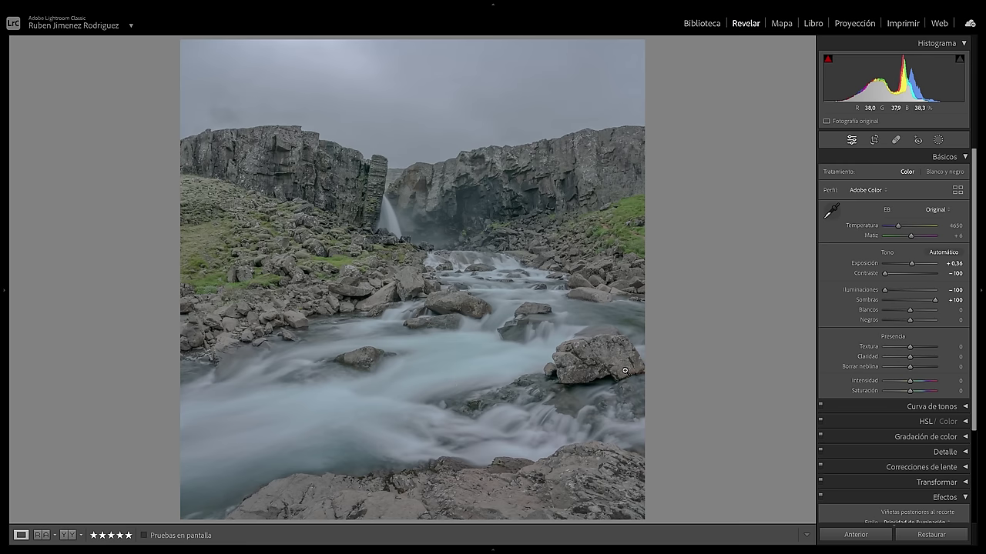
double_click(885, 275)
double_click(885, 290)
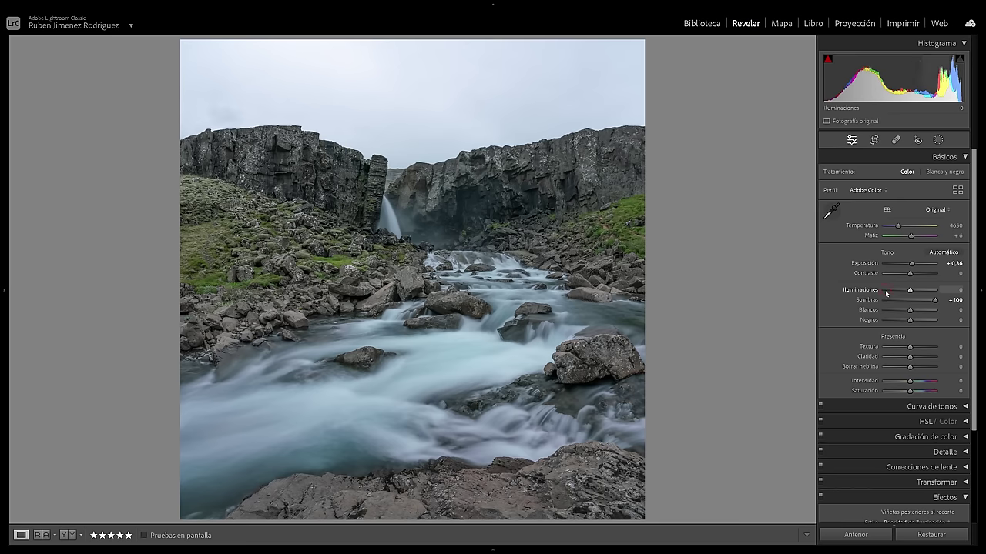
double_click(934, 301)
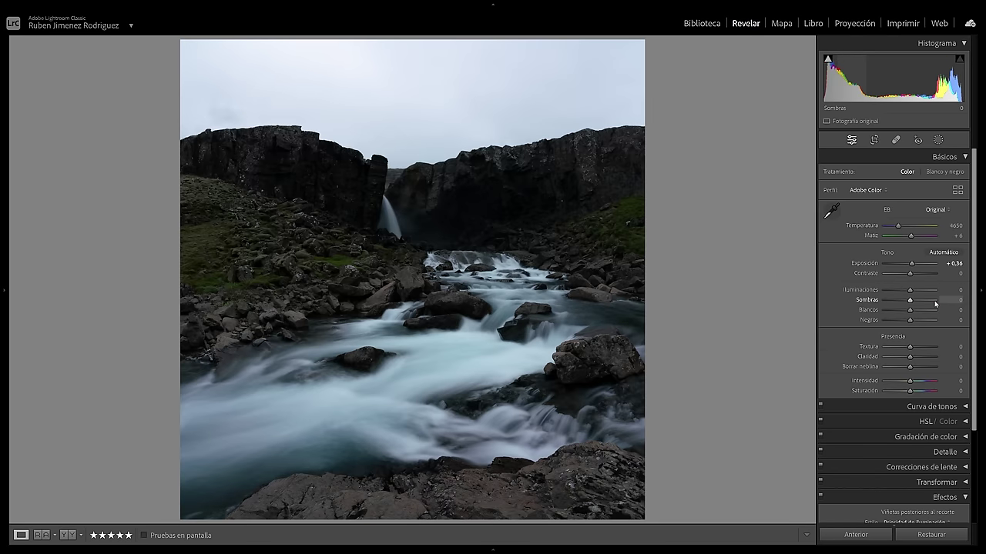
Set the landscape's Iluminaciones to +12, Sombras to +62, Blancos to +31 and Negros to −16
mouse_move(911, 301)
left_mouse_down()
mouse_move(929, 302)
mouse_move(900, 292)
mouse_move(915, 292)
mouse_move(909, 311)
mouse_move(919, 311)
left_mouse_up()
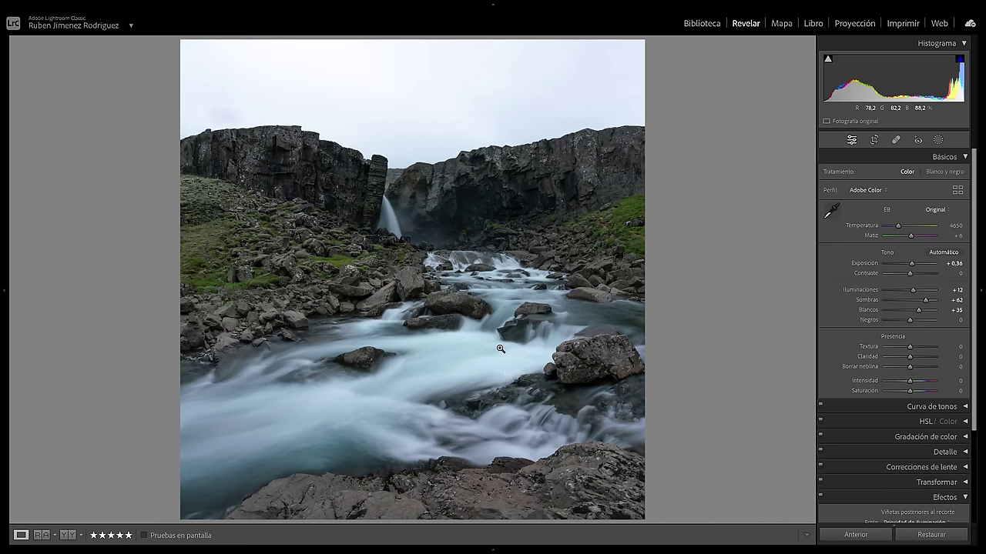
left_click_drag(918, 311, 906, 324)
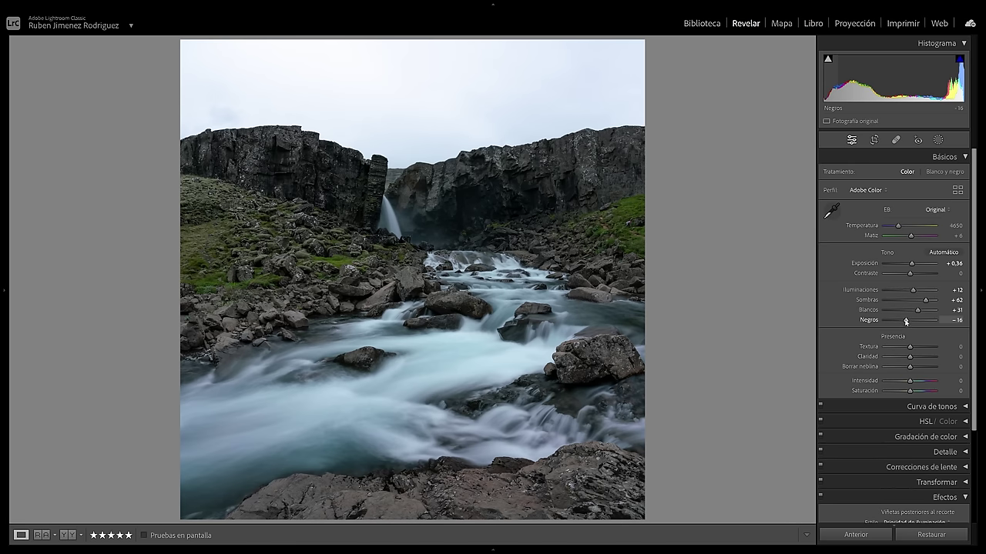
left_click_drag(906, 322, 906, 322)
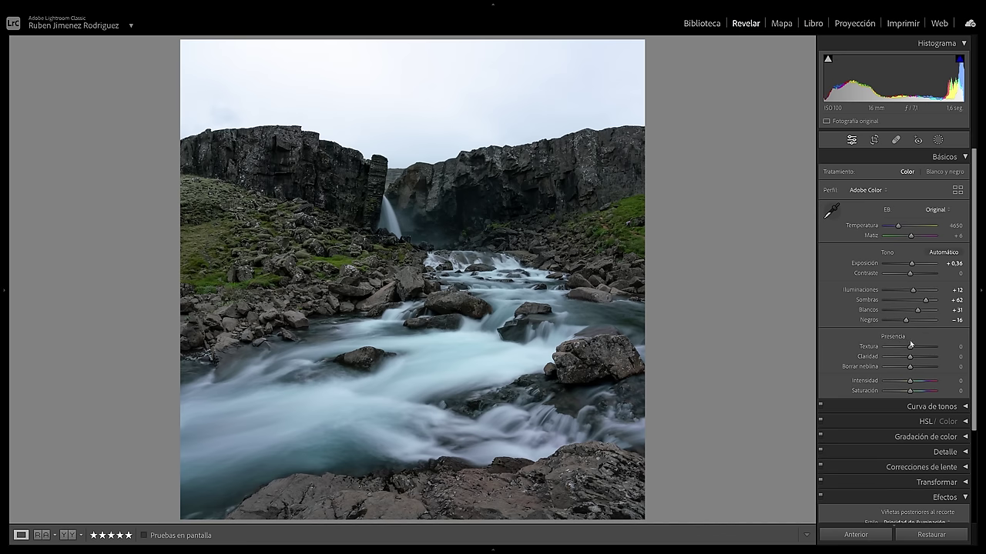
Set Textura to +26, checking the detail in the rocks around the river up close
left_click_drag(914, 348, 914, 349)
left_click(311, 260)
left_click_drag(359, 259, 660, 305)
left_click_drag(913, 348, 916, 348)
left_click_drag(558, 270, 640, 308)
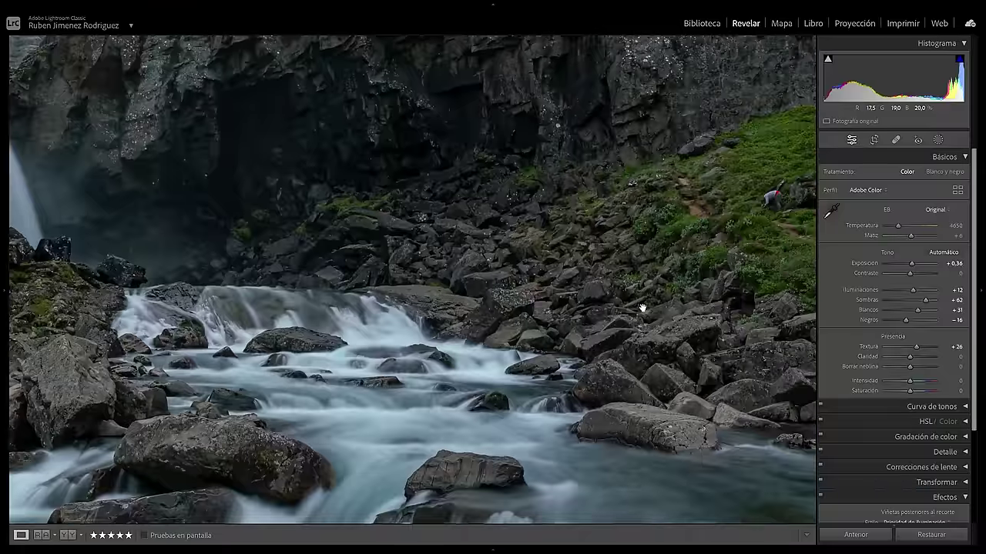
left_click(614, 296)
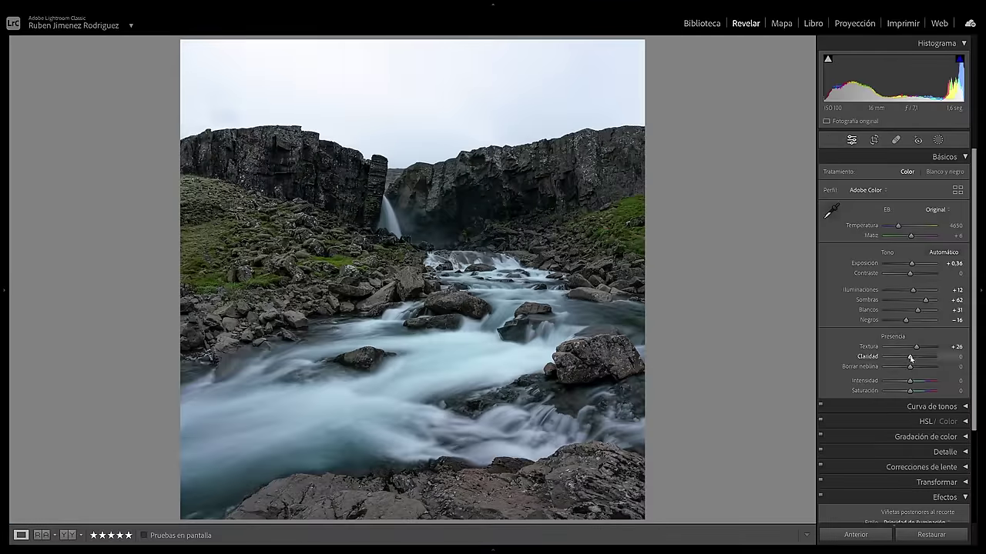
Set Claridad to +17 and Intensidad to −8, trying Borrar neblina and resetting it to 0
left_click_drag(910, 358, 944, 359)
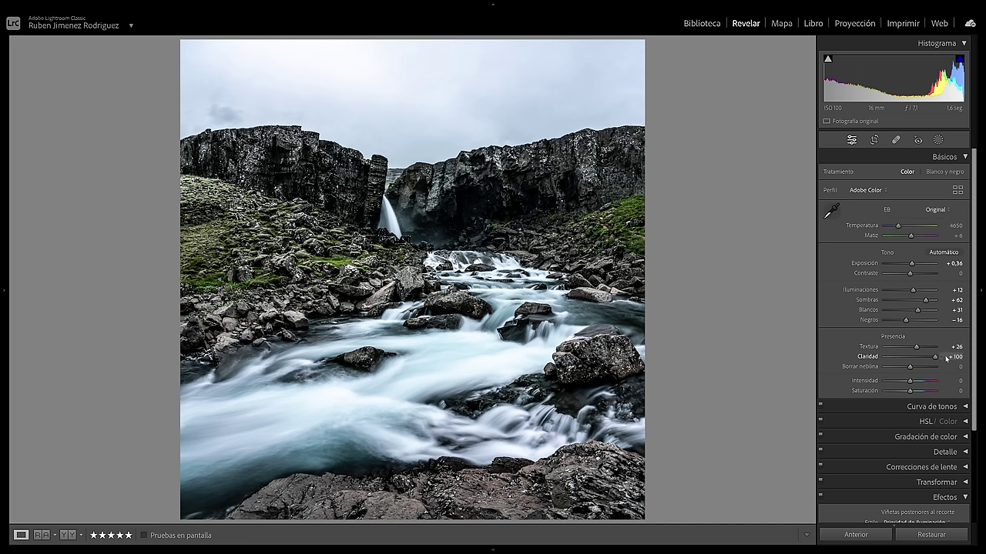
left_click_drag(940, 359, 914, 359)
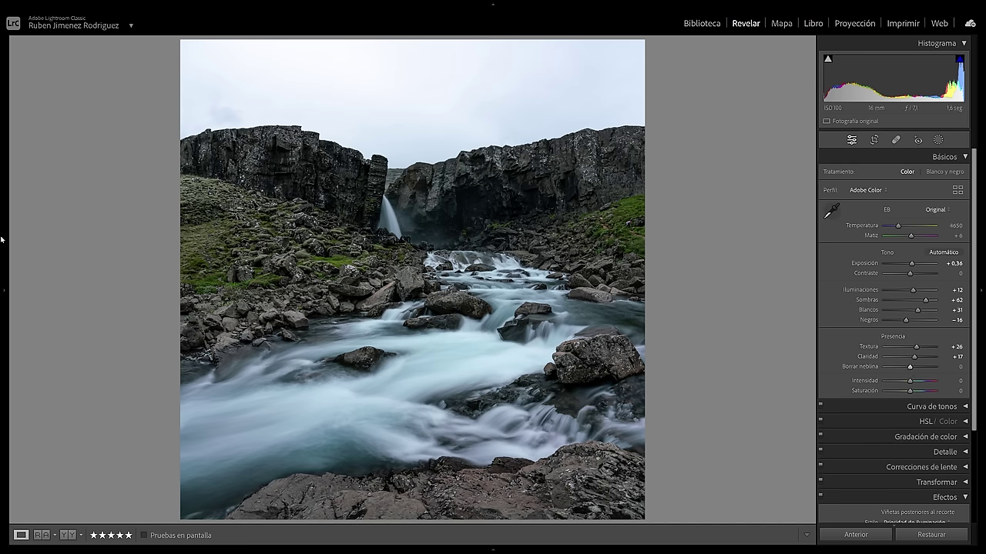
mouse_move(910, 369)
left_mouse_down()
mouse_move(895, 369)
mouse_move(929, 370)
left_mouse_up()
double_click(929, 368)
left_click_drag(911, 382, 909, 389)
Try Primario azul with Tono −55 and Saturación −59 in Calibración, and compare the photo with and without the calibration
scroll(834, 360, "down", 4)
left_click(926, 379)
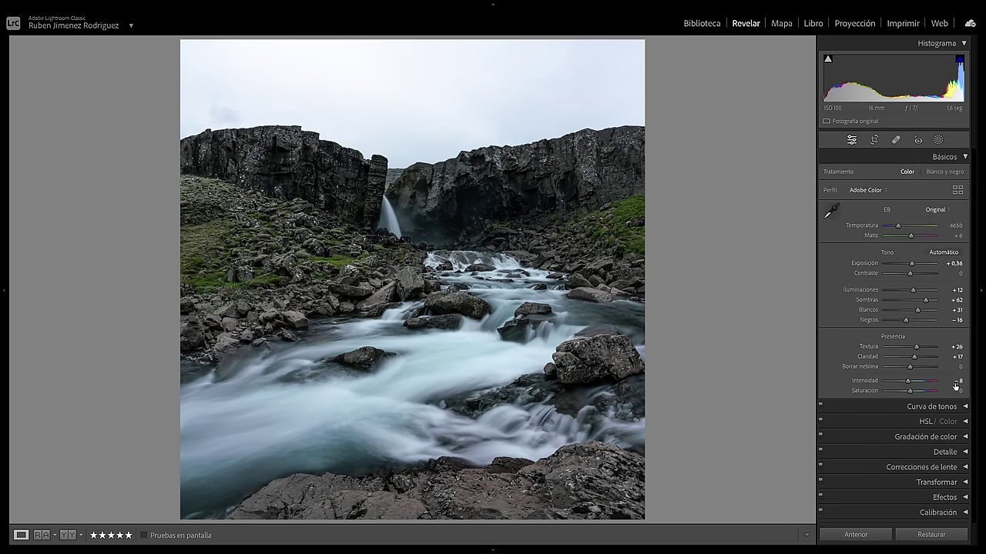
left_click(951, 510)
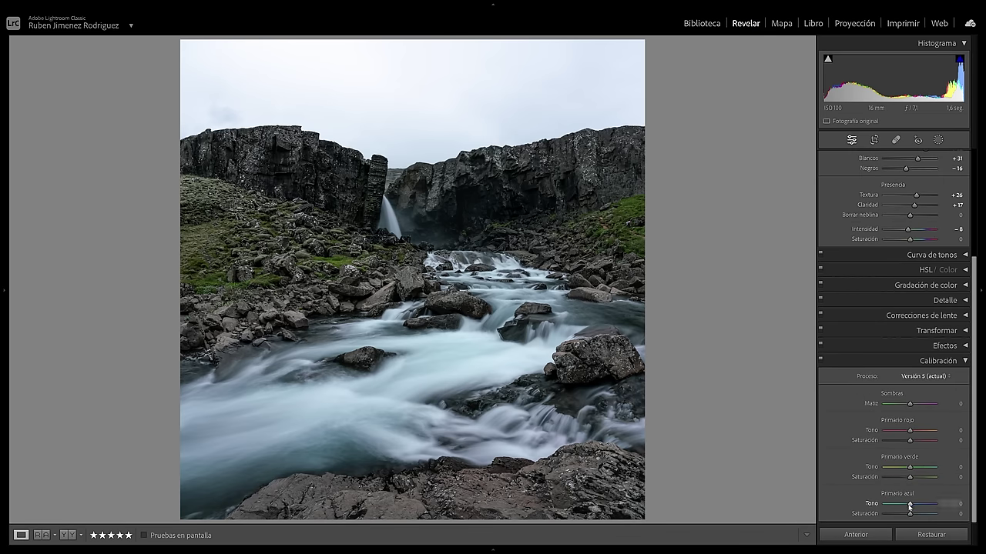
left_click_drag(911, 506, 895, 507)
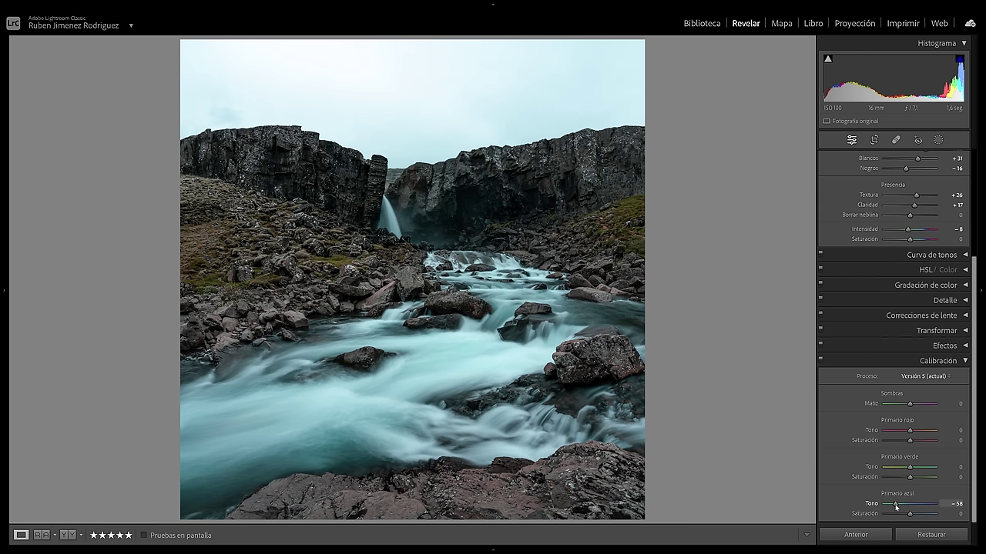
mouse_move(895, 506)
left_mouse_down()
mouse_move(908, 515)
mouse_move(895, 518)
left_mouse_up()
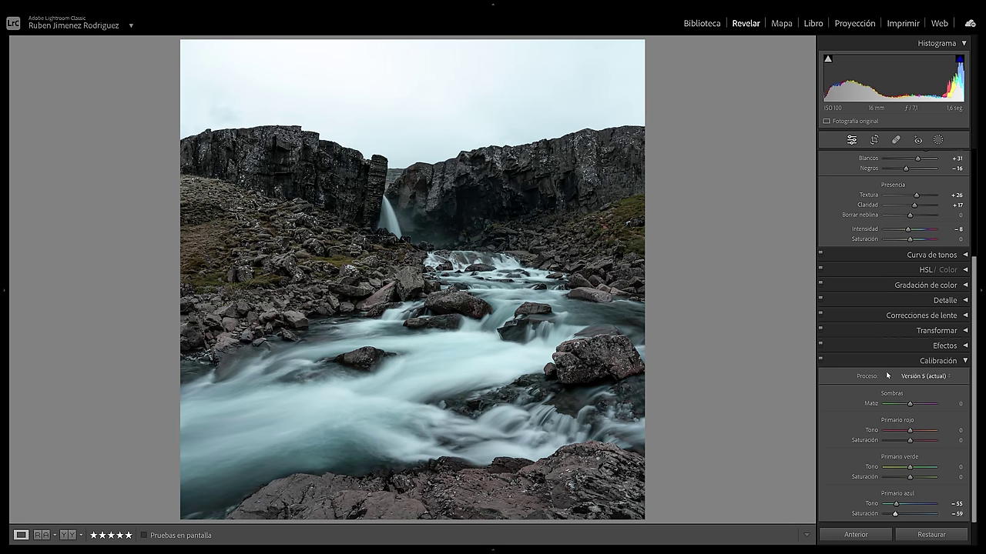
left_click(821, 362)
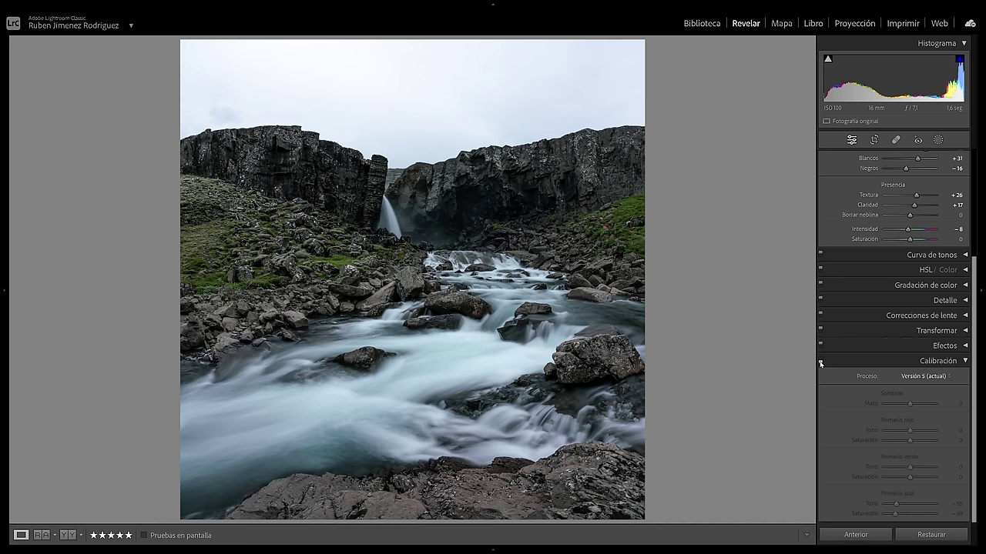
left_click(821, 362)
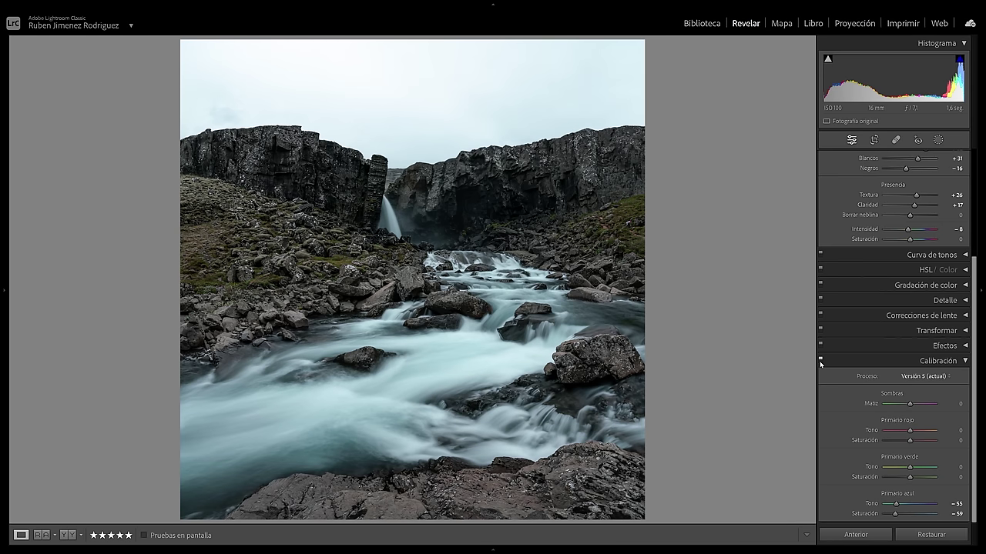
Soften the Primario azul calibration to Tono −27 and Saturación −41
double_click(895, 514)
left_click_drag(896, 504, 903, 506)
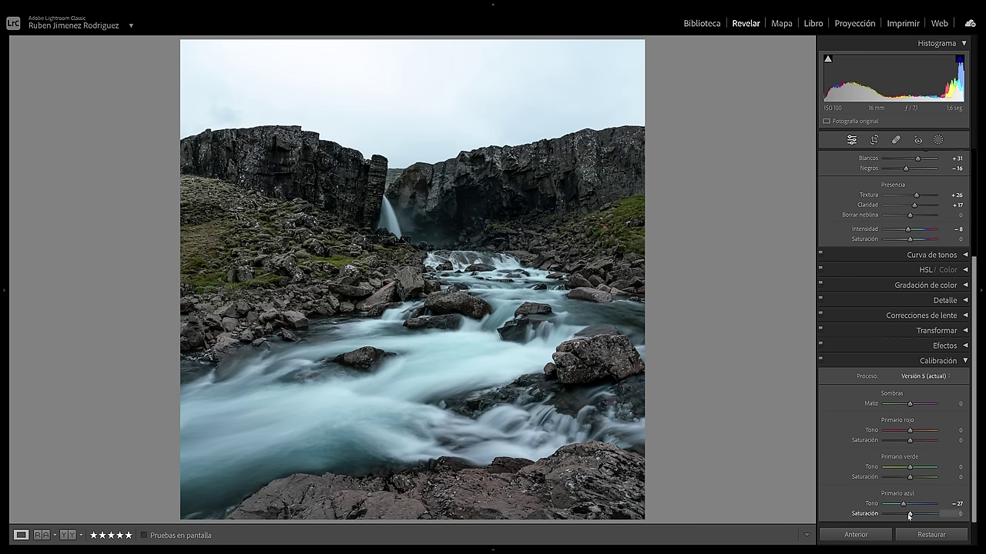
left_click_drag(910, 516, 900, 518)
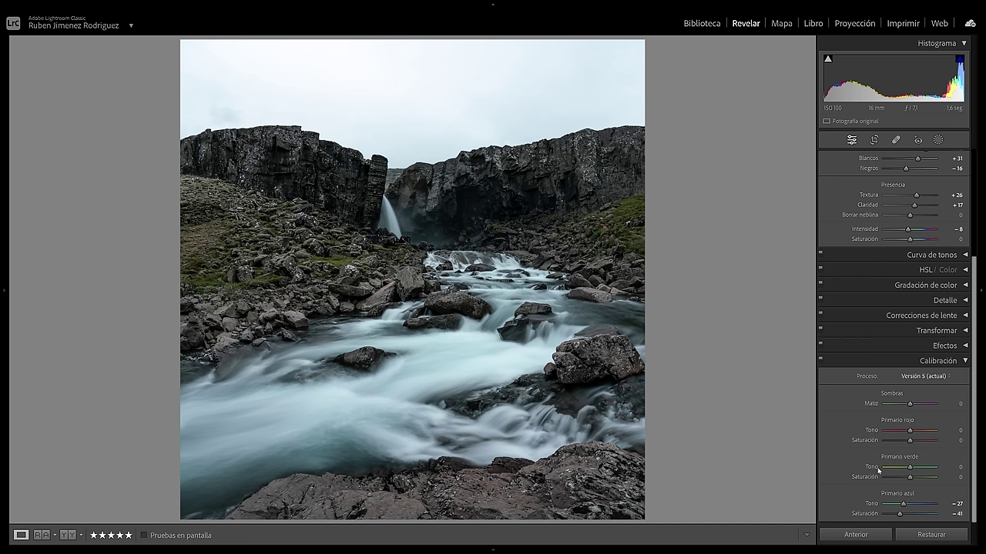
Raise the Primario verde Tono slightly above 0 and close the calibration settings
left_click_drag(911, 467, 916, 467)
double_click(915, 467)
mouse_move(911, 468)
left_mouse_down()
mouse_move(892, 467)
mouse_move(934, 467)
mouse_move(916, 467)
left_mouse_up()
left_click(963, 362)
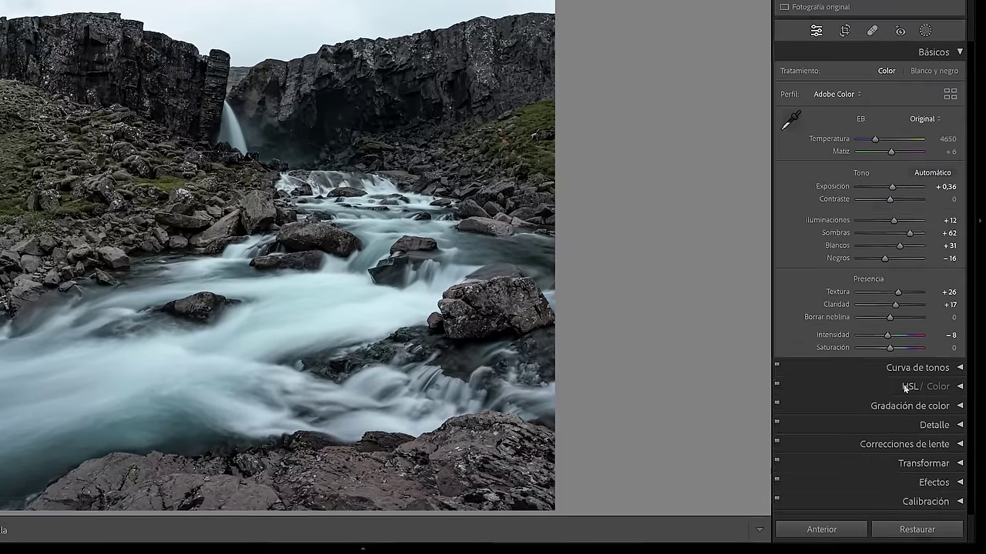
Set the HSL saturation of Azul to −32 and lower the photo's overall Intensidad slightly
left_click(923, 420)
scroll(824, 332, "down", 2)
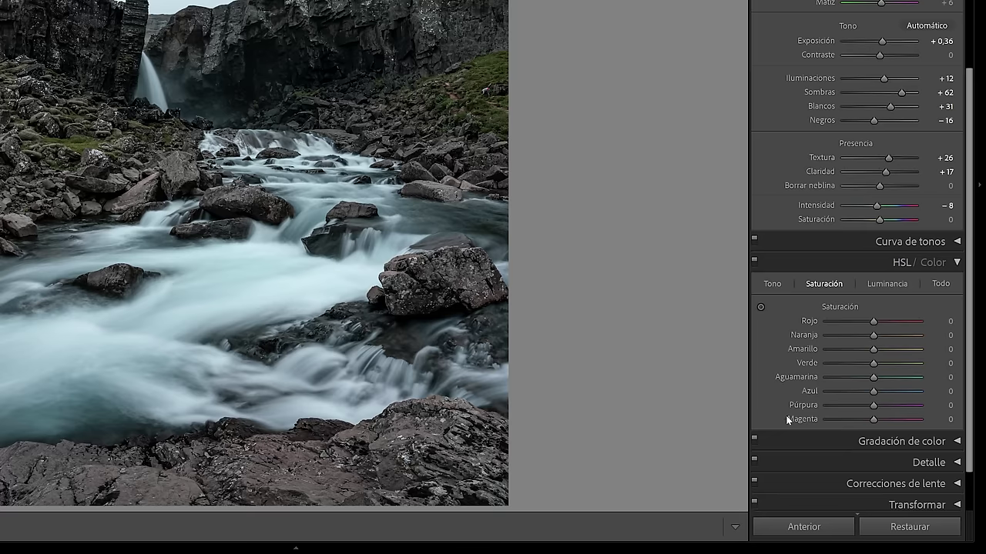
left_click_drag(873, 391, 895, 442)
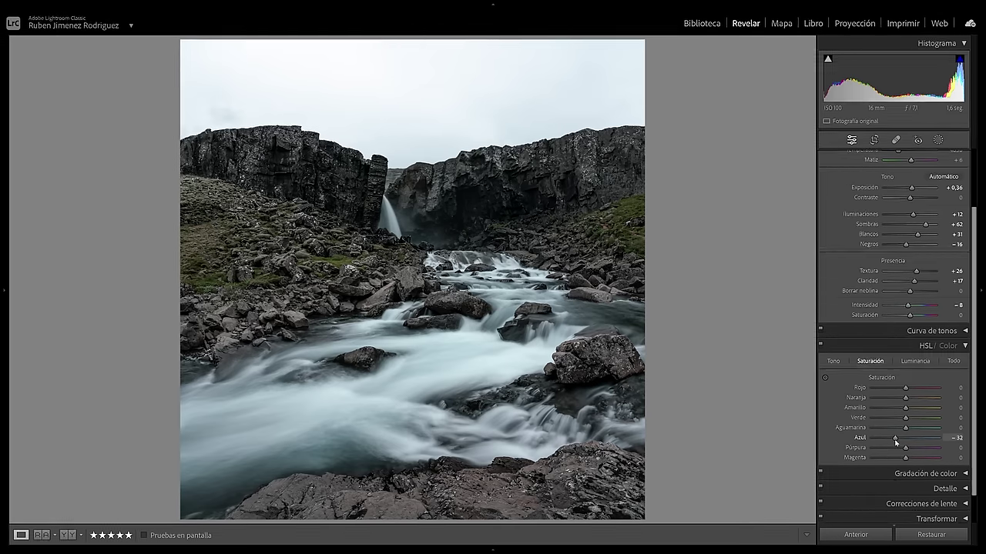
scroll(830, 394, "up", 3)
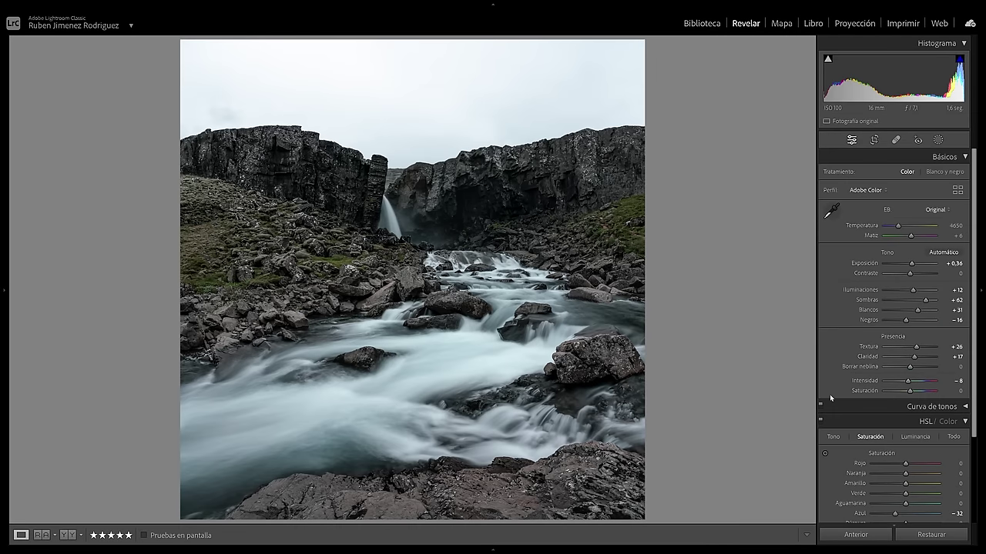
left_click_drag(908, 381, 906, 382)
Mask the sky automatically and set its Exposición to −0,70, Textura to 27 and Claridad to 48
left_click(938, 140)
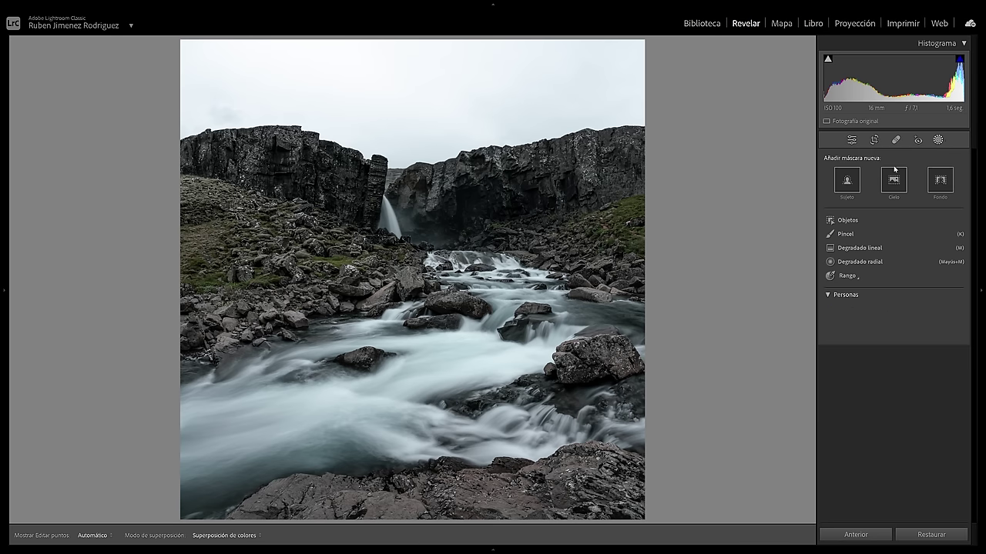
left_click(894, 181)
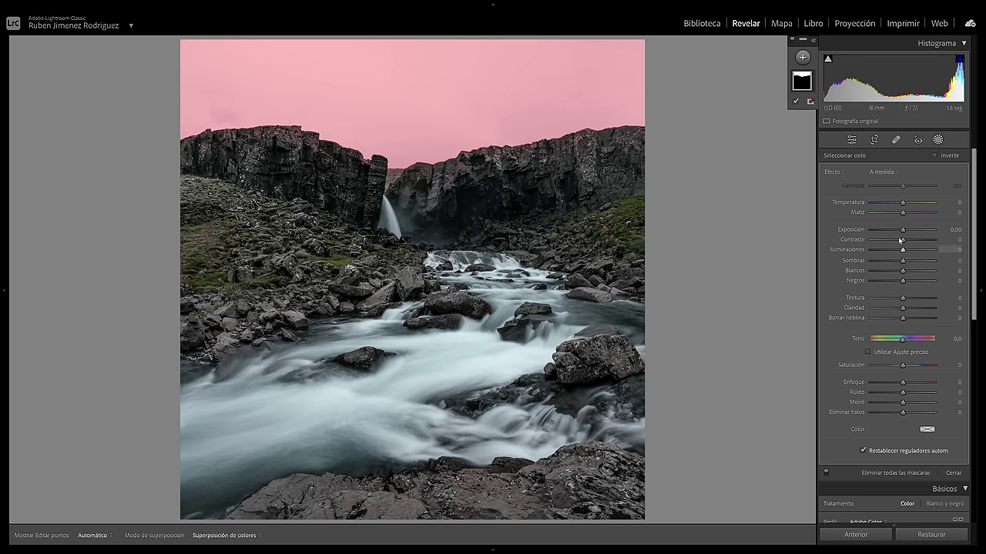
left_click_drag(902, 230, 896, 231)
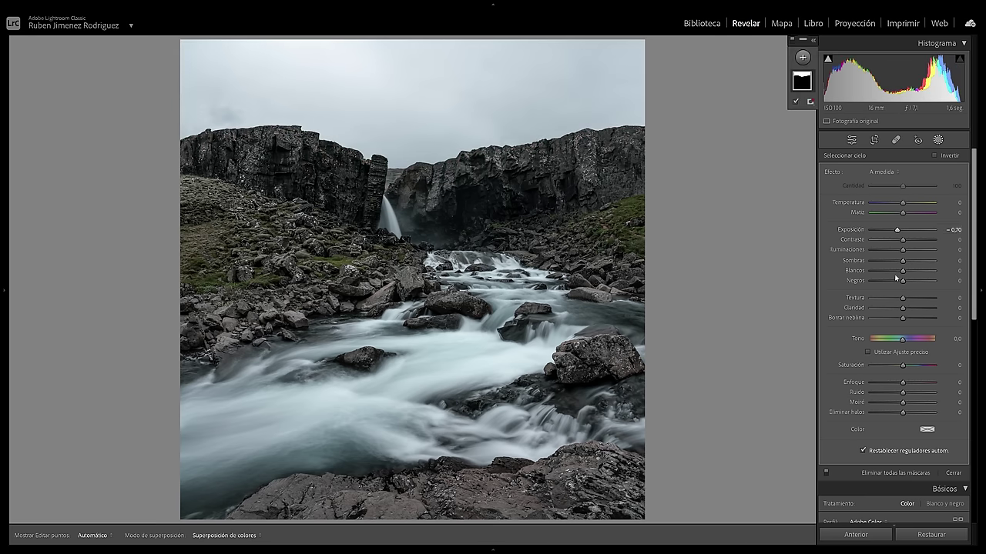
mouse_move(905, 309)
left_mouse_down()
mouse_move(947, 305)
mouse_move(919, 308)
left_mouse_up()
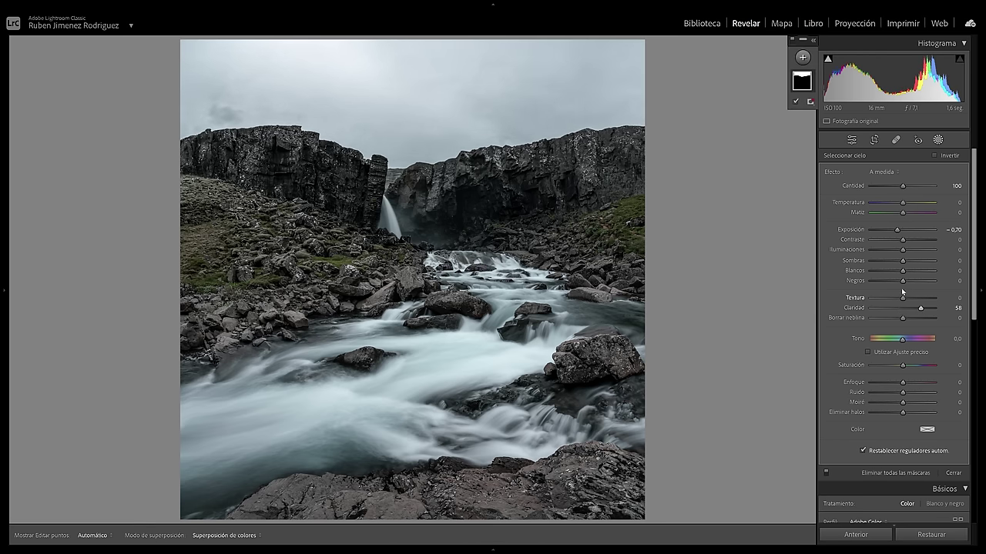
left_click_drag(924, 298, 911, 302)
left_click_drag(920, 309, 915, 311)
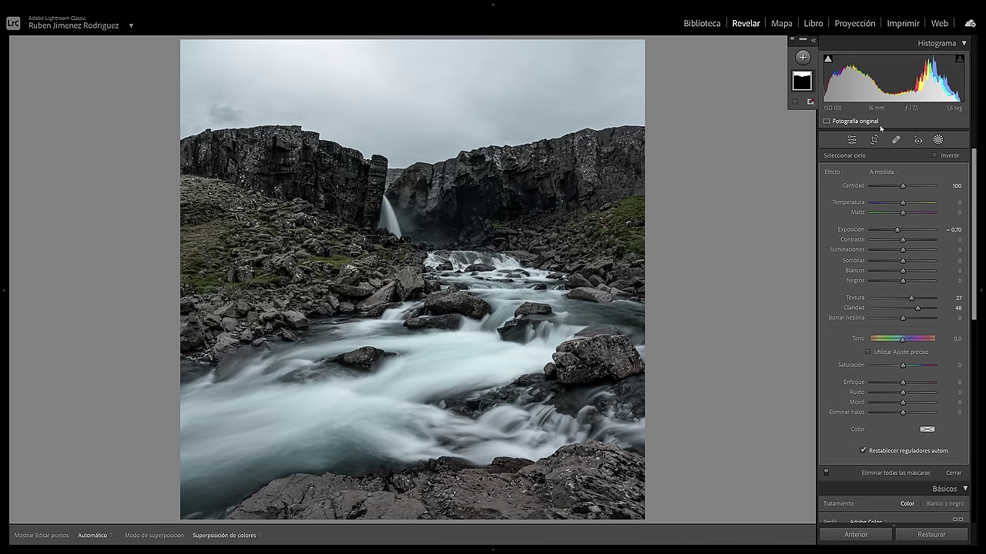
Add a linear gradient mask over the foreground rocks, tilted to follow the river's edge
left_click(938, 141)
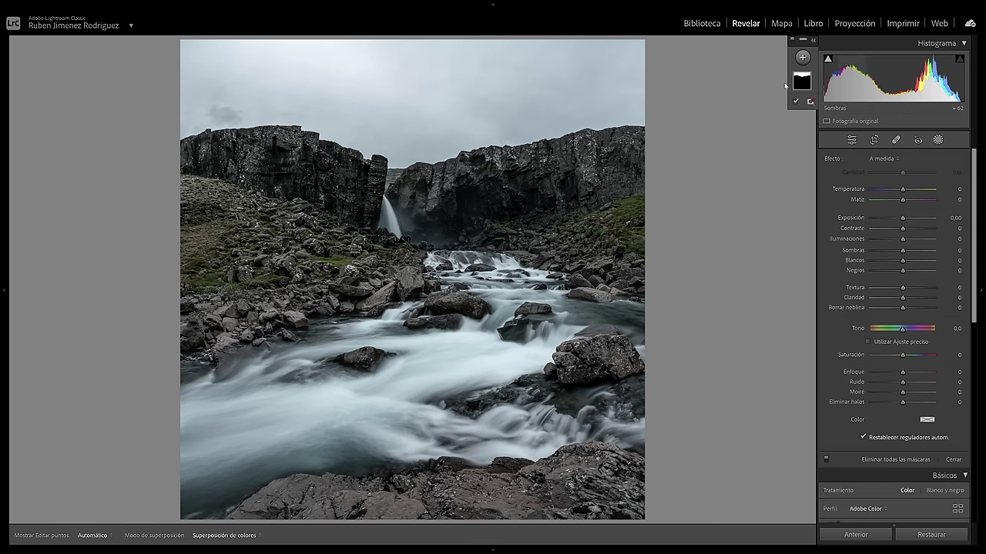
left_click(802, 58)
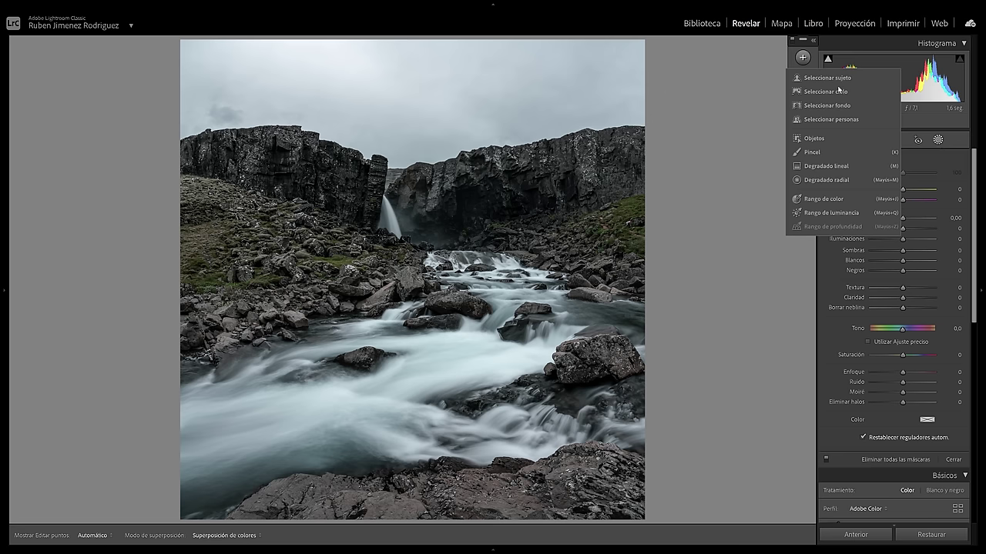
left_click(832, 168)
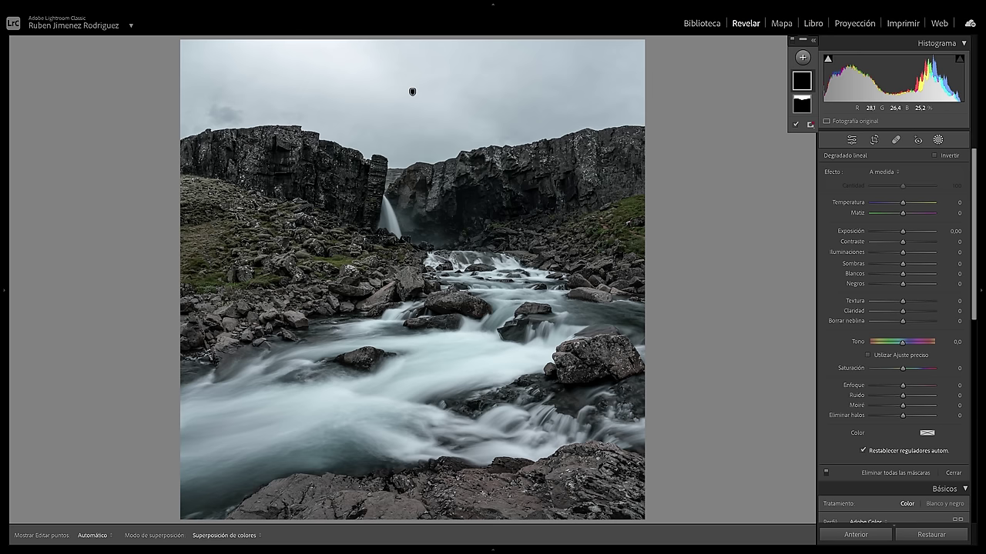
left_click_drag(484, 503, 562, 482)
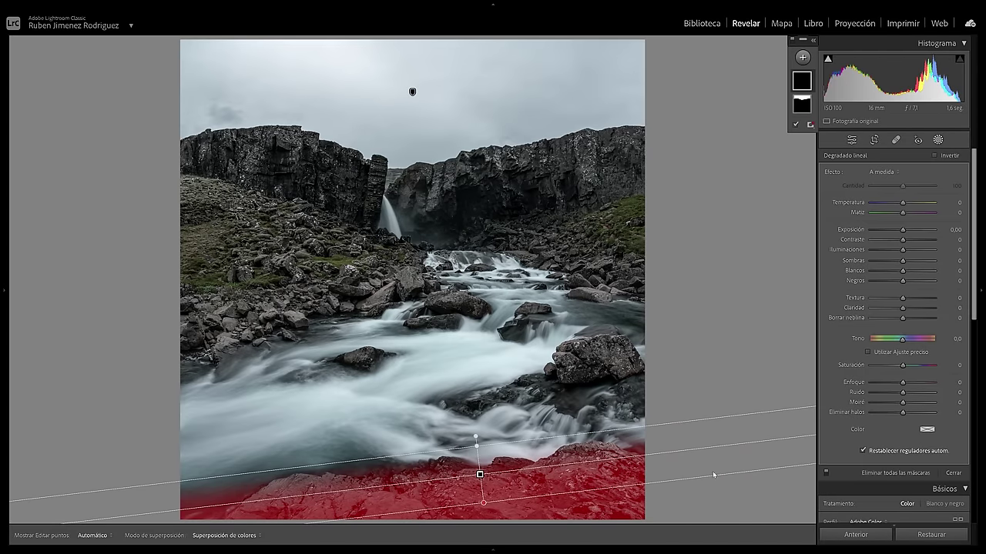
Shift the foreground gradient slightly lower over the rocks and set its Exposición to −1,13, Textura to 27 and Negros to −13
left_click_drag(902, 233, 898, 229)
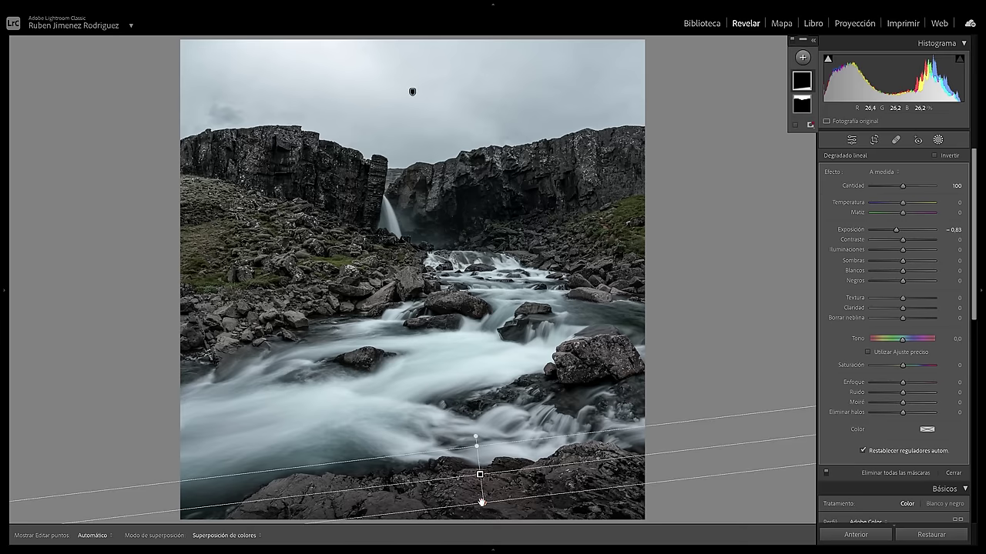
left_click_drag(479, 475, 485, 478)
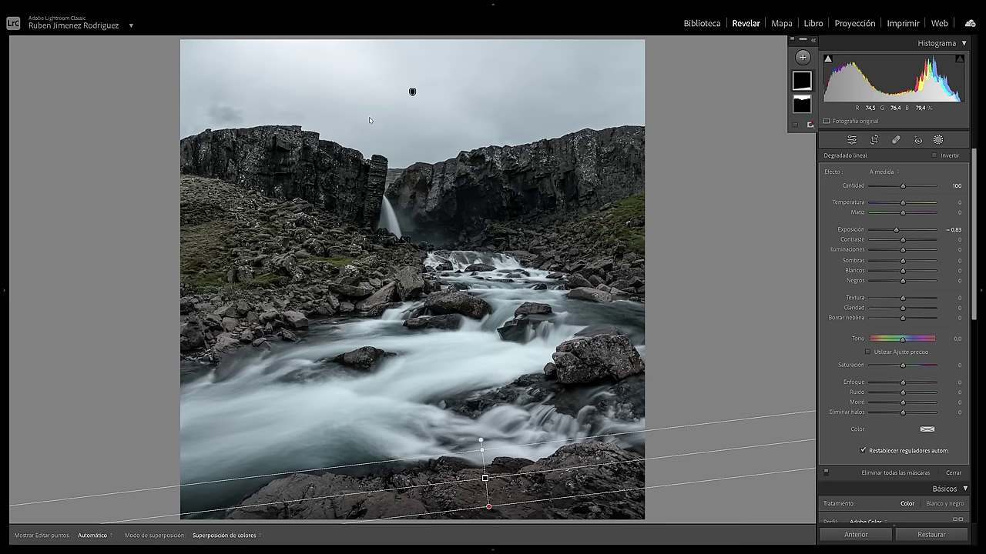
left_click_drag(489, 507, 491, 513)
left_click_drag(486, 478, 489, 482)
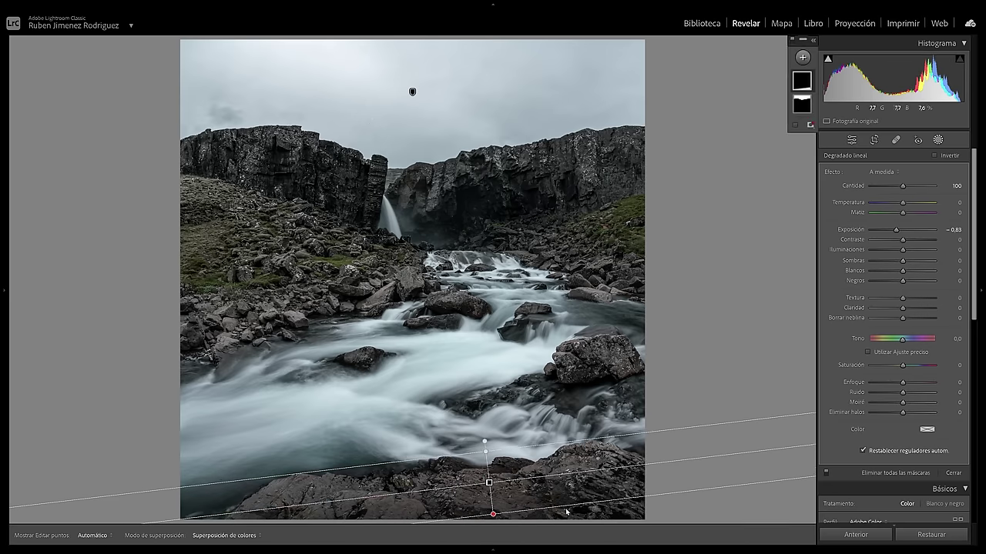
left_click_drag(895, 230, 893, 229)
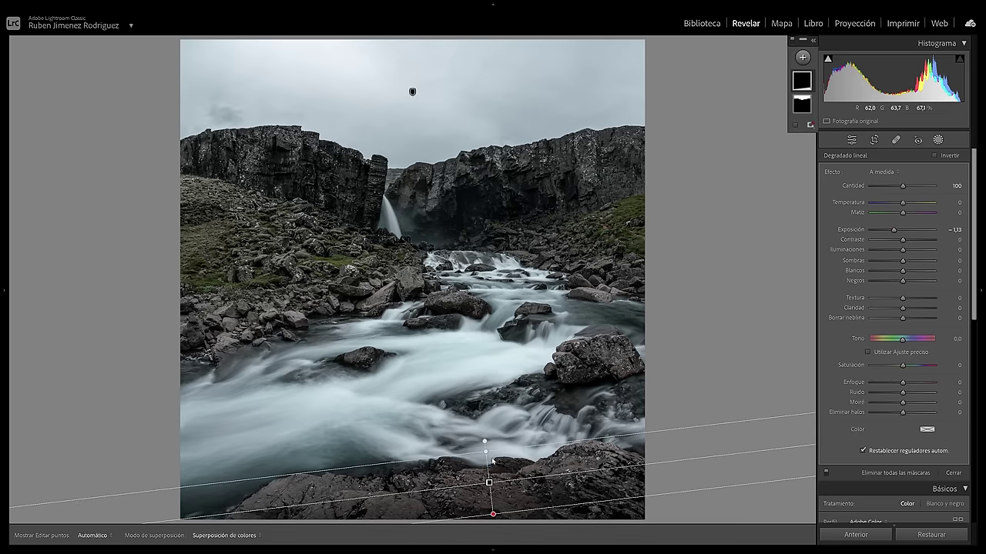
left_click_drag(341, 504, 406, 479)
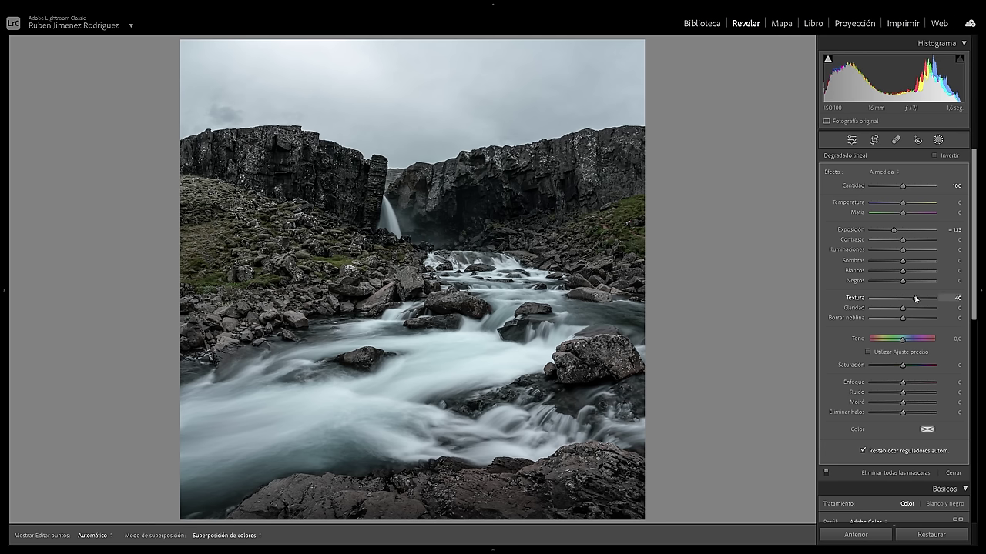
left_click_drag(903, 281, 897, 282)
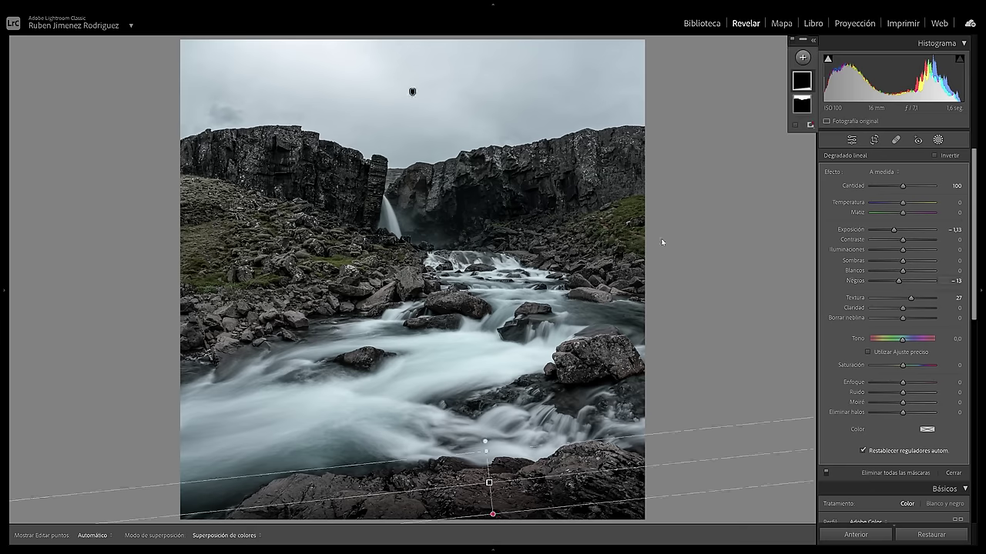
Add a tilted linear gradient mask over the upper-right sky and cliff with Exposición −0,41
left_click(803, 57)
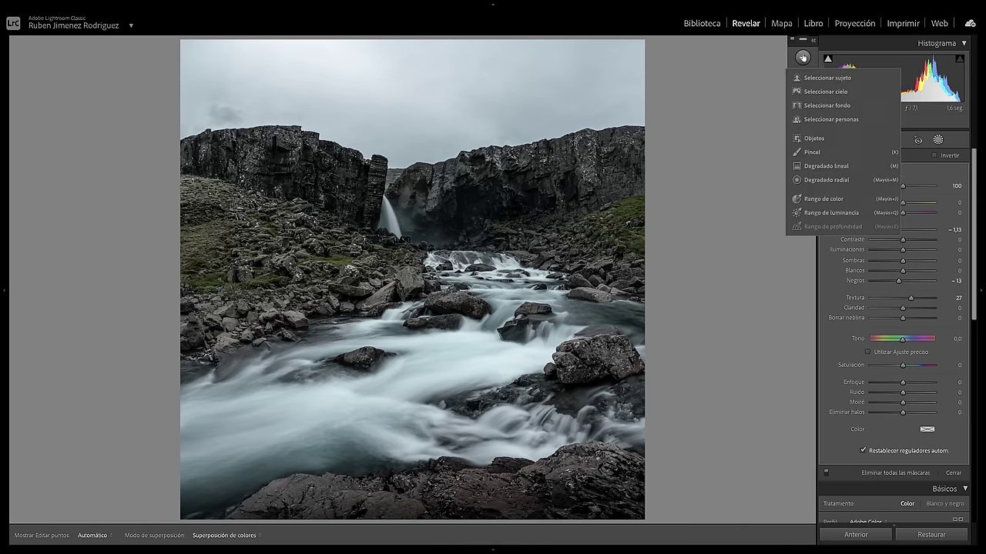
left_click(822, 165)
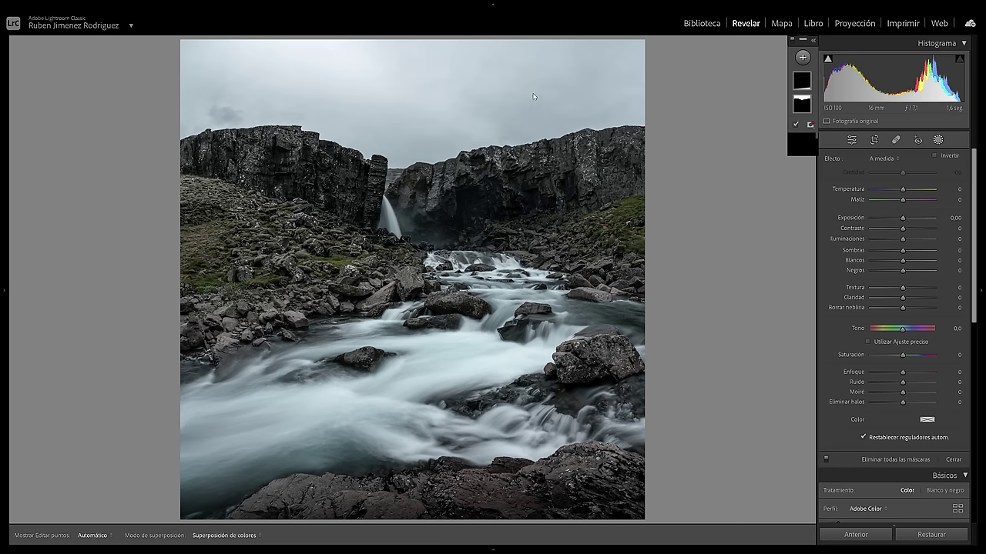
mouse_move(543, 59)
left_mouse_down()
mouse_move(535, 99)
mouse_move(516, 120)
left_mouse_up()
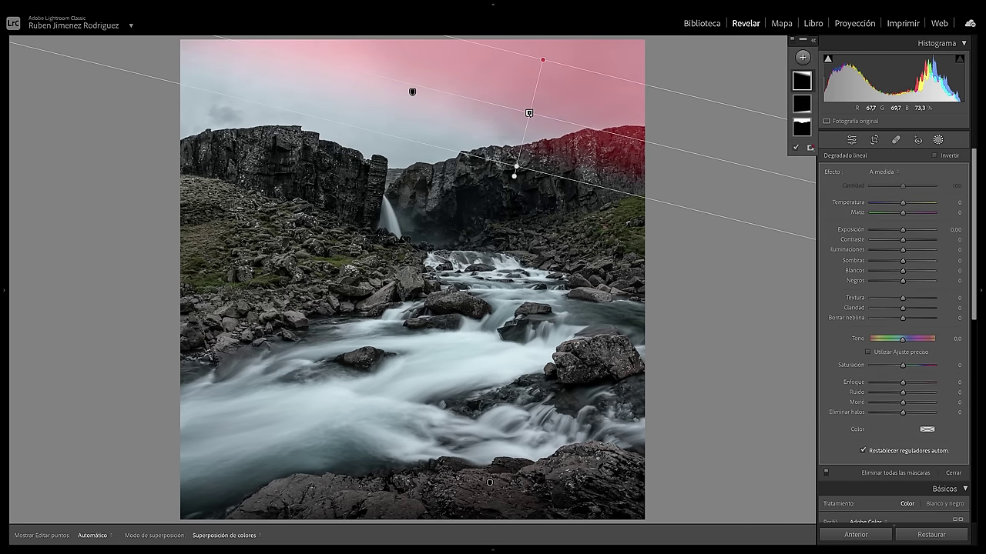
left_click_drag(528, 113, 552, 91)
left_click_drag(902, 229, 901, 231)
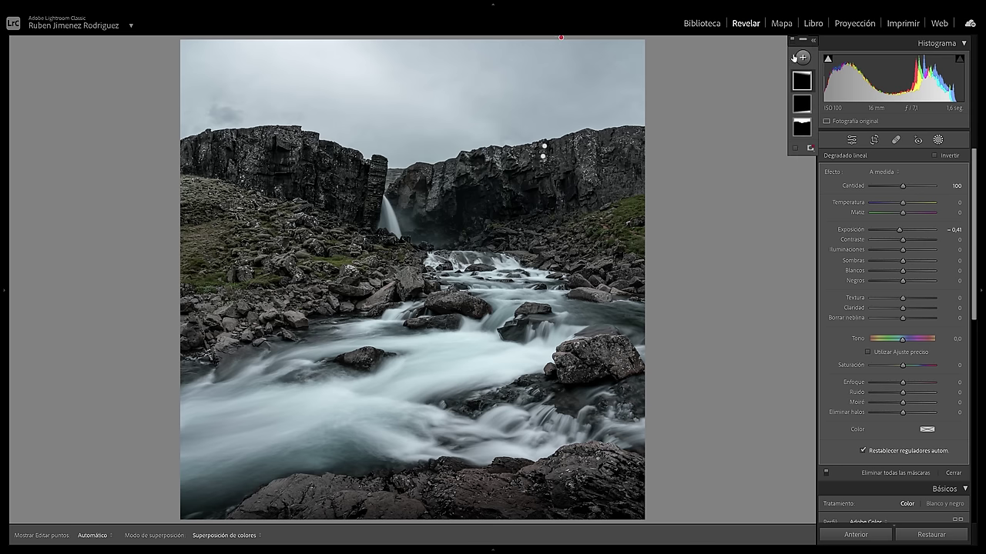
Add a large, rotated radial gradient mask covering the upper-left sky and the left cliff
left_click(802, 57)
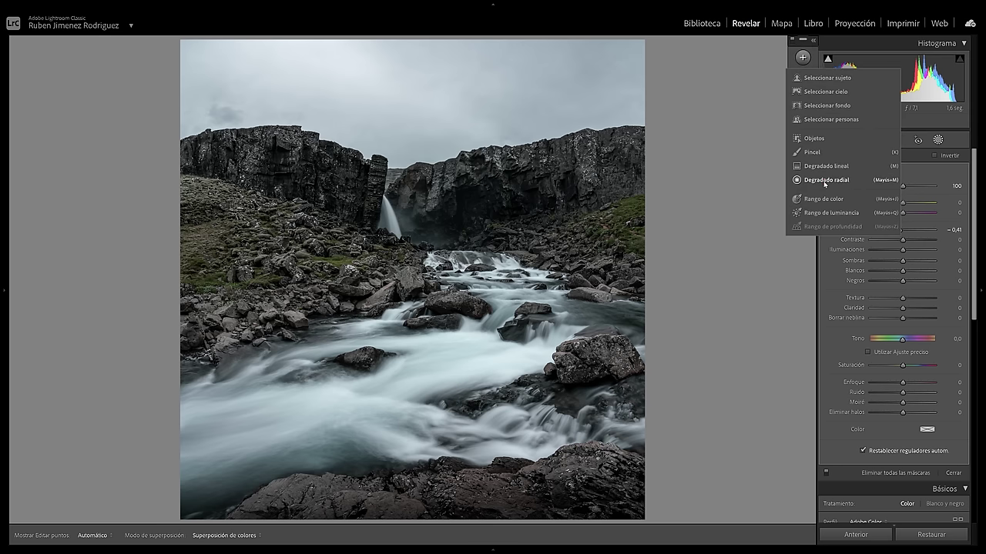
key("Escape")
key("shift+m")
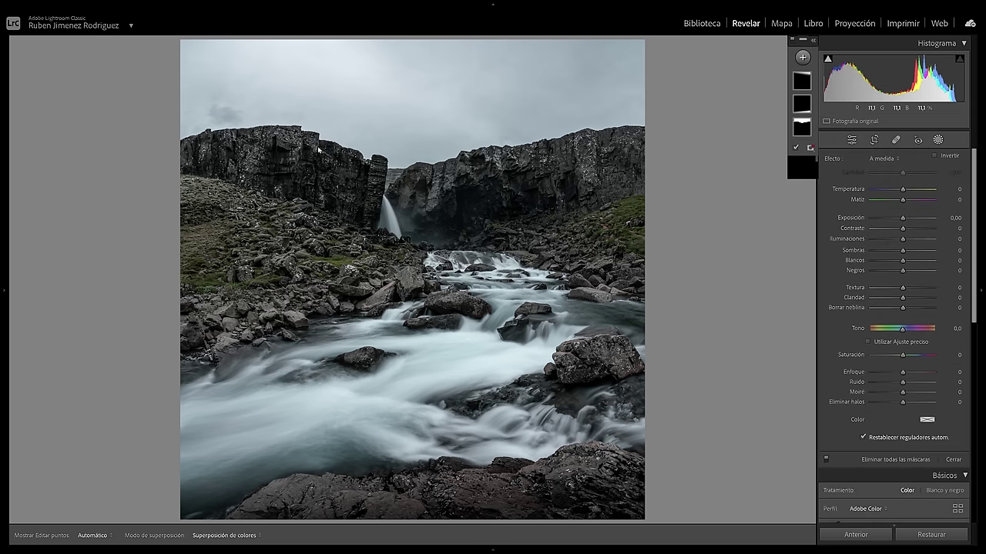
left_click_drag(318, 151, 423, 216)
left_click_drag(318, 147, 275, 91)
left_click_drag(229, 175, 218, 194)
left_click_drag(406, 163, 411, 165)
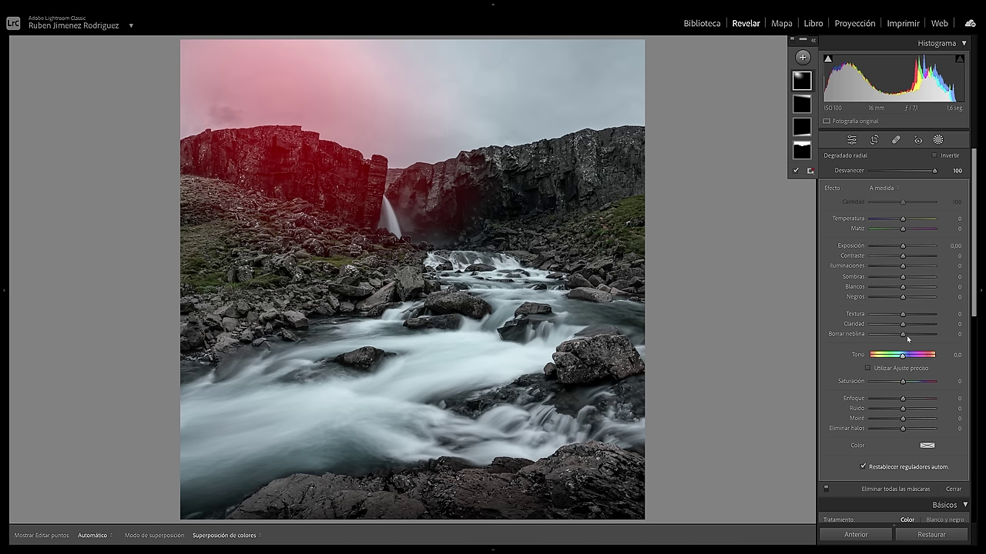
Enlarge the radial gradient farther into the upper-left corner and set Borrar neblina to −33, Temperatura to 39 and Exposición to 0,38
left_click_drag(902, 334, 893, 335)
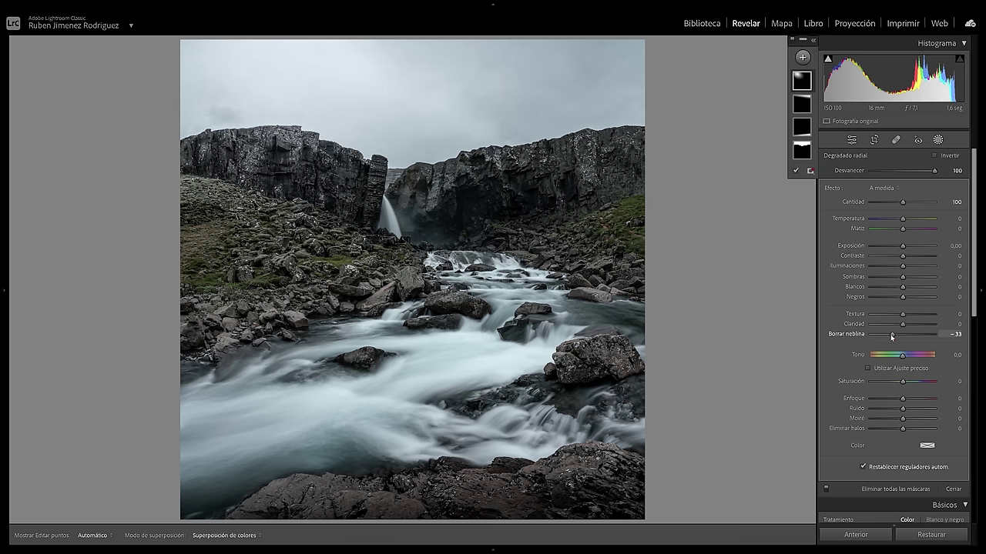
left_click_drag(272, 92, 241, 66)
left_click_drag(399, 154, 437, 173)
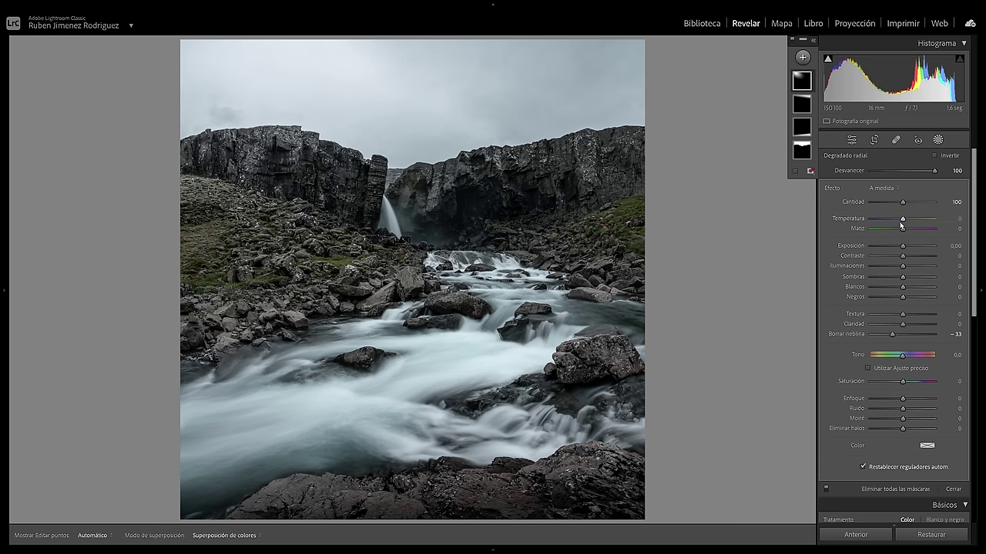
left_click_drag(903, 220, 919, 221)
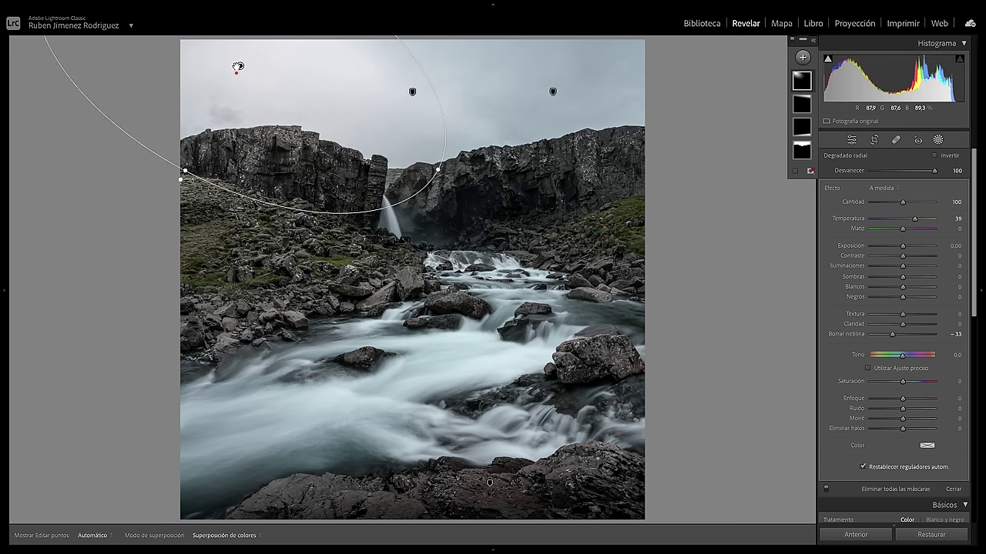
left_click_drag(903, 246, 906, 247)
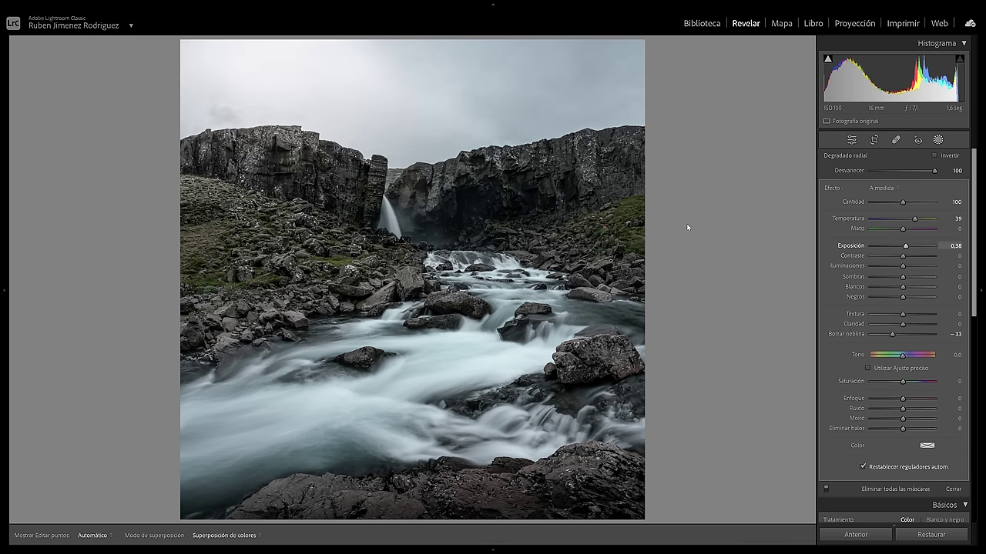
Check the mask overlays and subtract a luminance range from 0/0 to 76/76 from the radial mask, keeping only the bright sky
key("o")
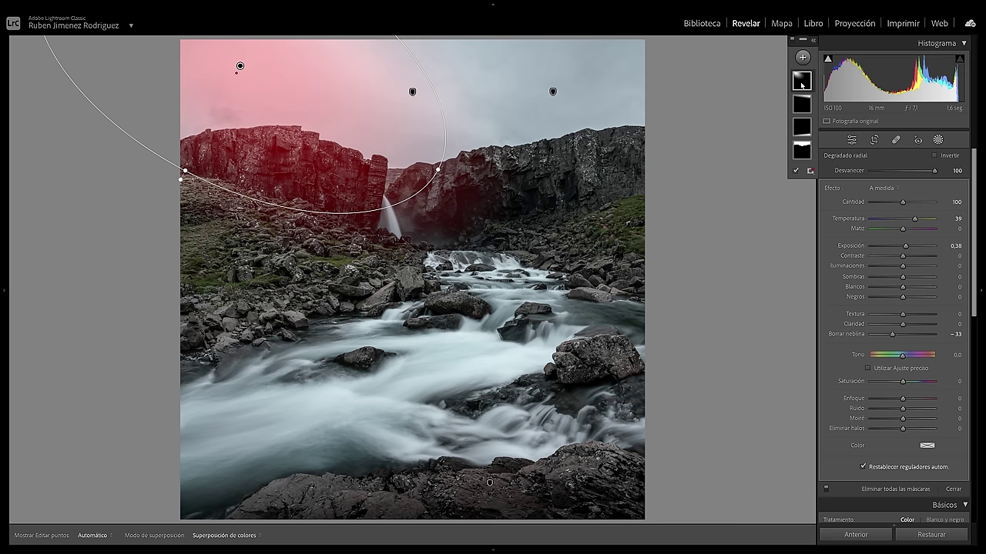
left_click(802, 82)
left_click(805, 129)
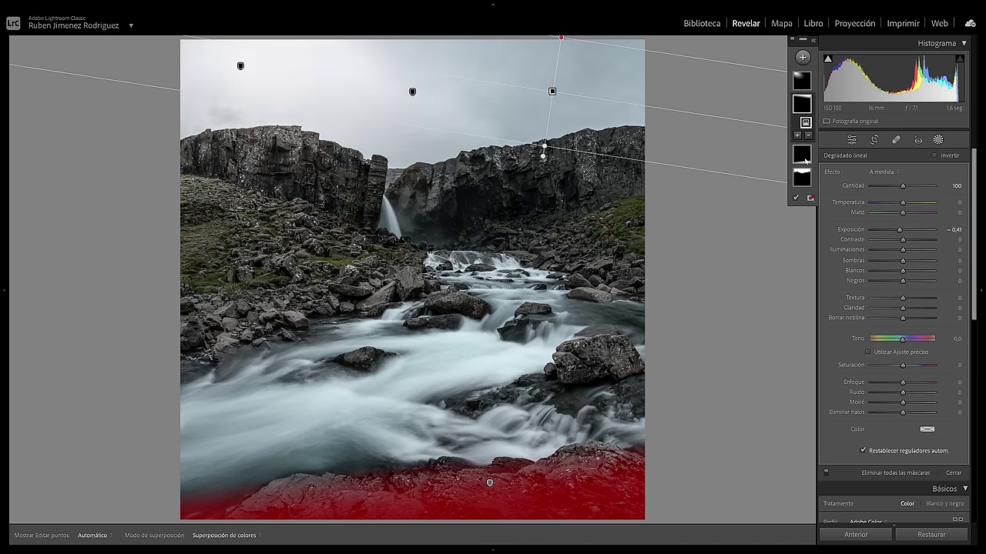
left_click(800, 81)
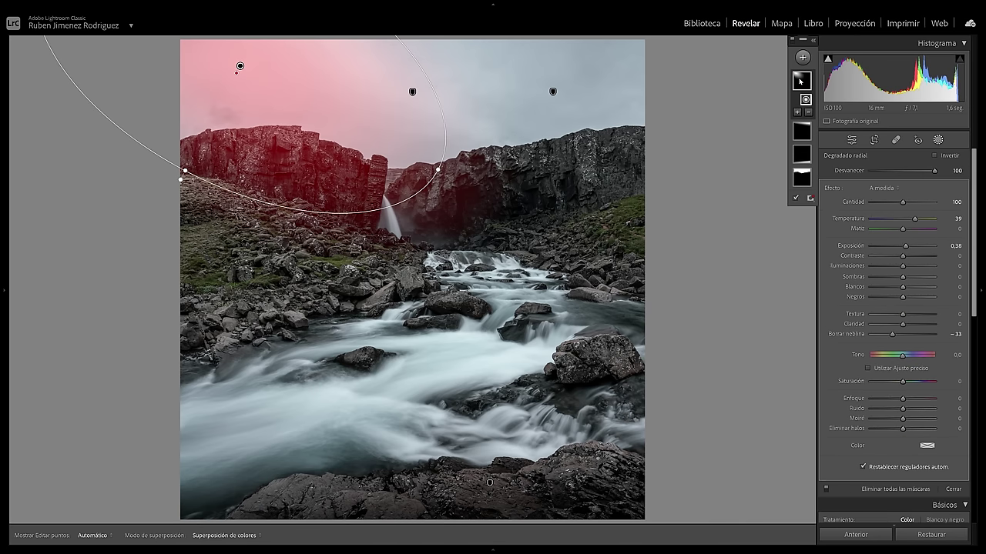
left_click(807, 114)
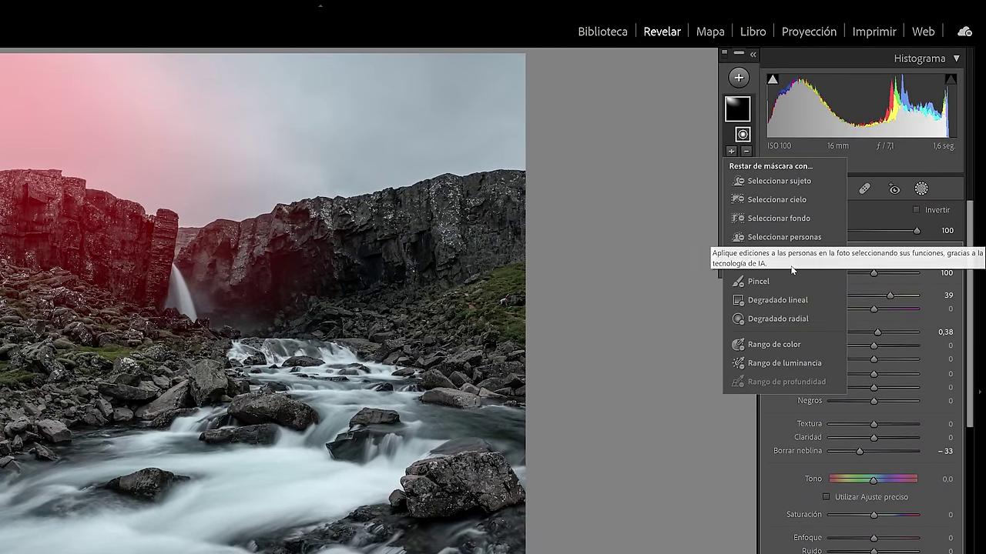
left_click(787, 363)
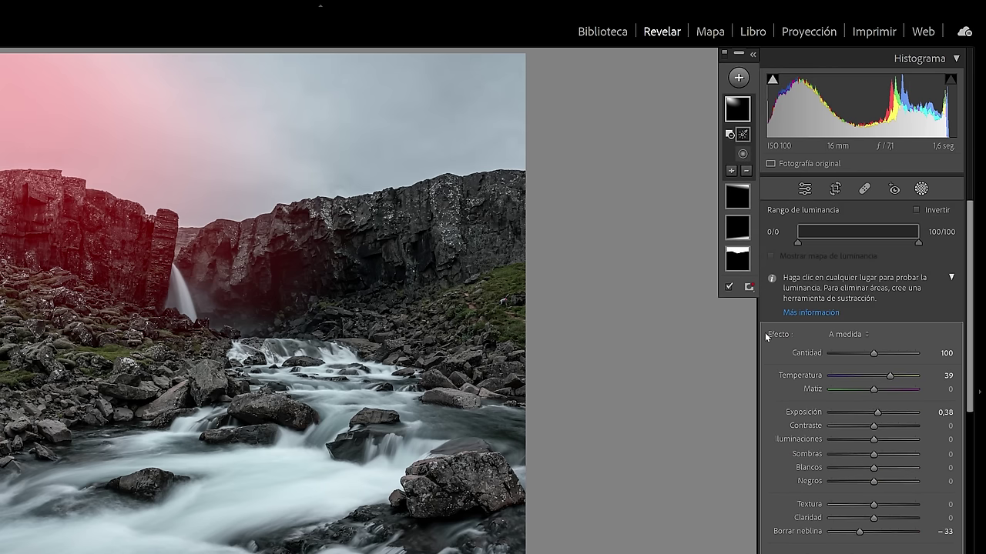
left_click_drag(797, 241, 810, 241)
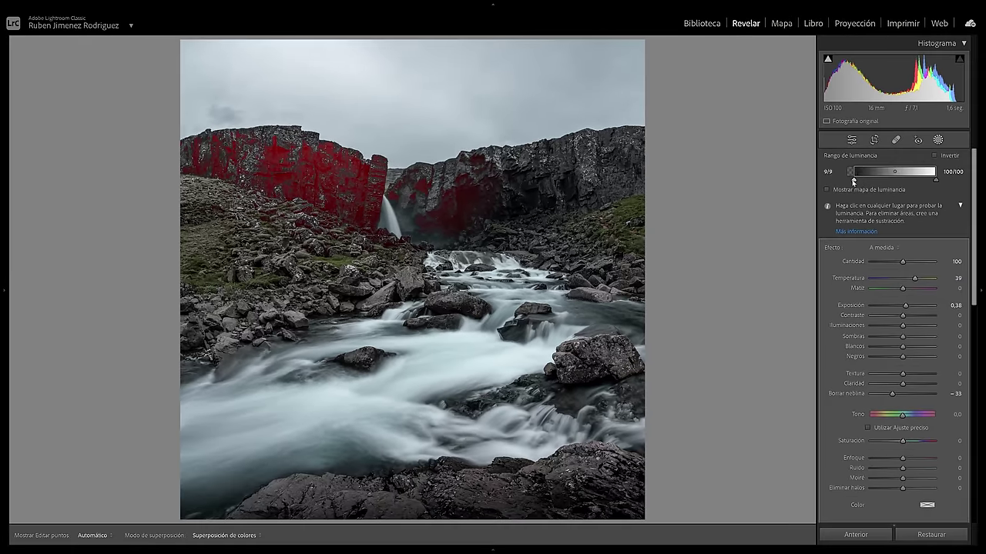
left_click_drag(853, 181, 846, 181)
left_click_drag(935, 181, 918, 181)
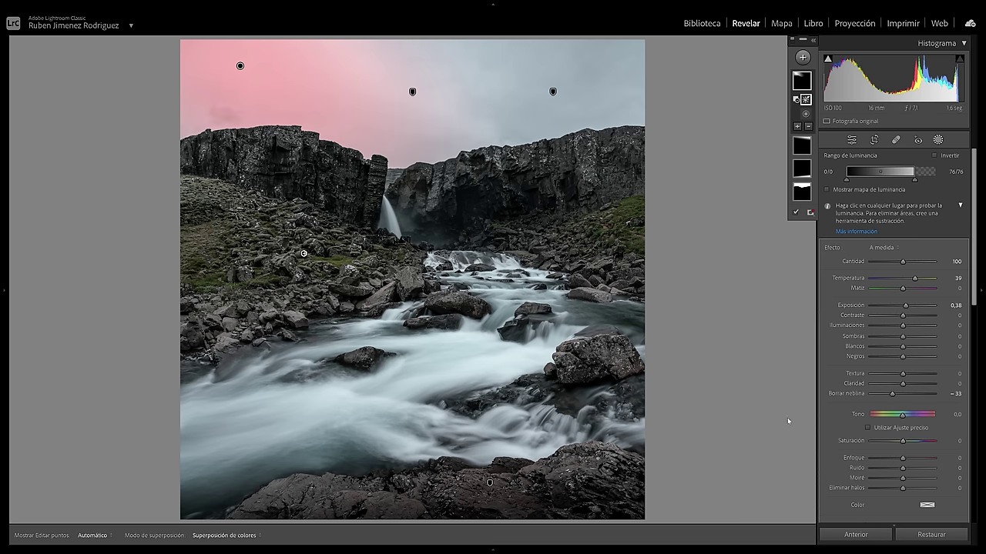
key("o")
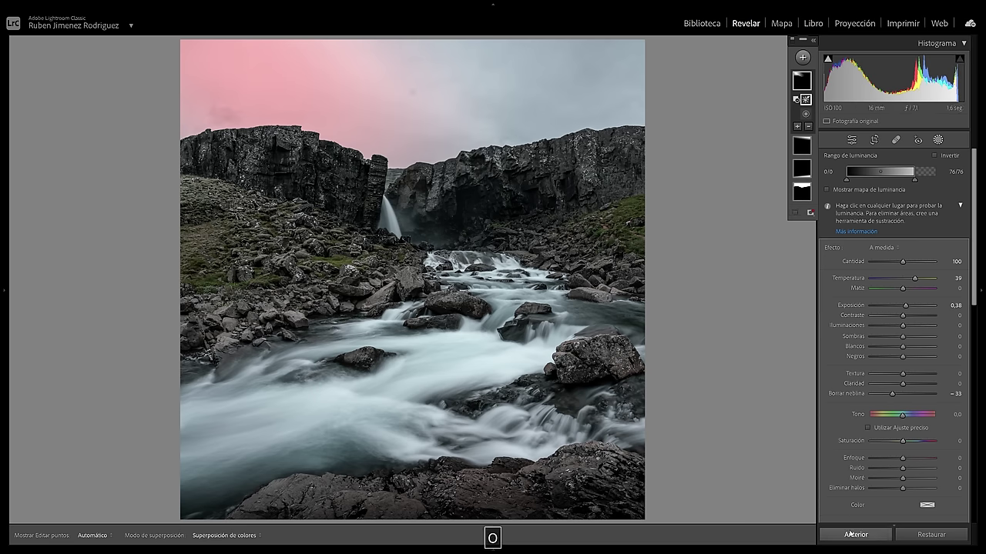
key("o")
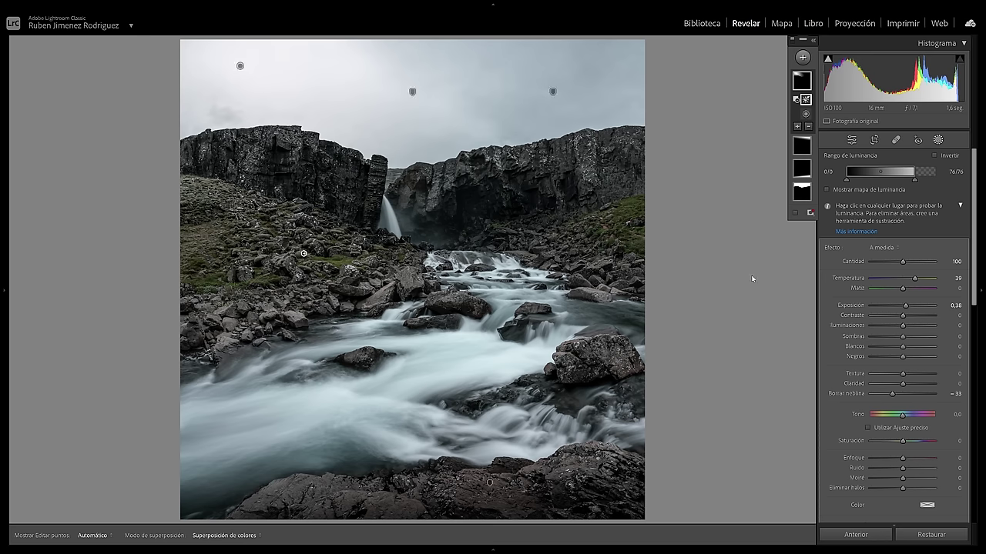
Set the radial mask's Temperatura to 70 and extend the upper limit of its subtracted luminance range to 81/82
left_click_drag(915, 284, 939, 283)
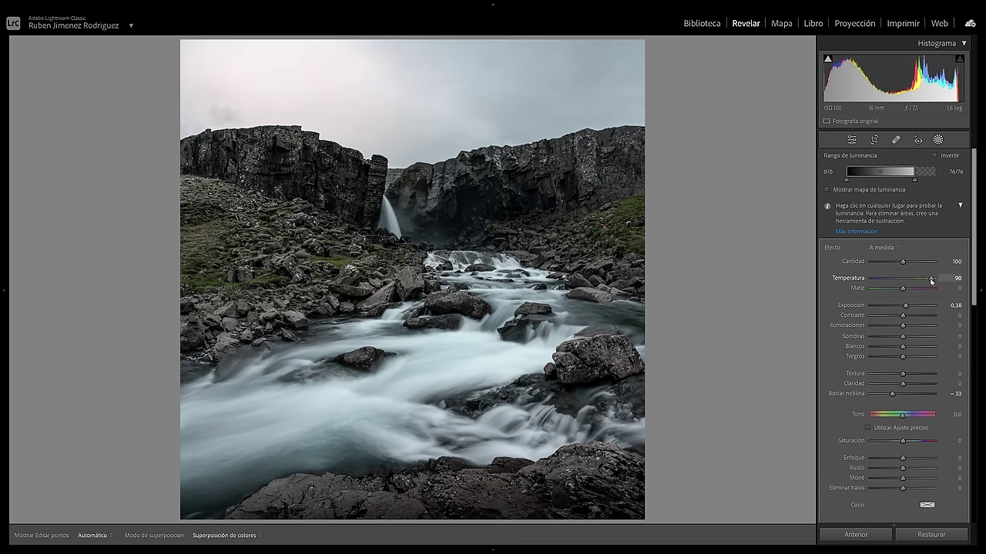
left_click_drag(925, 280, 924, 280)
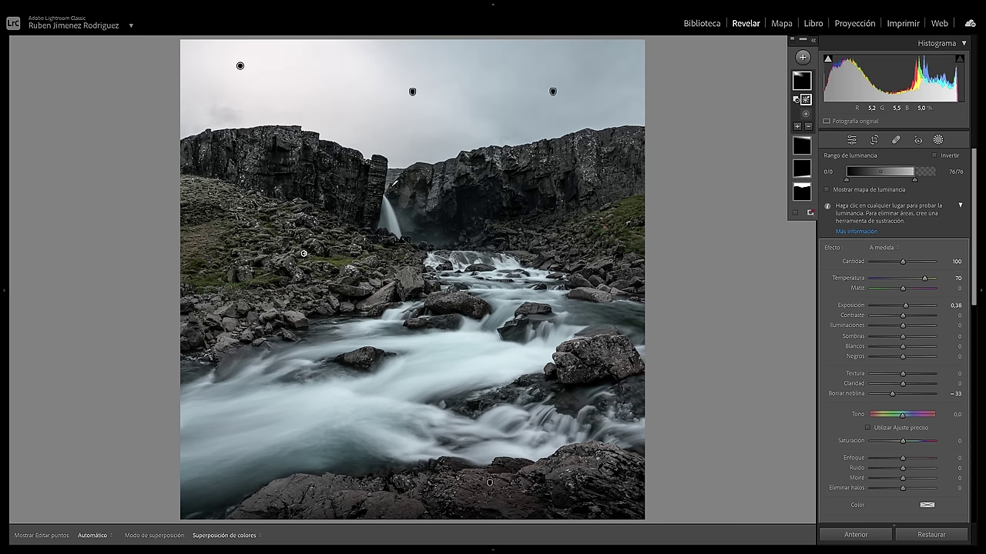
left_click_drag(914, 180, 920, 173)
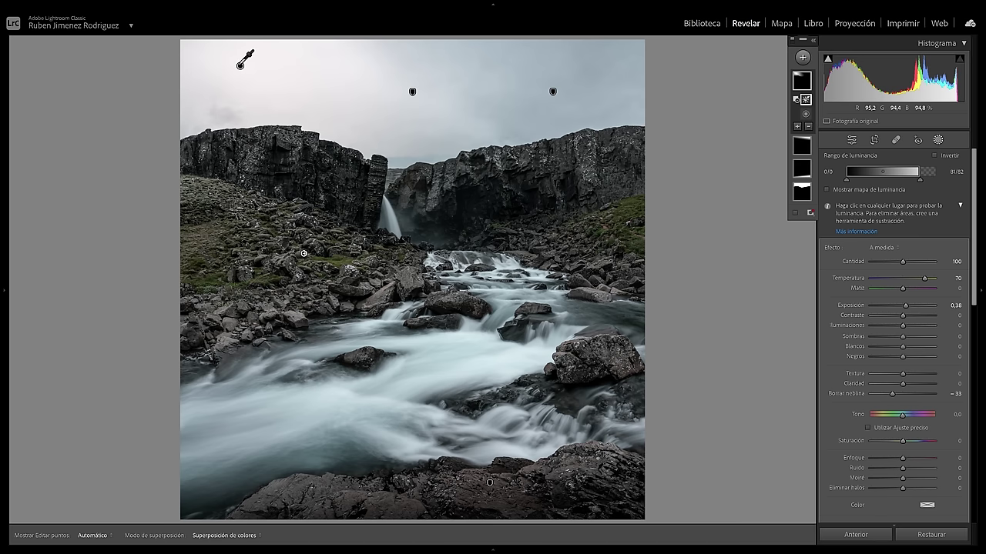
Rotate and widen the radial gradient toward the right cliff and set its Exposición to 0,21
left_click(803, 80)
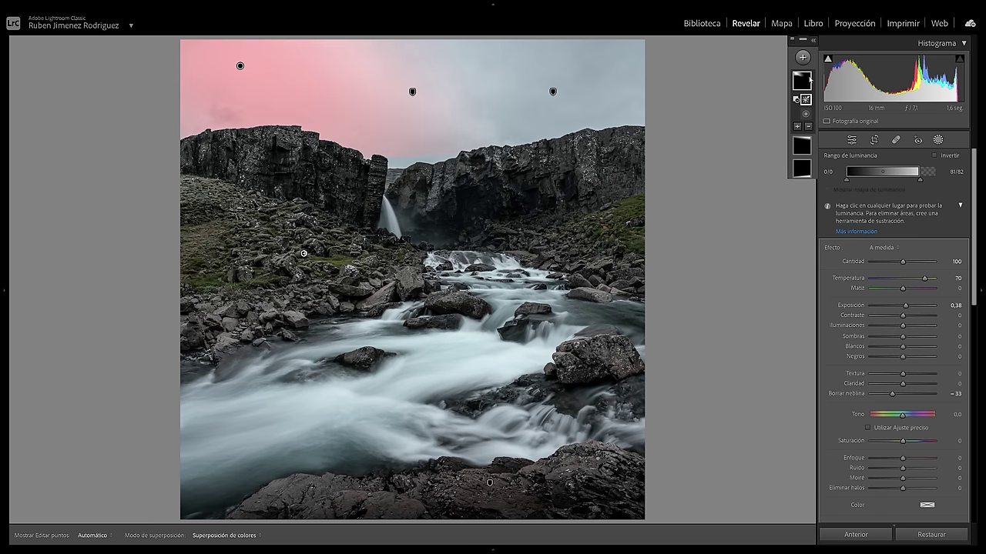
left_click(240, 67)
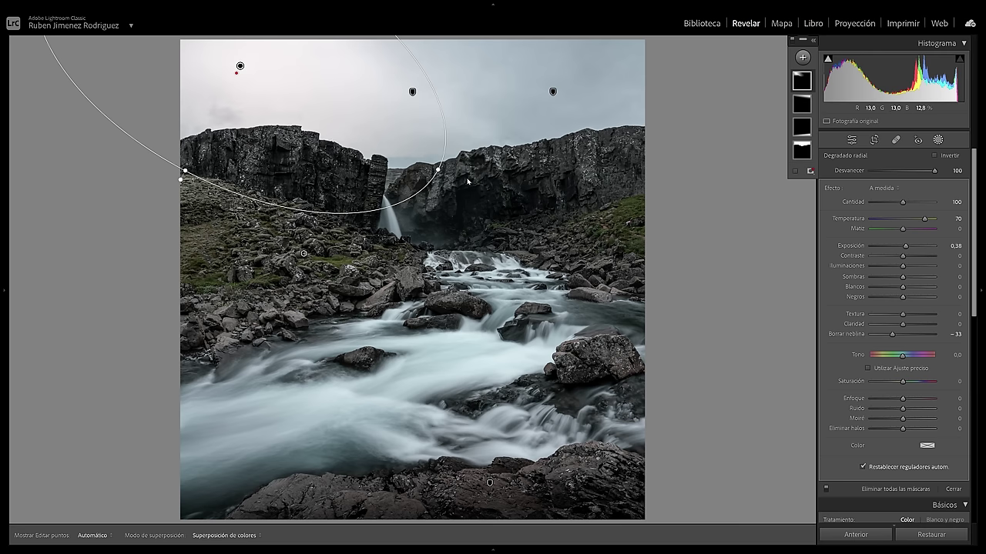
left_click_drag(171, 160, 156, 144)
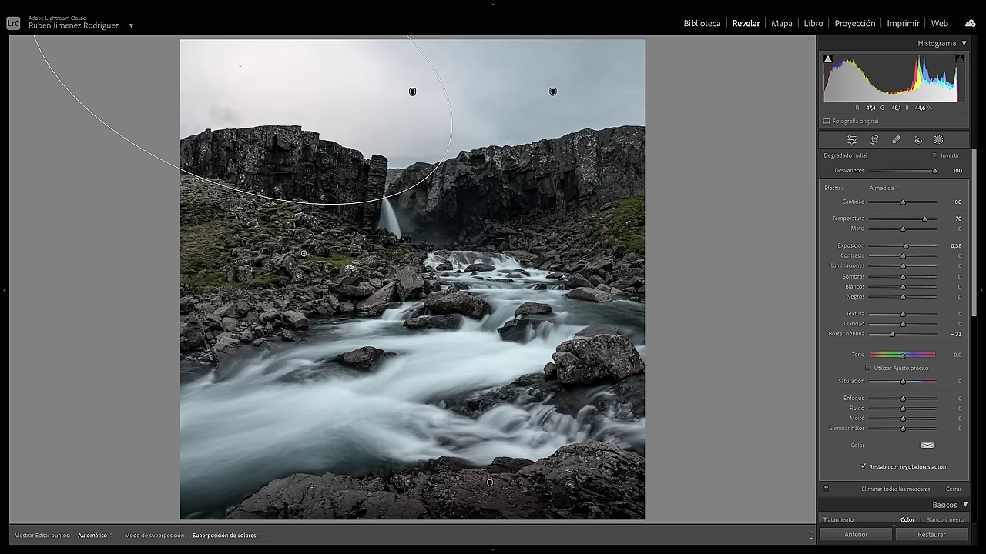
left_click_drag(191, 183, 185, 201)
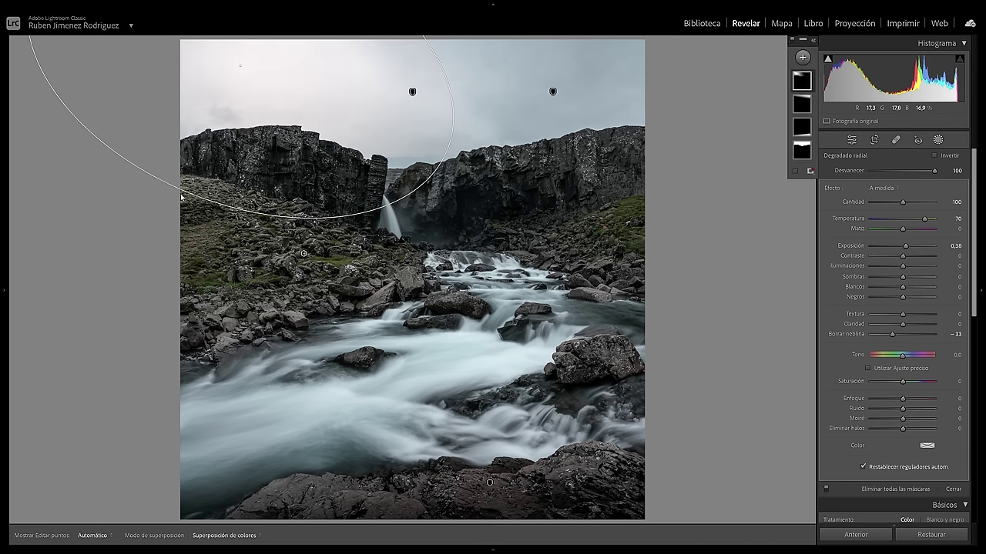
left_click_drag(448, 150, 511, 176)
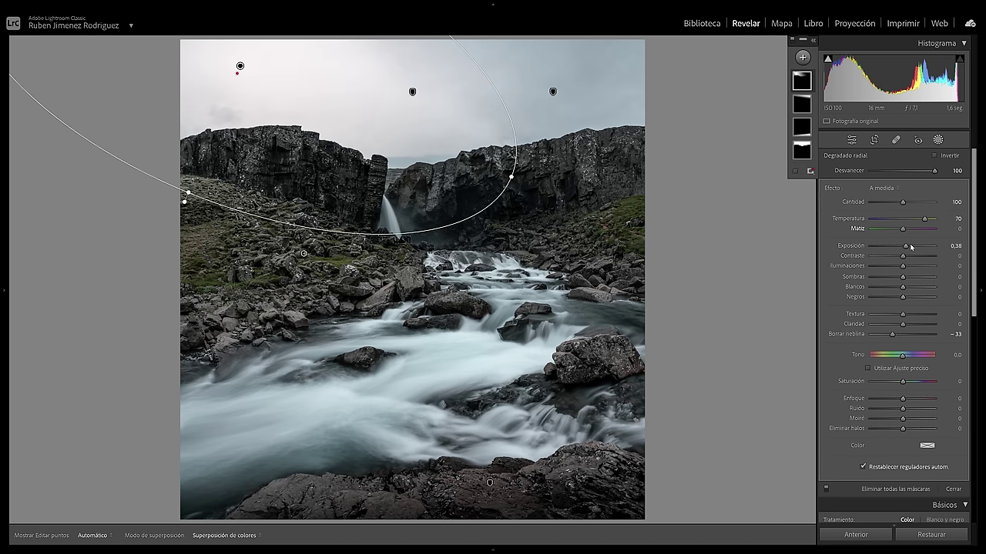
left_click_drag(906, 246, 904, 248)
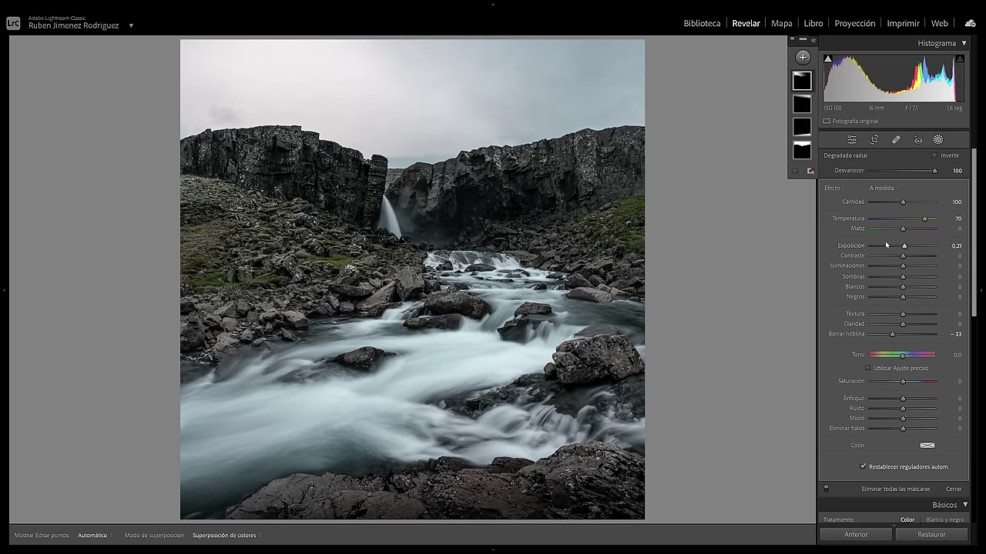
Set the radial mask's Temperatura to 62 and add a brush mask with Claridad 27 and brush size 7
left_click(924, 219)
left_click(803, 59)
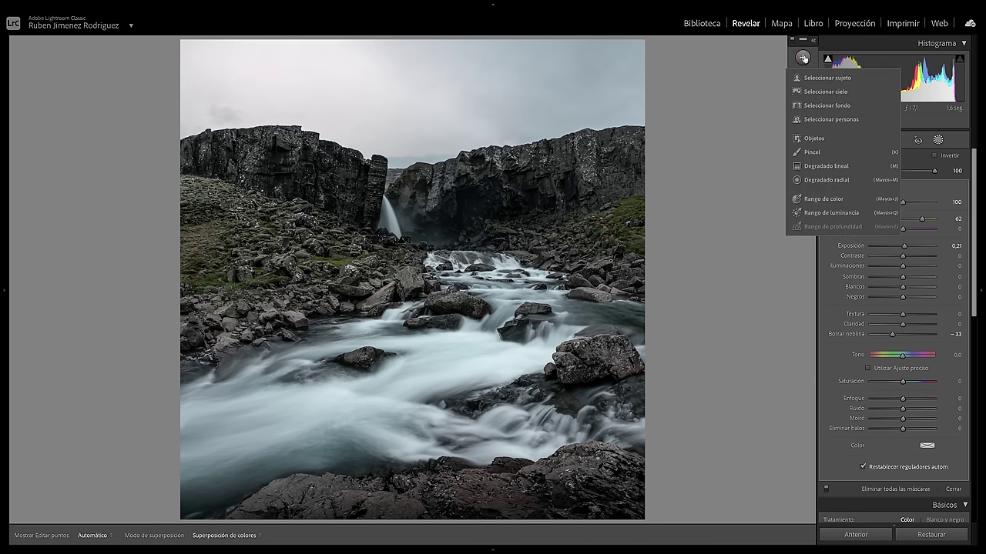
left_click(815, 153)
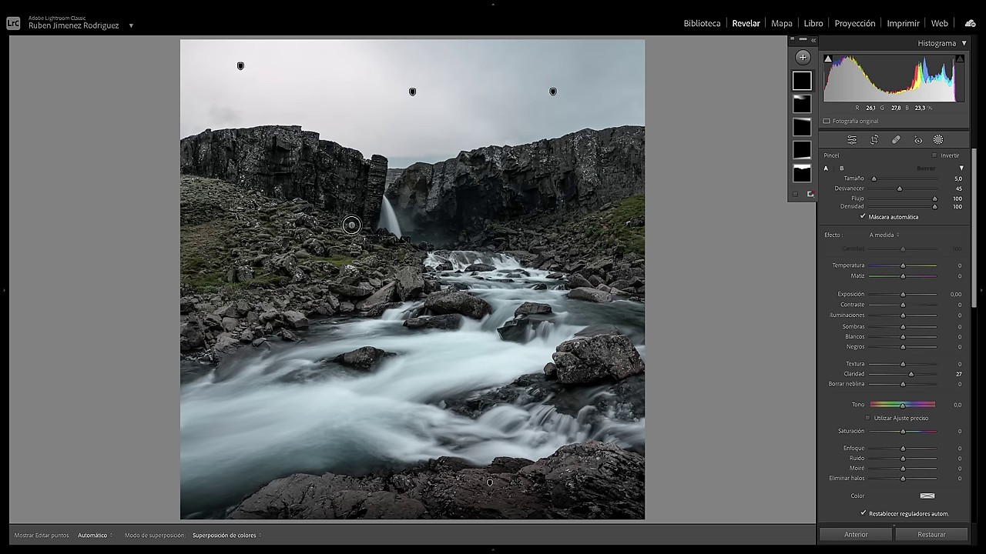
scroll(383, 210, "down", 2)
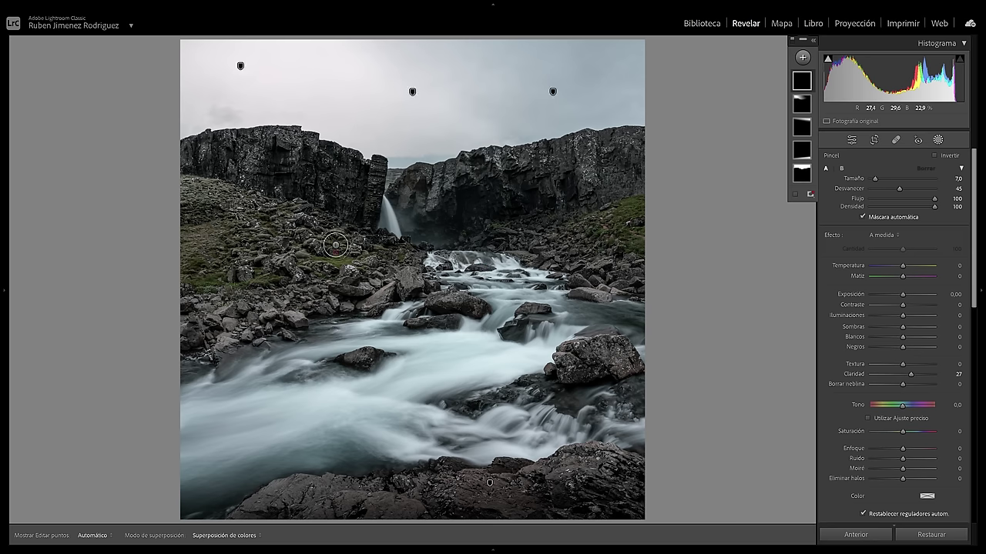
Paint the new brush mask over the left cliff face, keeping automatic masking on
key("h")
scroll(404, 249, "up", 2)
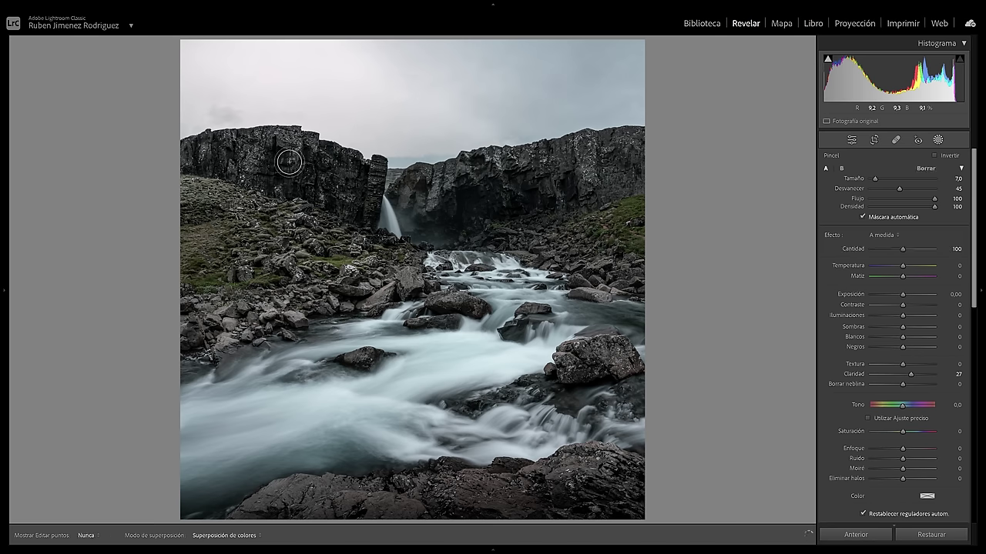
key("shift+w")
key("h")
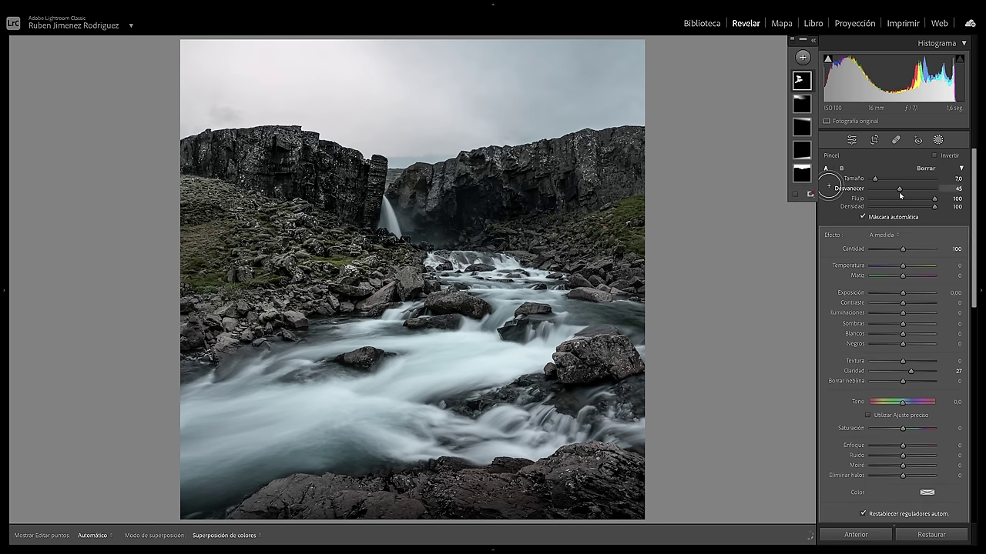
key("shift+w")
key("shift+w")
key("shift+w")
Extend the brush mask over the right cliff, the left-bank rocks and the large boulder, and show its red overlay
key("h")
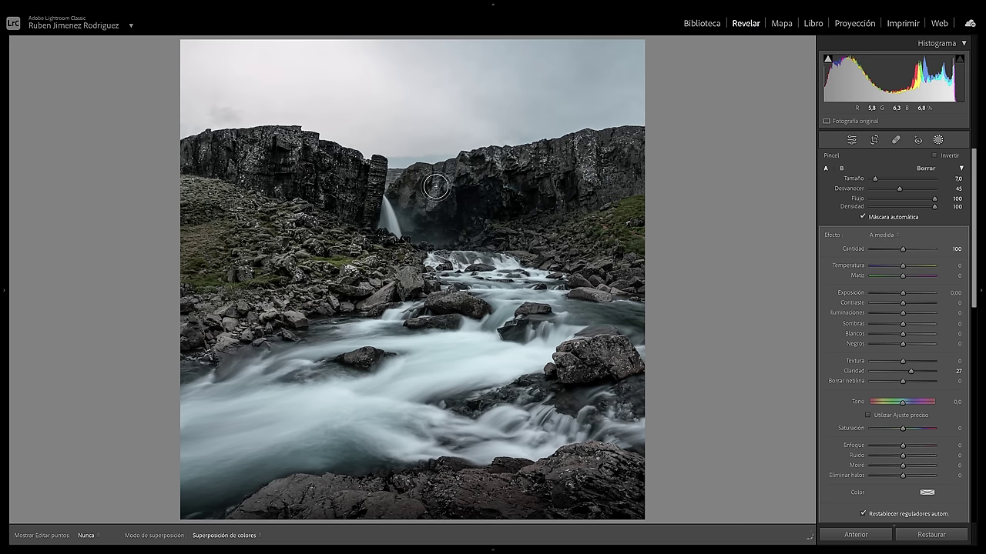
key("h")
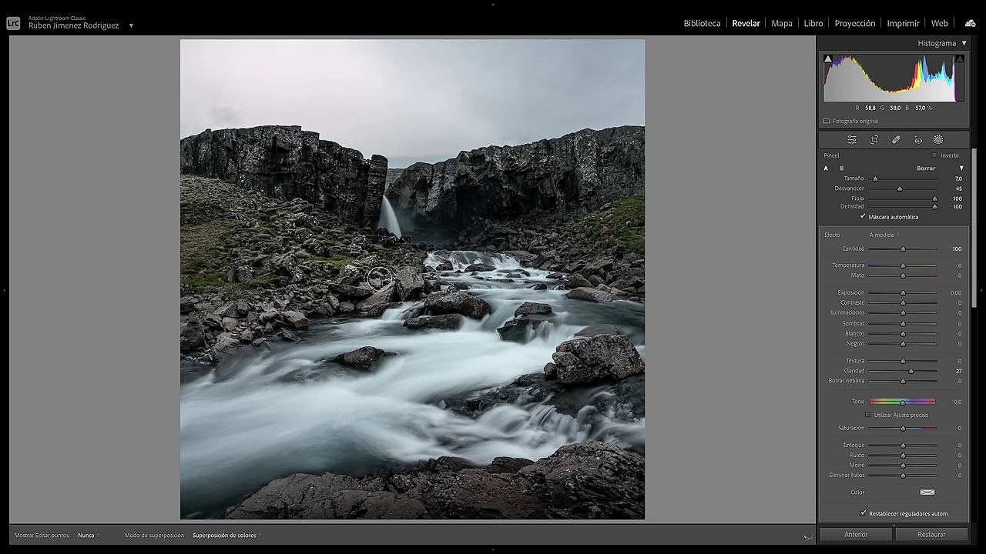
key("shift+w")
key("h")
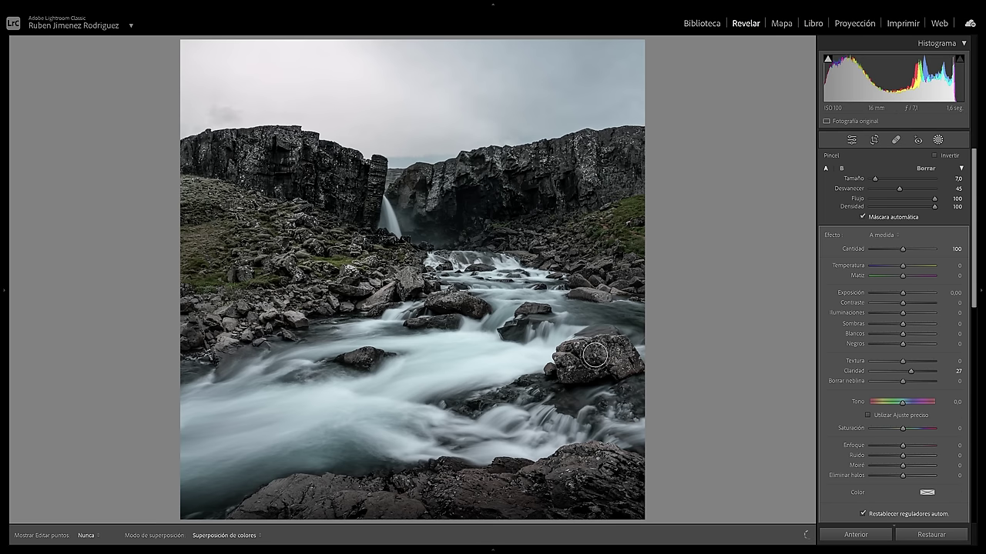
key("h")
key("o")
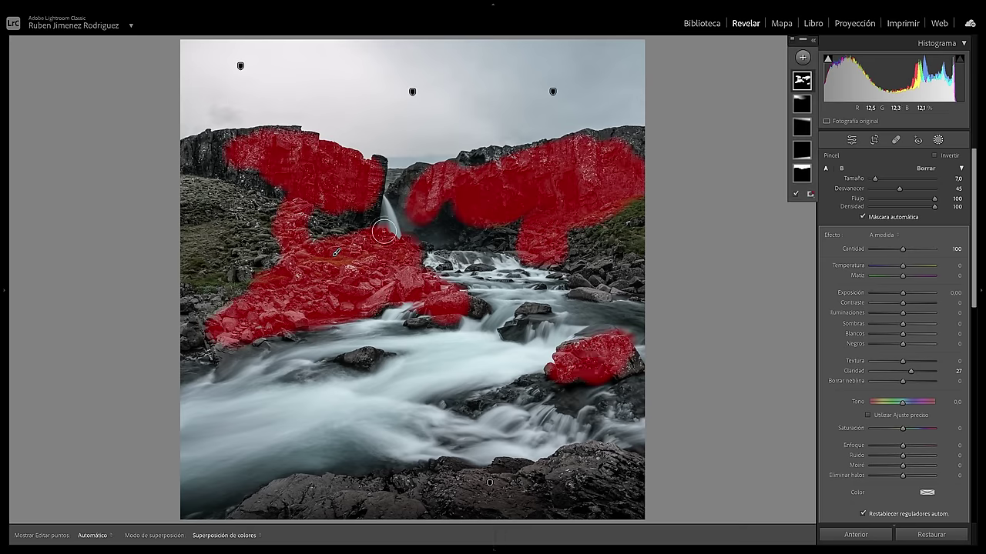
Fill the brush mask's gaps below the left cliff, along the right cliff beside the waterfall and over the right-bank rocks
key("h")
key("bracketleft")
key("bracketleft")
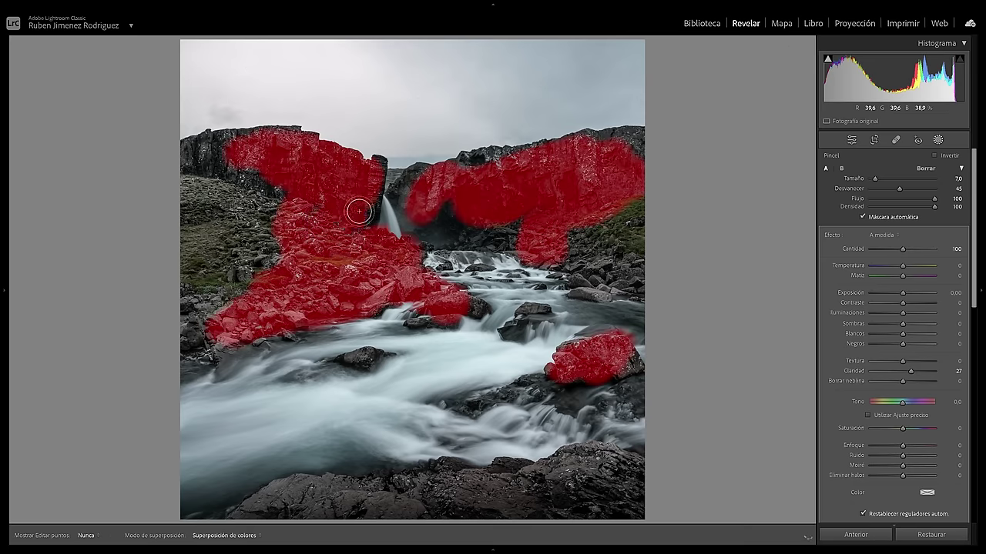
key("h")
key("h")
key("bracketright")
key("bracketright")
left_click_drag(411, 191, 422, 186)
mouse_move(482, 173)
left_mouse_down()
mouse_move(515, 167)
mouse_move(526, 218)
mouse_move(569, 244)
left_mouse_up()
key("bracketleft")
key("h")
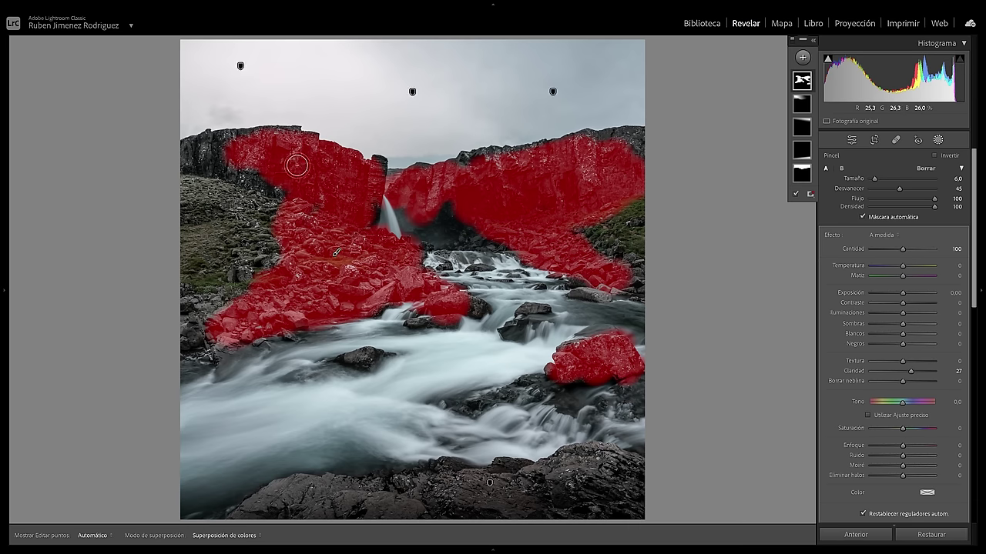
Add another brush mask with Exposición −0,51 and brush size 10
left_click(803, 59)
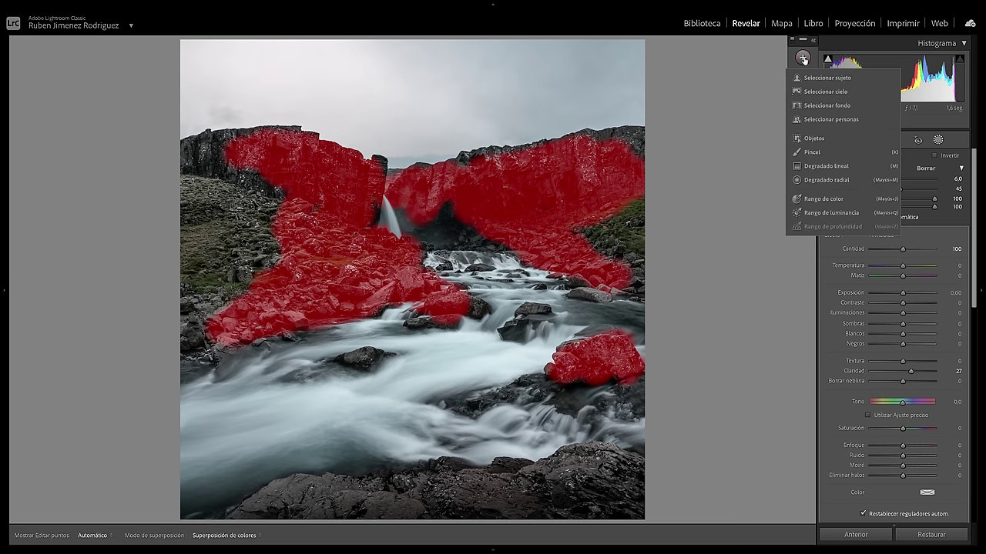
left_click(814, 136)
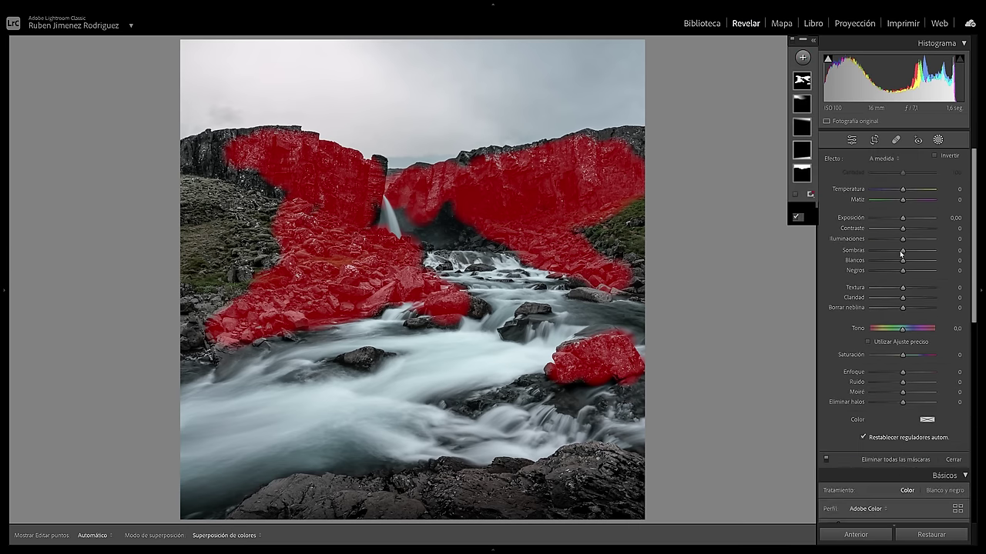
left_click_drag(903, 298, 901, 301)
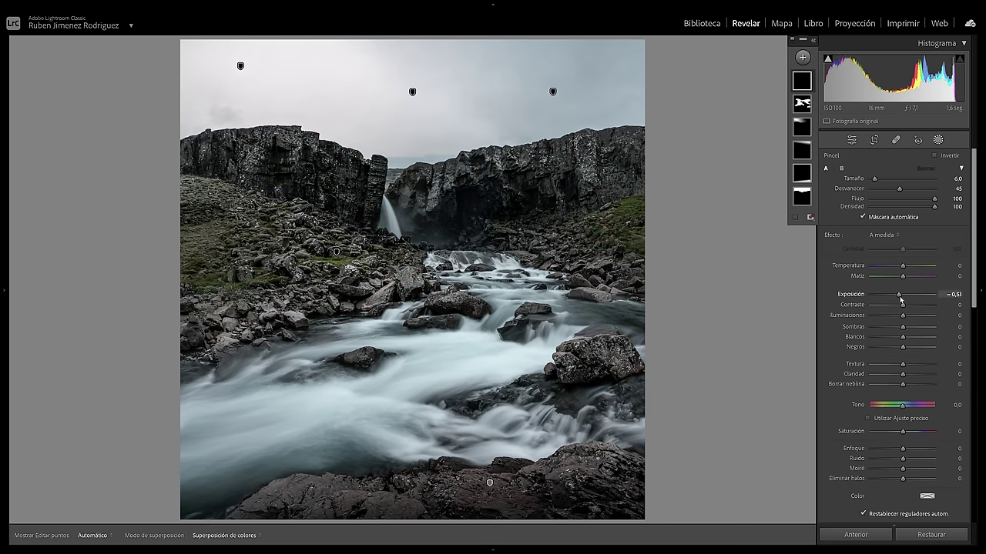
scroll(187, 254, "up", 5)
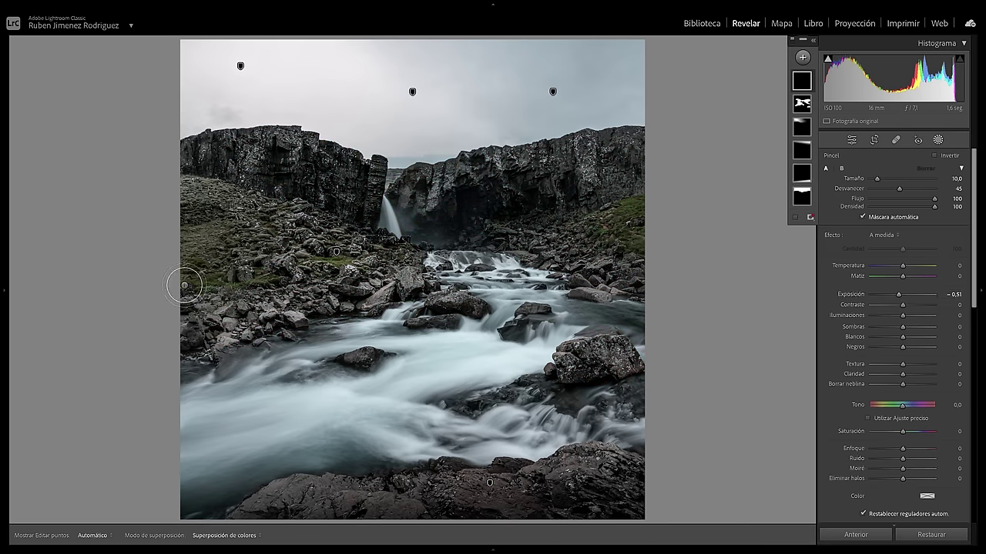
Paint the darkening brush mask over the grassy slopes on the left bank and the right hillside, with brush sizes from 11 to 7
key("h")
scroll(197, 251, "down", 4)
key("h")
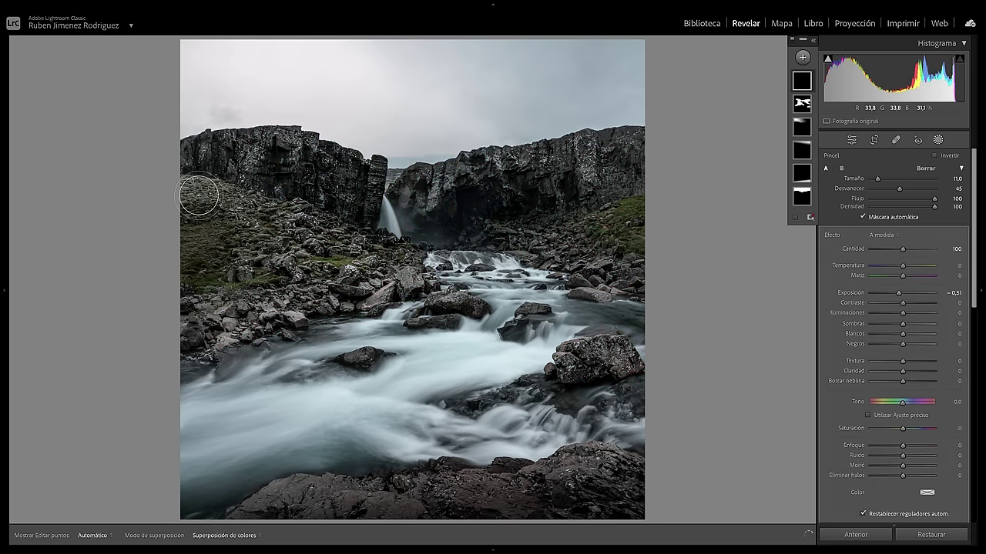
key("h")
key("h")
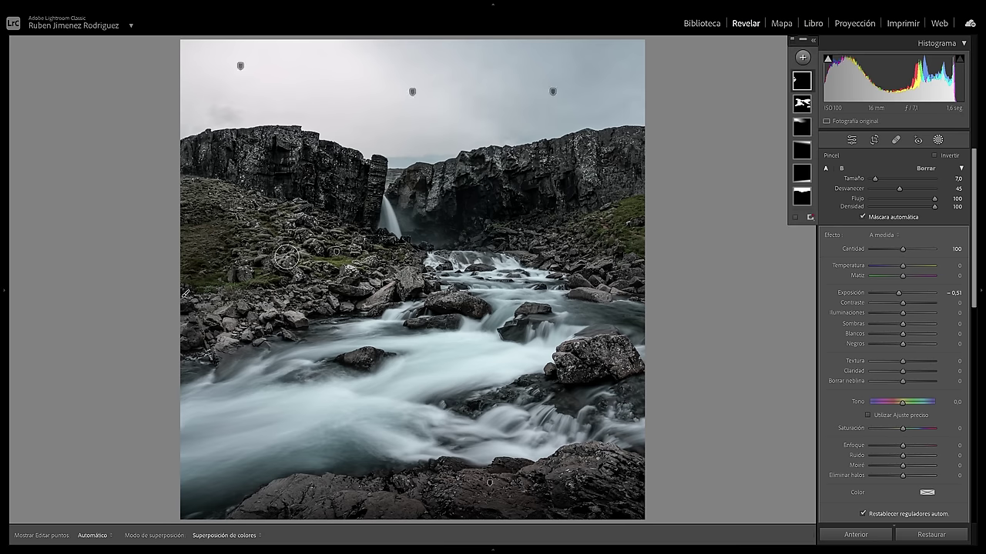
scroll(626, 237, "up", 1)
key("h")
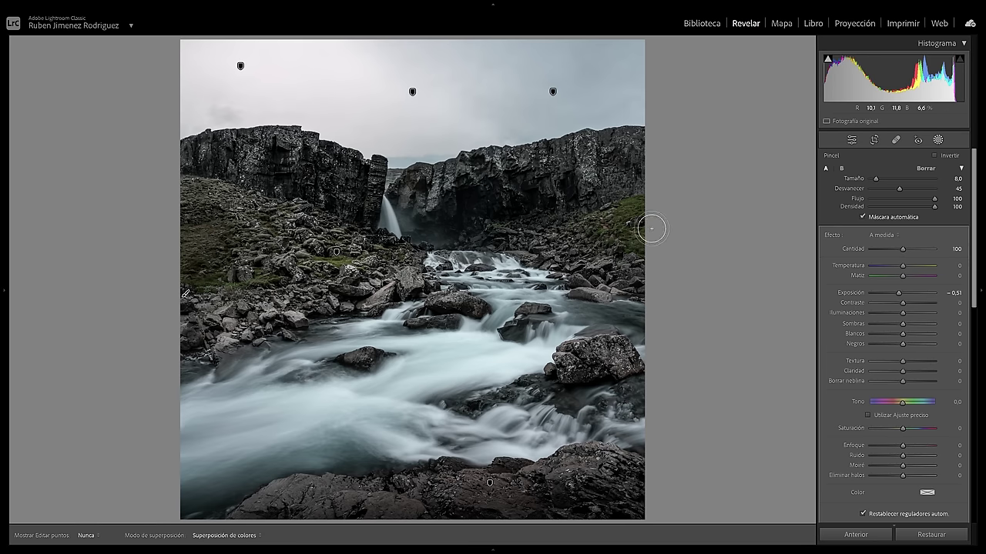
key("h")
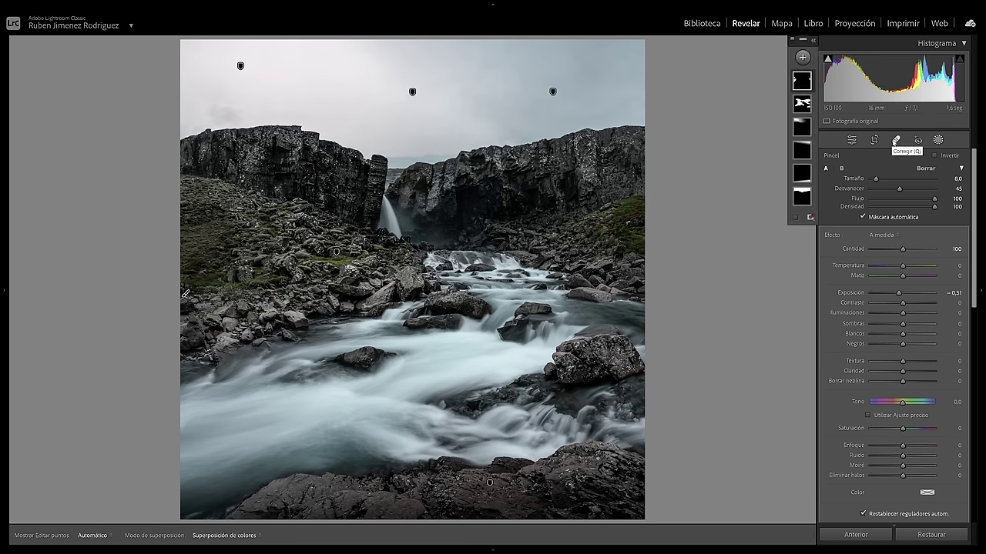
Remove the small light spot on the right hillside with the healing tool at size 77
left_click(895, 140)
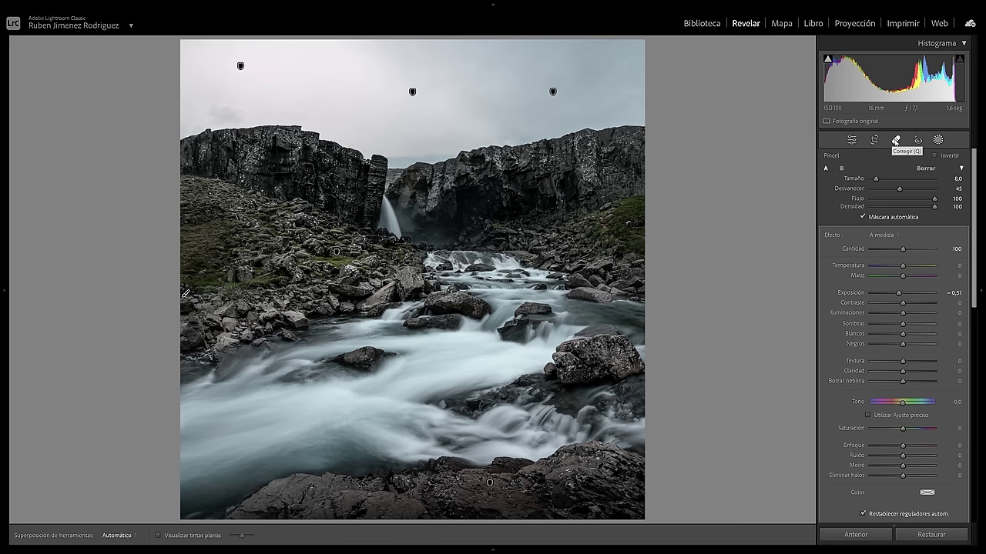
left_click(628, 225)
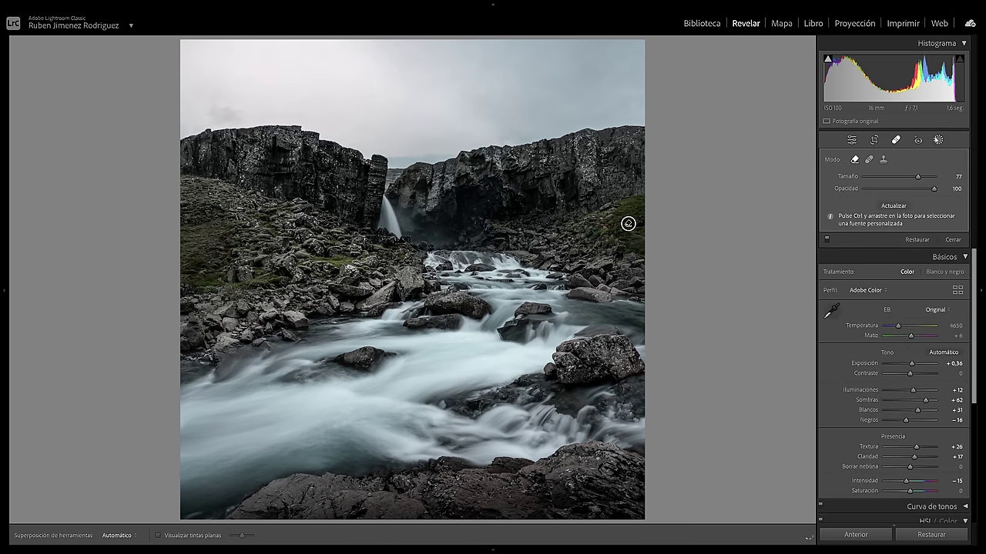
Select the brush mask covering the cliffs and rocks and set its Claridad to 12
left_click(938, 140)
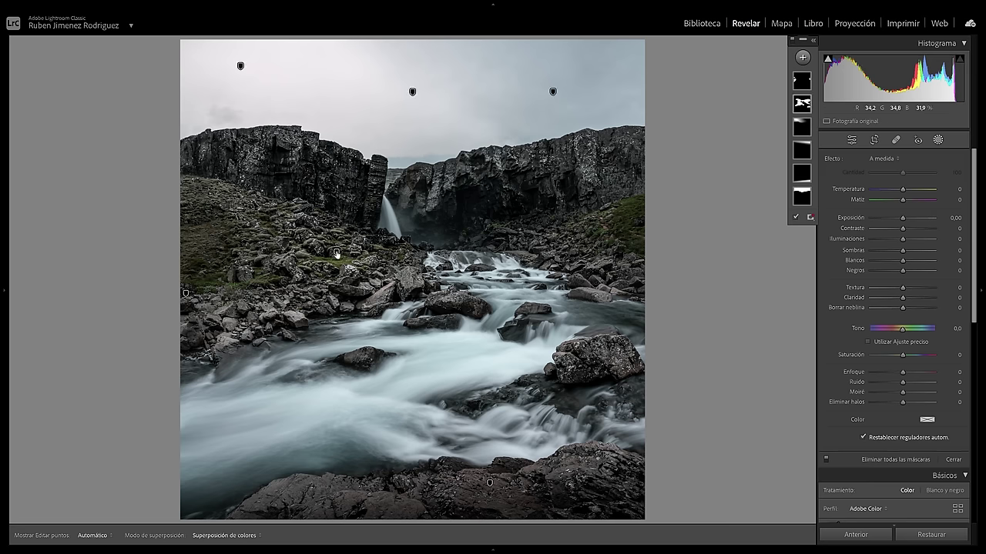
left_click(337, 254)
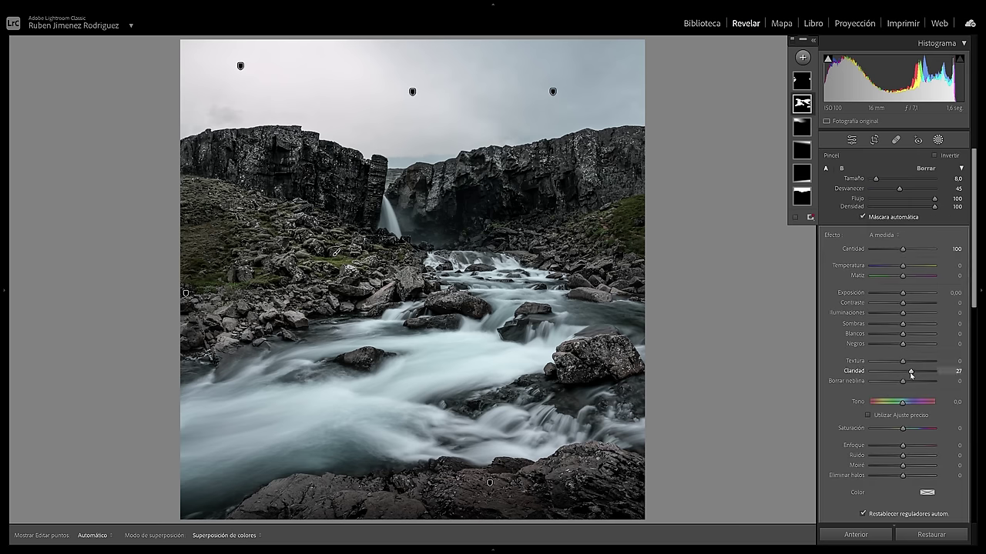
left_click_drag(911, 373, 908, 376)
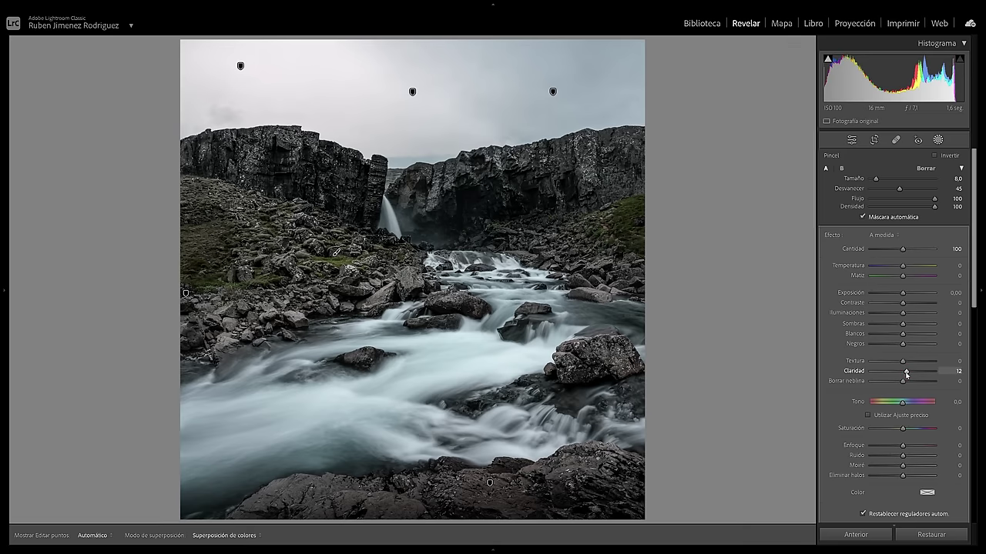
Add a brush mask with Claridad 18 and Exposición 0,15 and paint it across the foreground river water with brush size 10
left_click(803, 57)
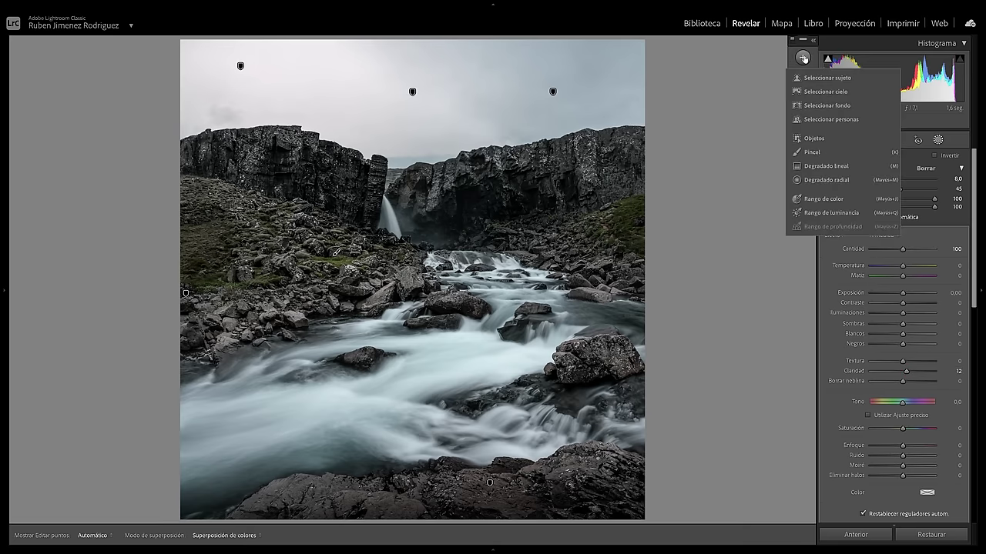
left_click(802, 154)
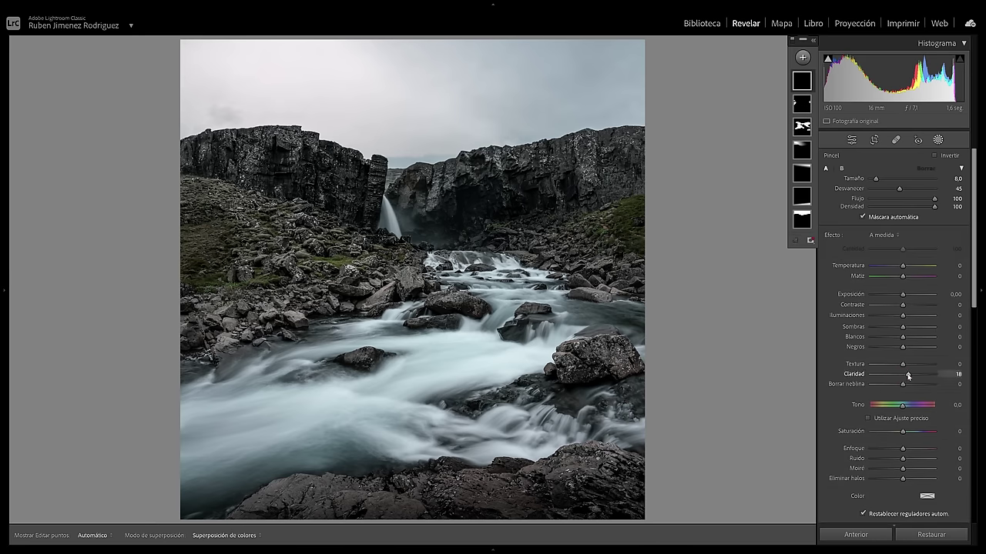
left_click_drag(903, 295, 904, 295)
scroll(435, 393, "up", 2)
key("h")
mouse_move(493, 437)
left_mouse_down()
mouse_move(518, 424)
mouse_move(487, 419)
mouse_move(535, 417)
mouse_move(390, 426)
mouse_move(297, 418)
mouse_move(207, 439)
mouse_move(291, 395)
mouse_move(211, 414)
mouse_move(398, 431)
left_mouse_up()
key("h")
key("i")
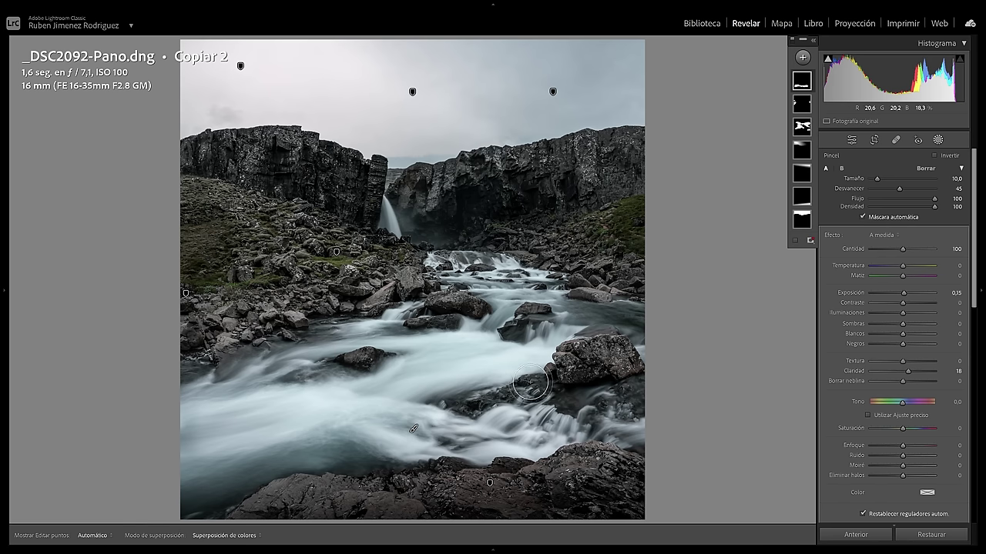
Reduce the brush size to 4 and extend the brightening mask over the waterfall and the brighter streaks of the river
key("bracketleft")
key("bracketleft")
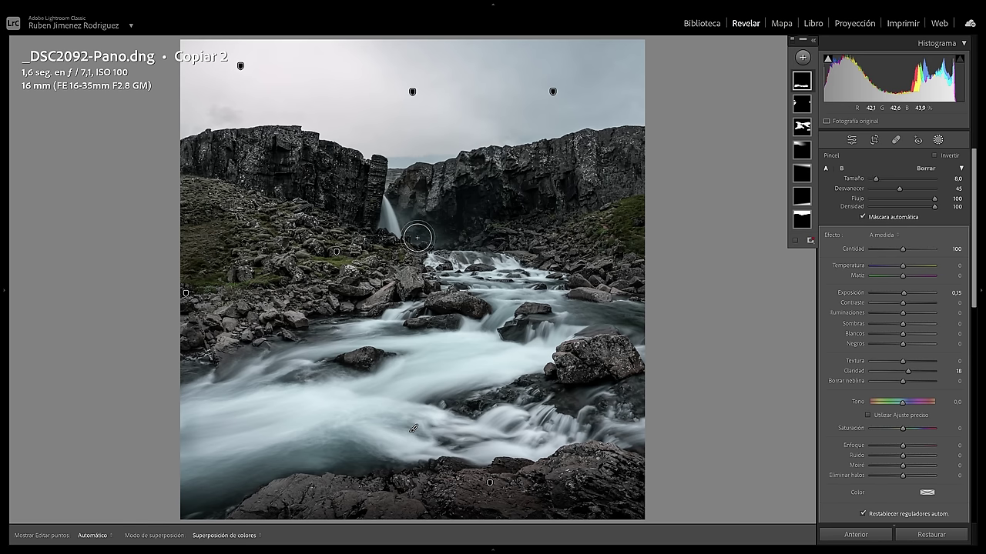
key("bracketleft")
key("bracketleft")
key("bracketleft")
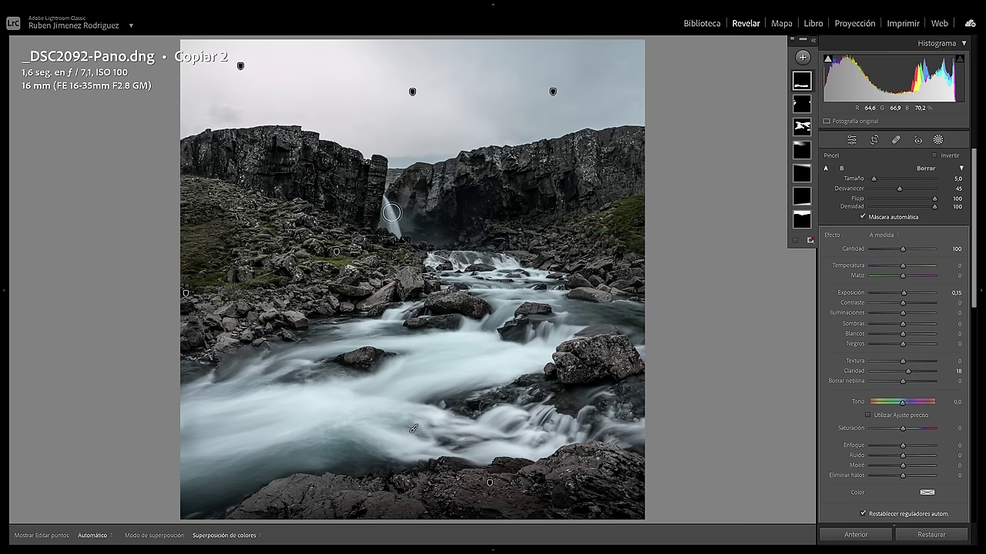
key("h")
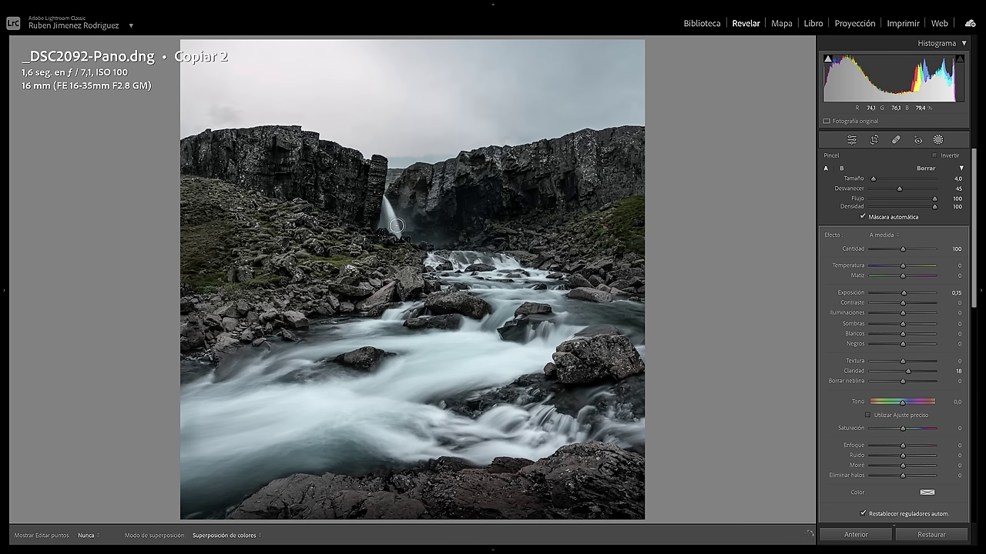
key("shift+w")
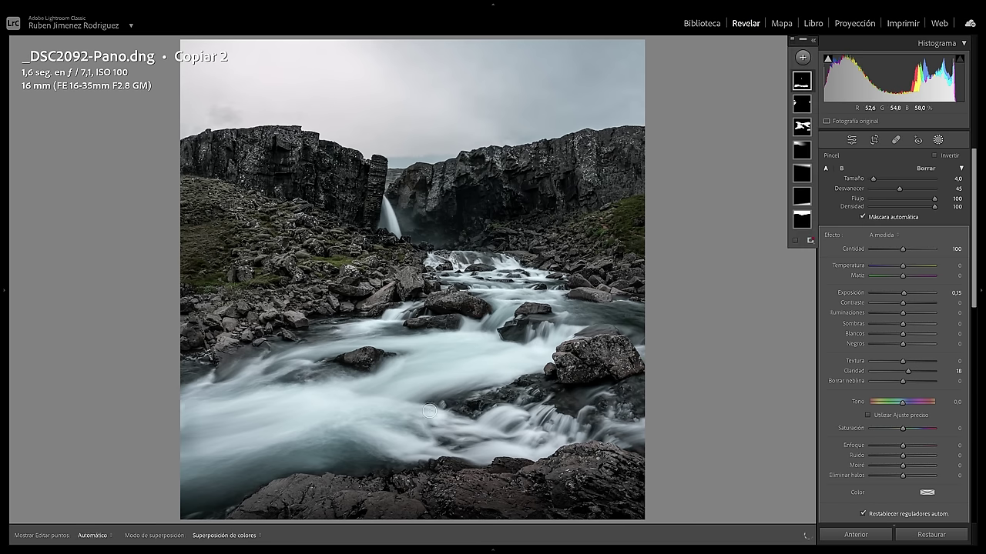
key("h")
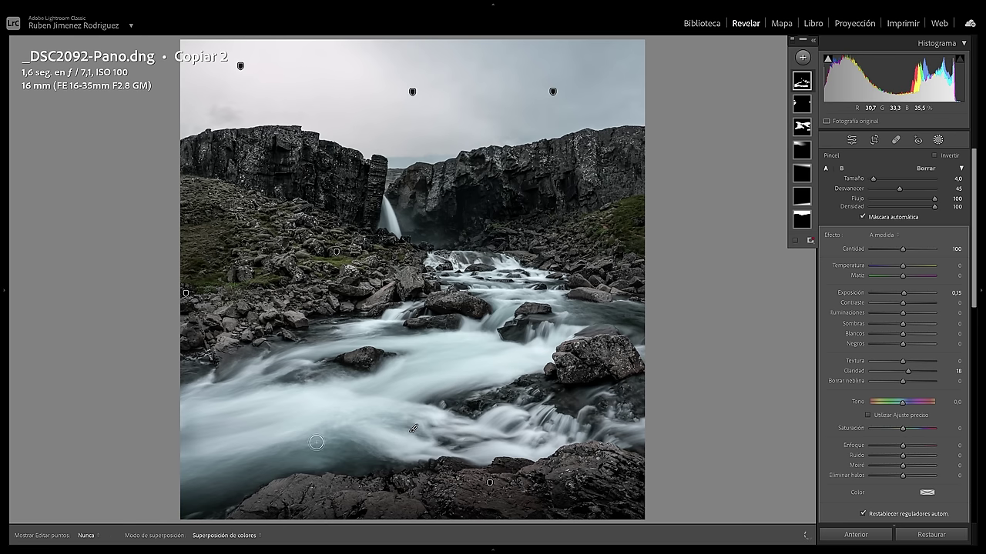
Compare the photo's reset state with the latest edit through the edit history, returning to the latest state
mouse_move(4, 291)
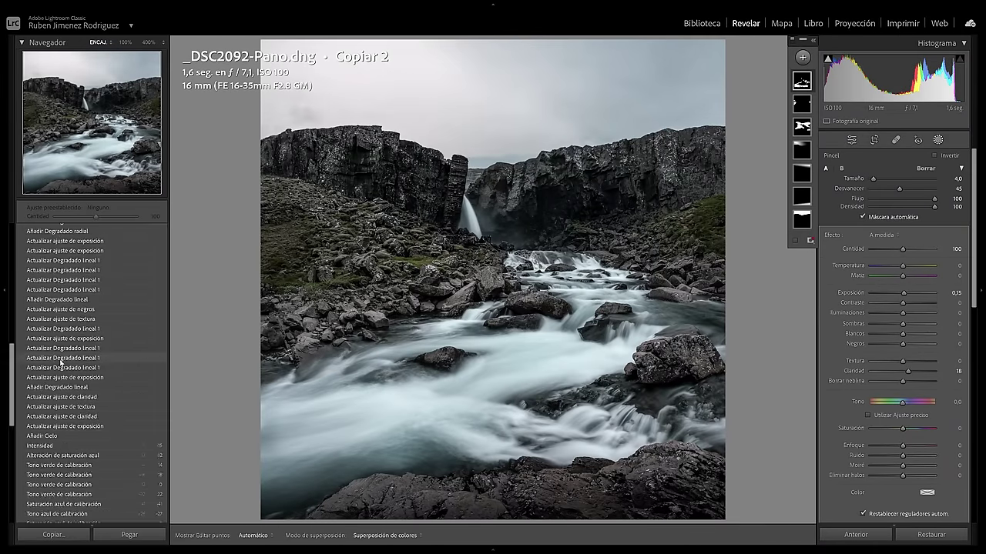
scroll(62, 362, "down", 10)
left_click(60, 448)
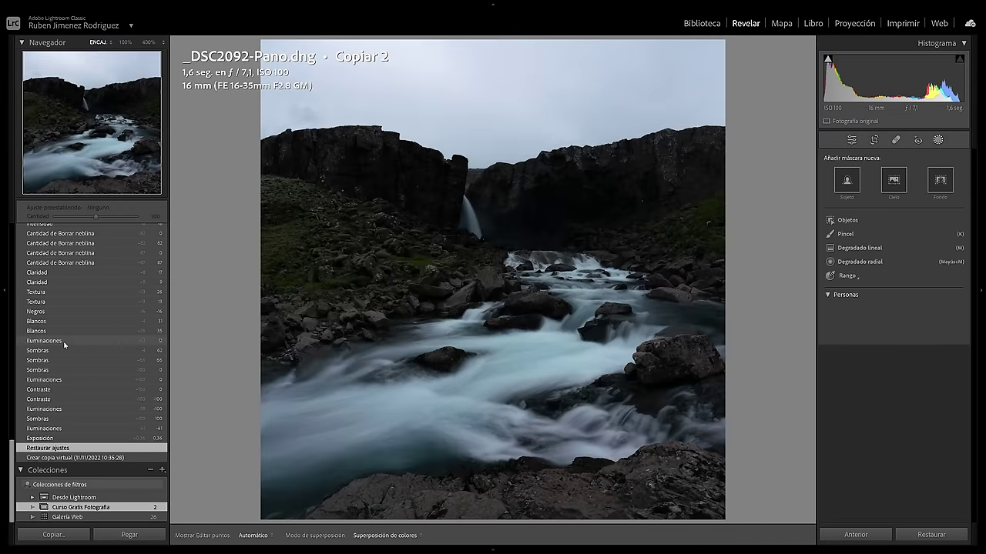
scroll(68, 344, "up", 10)
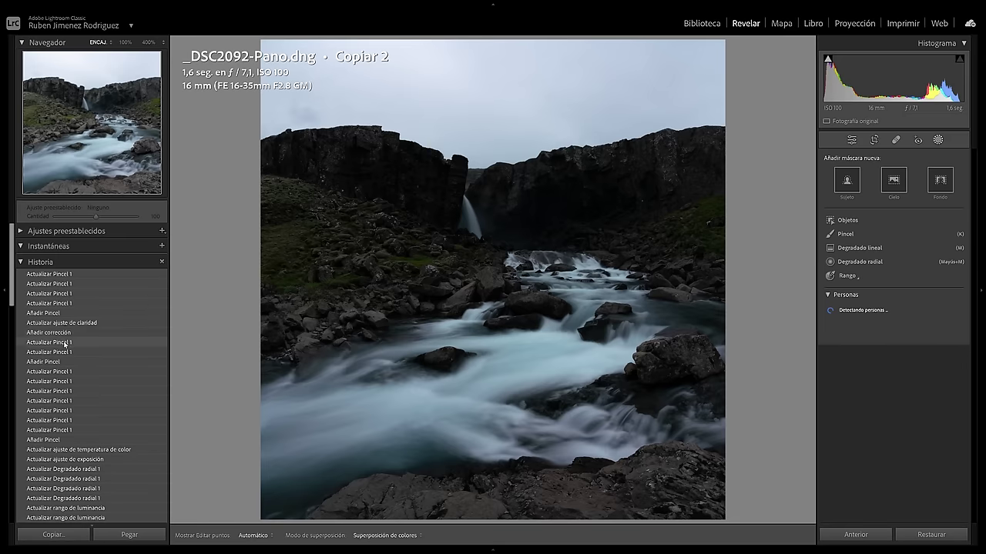
left_click(75, 275)
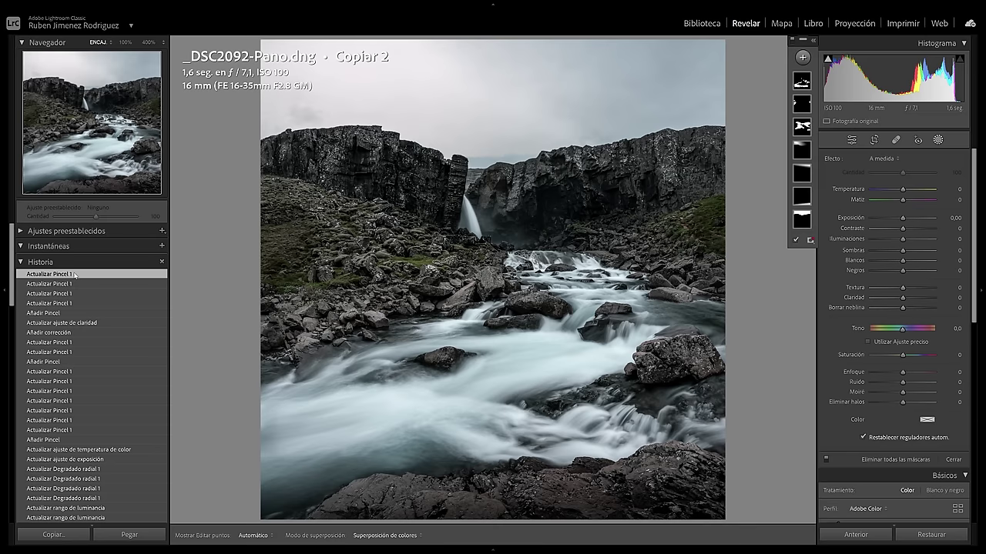
Select the darkening brush mask on the hillsides and extend it over the left hillside rocks and riverbank with brush sizes 6 to 7
mouse_move(543, 240)
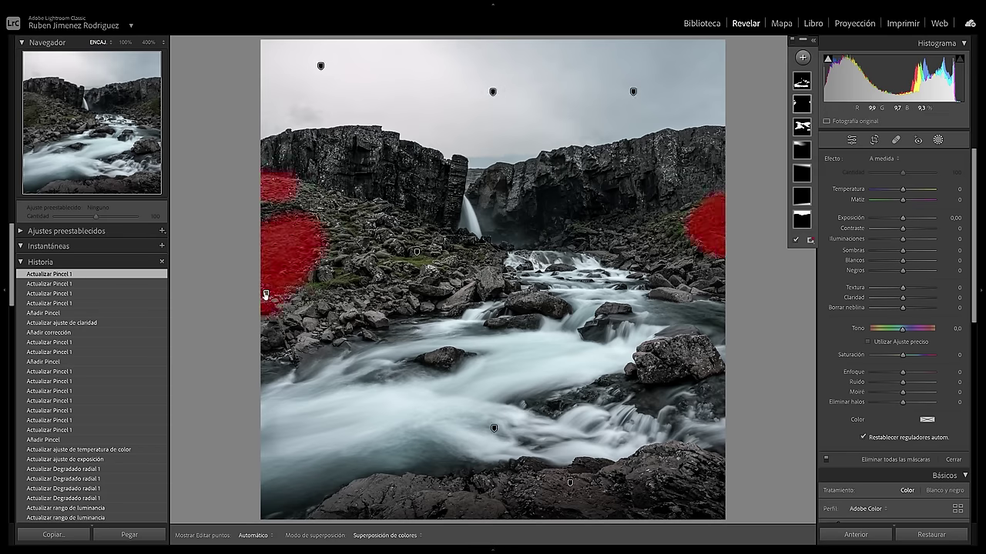
left_click(266, 294)
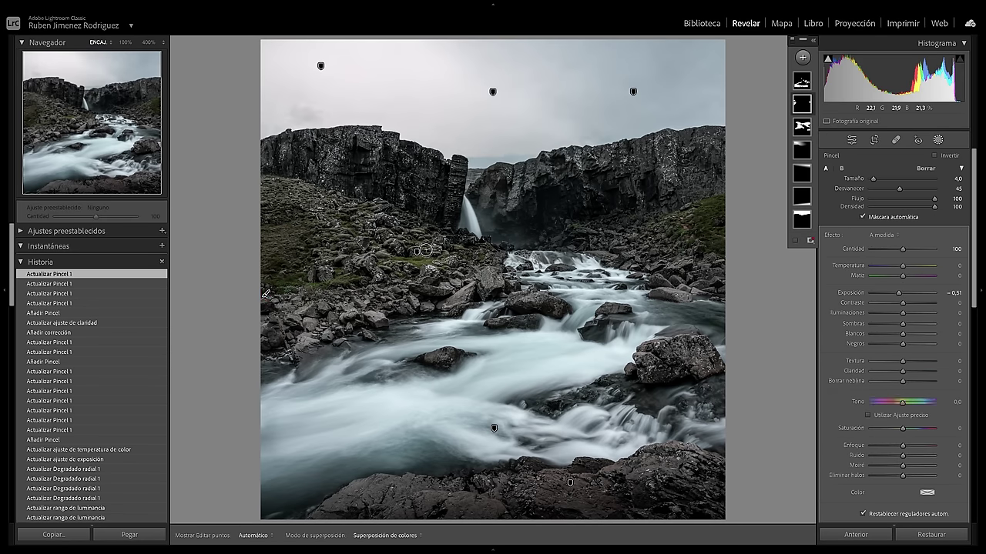
key("h")
scroll(446, 239, "up", 2)
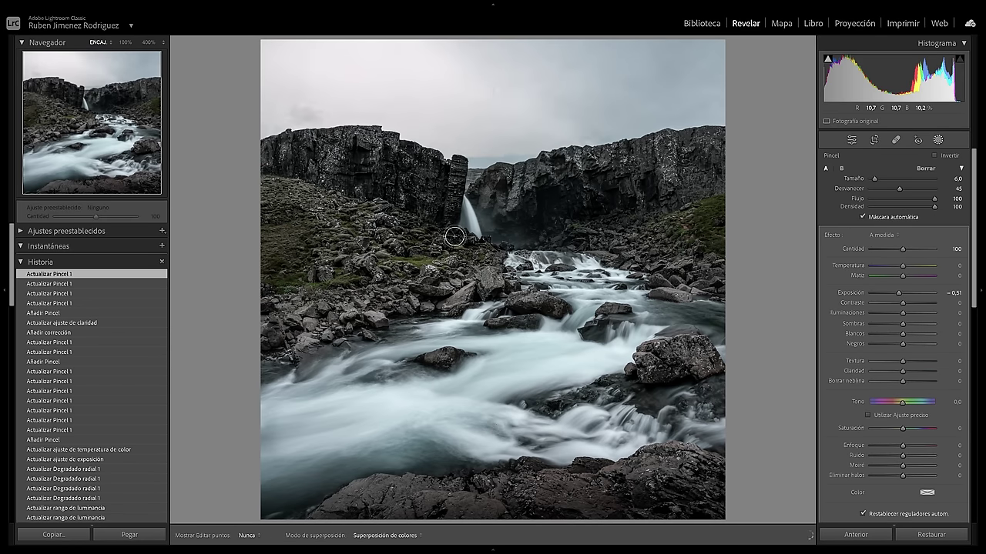
key("h")
mouse_move(374, 230)
left_mouse_down()
mouse_move(430, 253)
mouse_move(496, 260)
mouse_move(455, 278)
mouse_move(343, 294)
mouse_move(416, 278)
left_mouse_up()
scroll(431, 253, "up", 1)
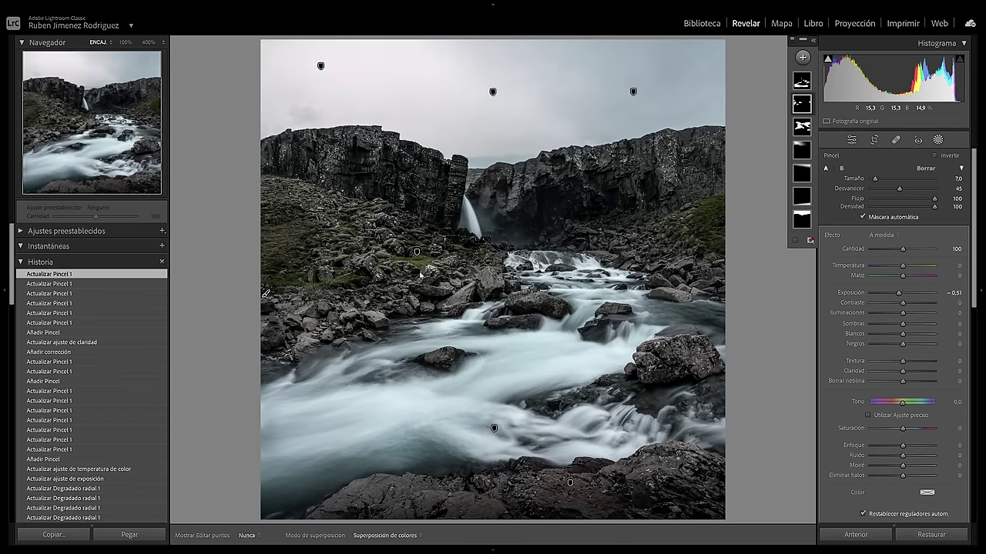
left_click_drag(502, 300, 469, 282)
scroll(632, 231, "up", 2)
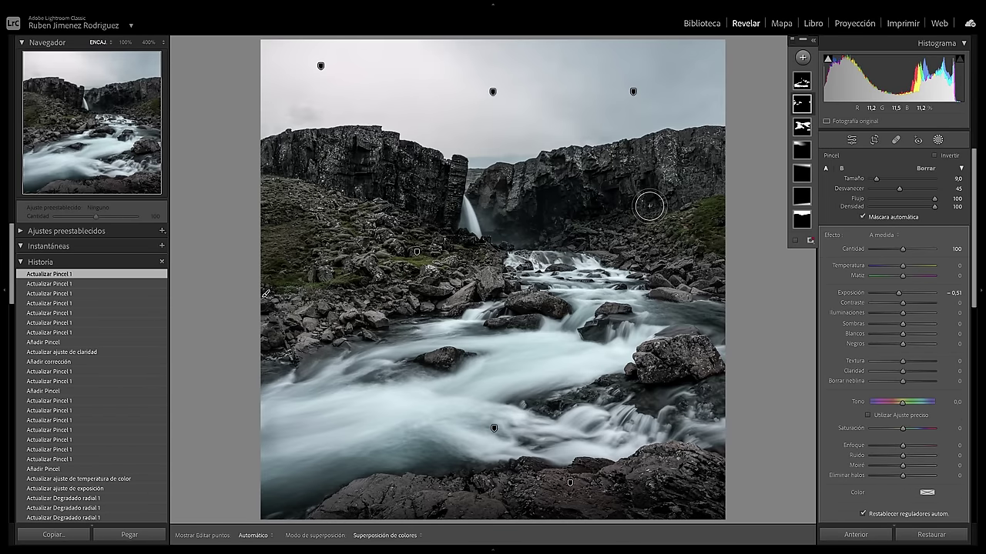
Reduce the brush size to 6 and extend the darkening mask onto the cliff faces
key("h")
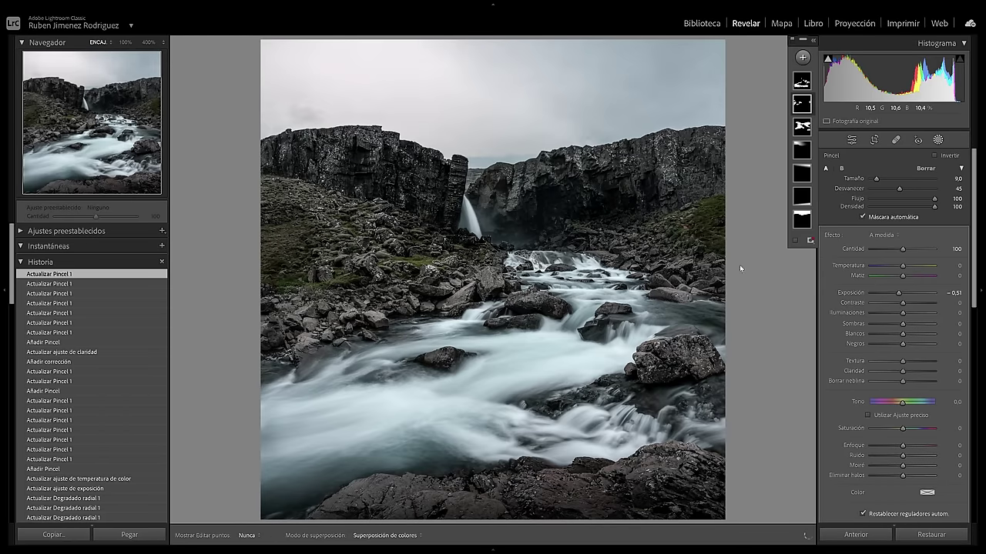
scroll(389, 184, "down", 3)
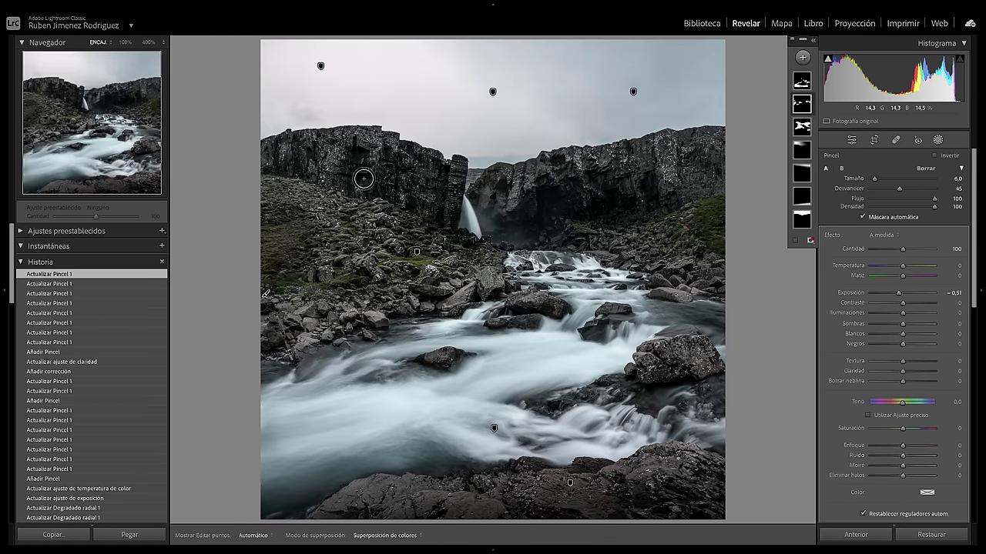
key("h")
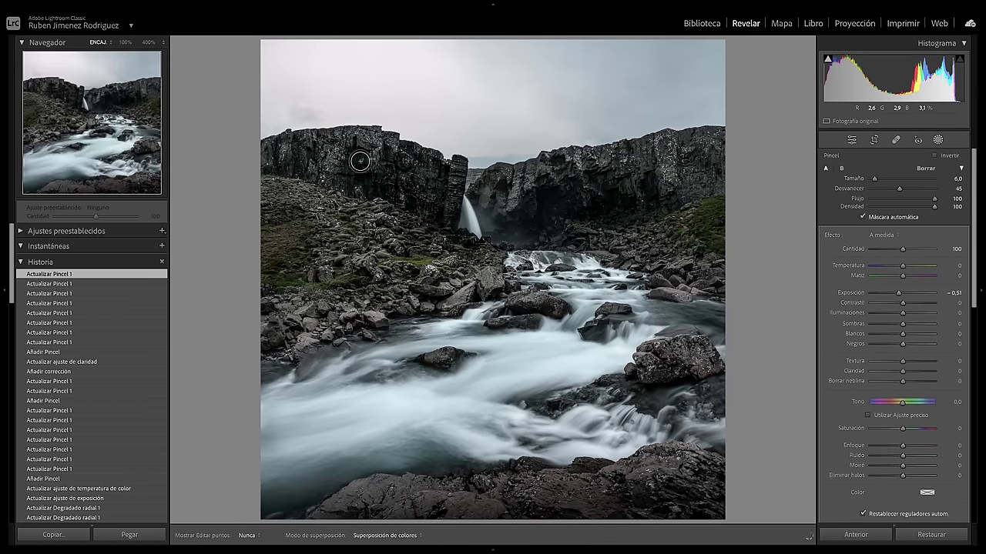
key("h")
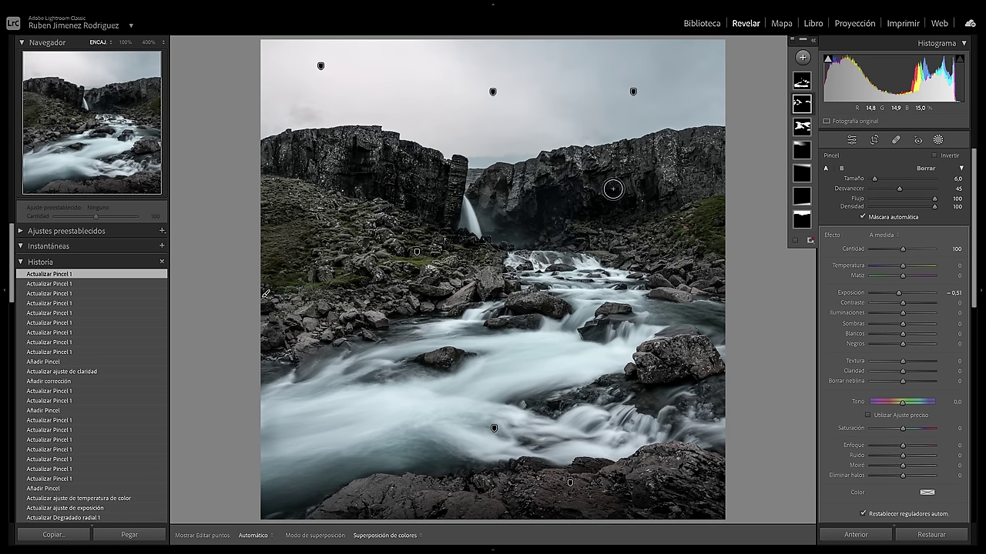
Add a tilted radial gradient mask over the waterfall and the base of the right cliff, and set its Borrar neblina to −49
left_click(803, 60)
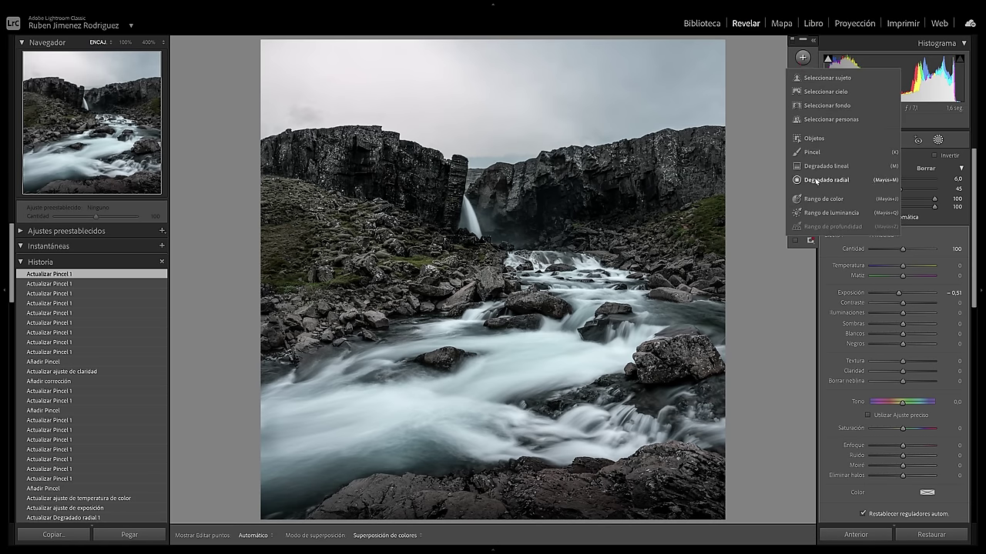
key("k")
key("shift+m")
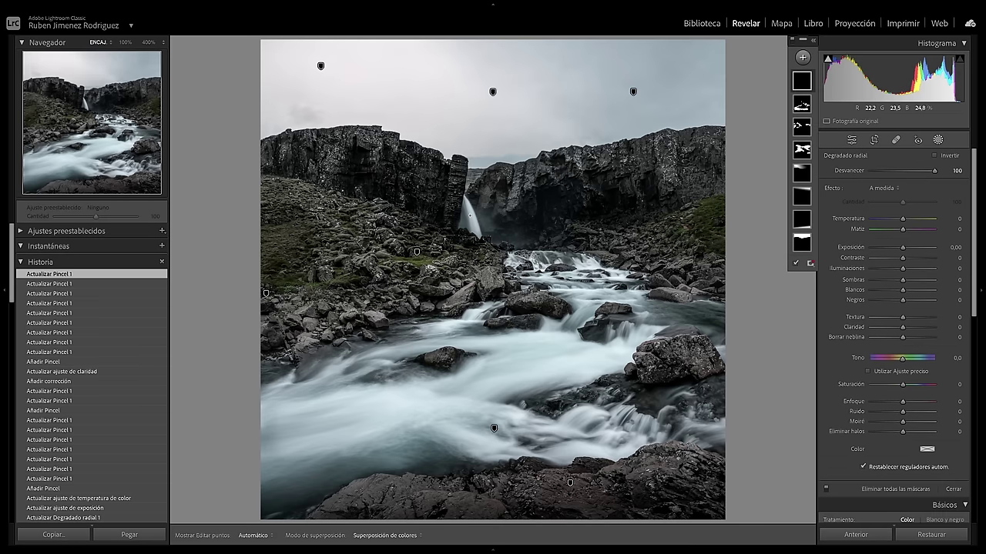
left_click_drag(470, 216, 568, 261)
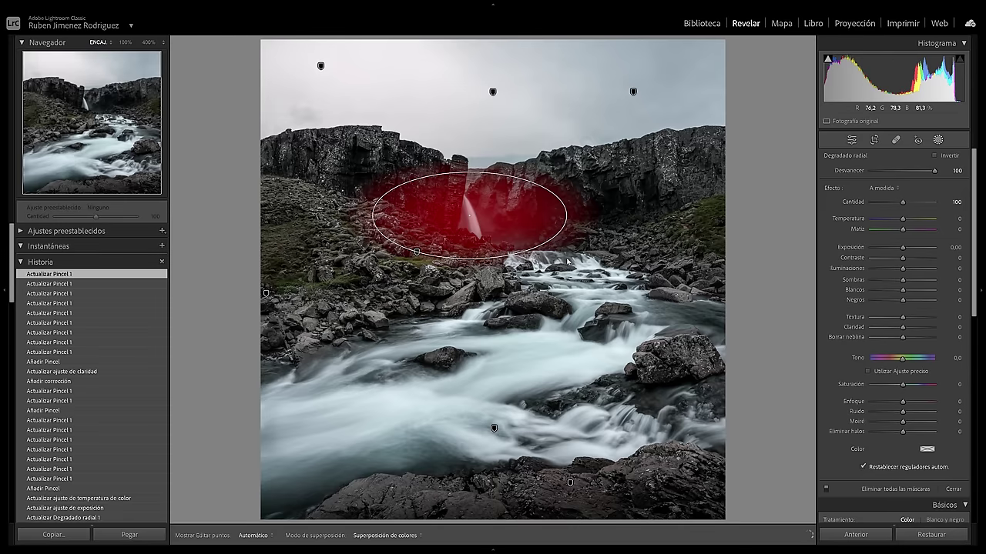
left_click_drag(470, 216, 514, 224)
left_click_drag(529, 174, 528, 192)
left_click_drag(509, 226, 526, 226)
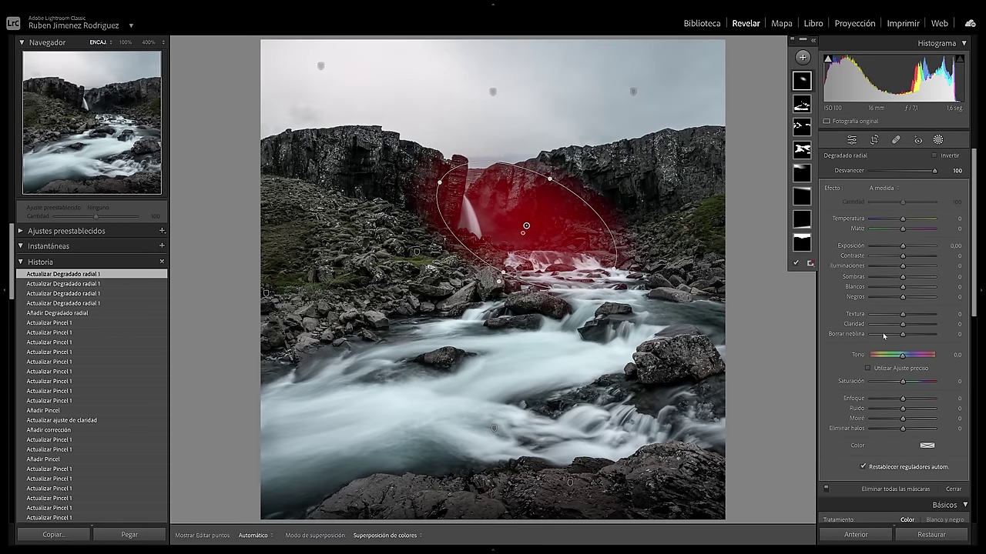
mouse_move(902, 334)
left_mouse_down()
mouse_move(888, 337)
mouse_move(892, 329)
left_mouse_up()
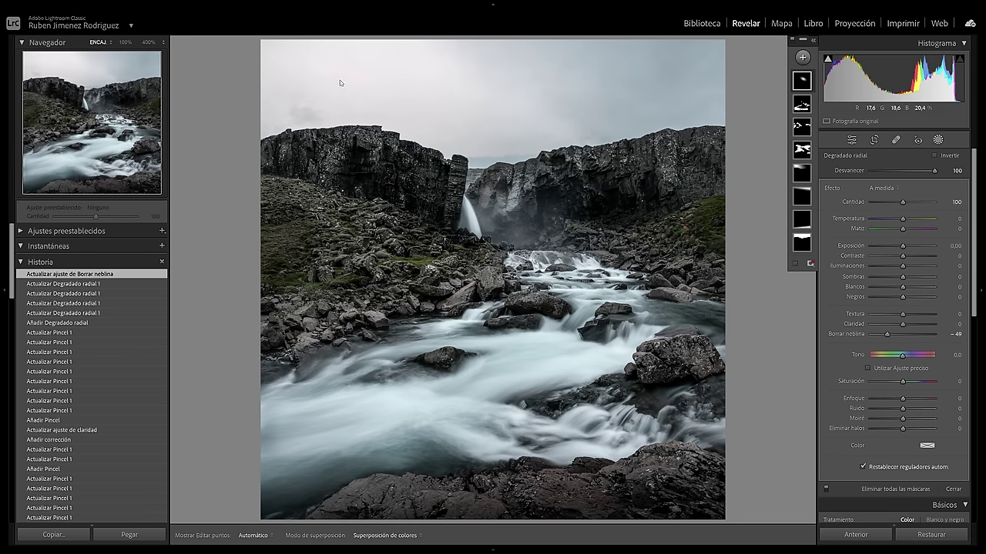
Set the left sky radial gradient's Exposición to −0,05, Matiz to 21 and Desvanecer to 86
left_click(801, 173)
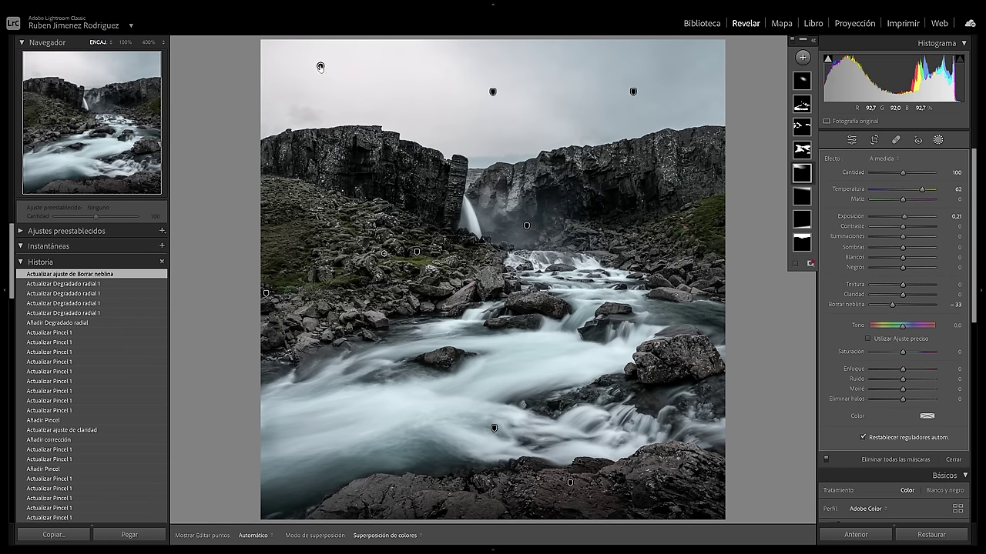
left_click(320, 66)
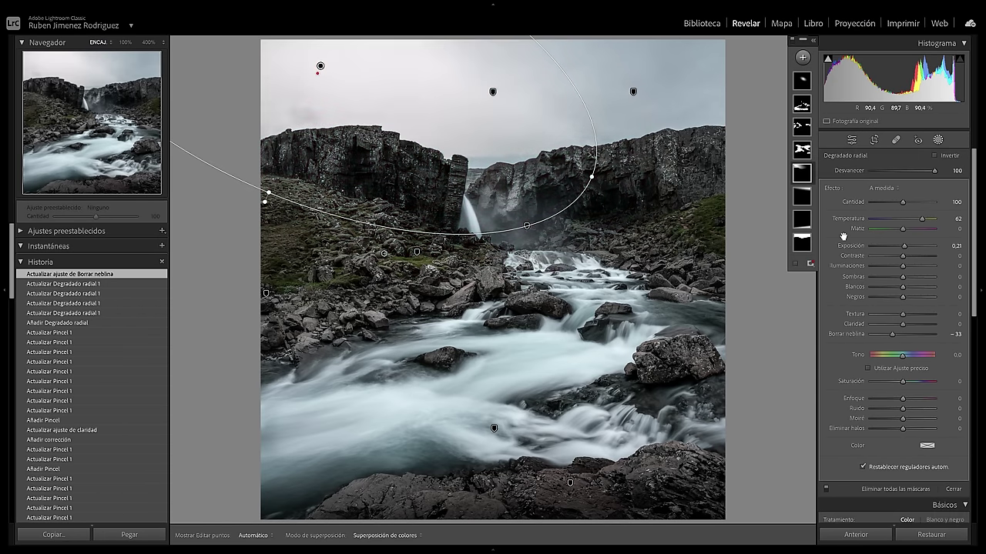
left_click_drag(906, 247, 905, 247)
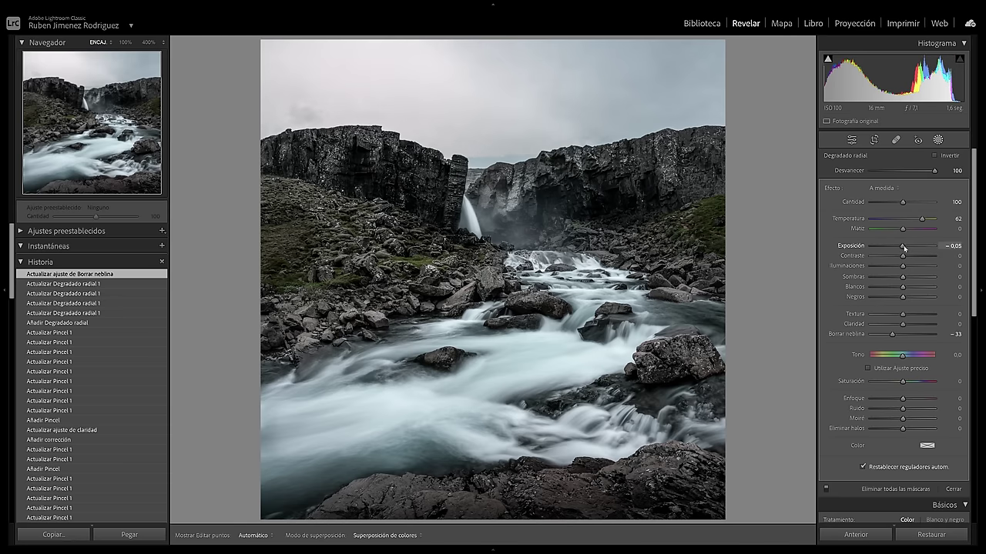
left_click_drag(905, 250, 904, 251)
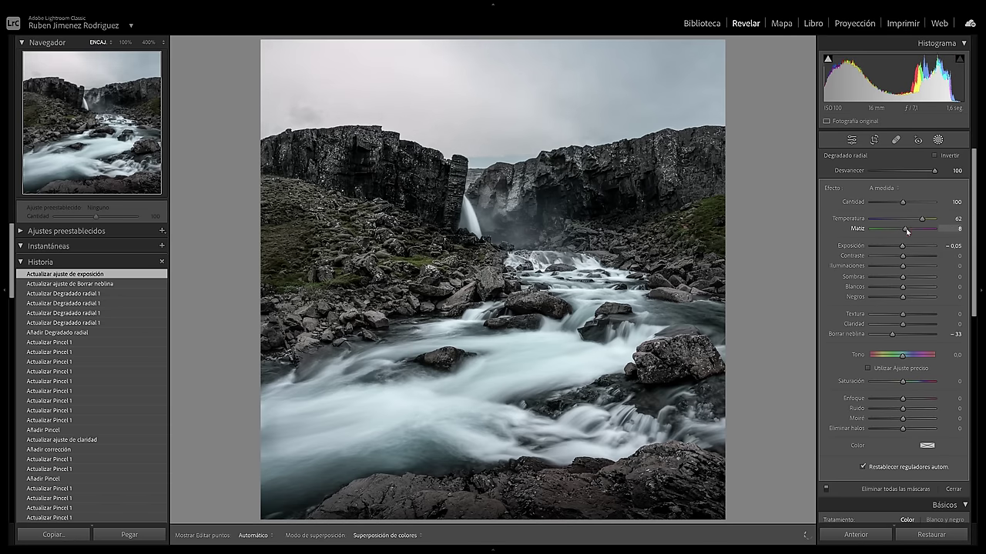
left_click_drag(911, 232, 911, 232)
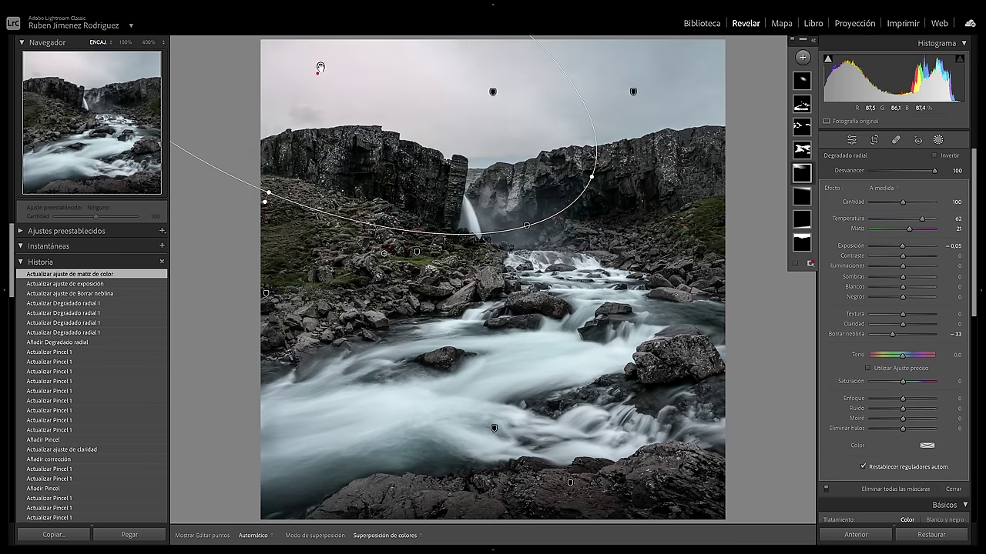
left_click_drag(934, 170, 892, 173)
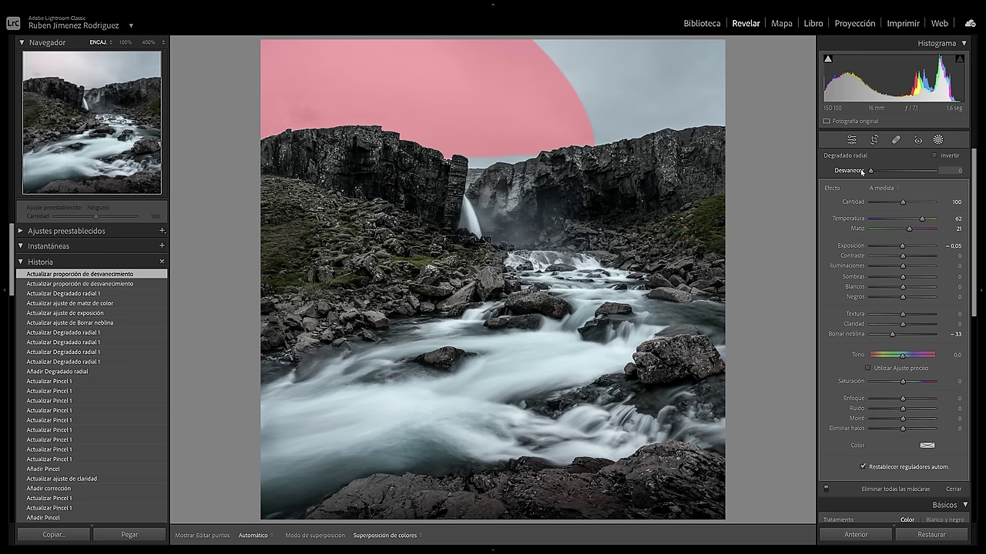
left_click_drag(872, 171, 899, 171)
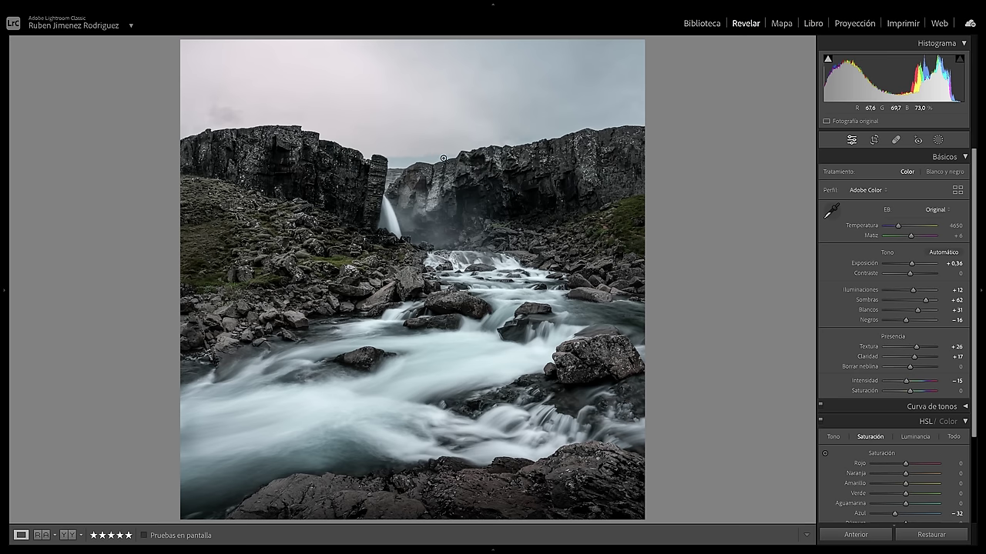
Add a brush to the left sky radial gradient mask and paint the sky gap above the waterfall with brush size 2
left_click(937, 139)
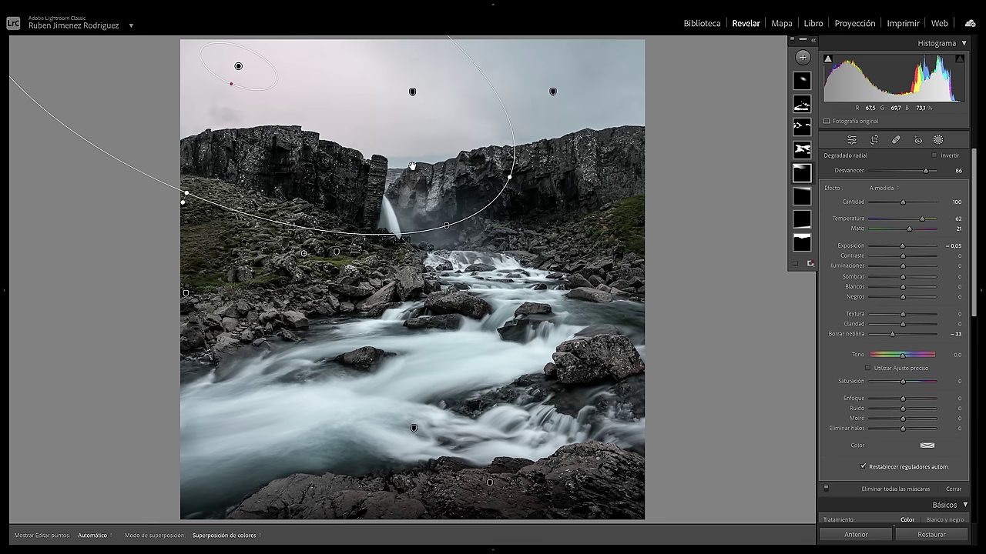
left_click(803, 58)
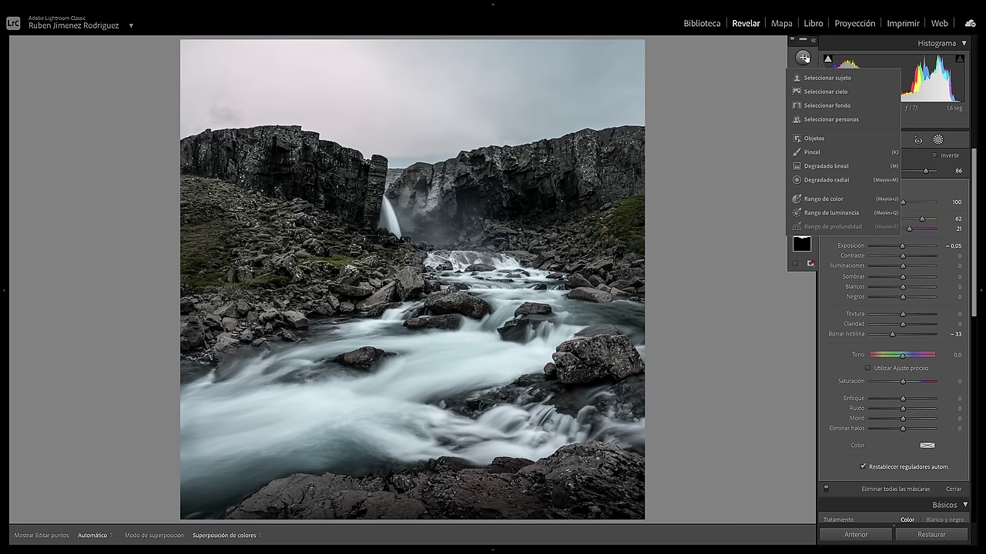
left_click(813, 58)
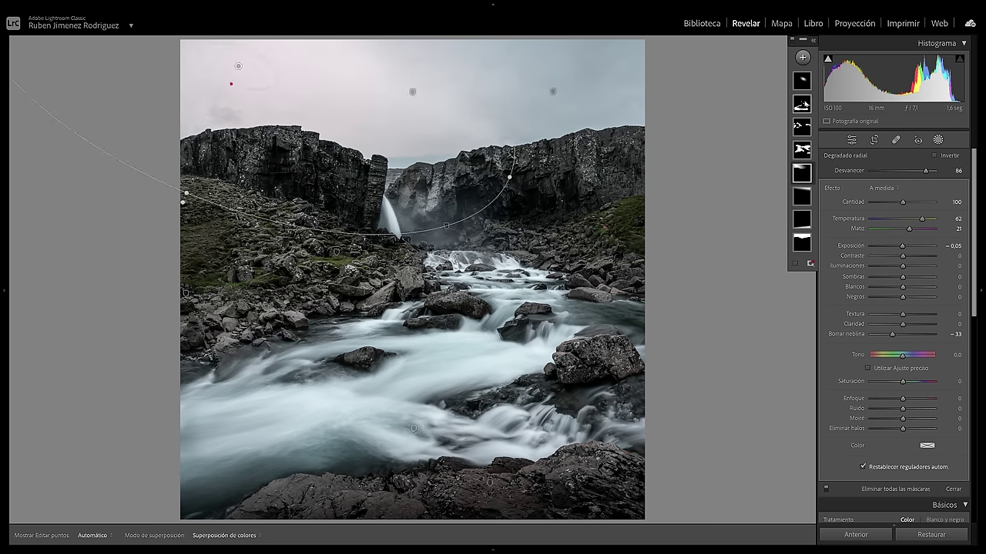
left_click(803, 174)
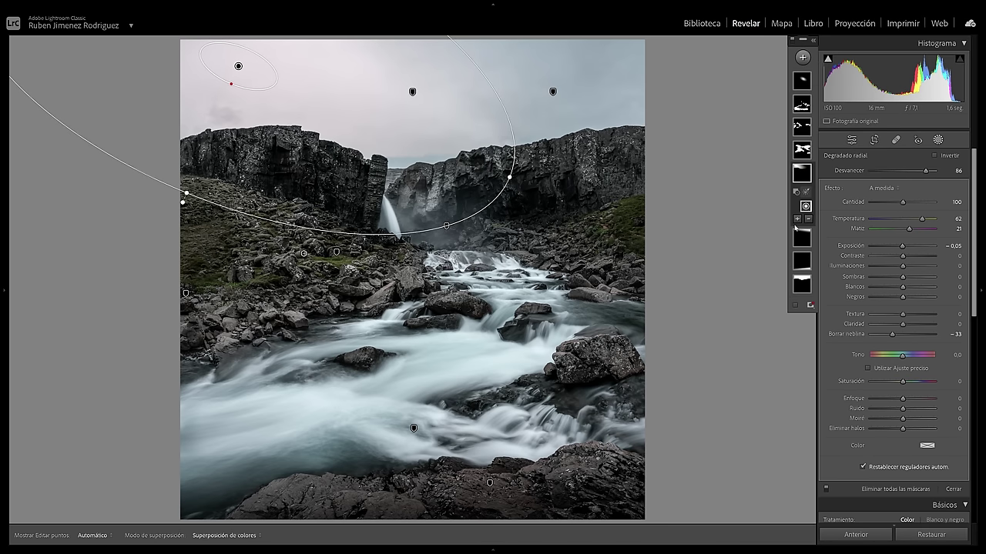
left_click(797, 220)
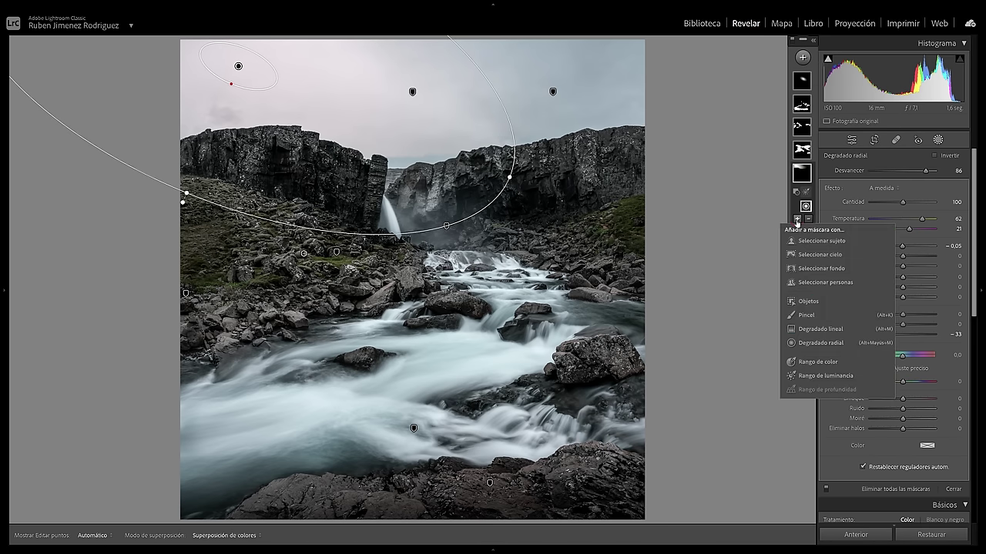
left_click(806, 316)
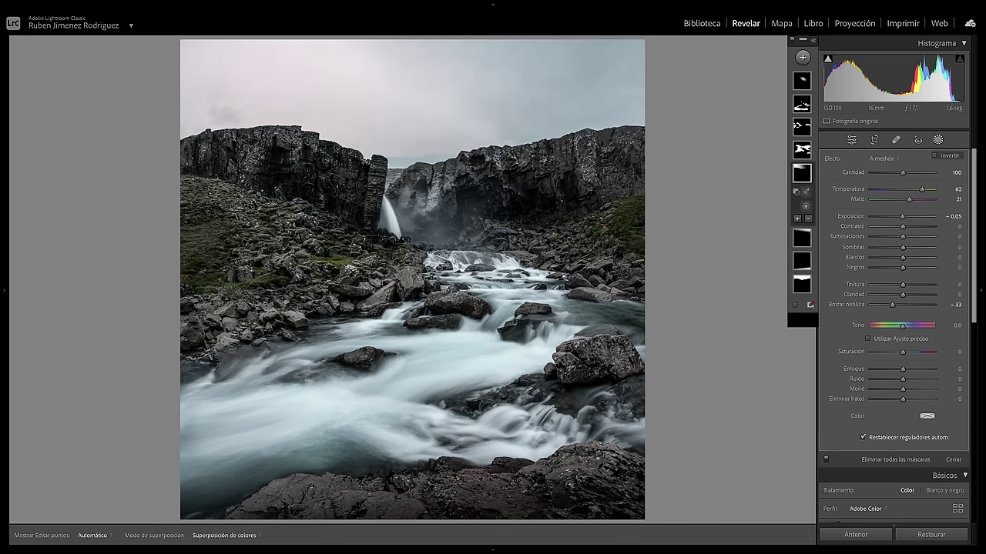
key("bracketleft")
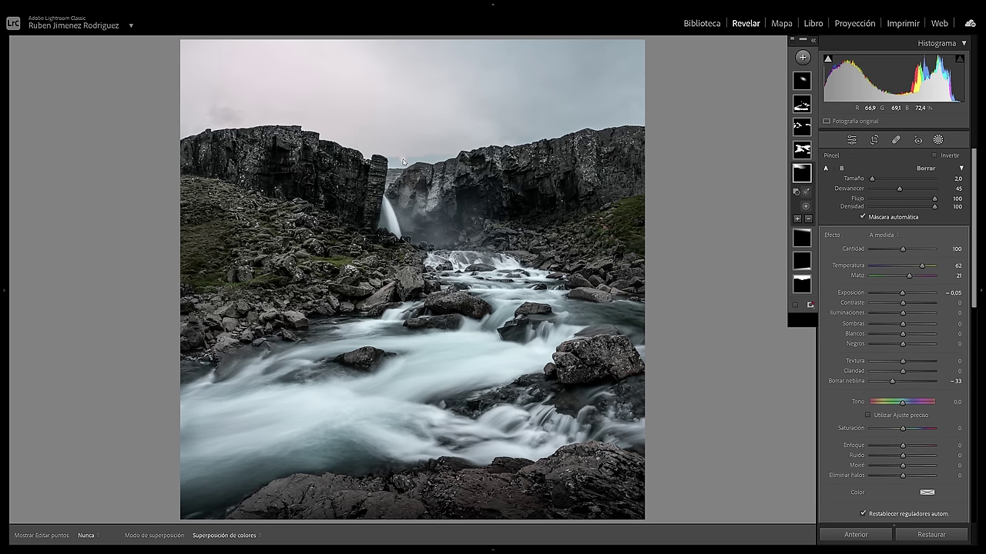
key("h")
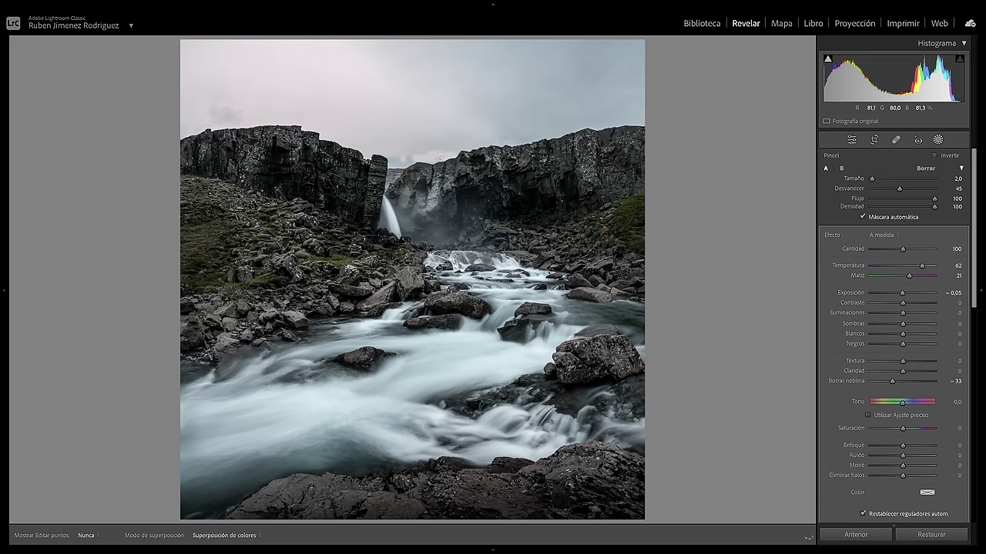
key("h")
key("h")
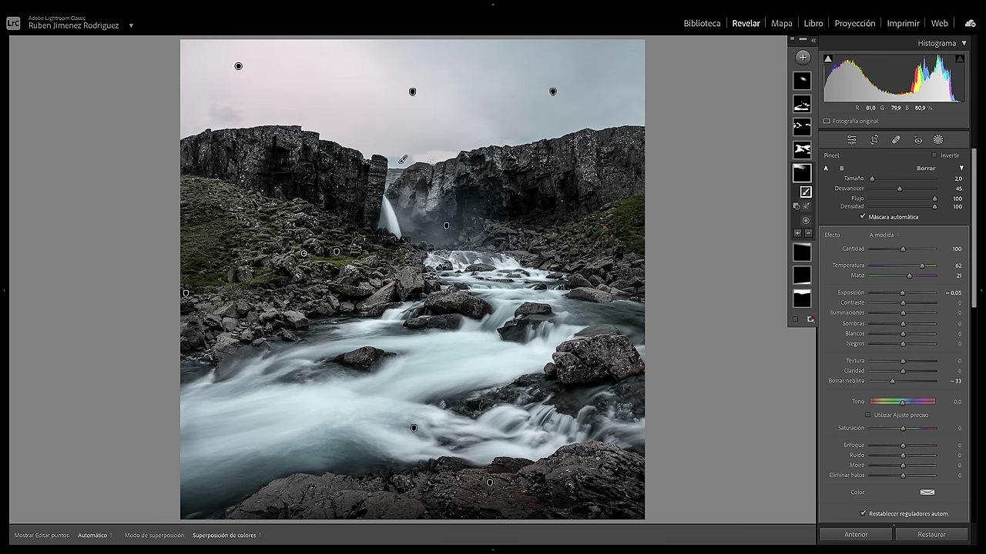
Undo the last brush stroke and reduce the brush's Flujo to 44
key("ctrl+z")
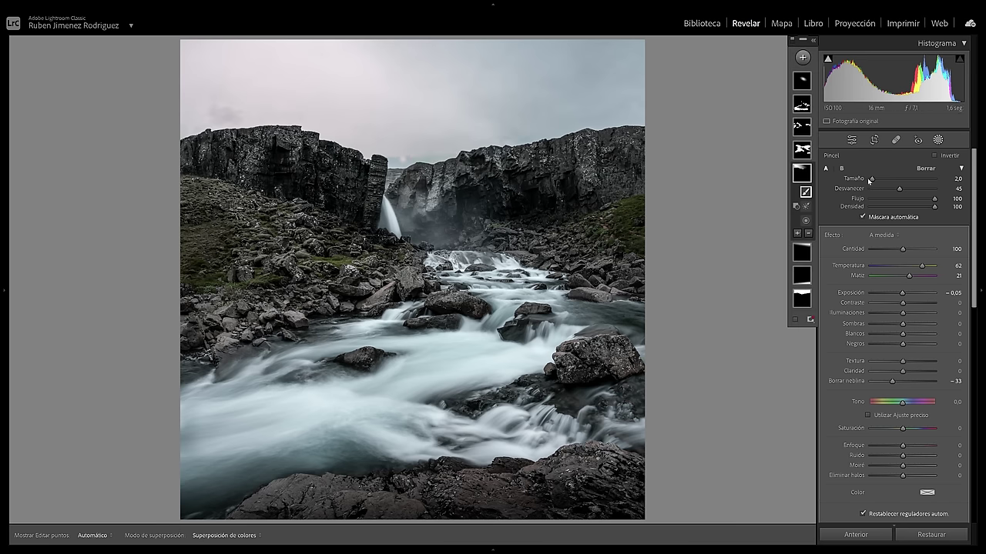
left_click_drag(941, 198, 911, 202)
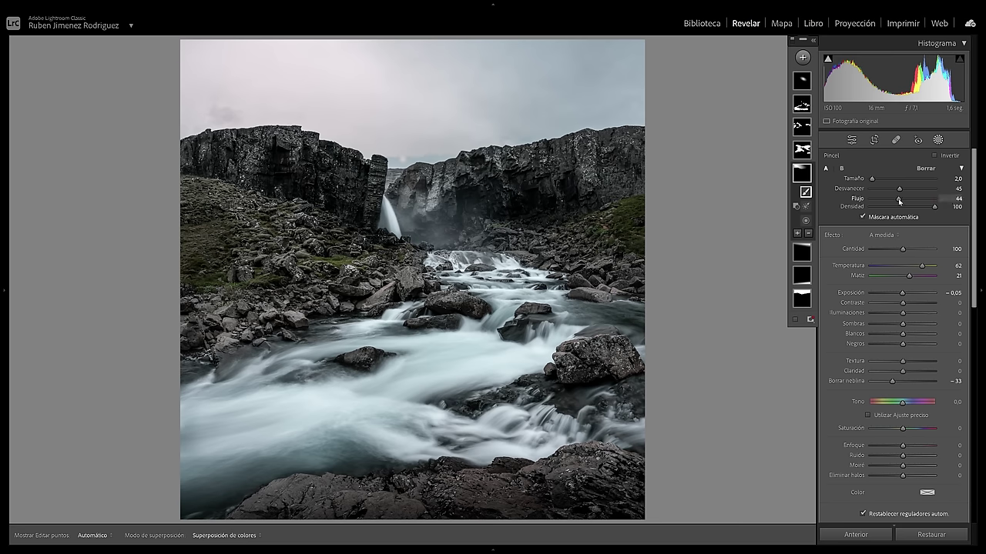